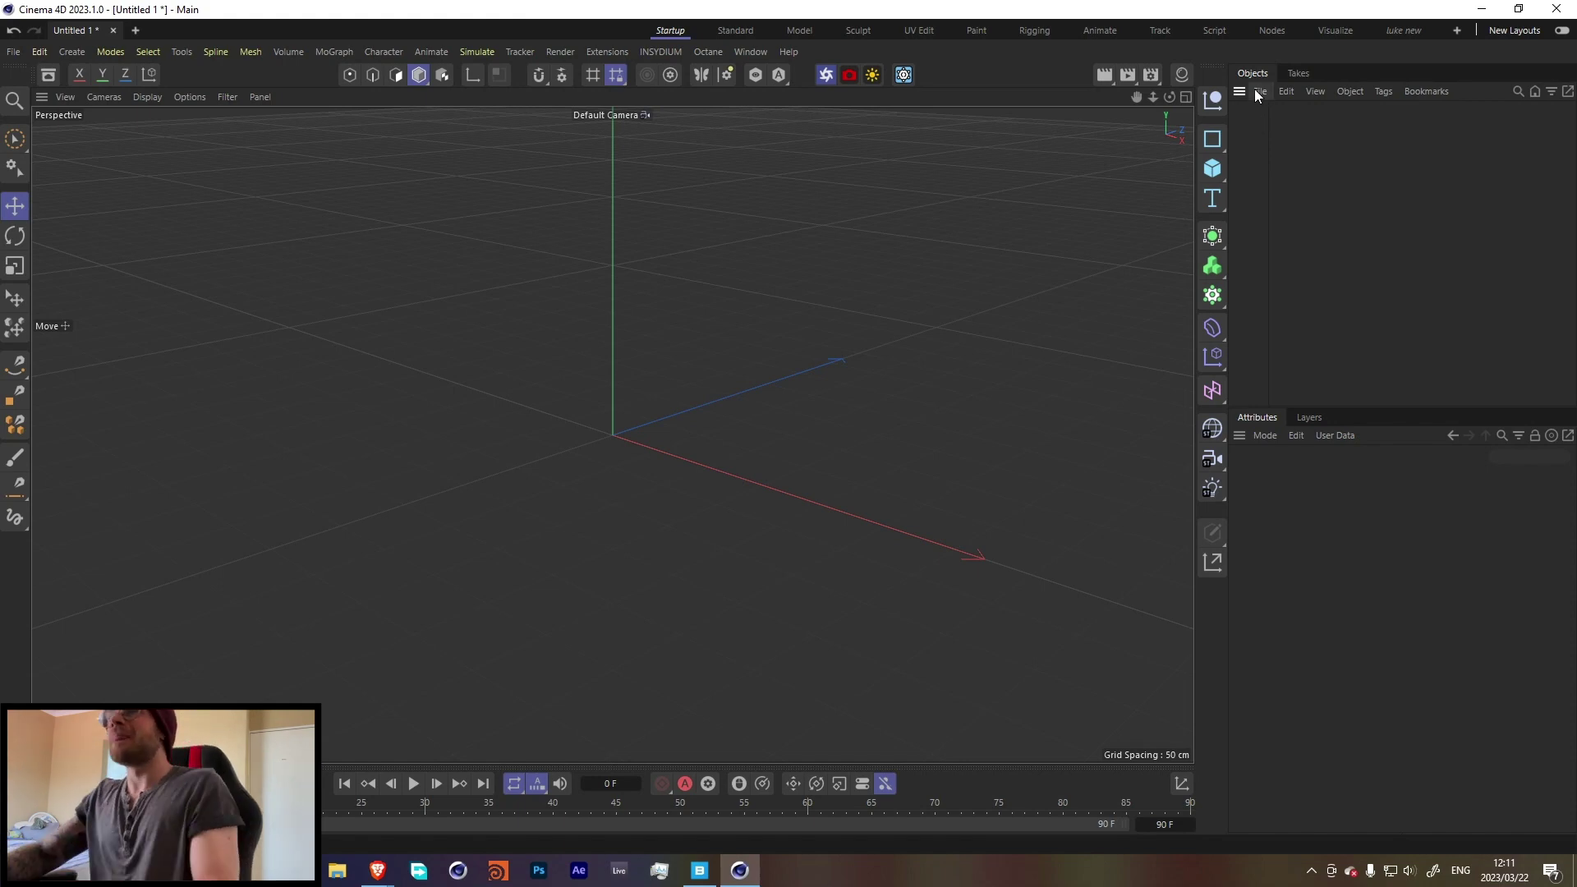
Add an X-Particles system and switch the xpEmitter's shape to Box
{"action": "left_click", "coordinate": [903, 75]}
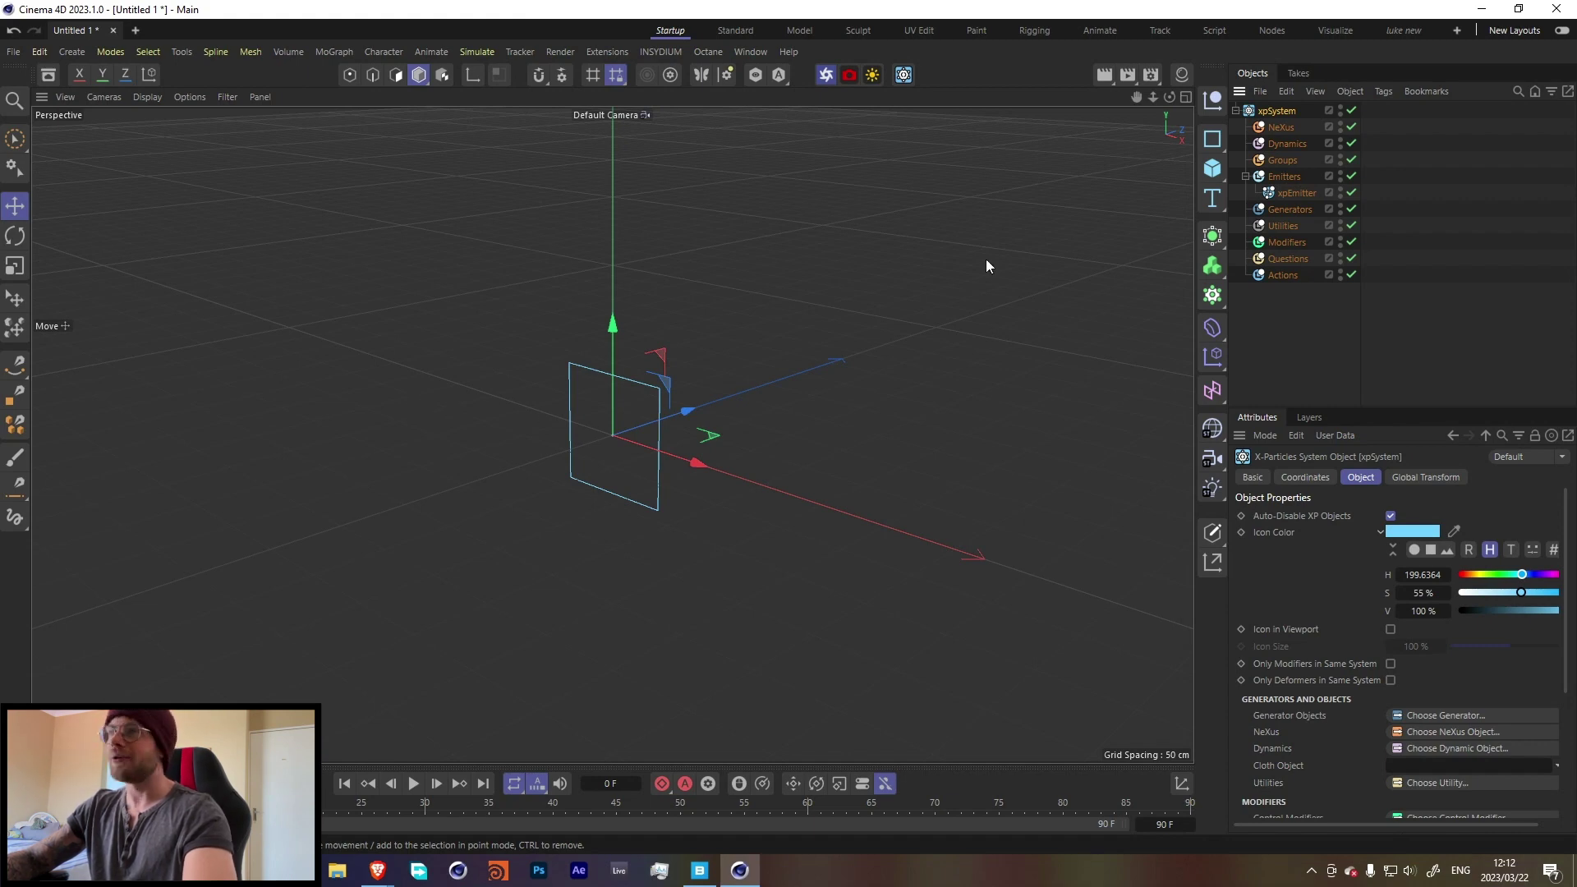
{"action": "left_click", "coordinate": [1318, 193]}
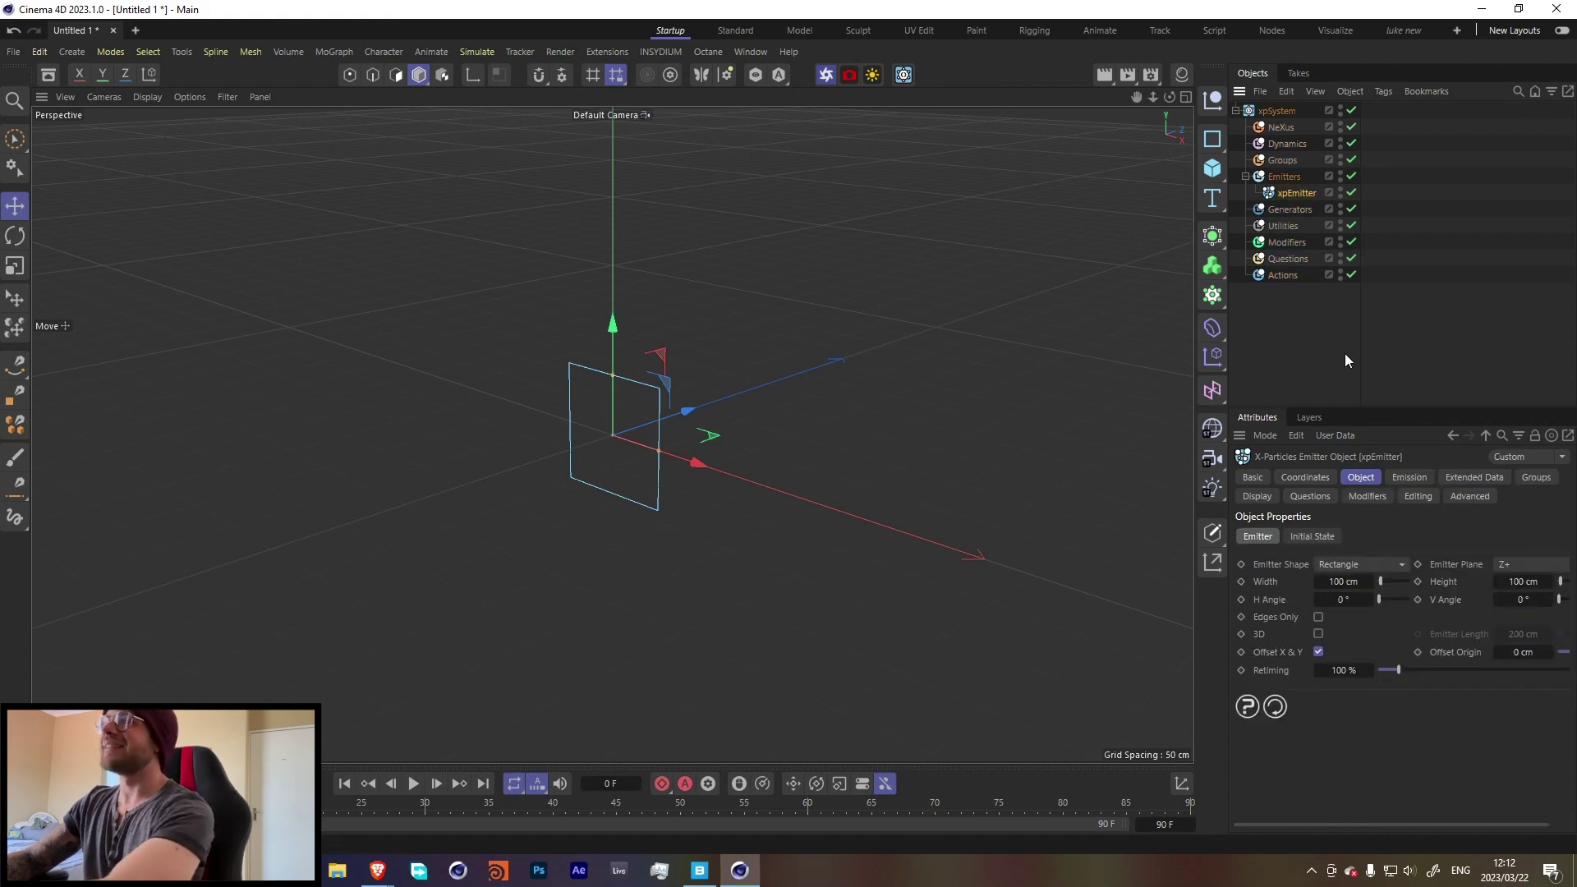
{"action": "left_click", "coordinate": [1356, 564]}
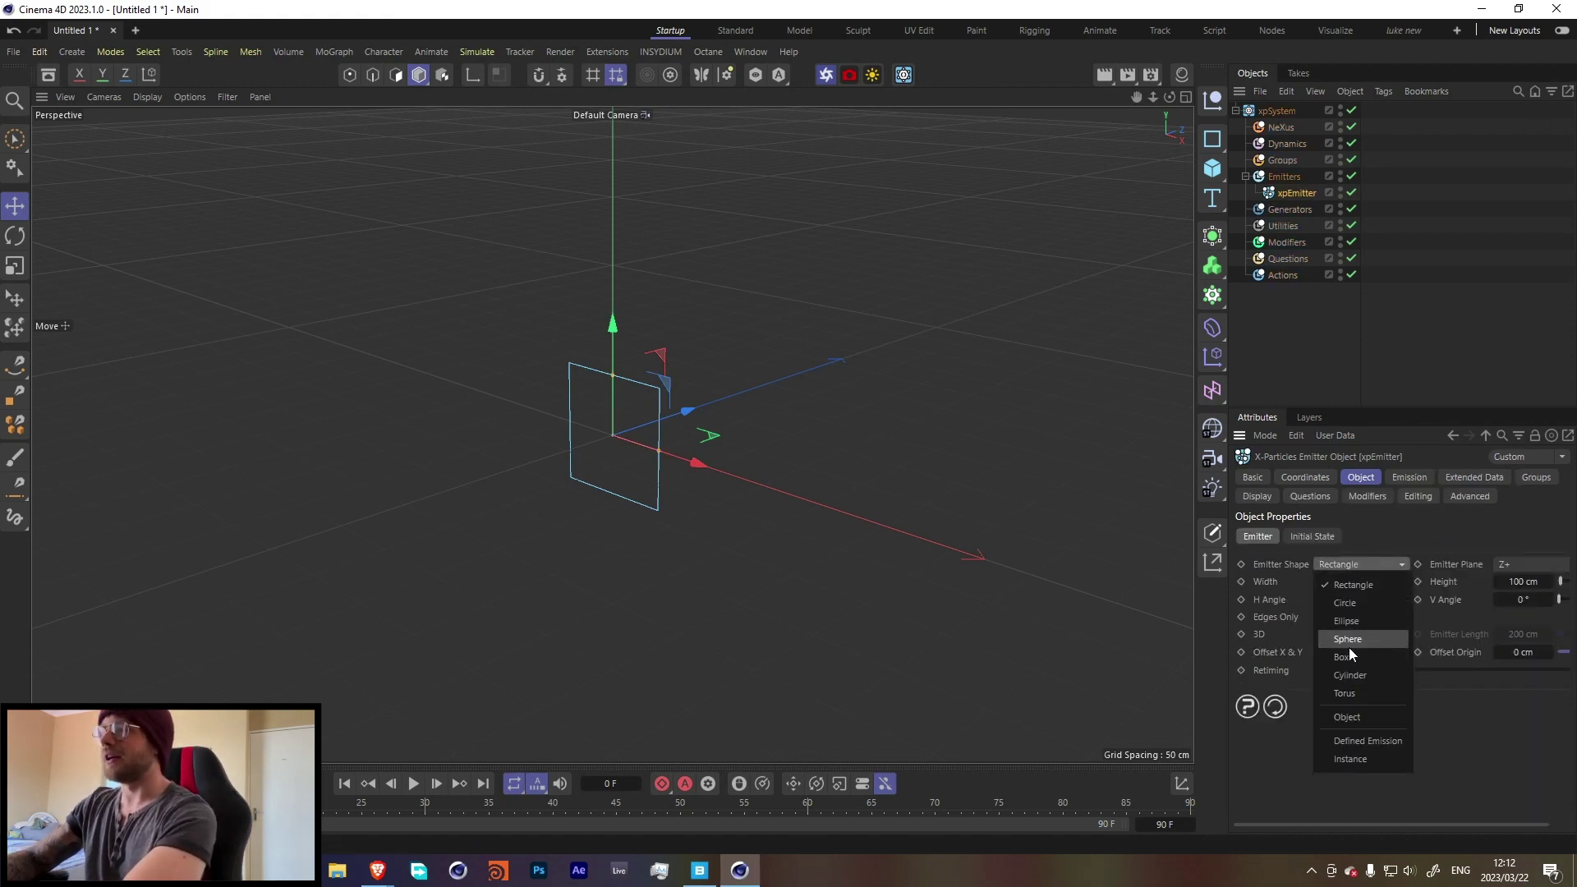
{"action": "left_click", "coordinate": [1345, 654]}
Size the box emitter 200 cm wide, 5 cm high and 200 cm deep
{"action": "key", "text": "Tab"}
{"action": "left_click_drag", "start_coordinate": [1391, 823], "coordinate": [1468, 822]}
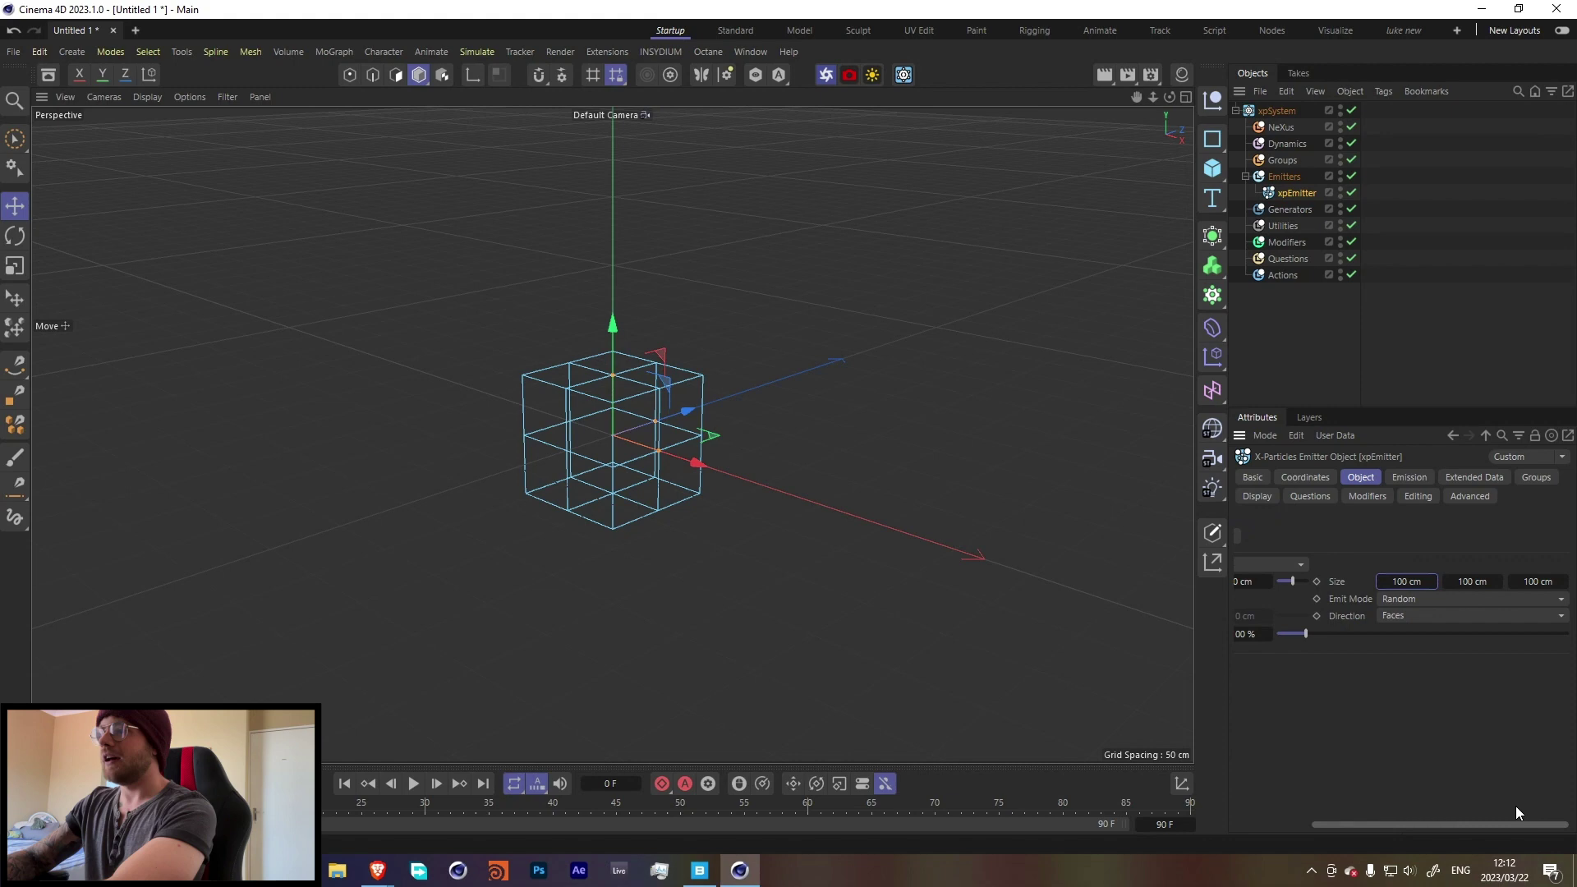
{"action": "left_click_drag", "start_coordinate": [1406, 581], "coordinate": [1410, 582]}
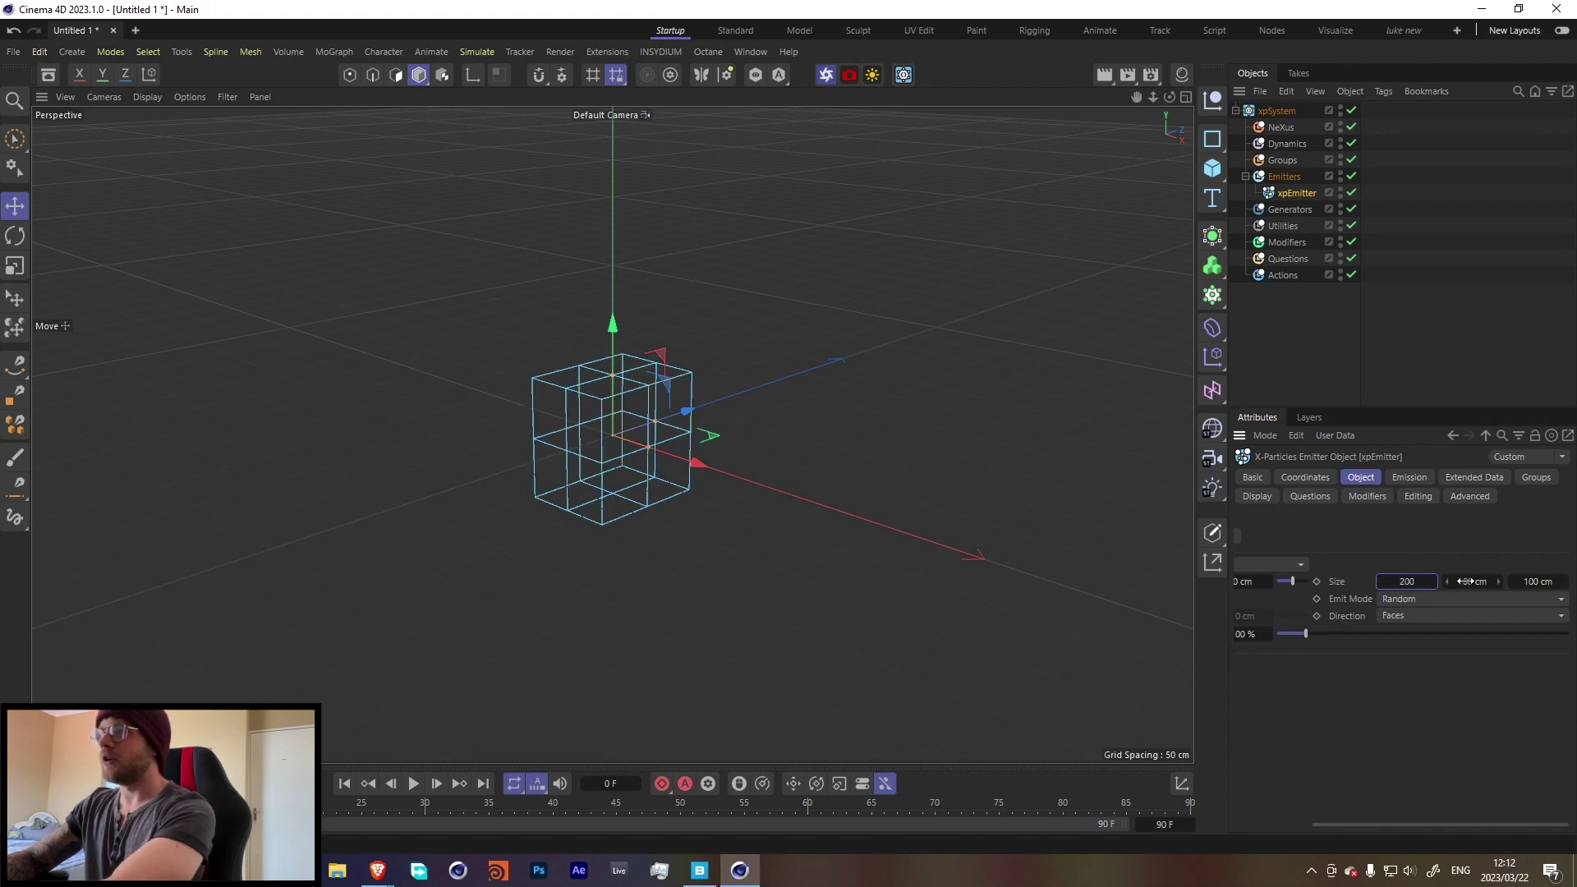
{"action": "key", "text": "Tab"}
{"action": "type", "text": "5"}
{"action": "key", "text": "Tab"}
{"action": "type", "text": "200"}
{"action": "key", "text": "Return"}
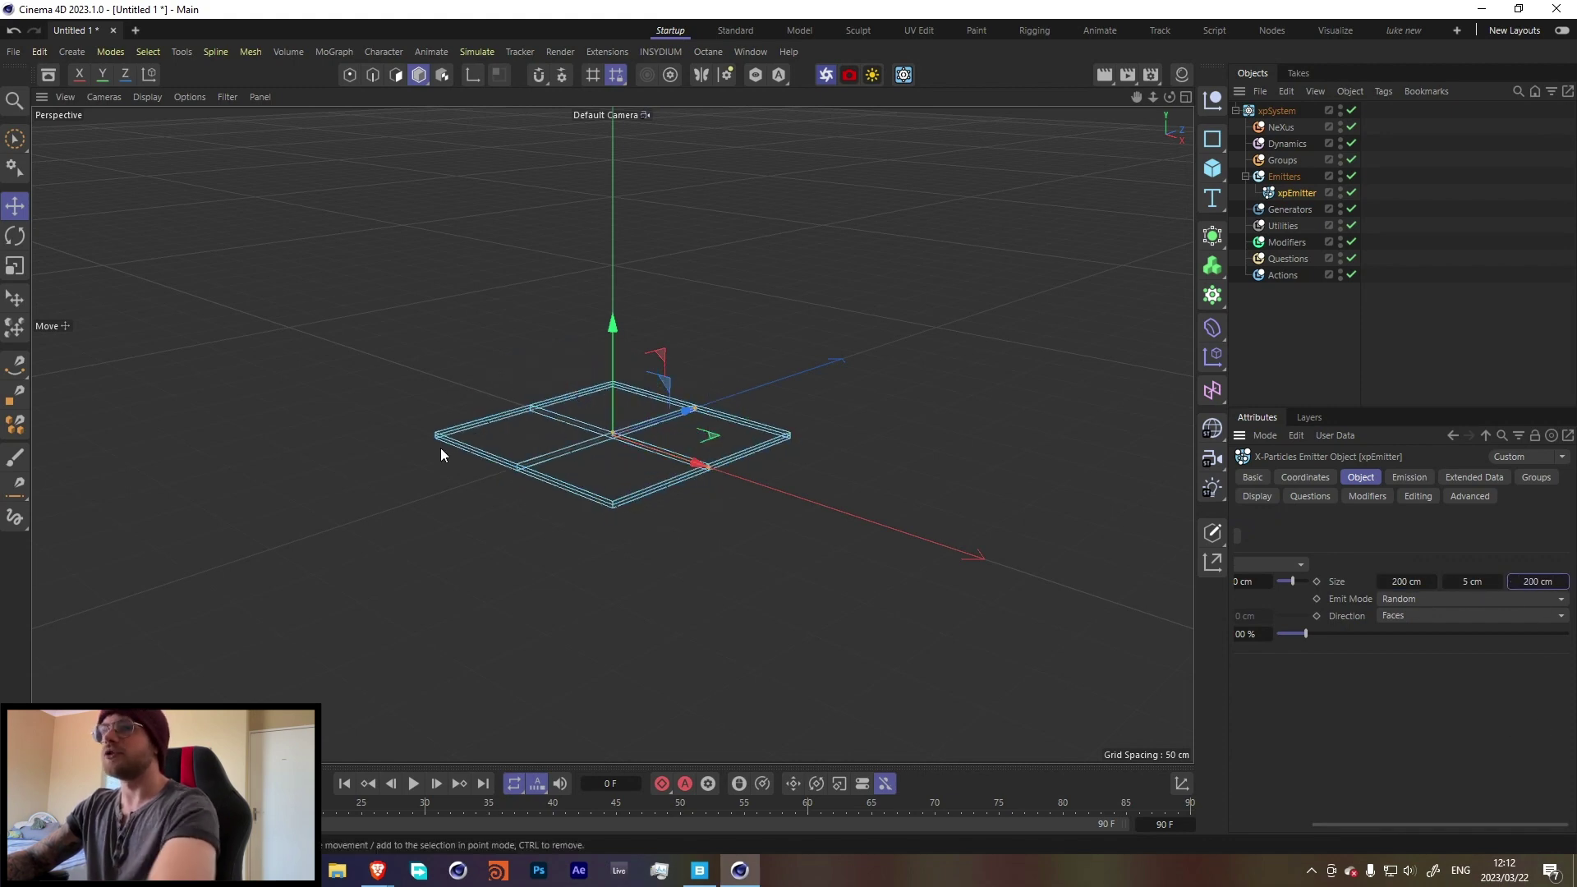
Add a cube sized 205 × 50 × 205 cm
{"action": "left_click", "coordinate": [1213, 166]}
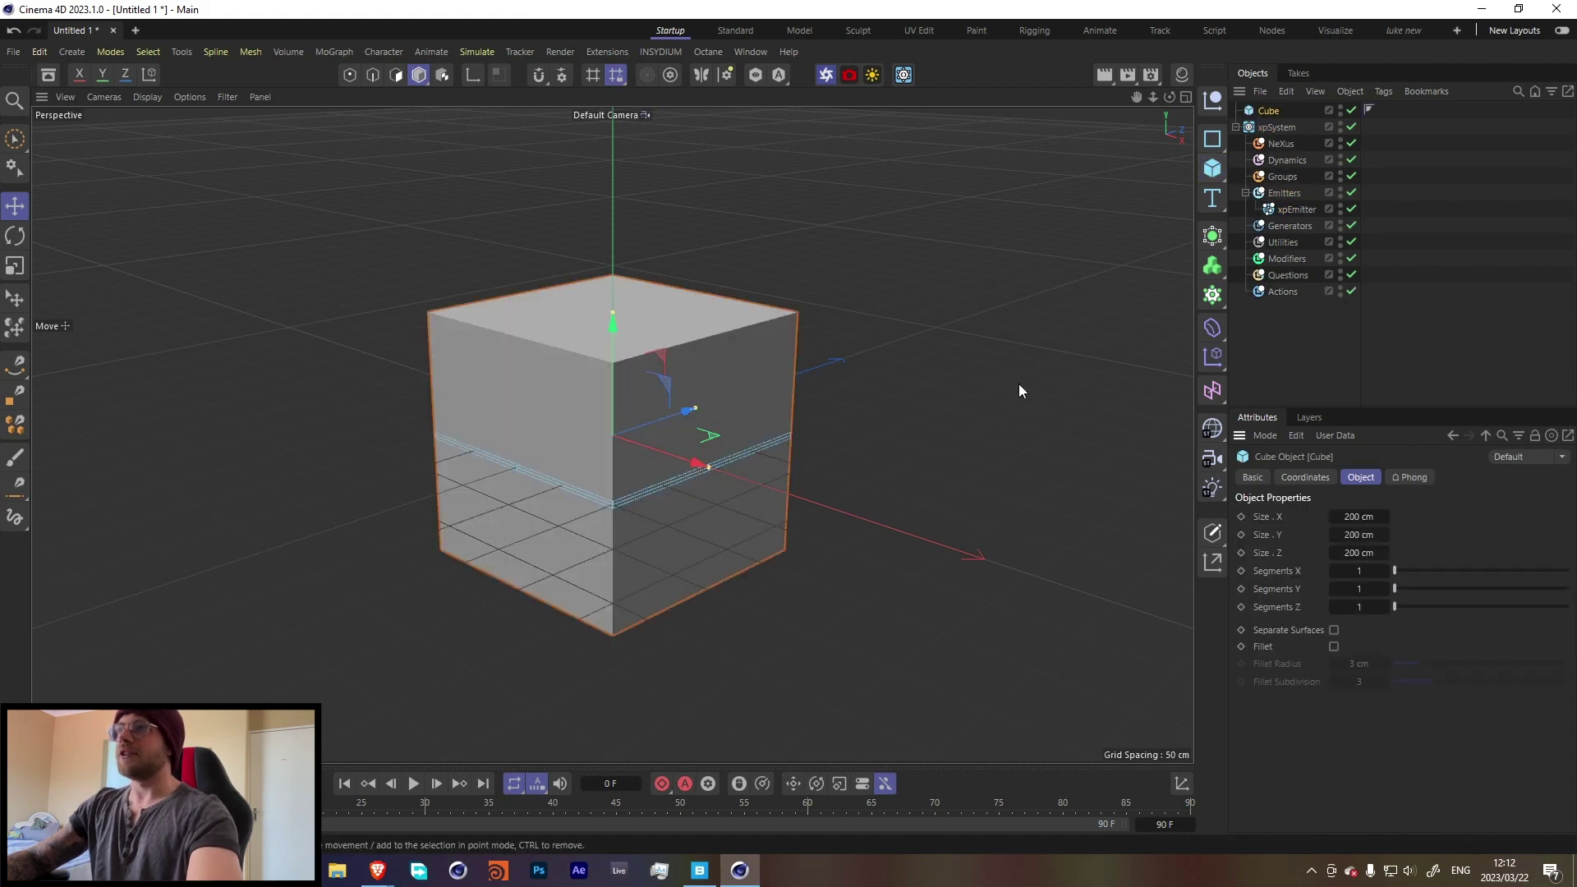
{"action": "left_click", "coordinate": [1384, 518]}
{"action": "type", "text": "205"}
{"action": "left_click", "coordinate": [1384, 552]}
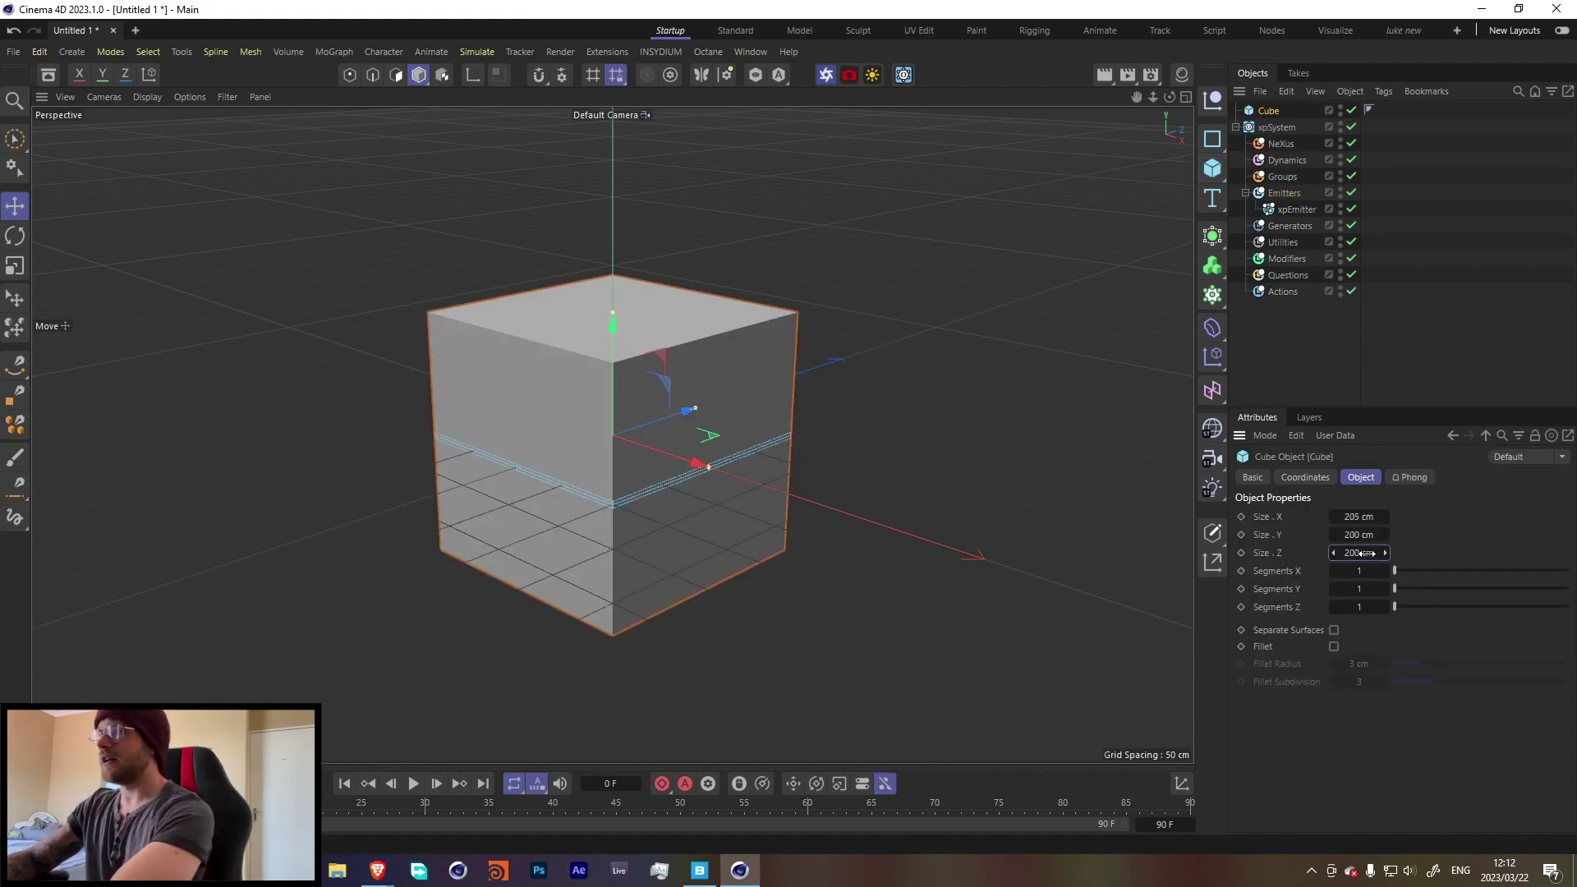
{"action": "type", "text": "205"}
{"action": "key", "text": "Return"}
{"action": "left_click", "coordinate": [1384, 534]}
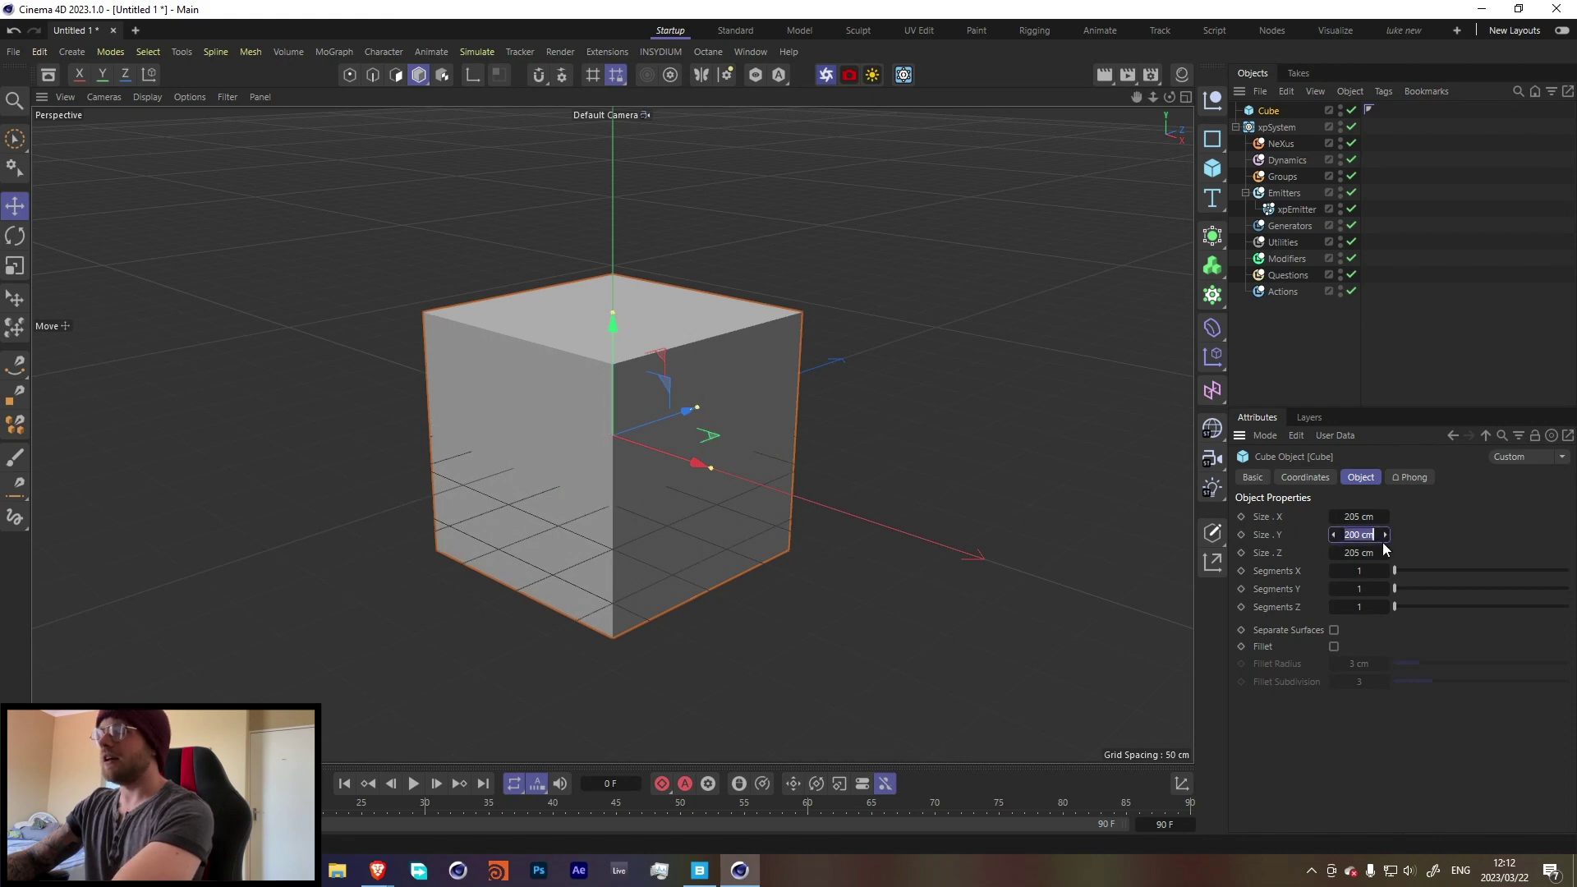
{"action": "type", "text": "50"}
{"action": "key", "text": "Return"}
Raise the cube above the emitter in Front view and rename it 'collider'
{"action": "middle_click", "coordinate": [712, 452]}
{"action": "middle_click", "coordinate": [801, 539]}
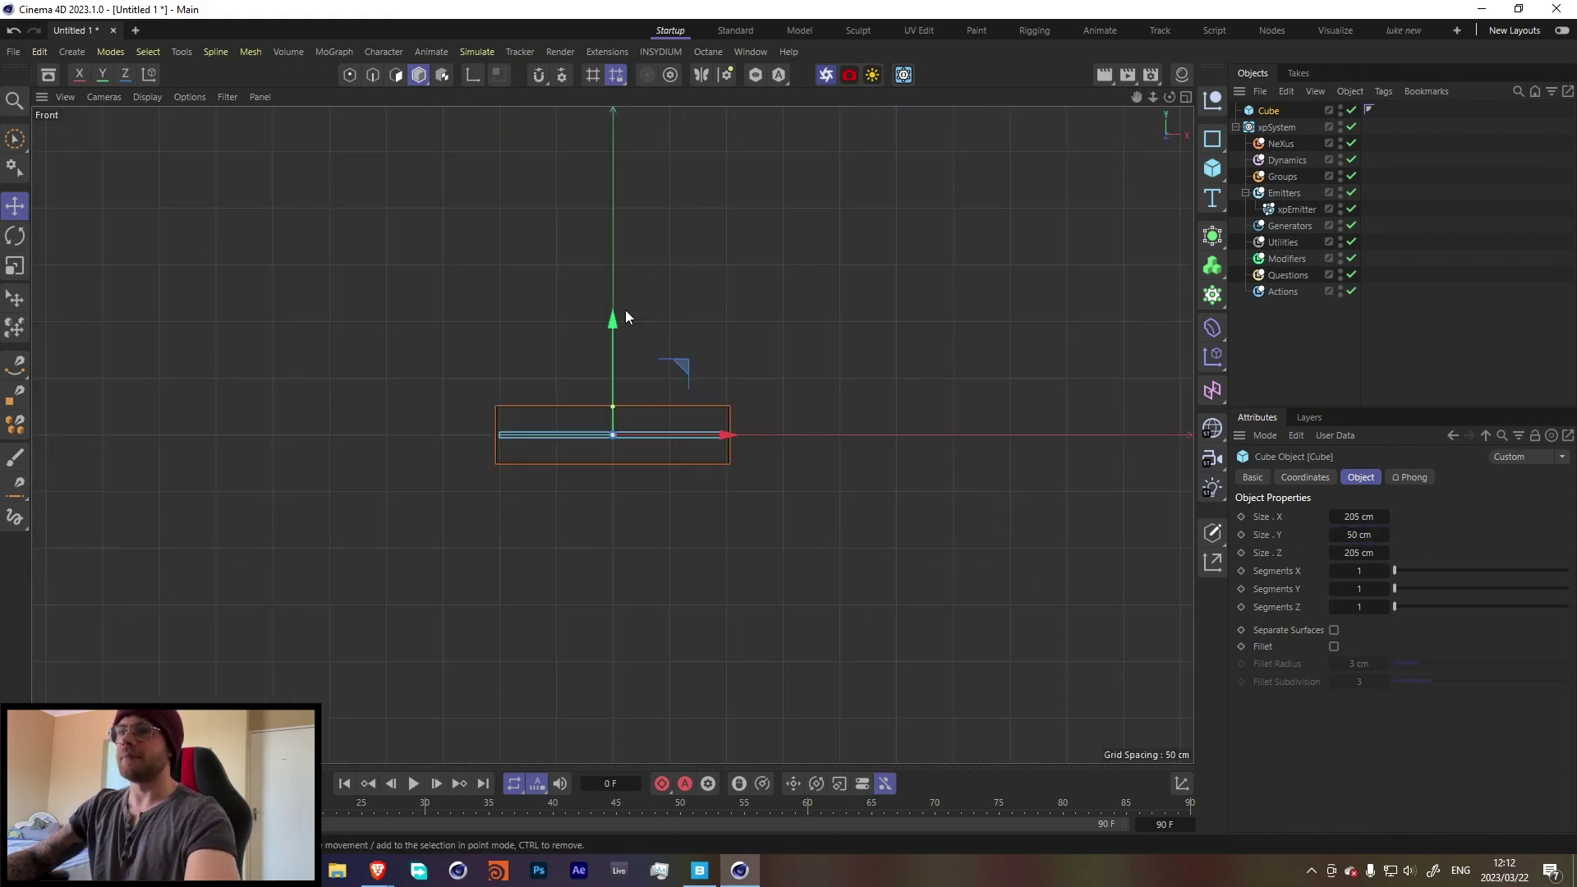
{"action": "left_click_drag", "start_coordinate": [613, 343], "coordinate": [611, 324]}
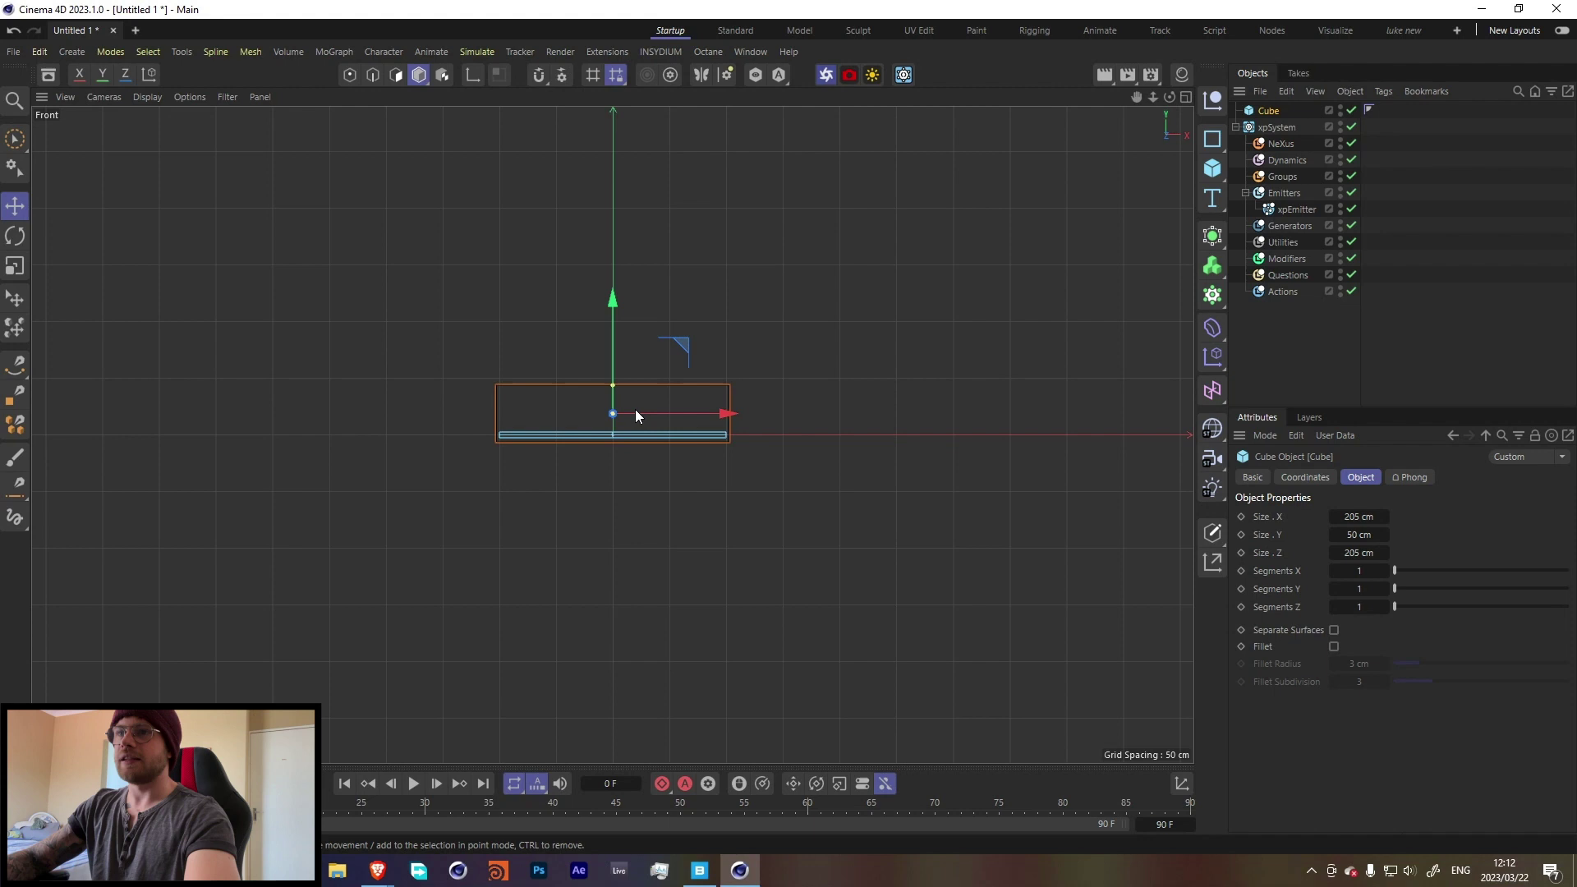
{"action": "scroll", "coordinate": [634, 409], "scroll_direction": "up", "scroll_amount": 5}
{"action": "left_click_drag", "start_coordinate": [603, 338], "coordinate": [603, 333]}
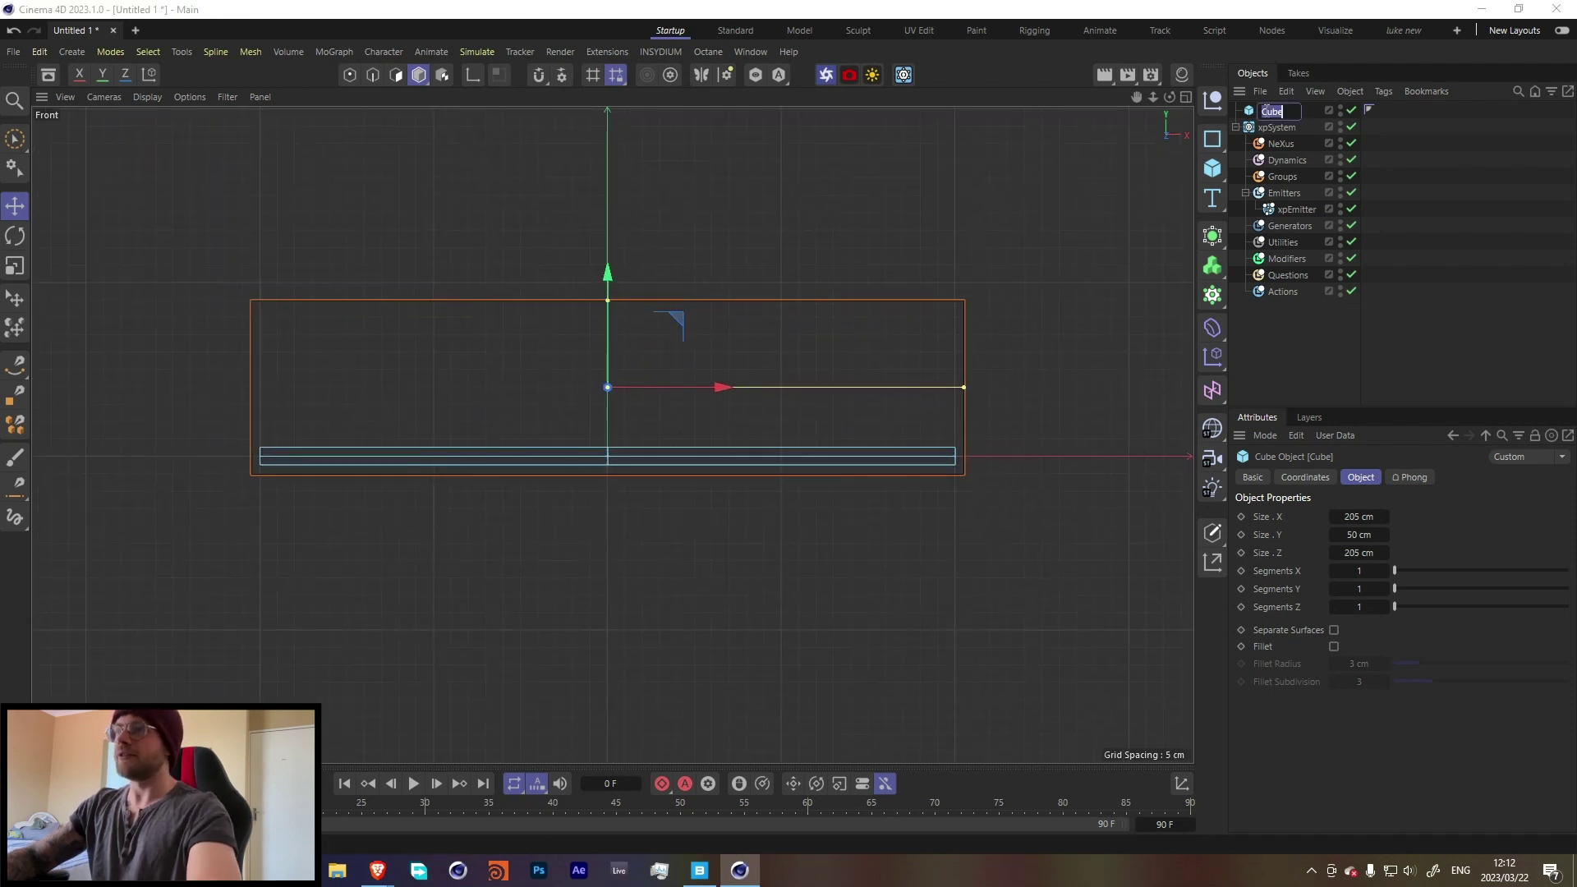
{"action": "double_click", "coordinate": [1267, 111]}
{"action": "type", "text": "collider"}
{"action": "left_click", "coordinate": [1371, 154]}
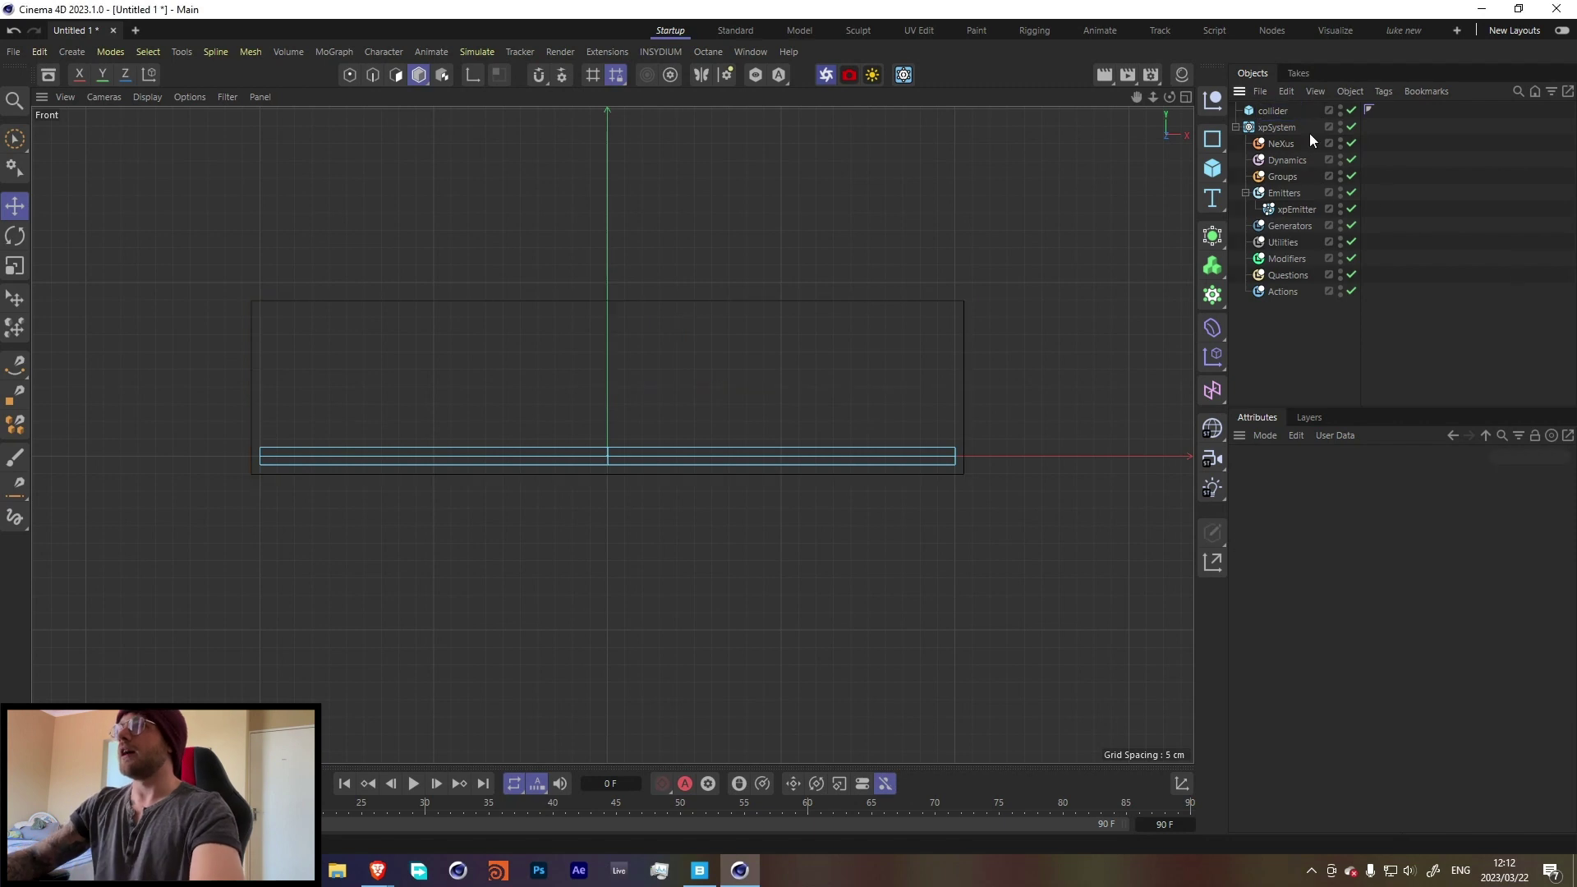
Give collider a Display tag with Shading Mode set to Lines, showing it as wireframe
{"action": "right_click", "coordinate": [1272, 112]}
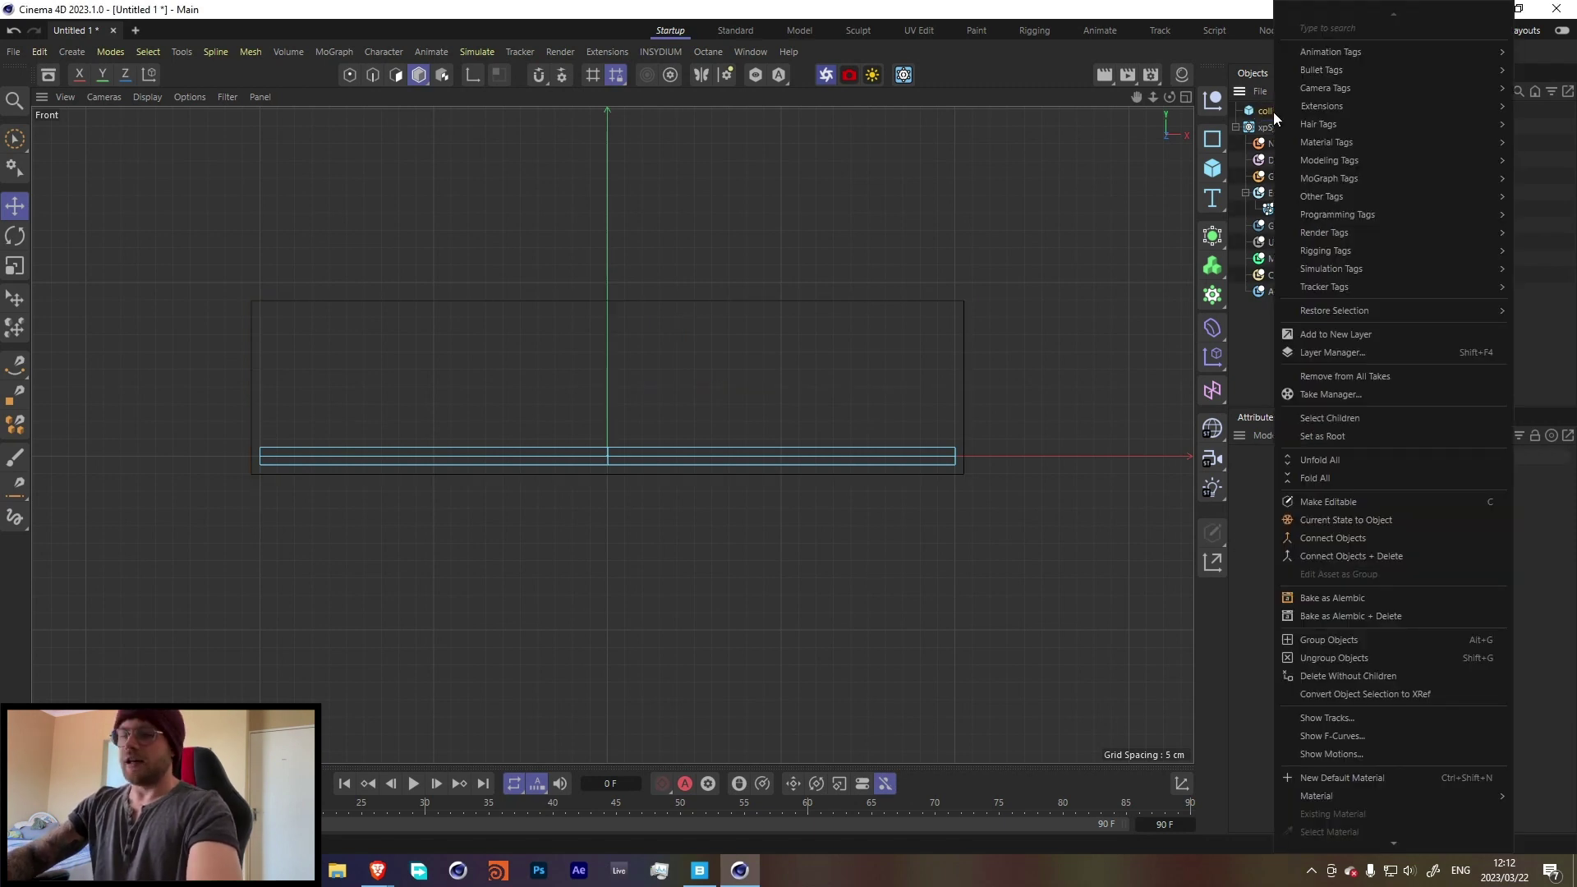
{"action": "type", "text": "displ"}
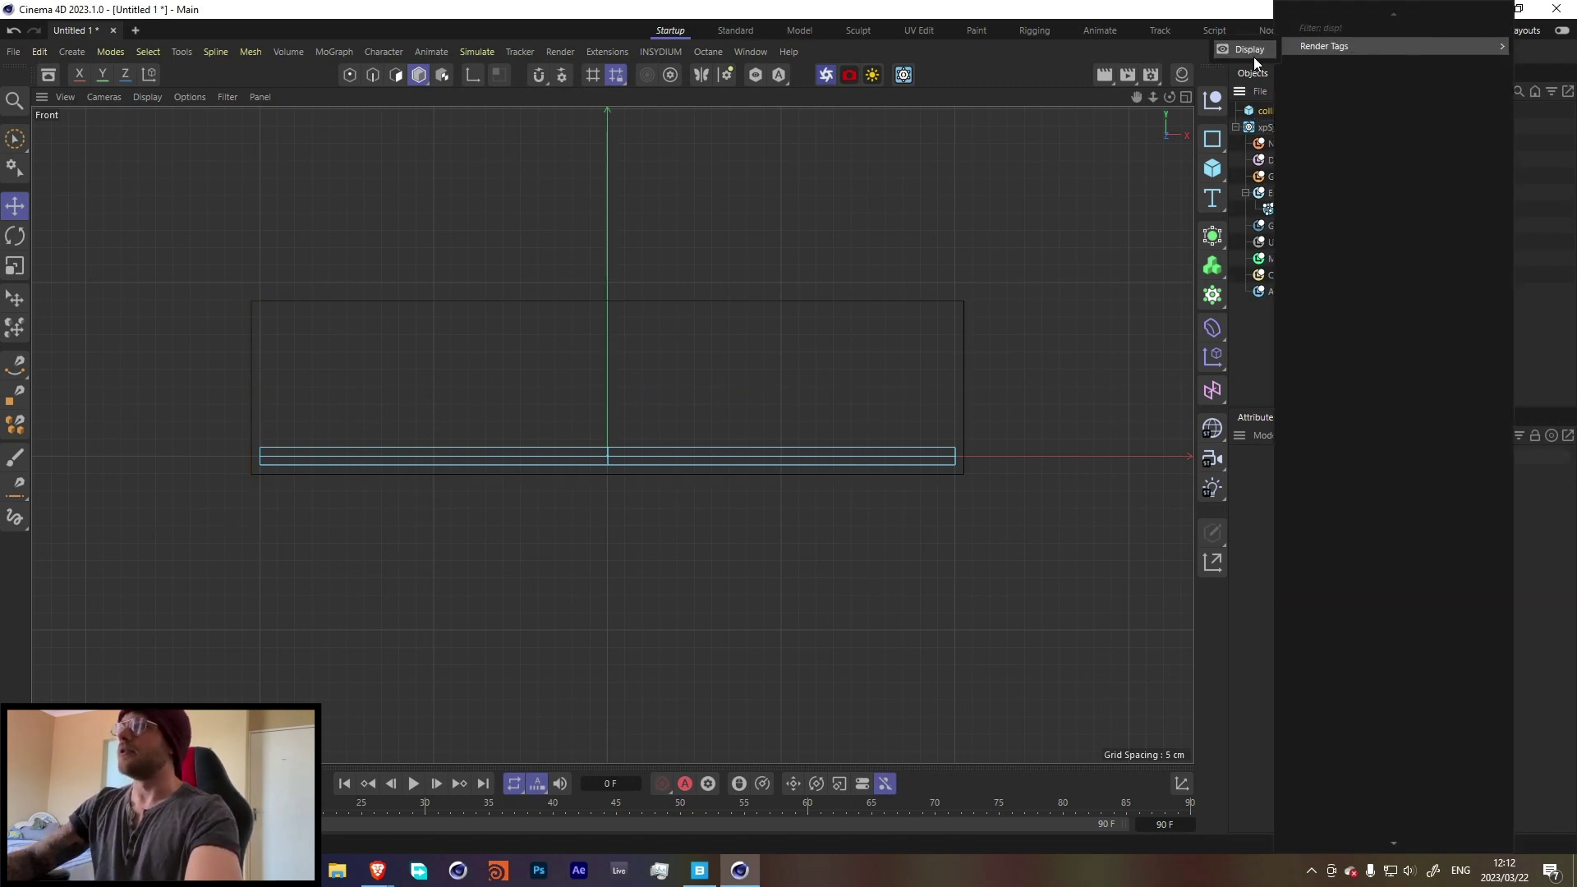
{"action": "left_click", "coordinate": [1256, 49]}
{"action": "middle_click", "coordinate": [752, 358]}
{"action": "middle_click", "coordinate": [471, 299]}
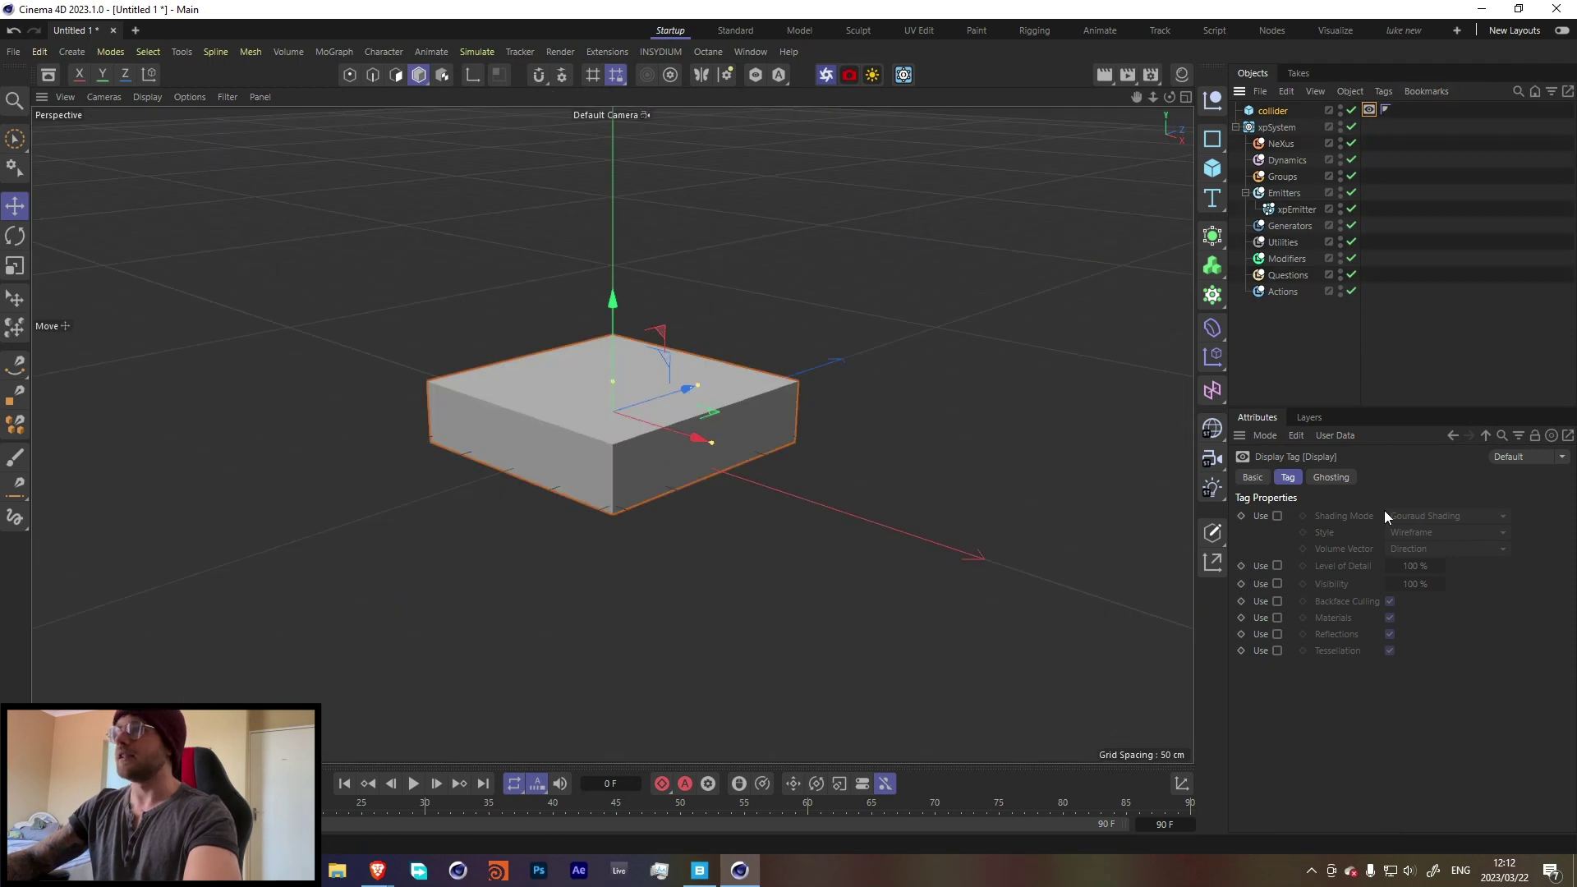
{"action": "left_click", "coordinate": [1408, 516]}
{"action": "left_click", "coordinate": [1425, 662]}
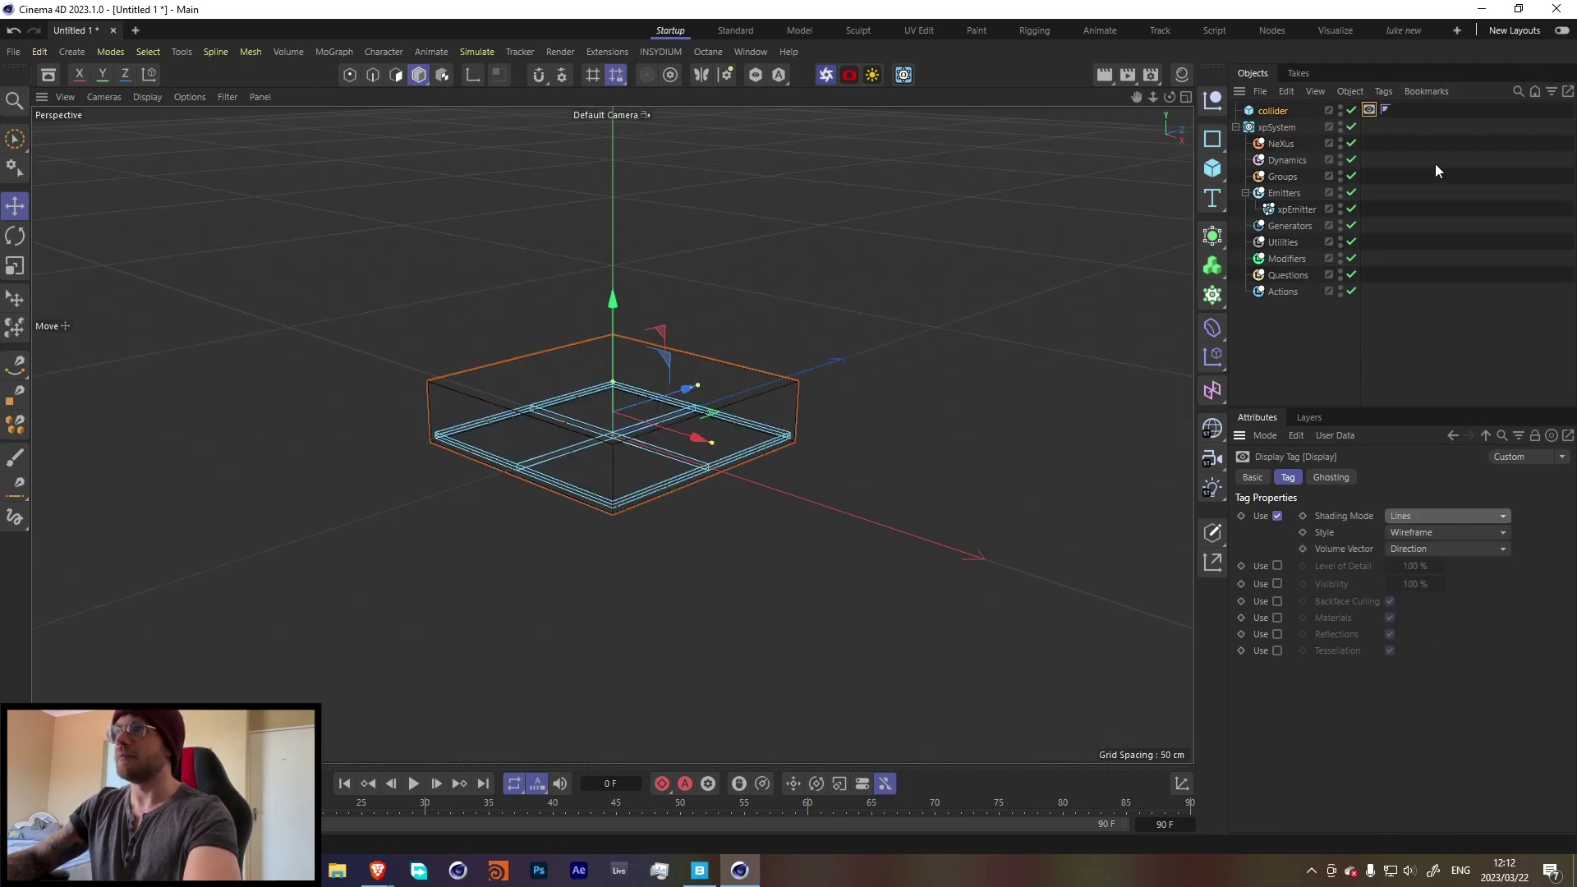
{"action": "left_click", "coordinate": [1490, 289]}
{"action": "left_click_drag", "start_coordinate": [584, 375], "coordinate": [483, 404], "text": "alt"}
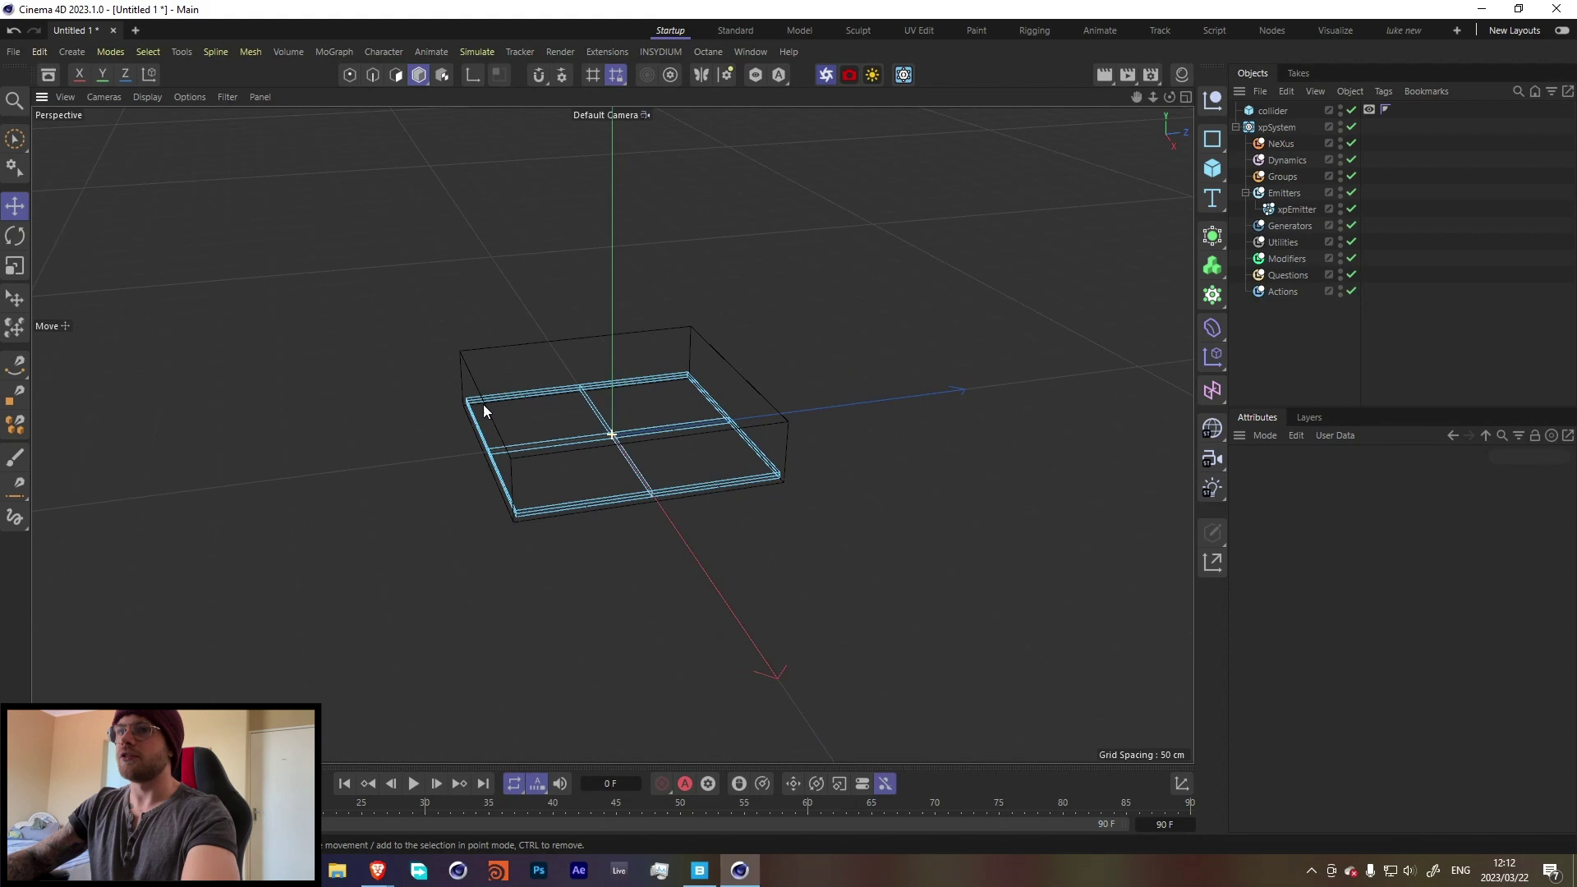
{"action": "right_click_drag", "start_coordinate": [483, 404], "coordinate": [687, 393], "text": "alt"}
{"action": "left_click_drag", "start_coordinate": [687, 393], "coordinate": [624, 394], "text": "alt"}
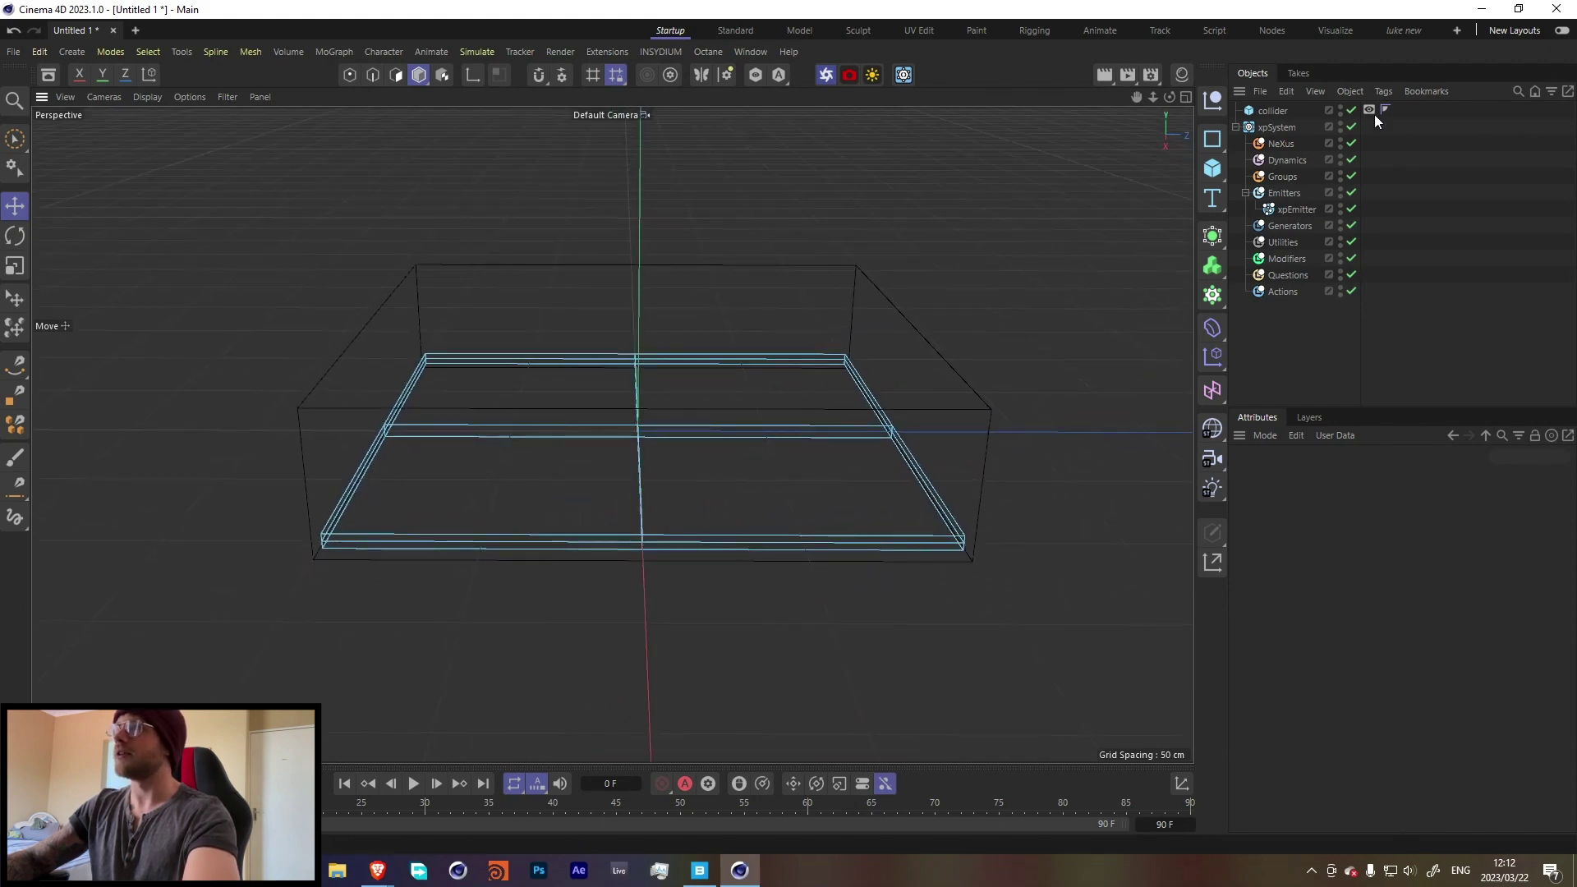
{"action": "double_click", "coordinate": [1340, 111]}
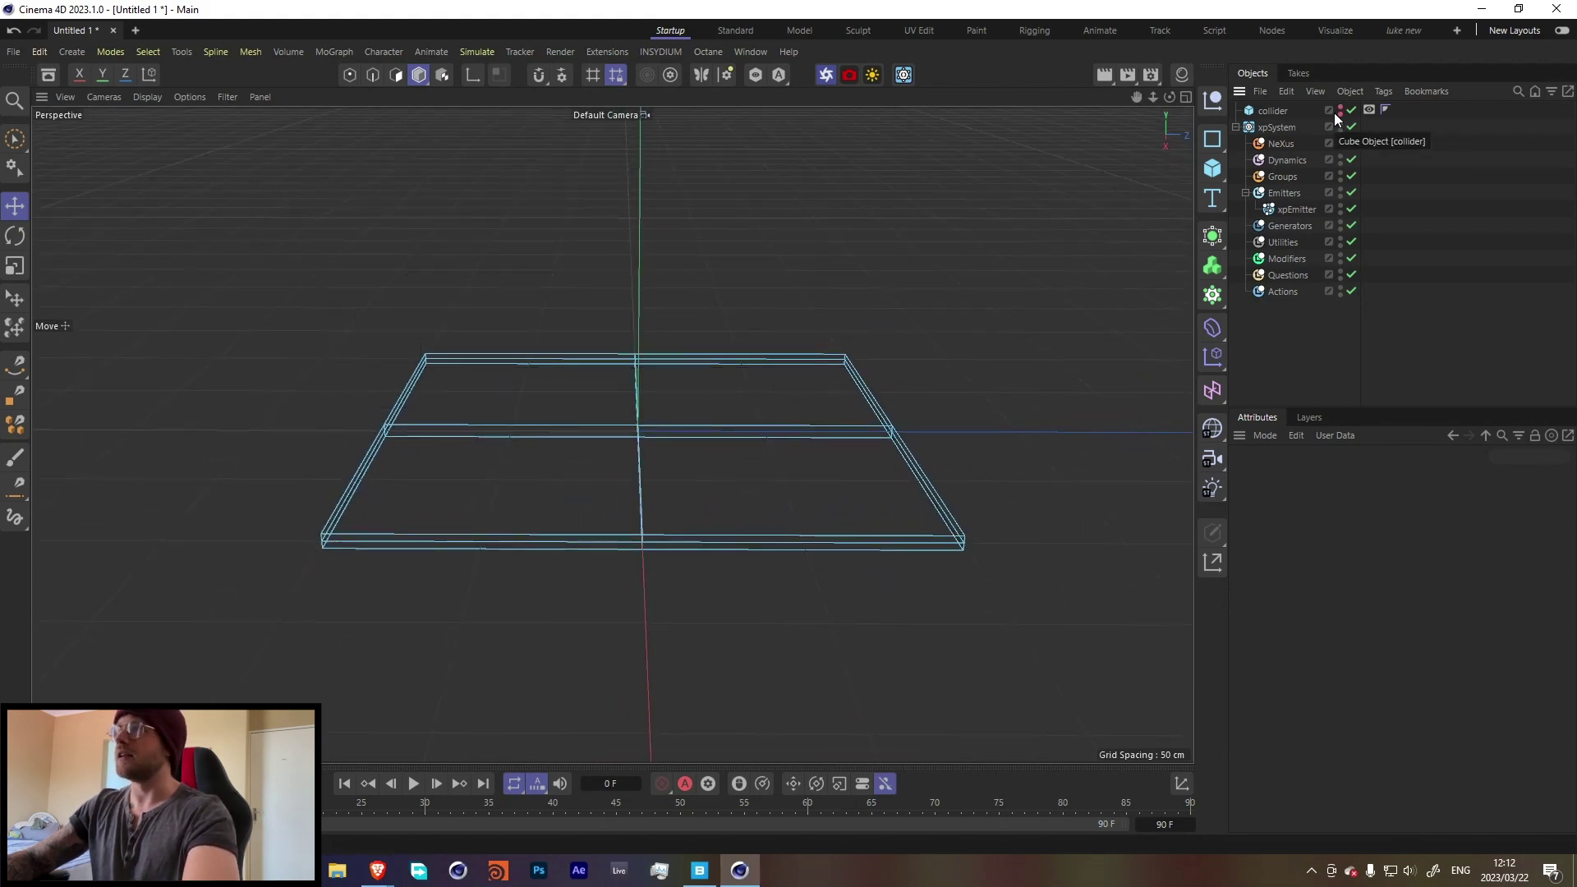
{"action": "left_click", "coordinate": [1339, 112]}
Add an xpCollider tag to collider from the INSYDIUM tags
{"action": "right_click", "coordinate": [1405, 111]}
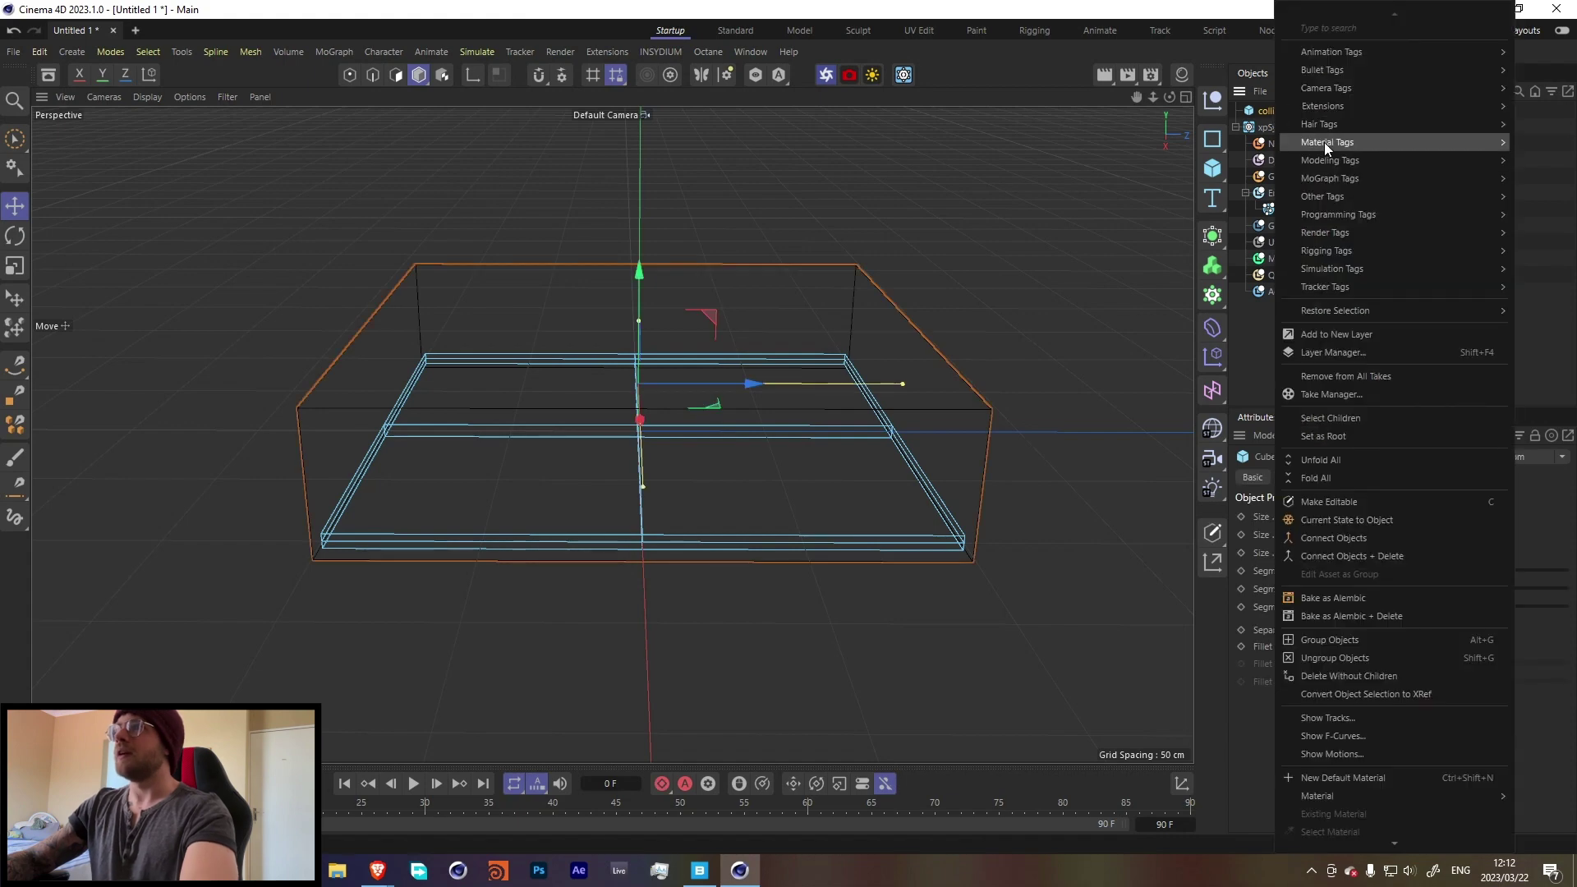
{"action": "mouse_move", "coordinate": [1333, 72]}
{"action": "mouse_move", "coordinate": [1322, 106]}
{"action": "mouse_move", "coordinate": [1248, 109]}
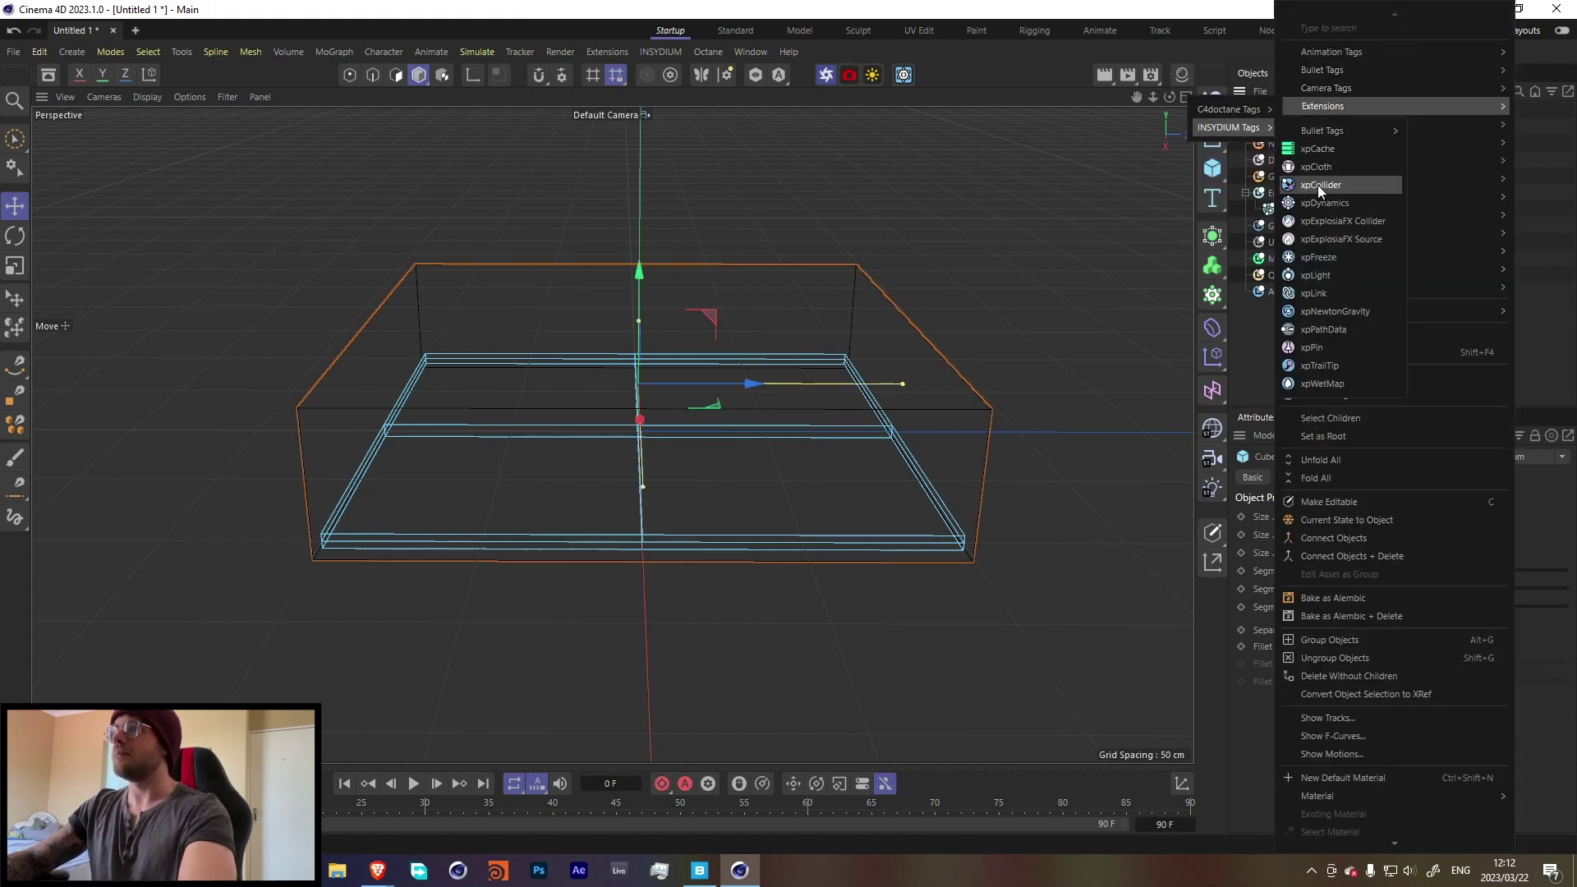
{"action": "left_click", "coordinate": [1317, 185]}
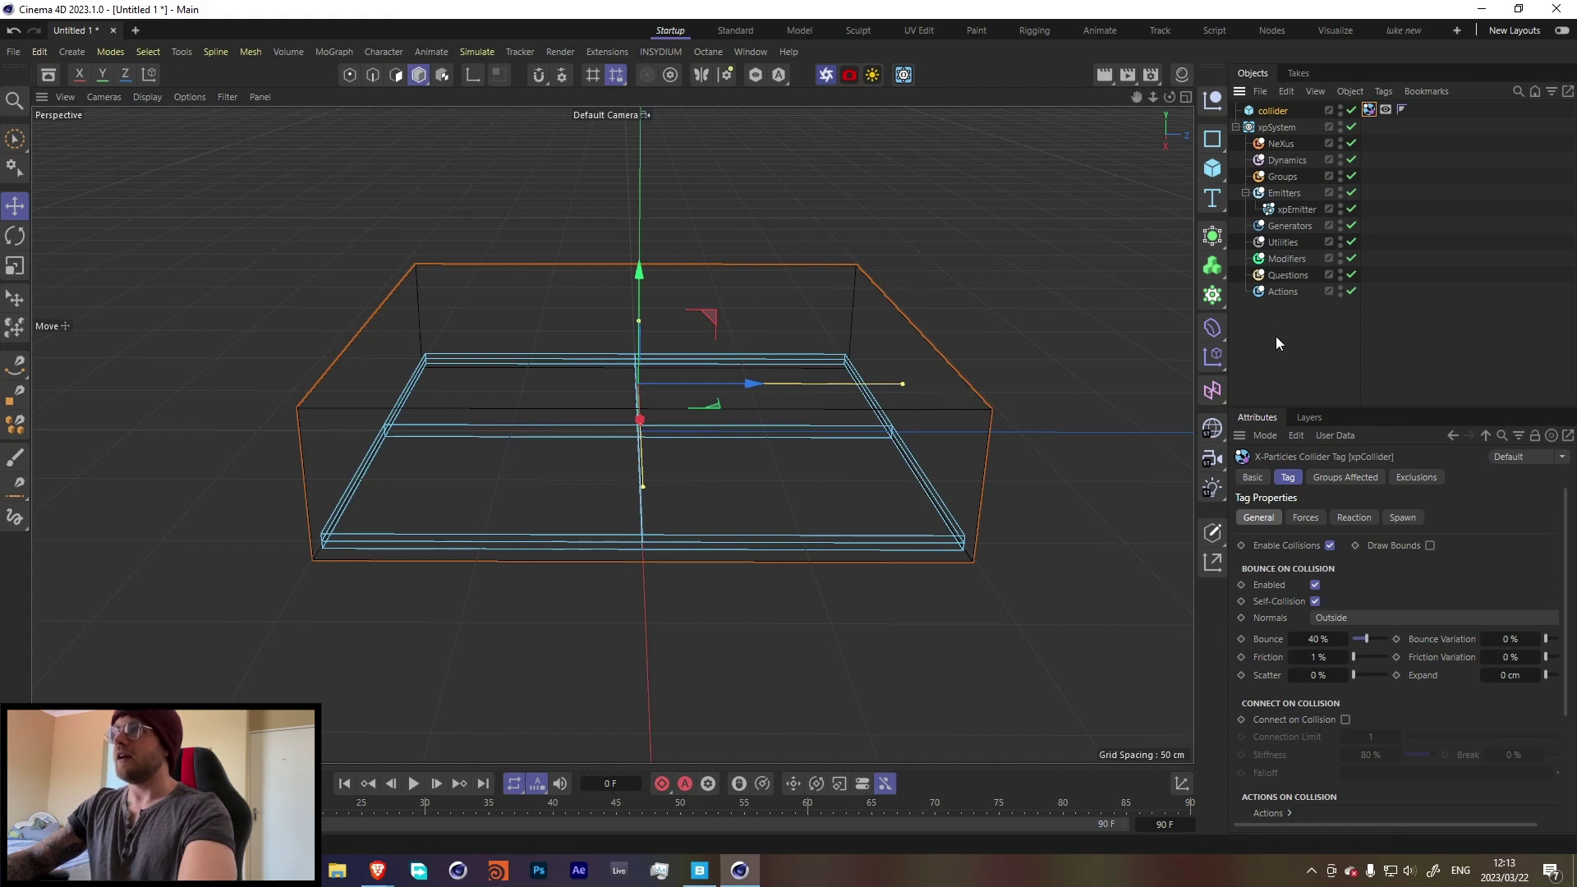
Select the xpEmitter and play the particle simulation once to test it
{"action": "left_click", "coordinate": [1296, 341]}
{"action": "left_click", "coordinate": [1275, 208]}
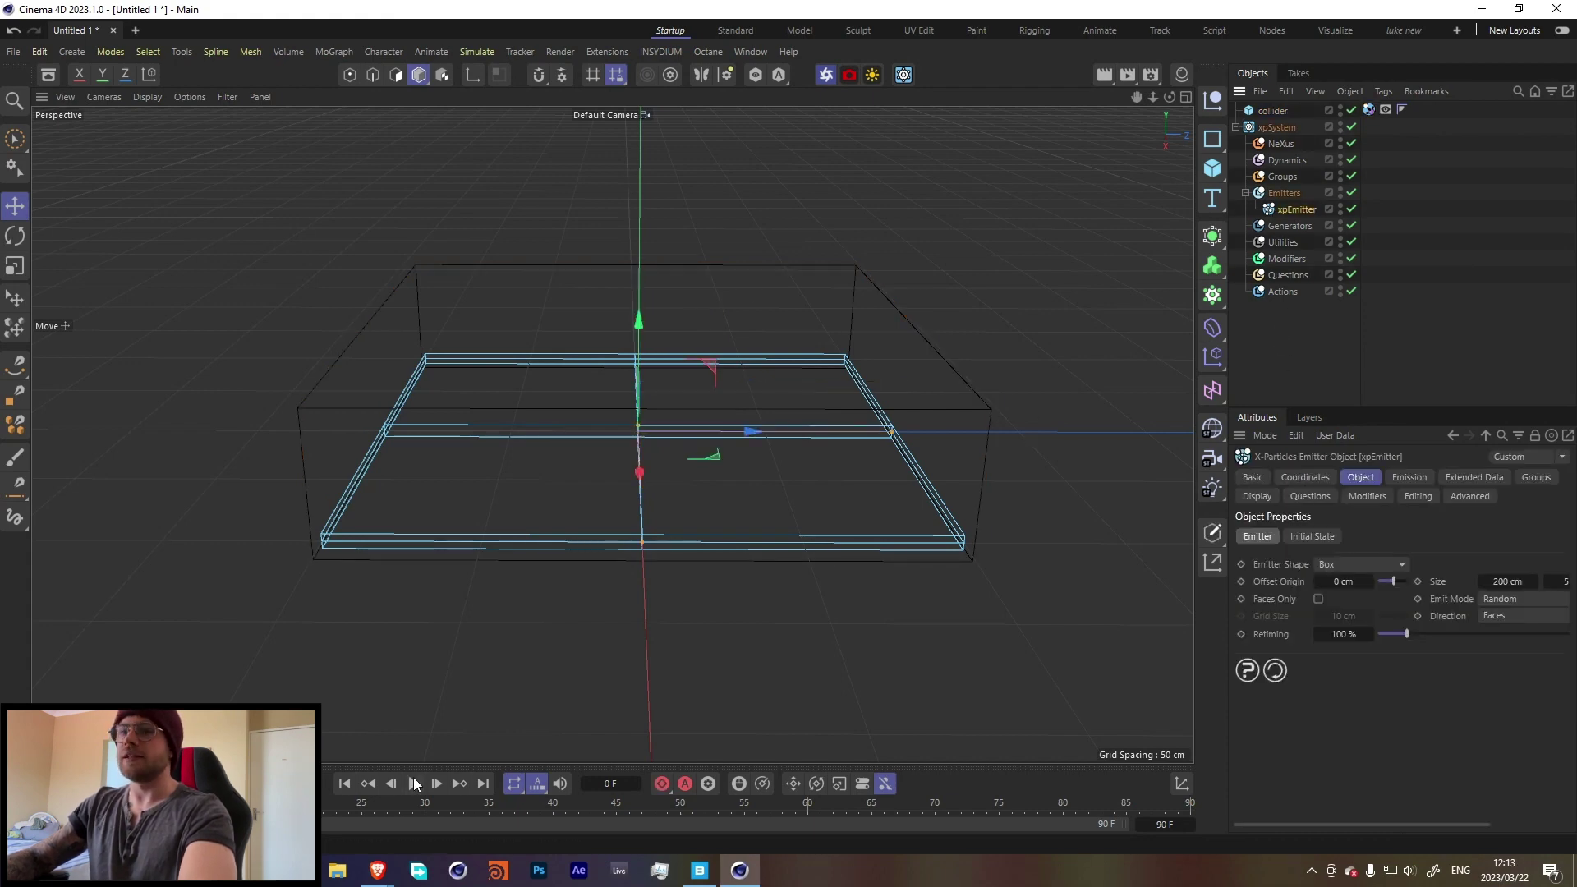
{"action": "left_click", "coordinate": [414, 782]}
{"action": "left_click", "coordinate": [415, 782]}
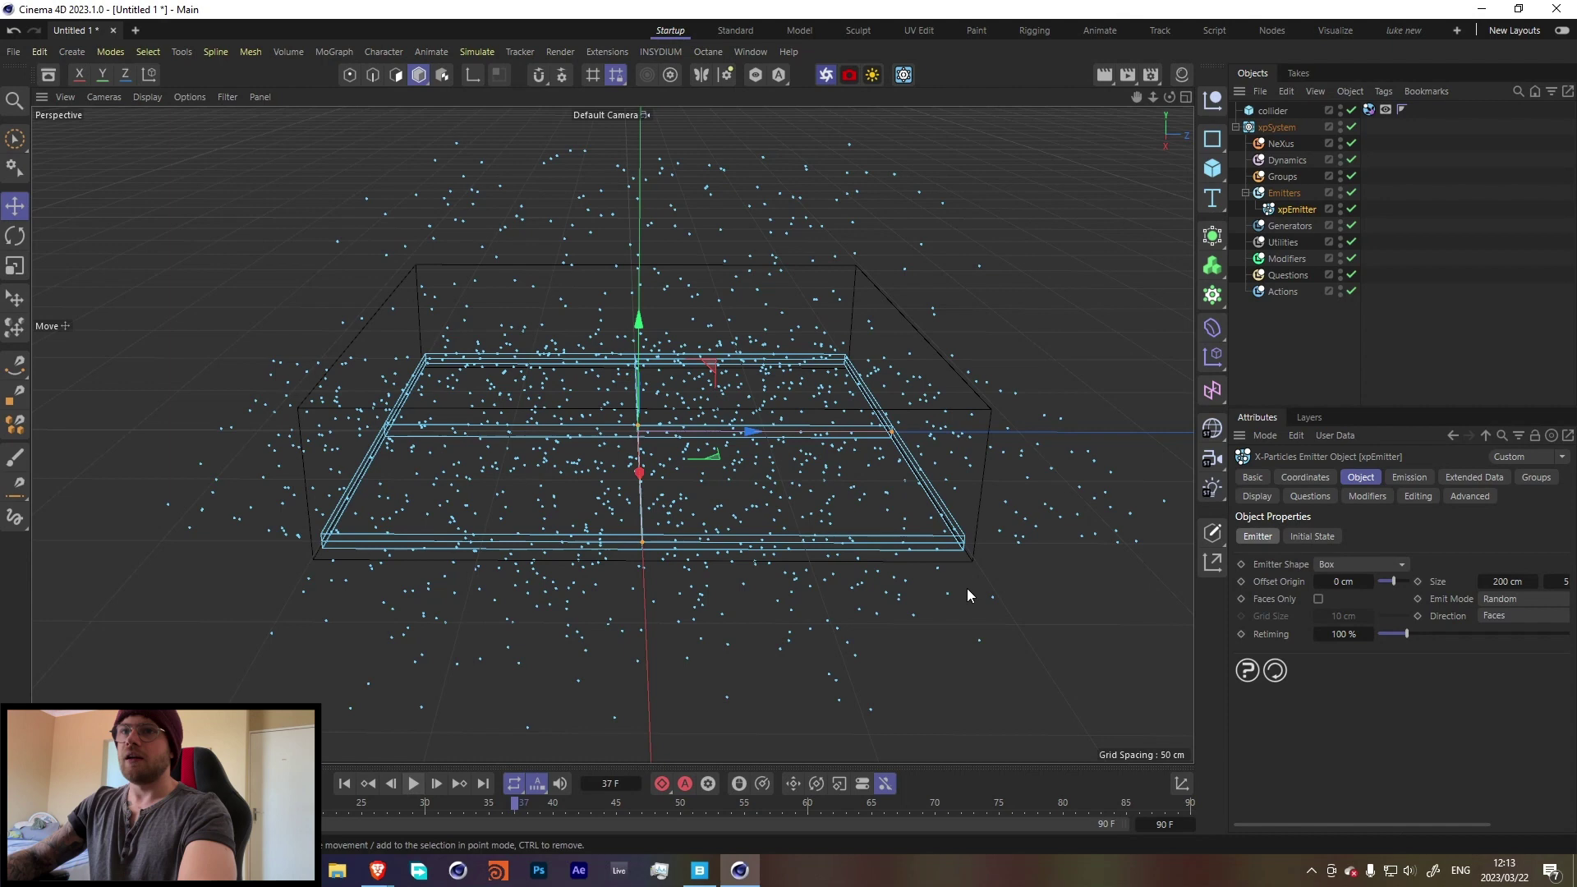
Set the xpCollider tag's Normals to Inside and replay the simulation
{"action": "left_click", "coordinate": [1367, 111]}
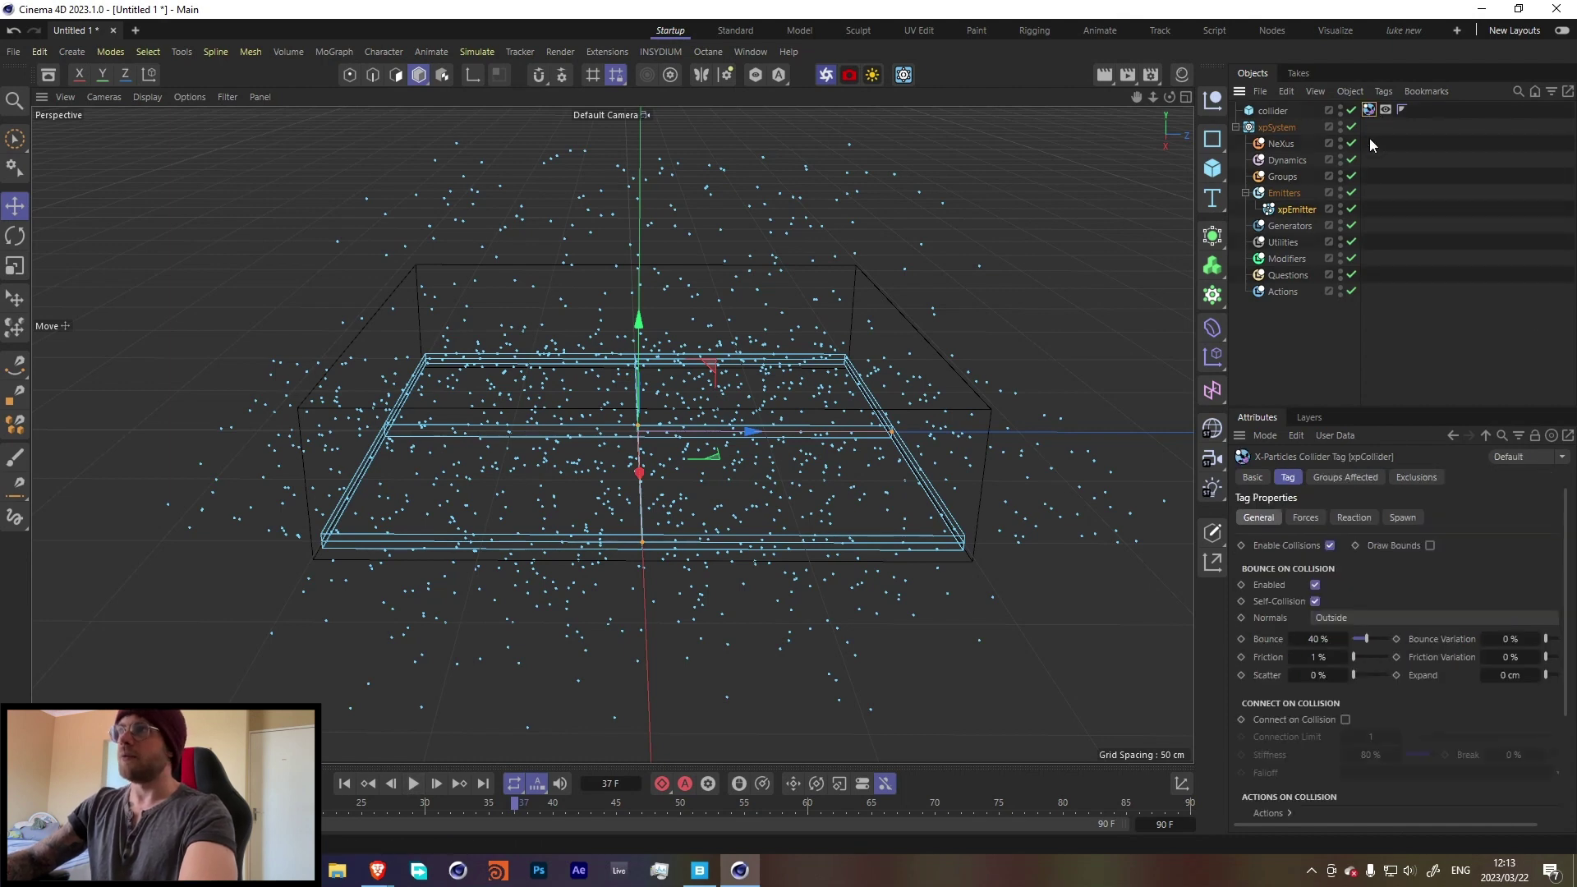
{"action": "left_click", "coordinate": [1335, 614]}
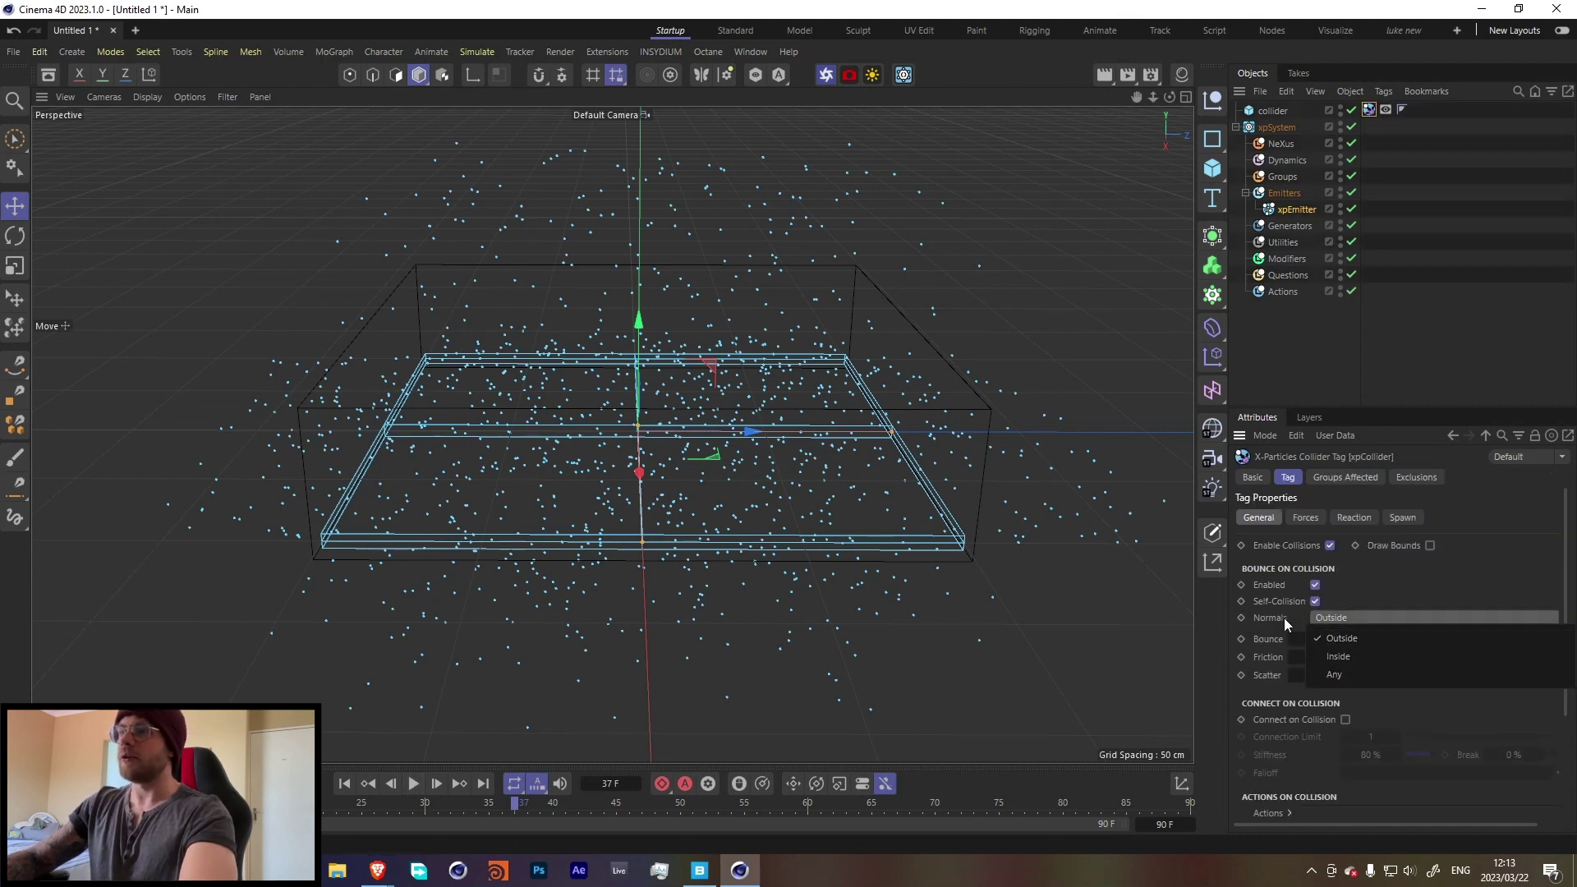
{"action": "left_click", "coordinate": [1337, 657]}
{"action": "left_click", "coordinate": [344, 783]}
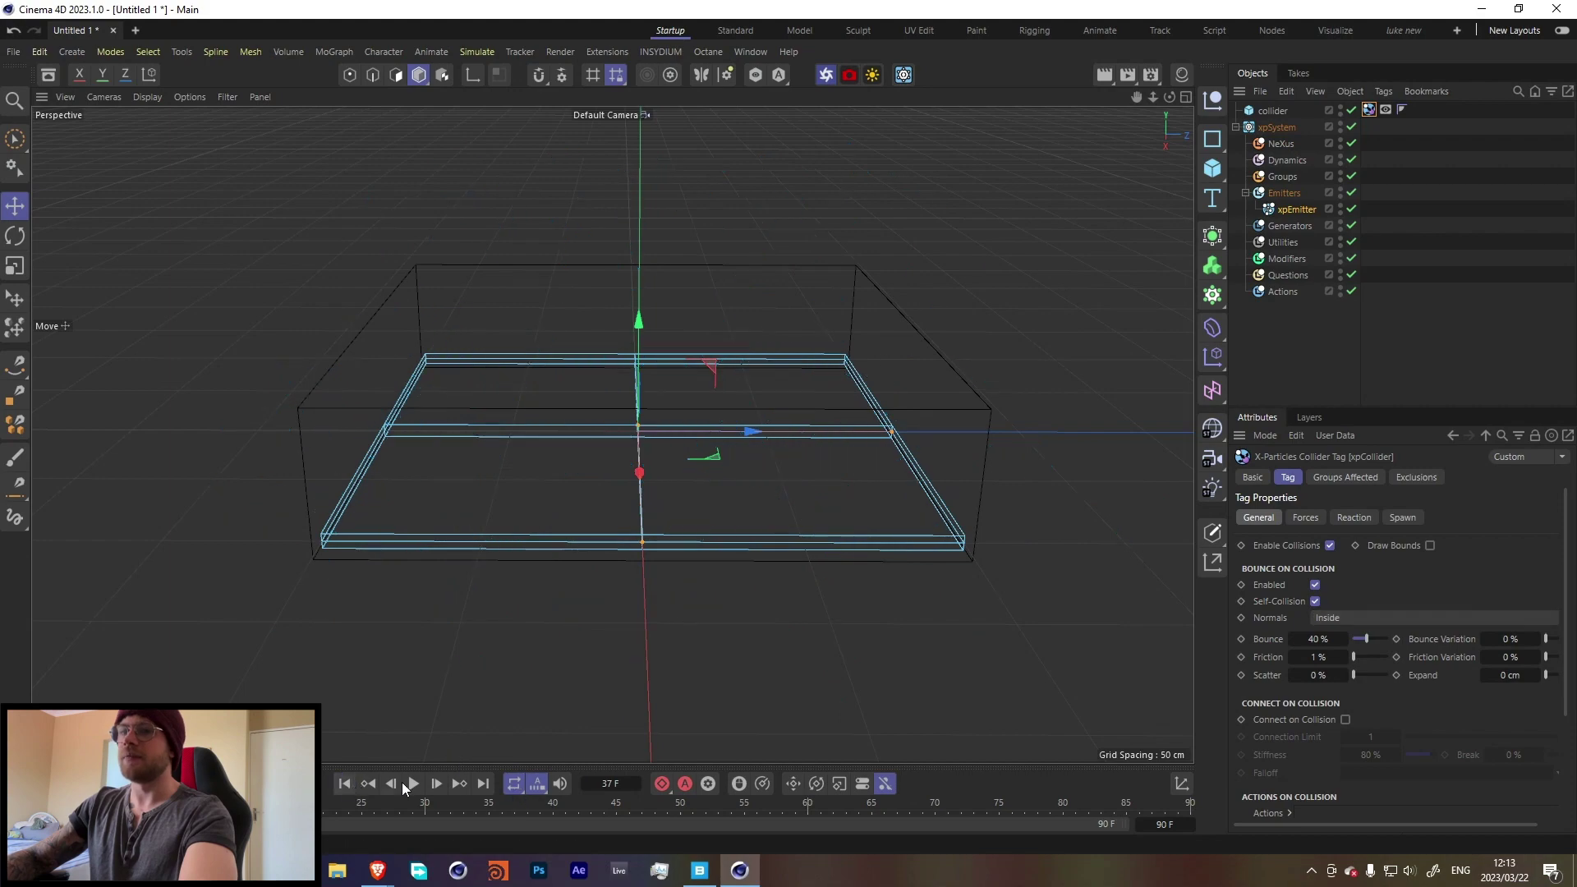
{"action": "left_click", "coordinate": [413, 783]}
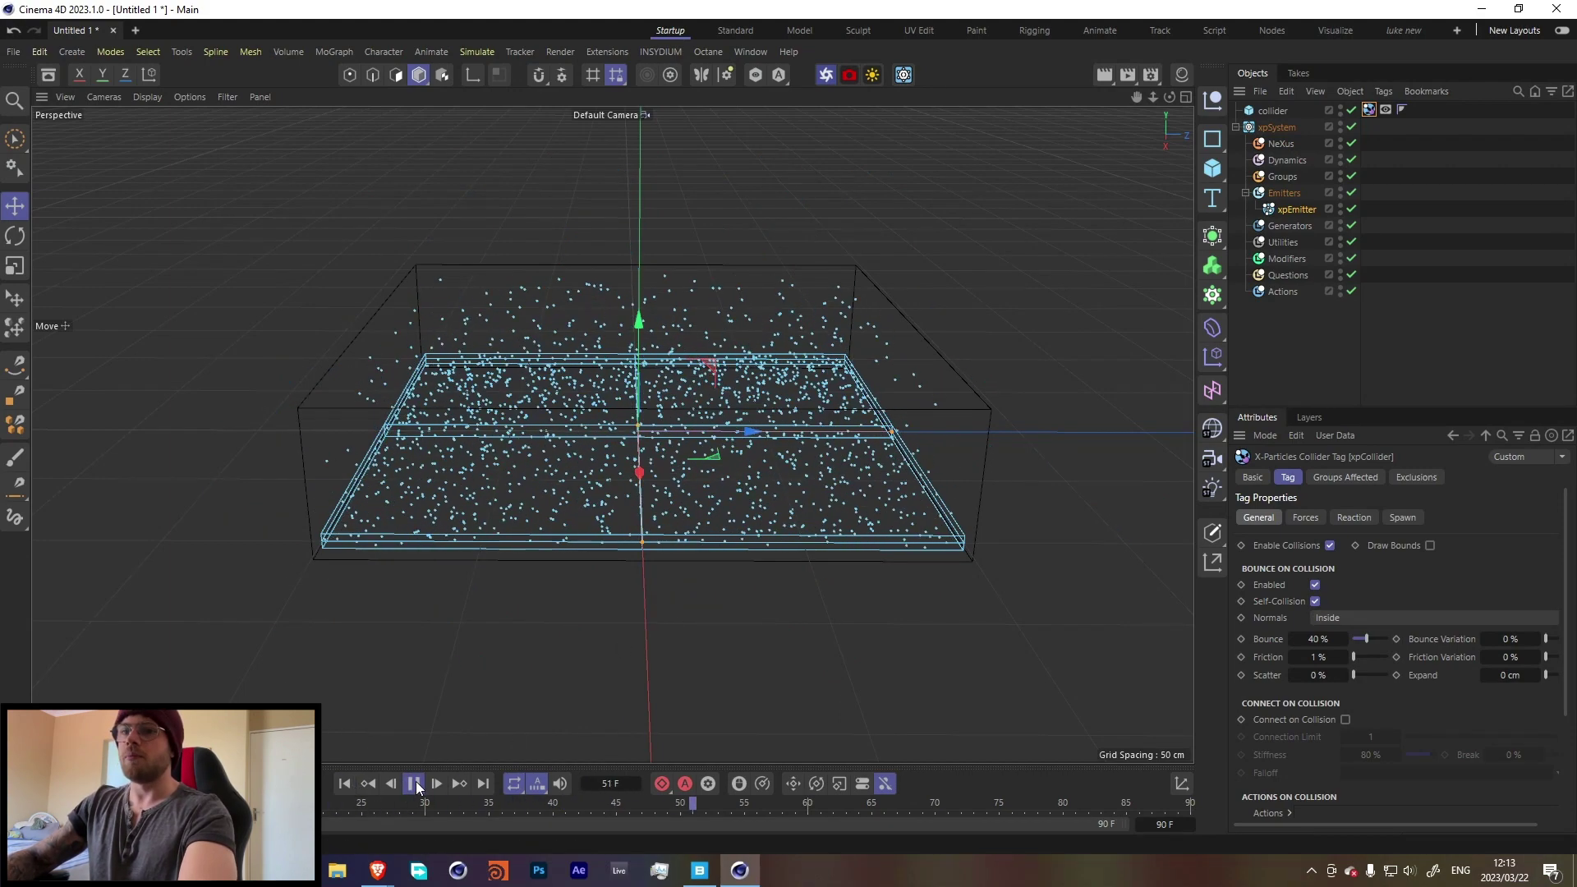
{"action": "left_click", "coordinate": [414, 784]}
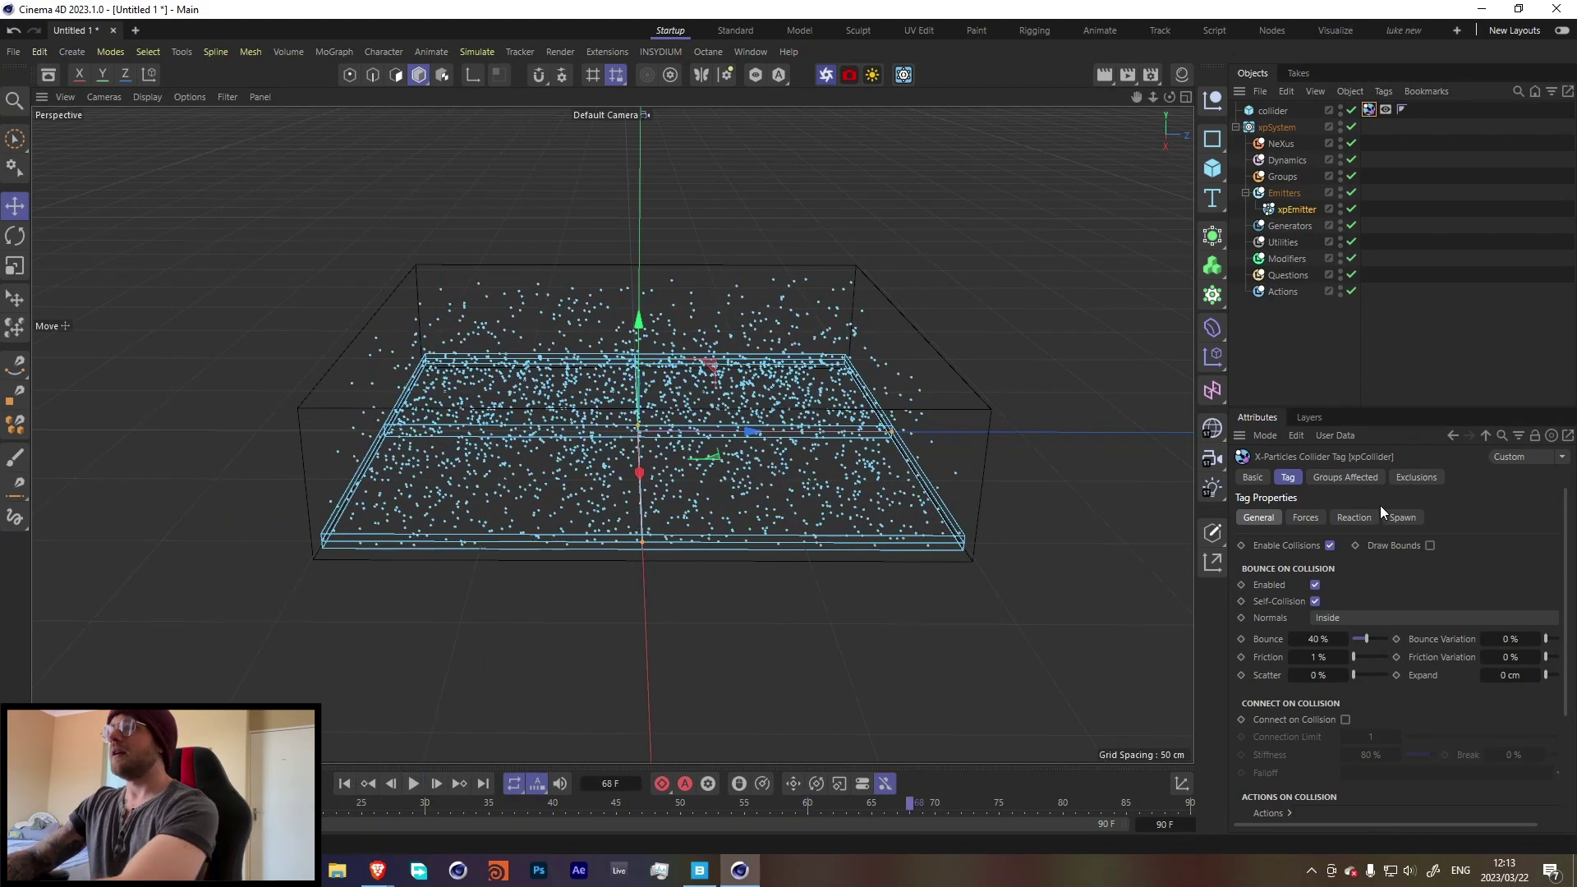
Set the emitter's Emission to Shot with 0 cm speed and test-play it
{"action": "left_click", "coordinate": [1409, 478]}
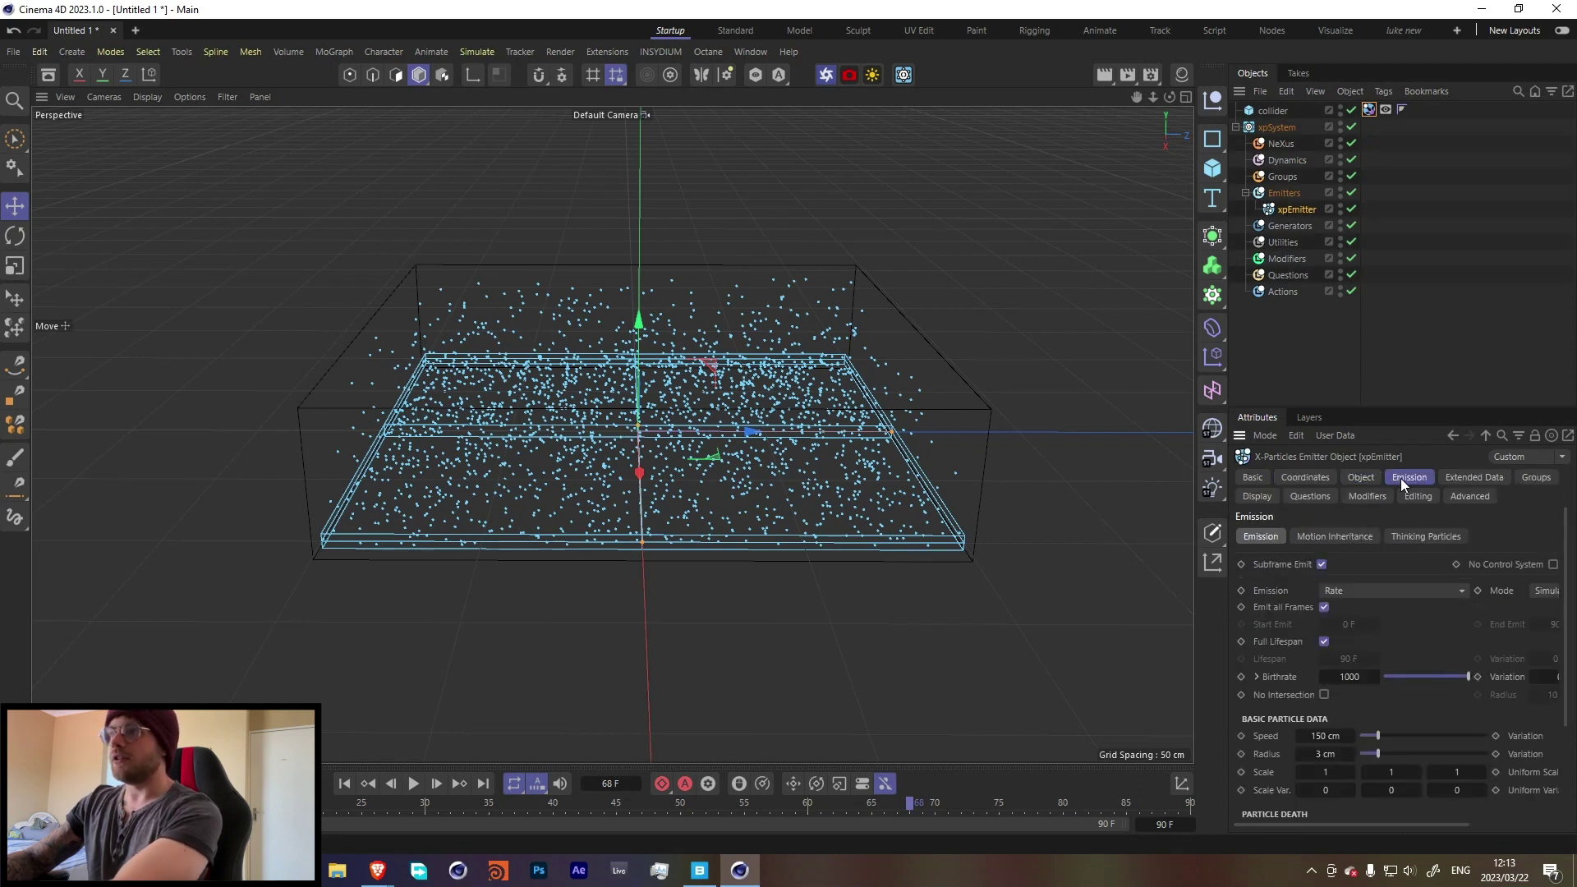
{"action": "left_click", "coordinate": [1342, 589]}
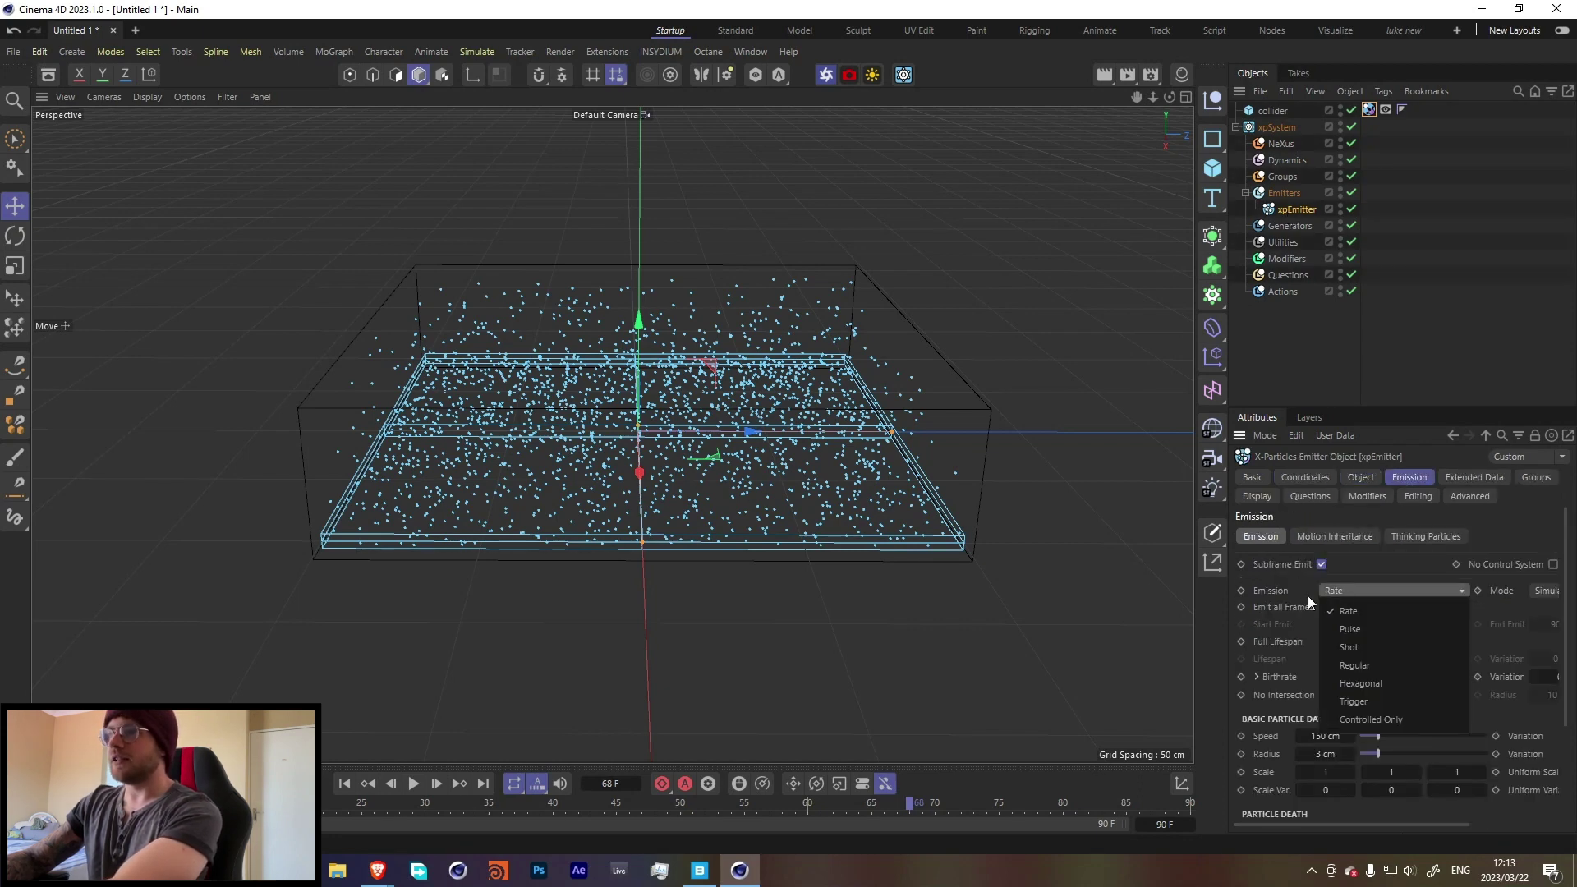
{"action": "left_click", "coordinate": [1361, 648]}
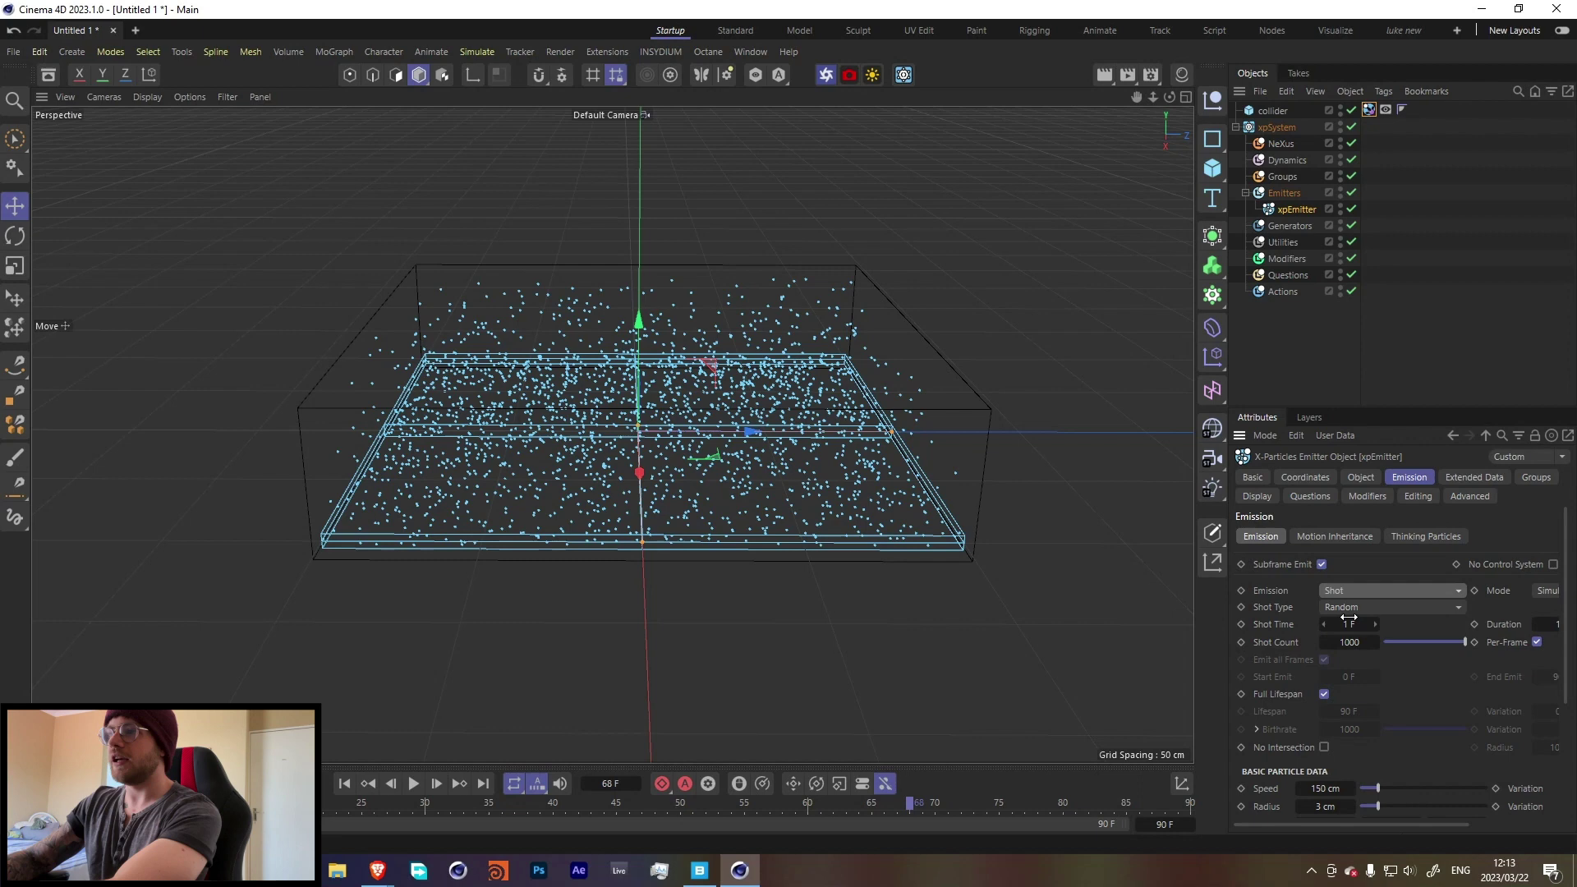
{"action": "double_click", "coordinate": [1325, 788]}
{"action": "type", "text": "0"}
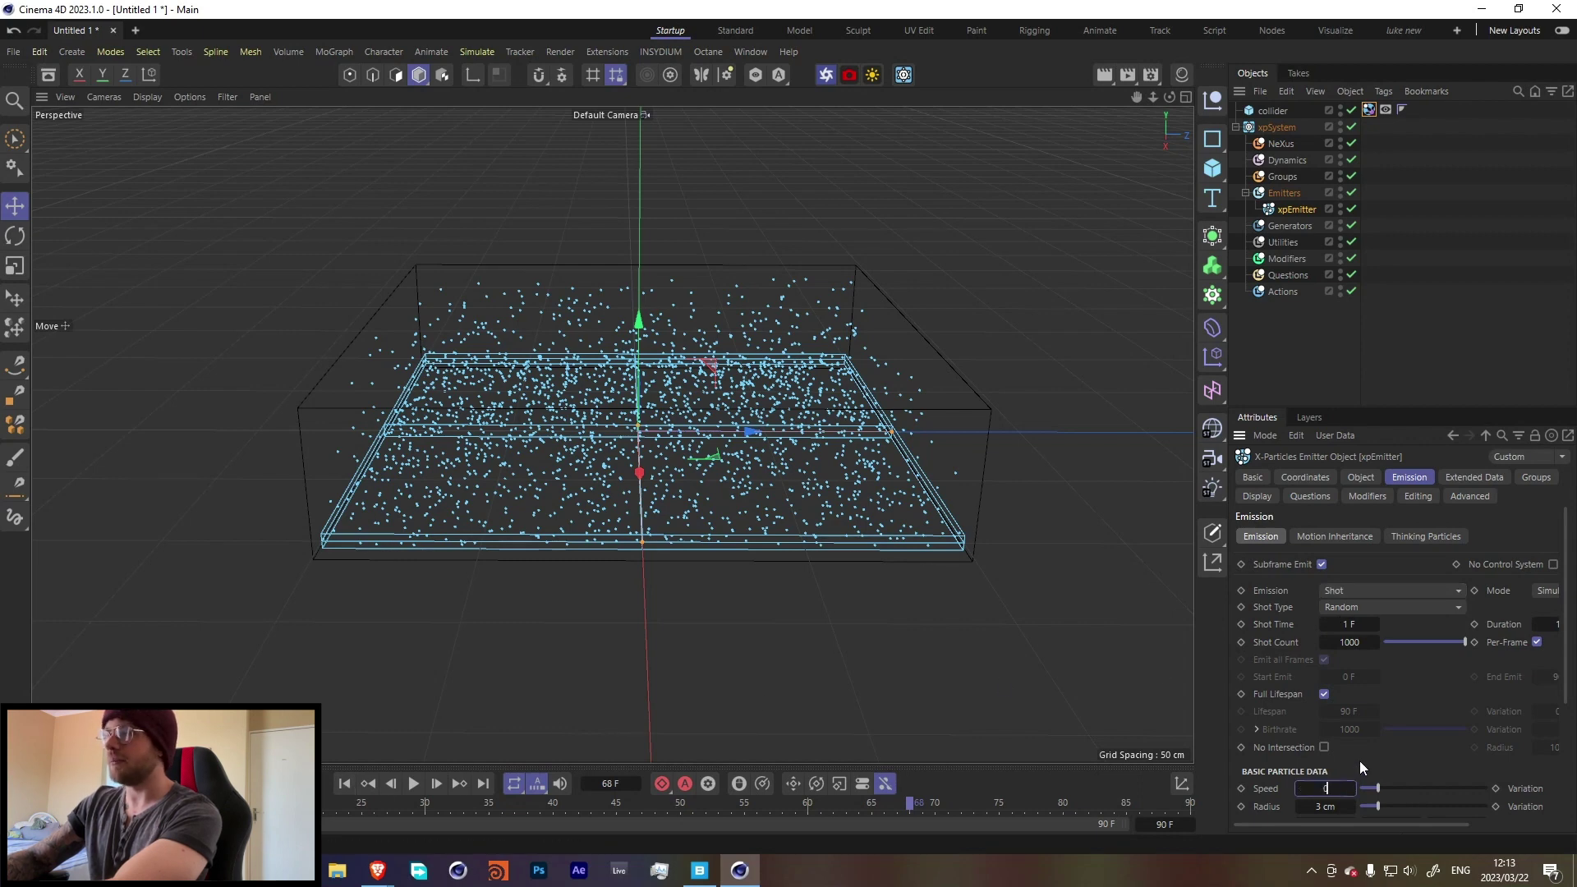
{"action": "key", "text": "Return"}
{"action": "left_click", "coordinate": [345, 783]}
{"action": "left_click", "coordinate": [413, 783]}
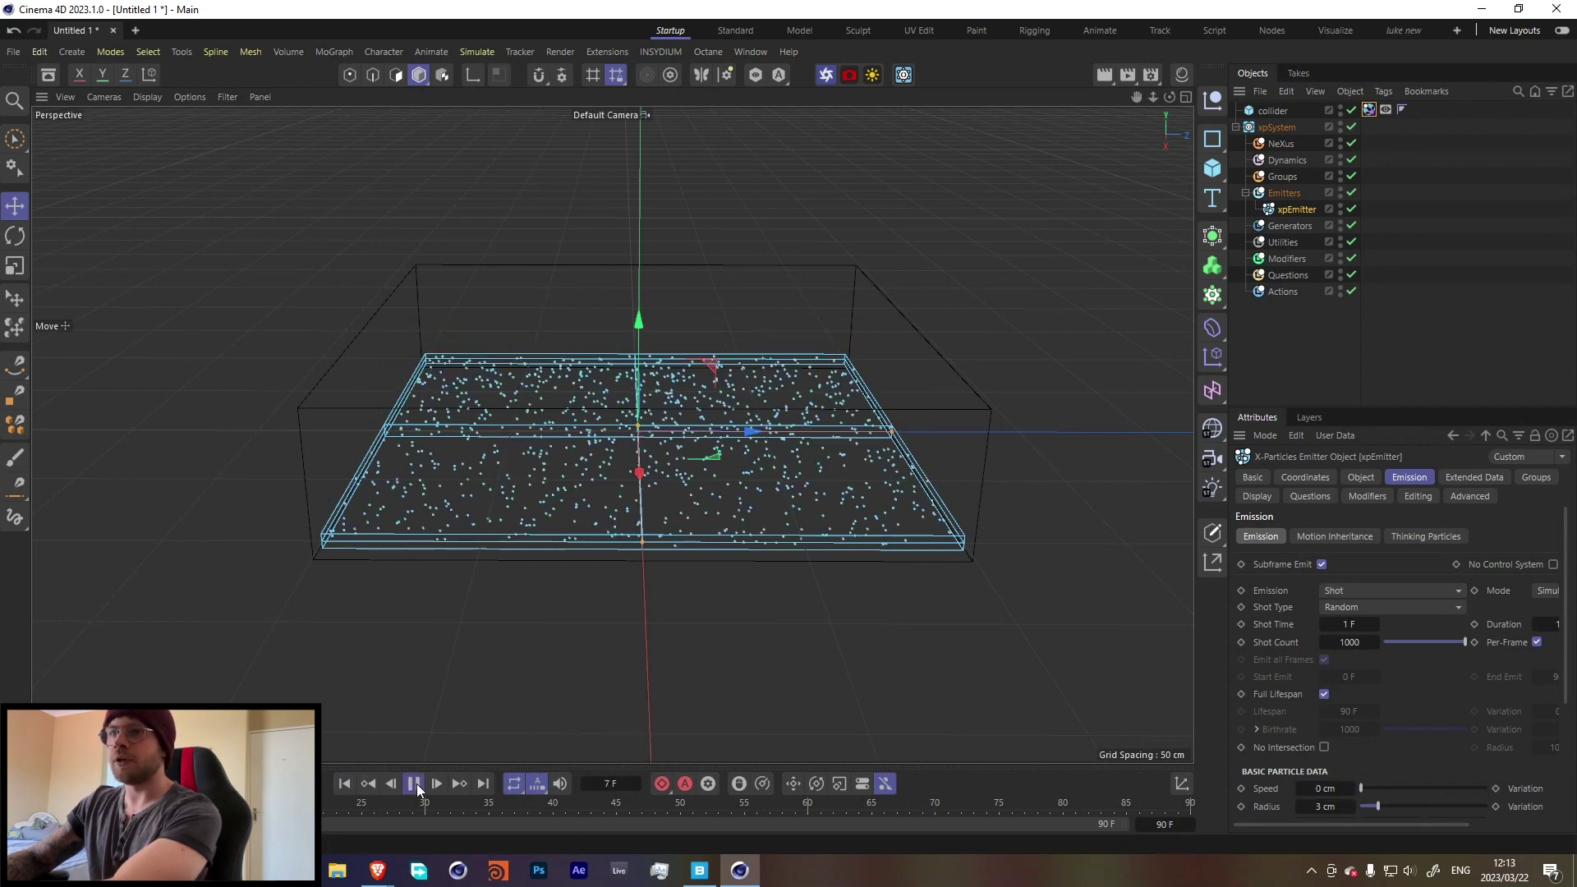
{"action": "left_click", "coordinate": [415, 784]}
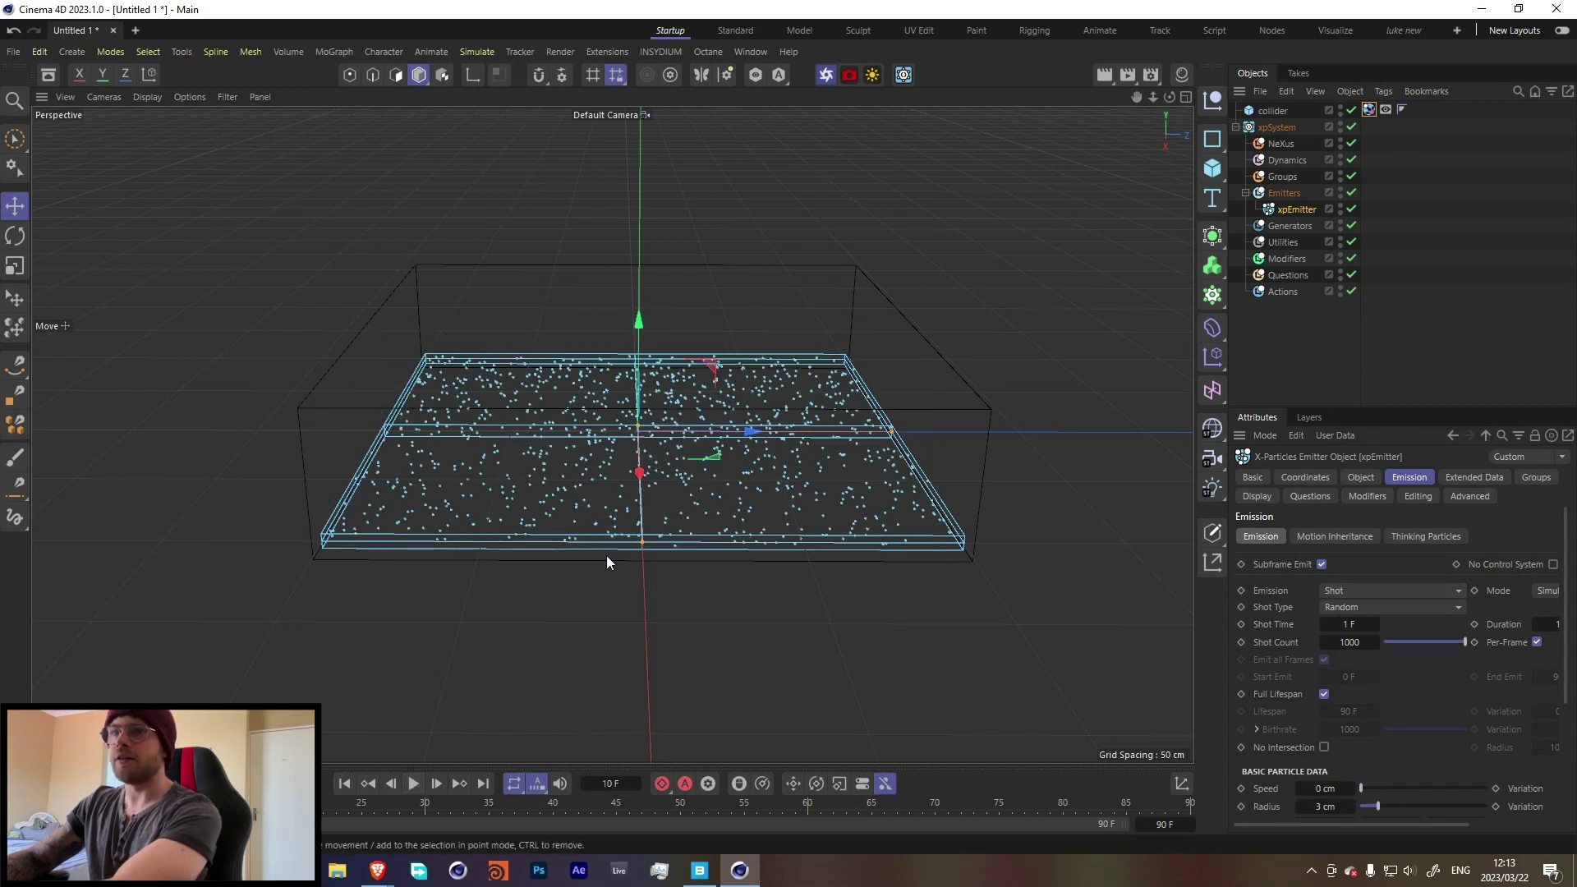
Change the Shot Type to Hexagonal and play the simulation
{"action": "left_click", "coordinate": [1351, 607]}
{"action": "left_click", "coordinate": [1346, 663]}
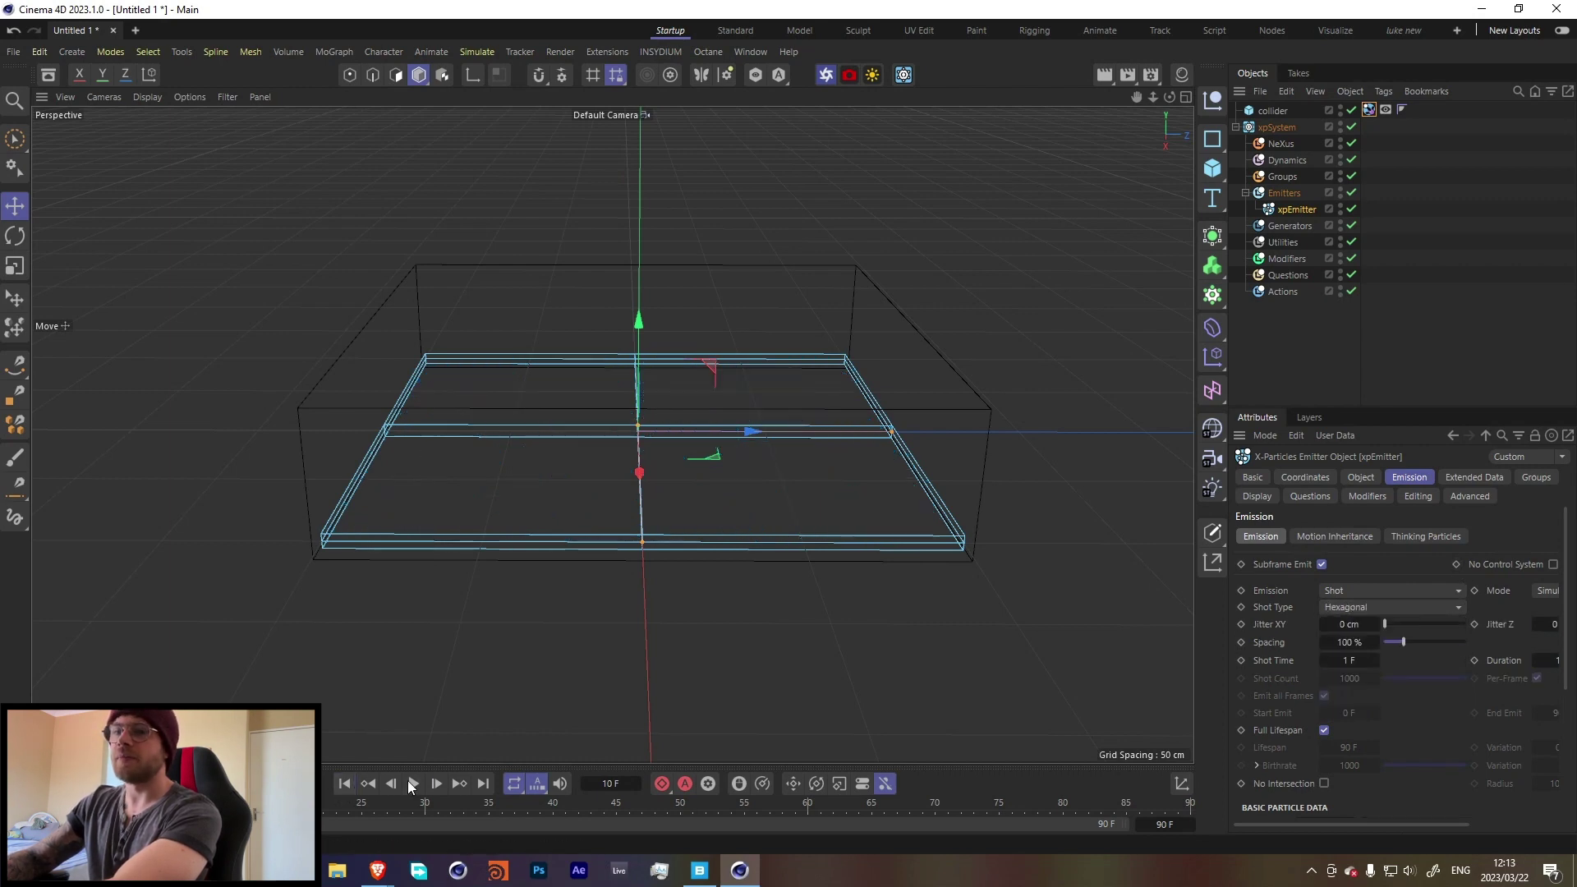
{"action": "left_click", "coordinate": [413, 784]}
{"action": "key", "text": "F7"}
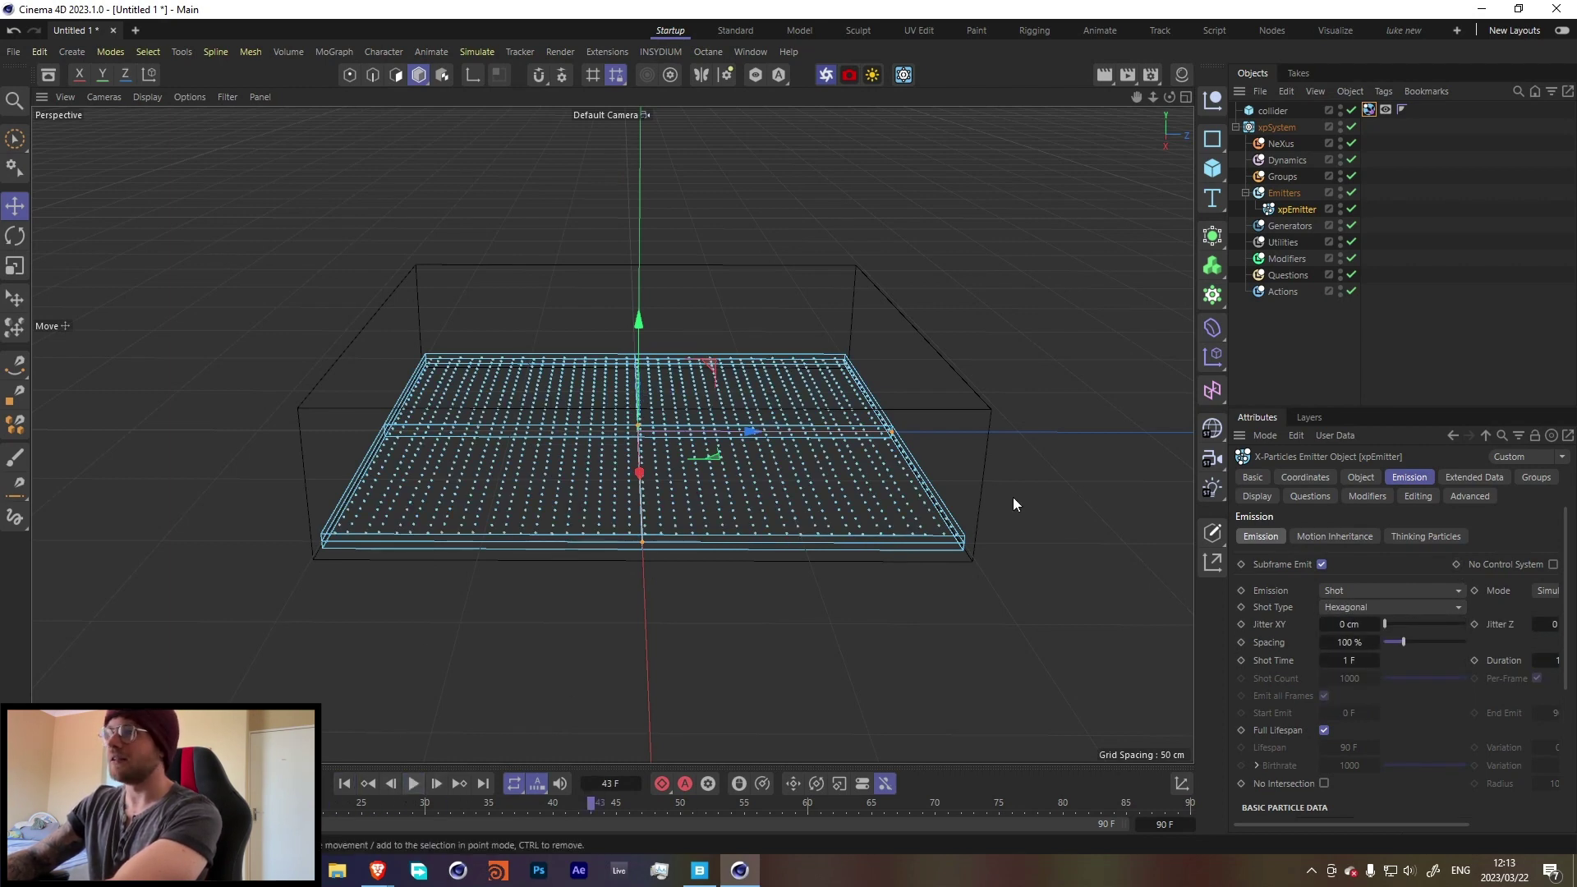
Add 0.5 cm Radius Variation to the particles and replay the simulation
{"action": "scroll", "coordinate": [1297, 690], "scroll_direction": "down", "scroll_amount": 5}
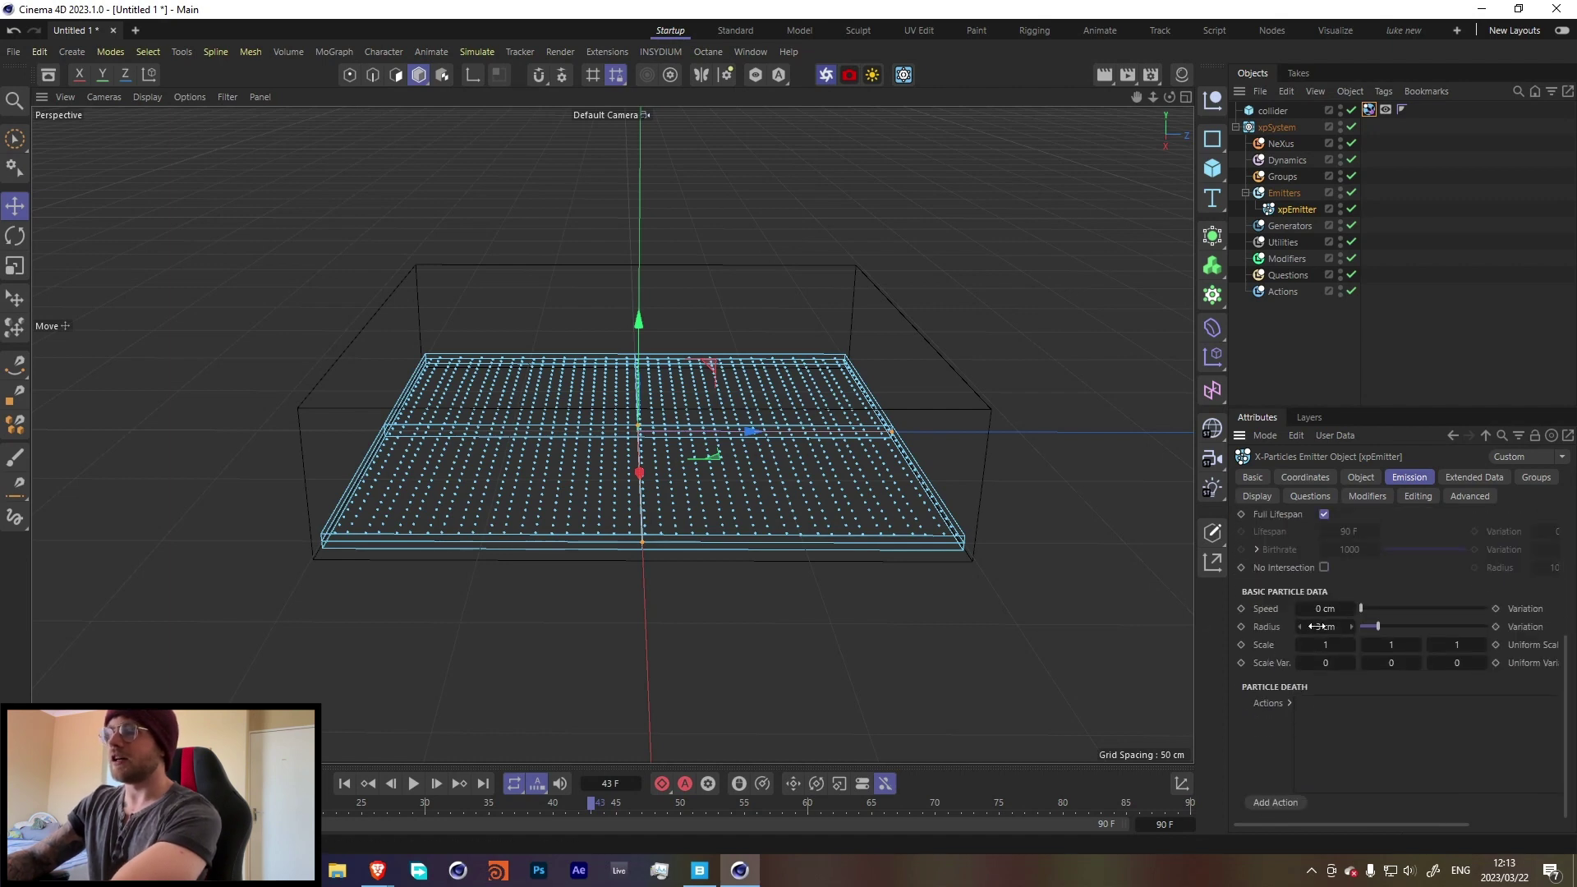
{"action": "left_click_drag", "start_coordinate": [1332, 823], "coordinate": [1451, 823]}
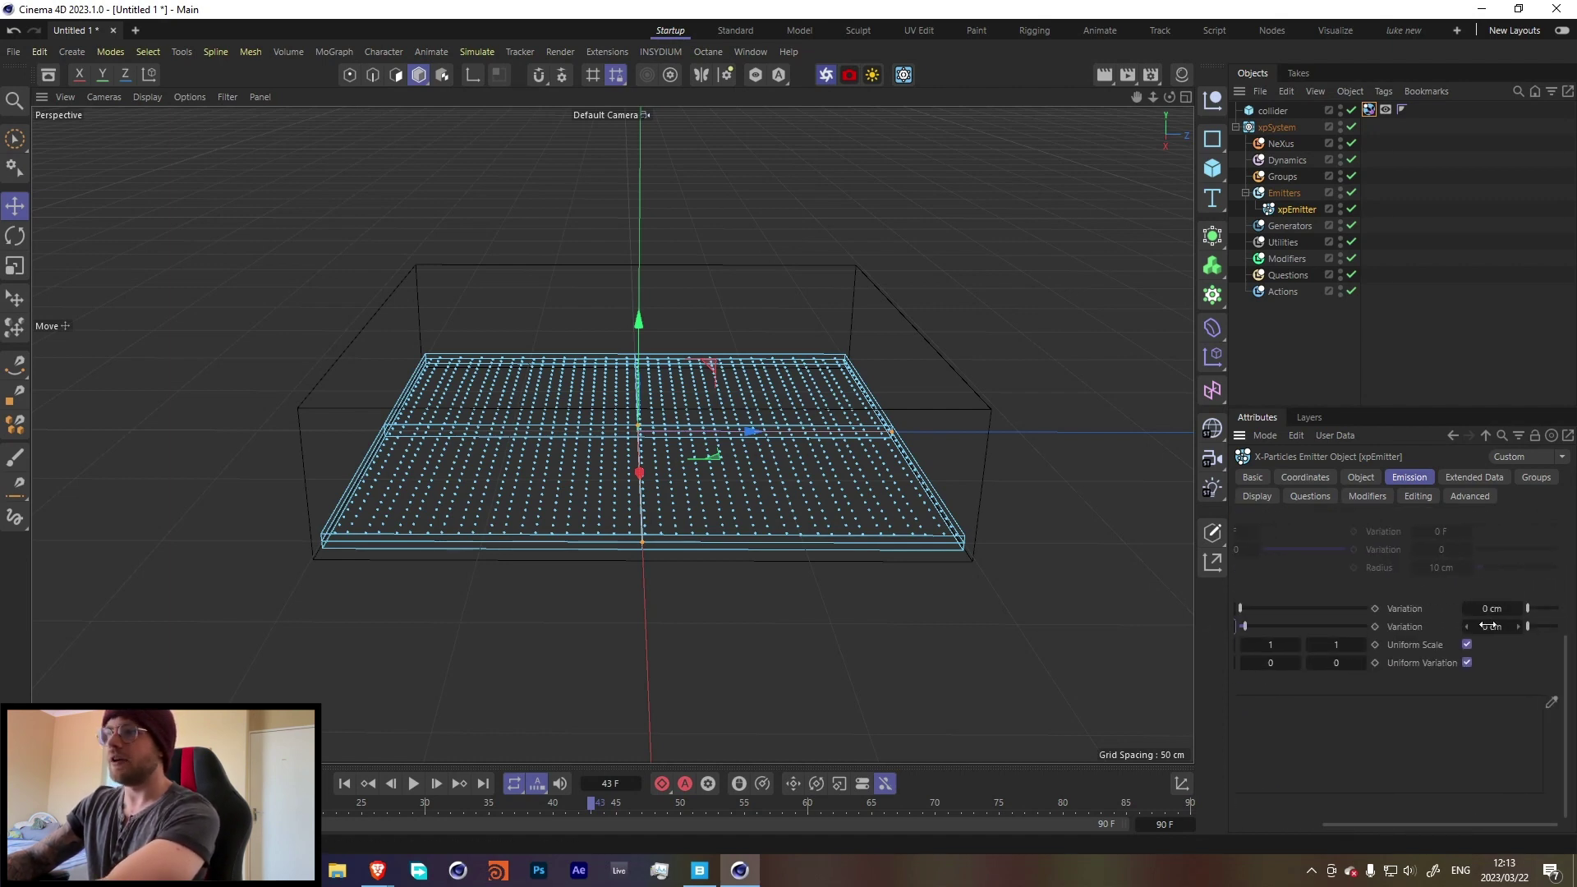
{"action": "left_click_drag", "start_coordinate": [1487, 625], "coordinate": [1489, 648]}
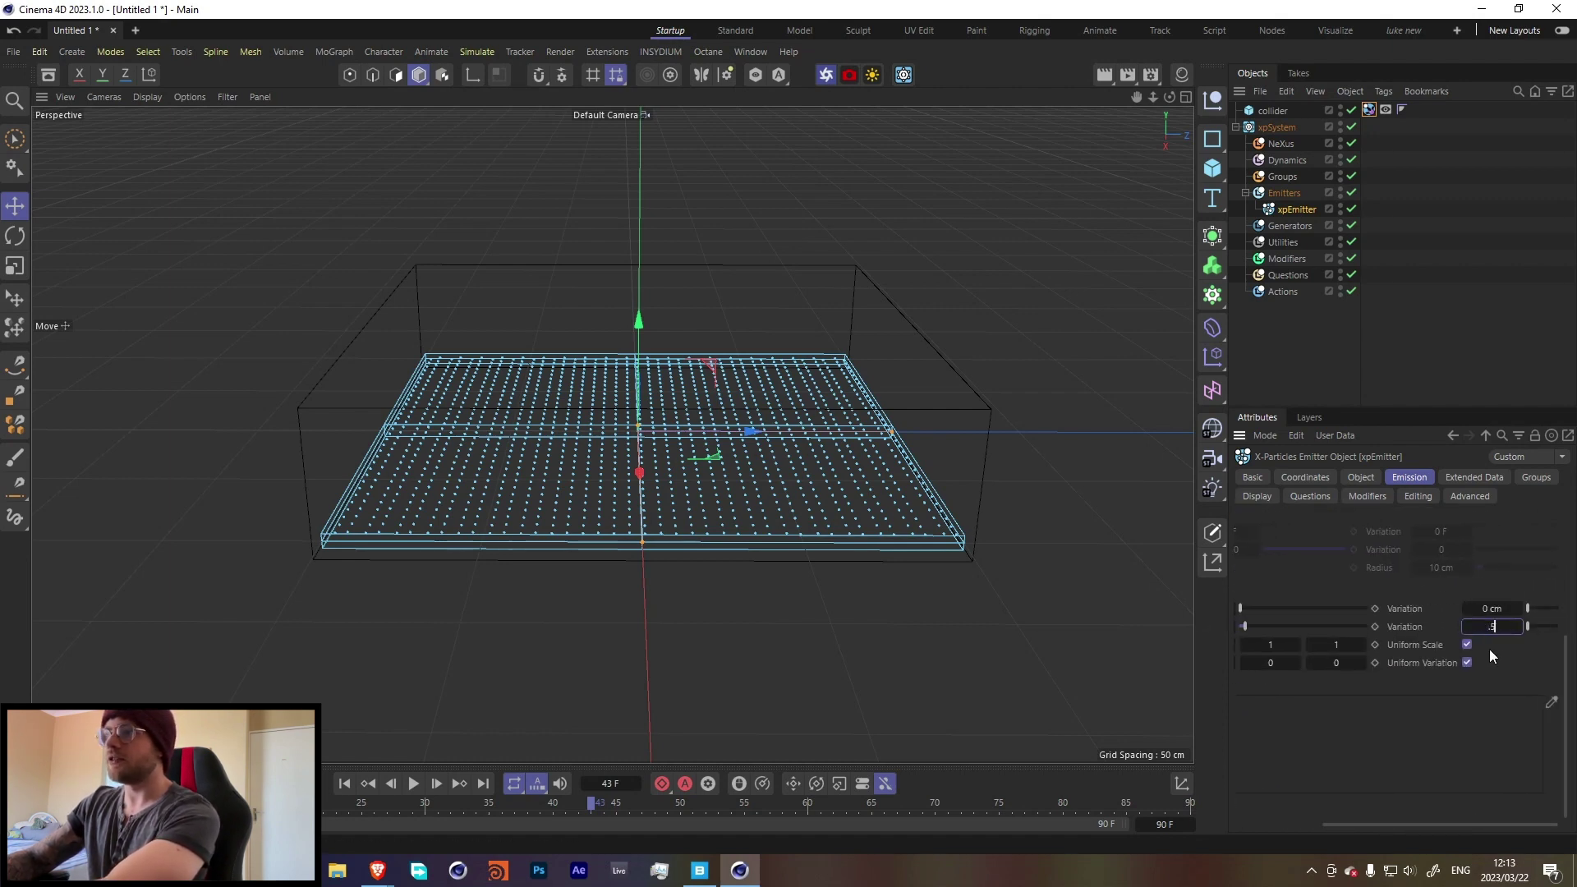
{"action": "left_click", "coordinate": [345, 783]}
{"action": "left_click", "coordinate": [413, 783]}
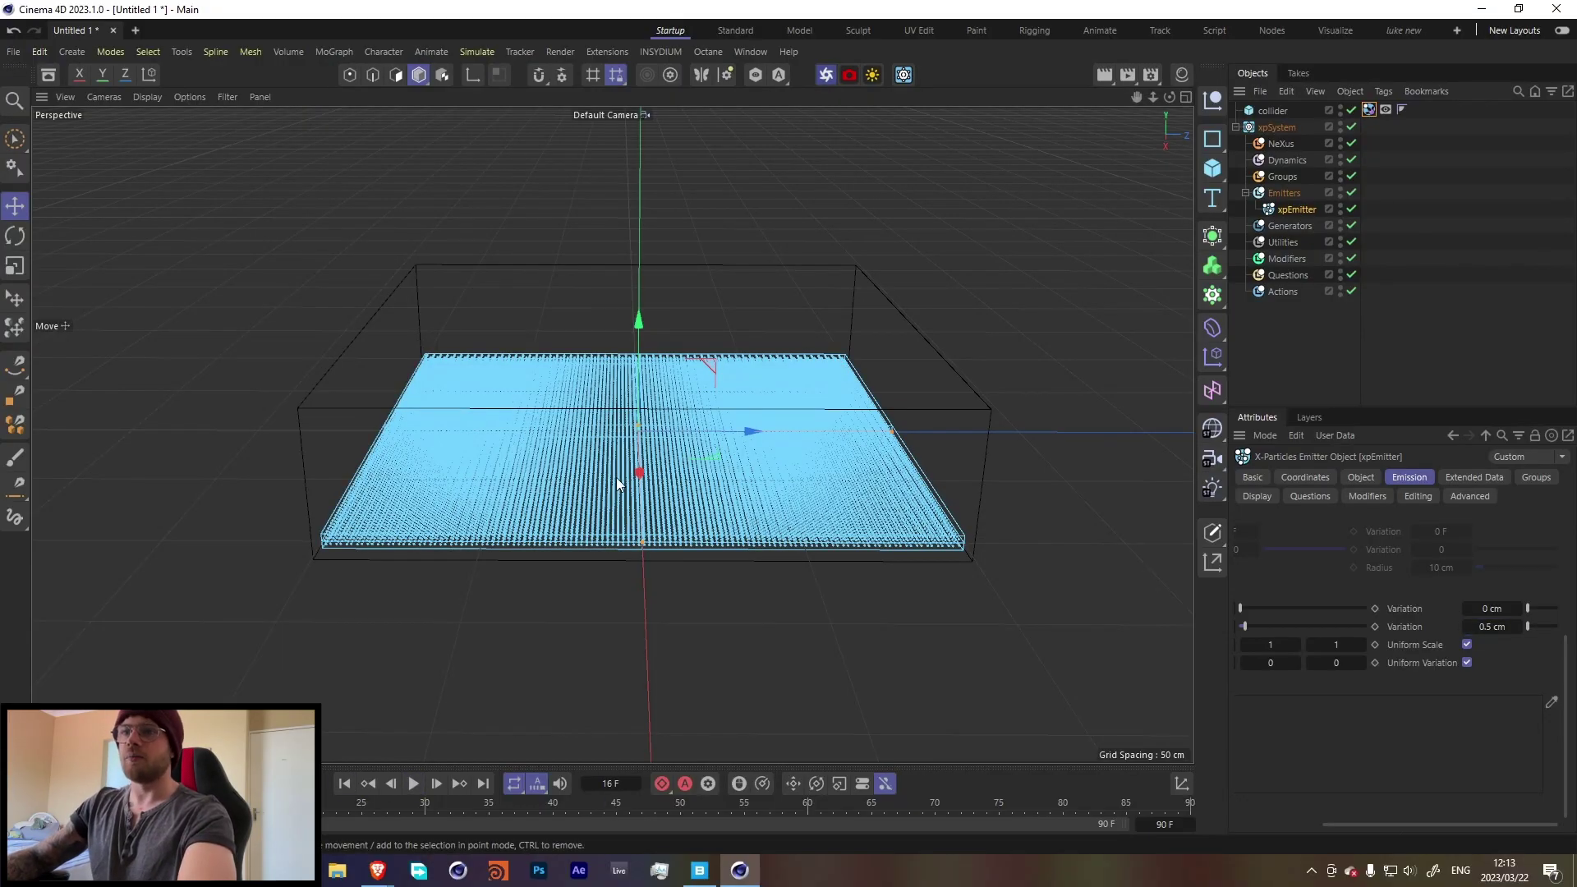
{"action": "scroll", "coordinate": [616, 476], "scroll_direction": "up", "scroll_amount": 6}
{"action": "left_click_drag", "start_coordinate": [678, 464], "coordinate": [649, 422], "text": "alt"}
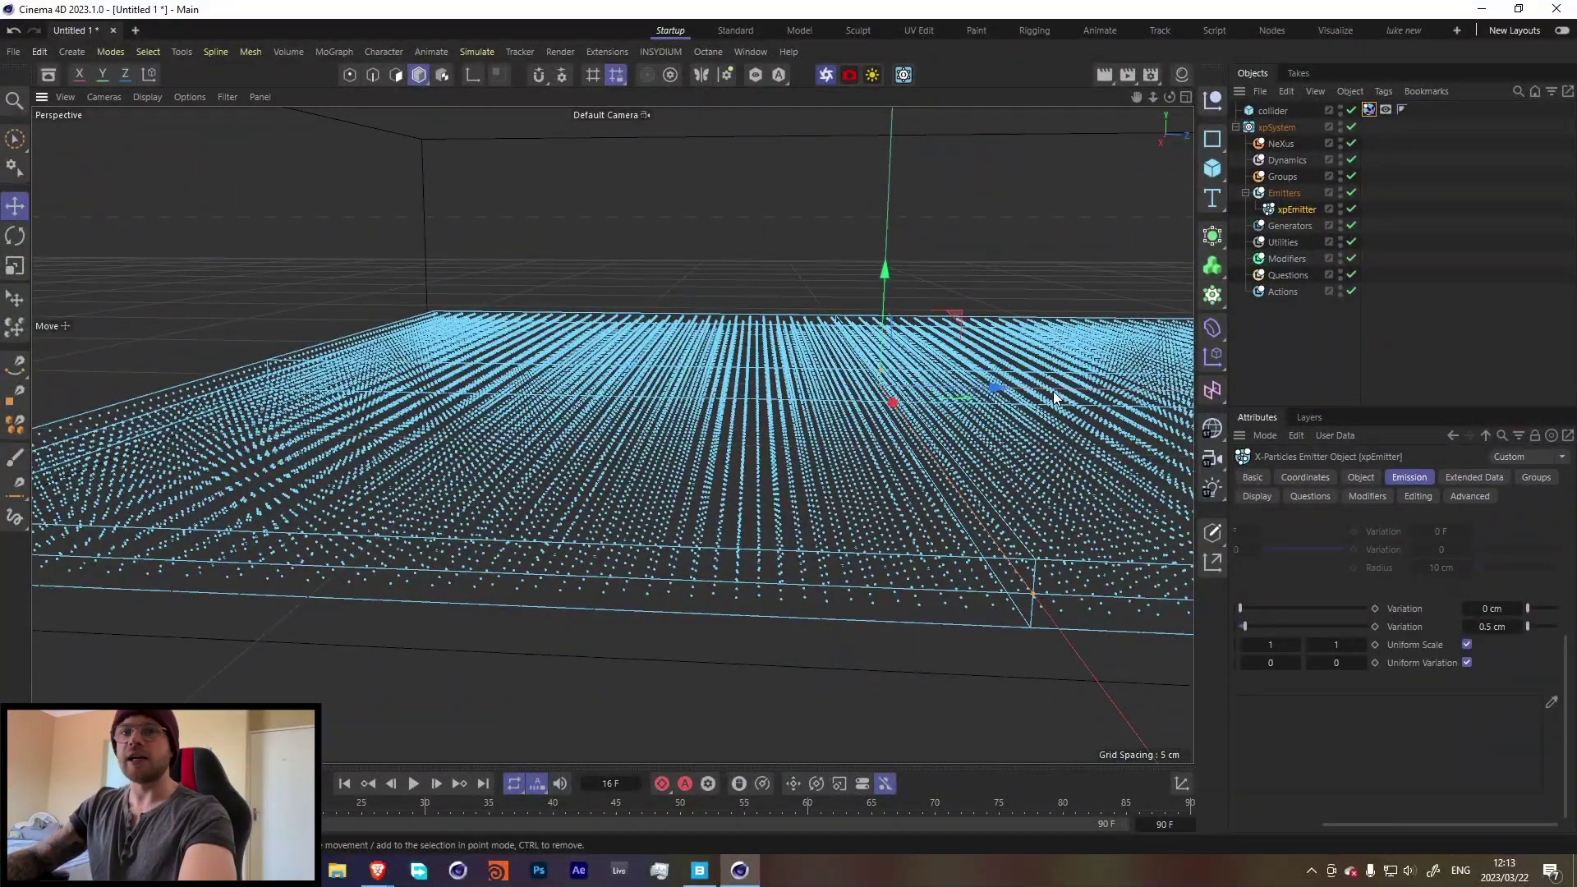
Set the emitter's Editor Display to Spheres, replay, and compare with the reference video
{"action": "left_click", "coordinate": [1254, 495]}
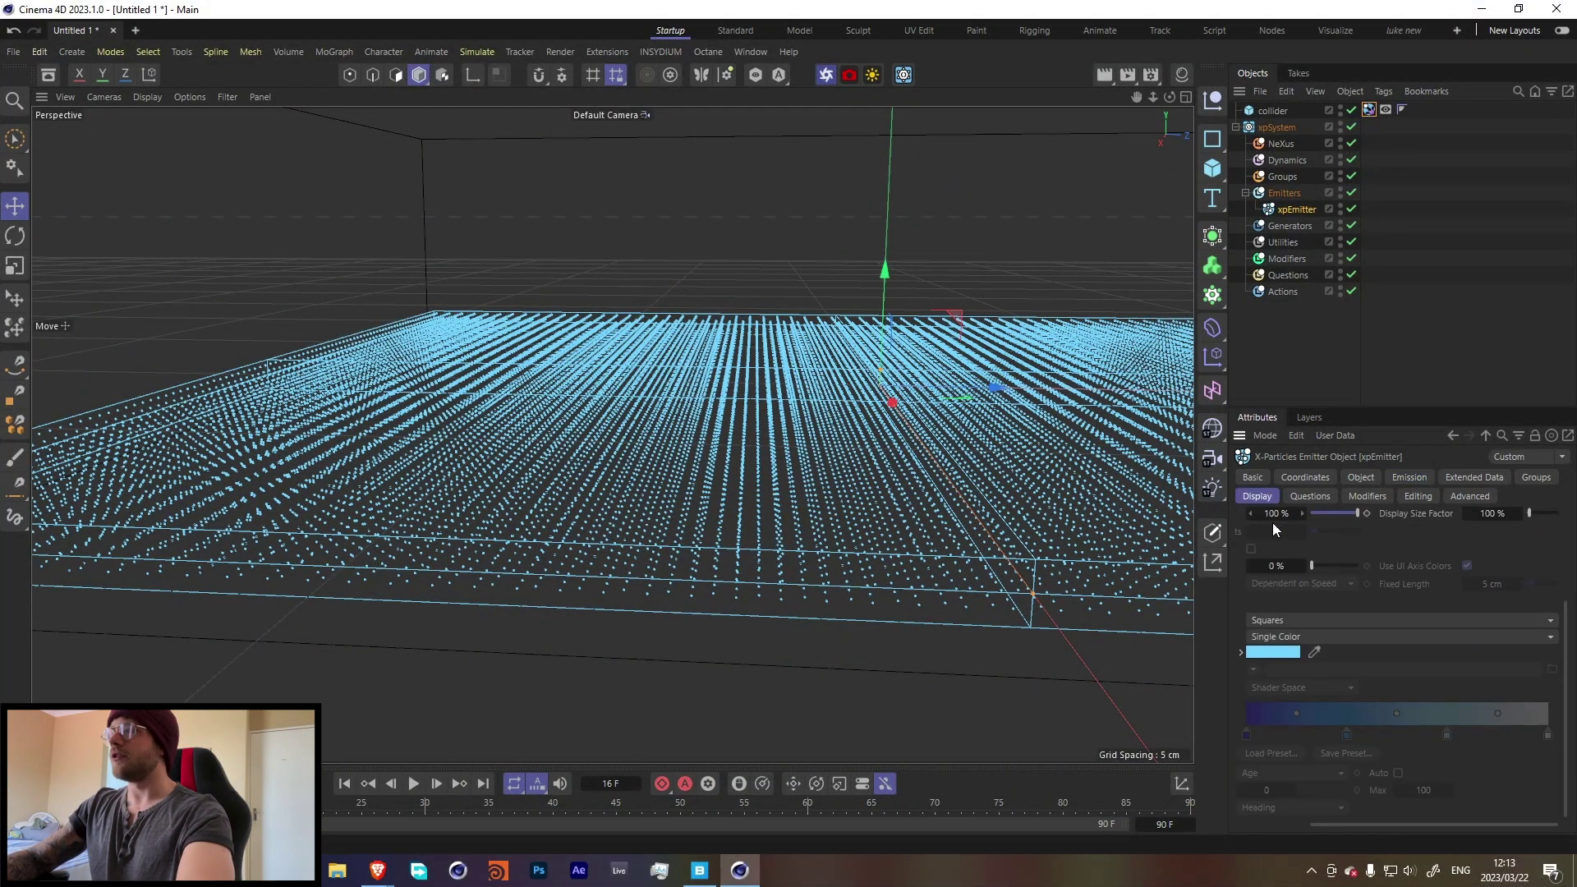
{"action": "left_click", "coordinate": [1278, 624]}
{"action": "left_click", "coordinate": [1293, 428]}
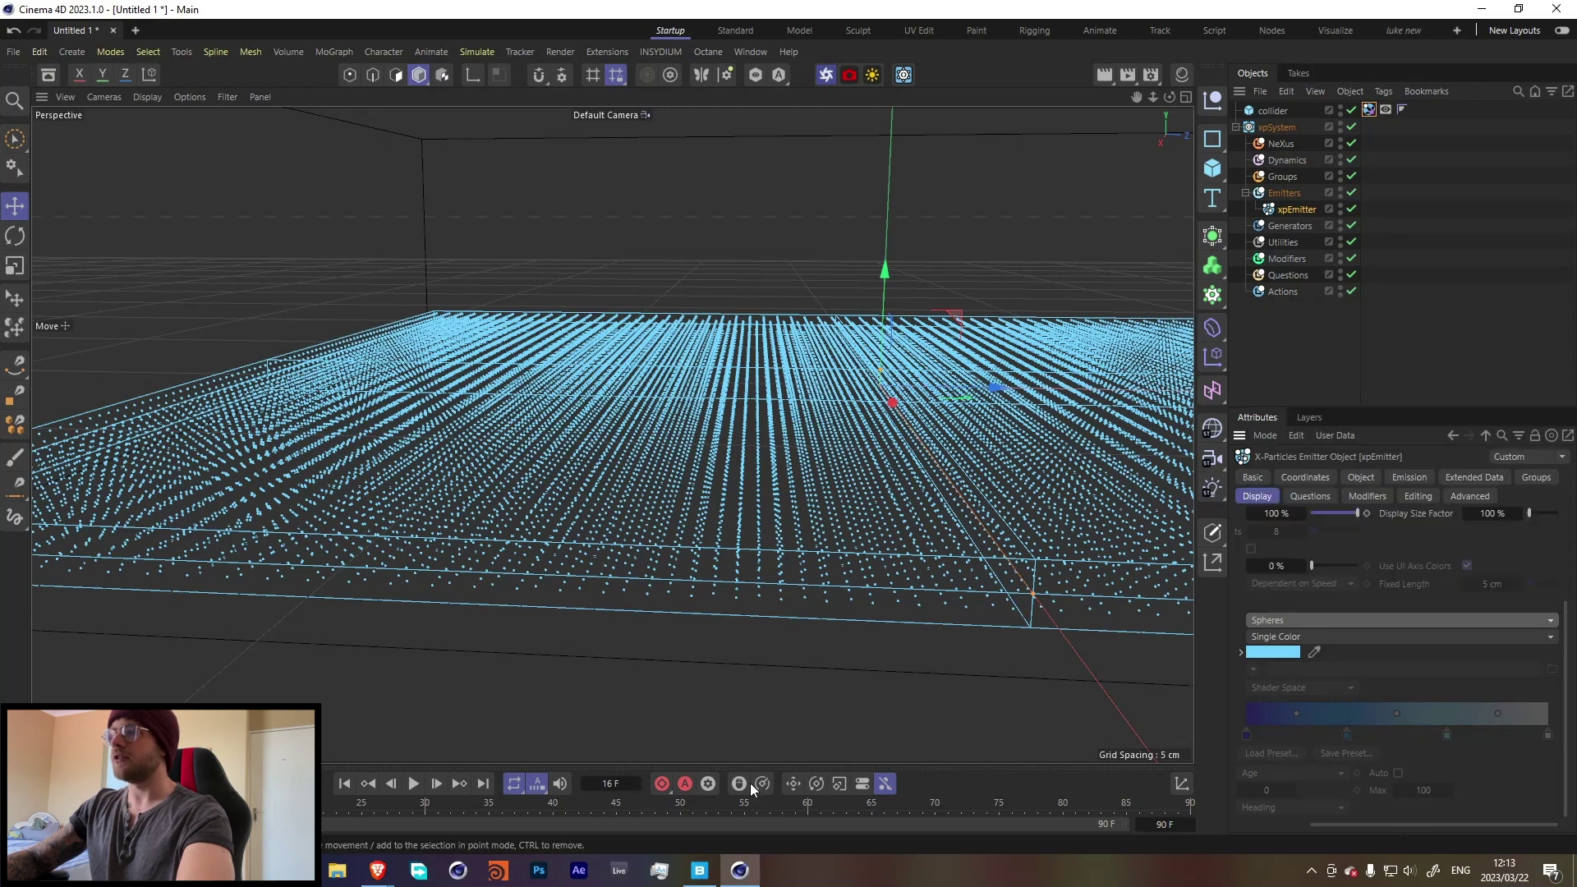
{"action": "left_click", "coordinate": [362, 786]}
{"action": "left_click", "coordinate": [413, 783]}
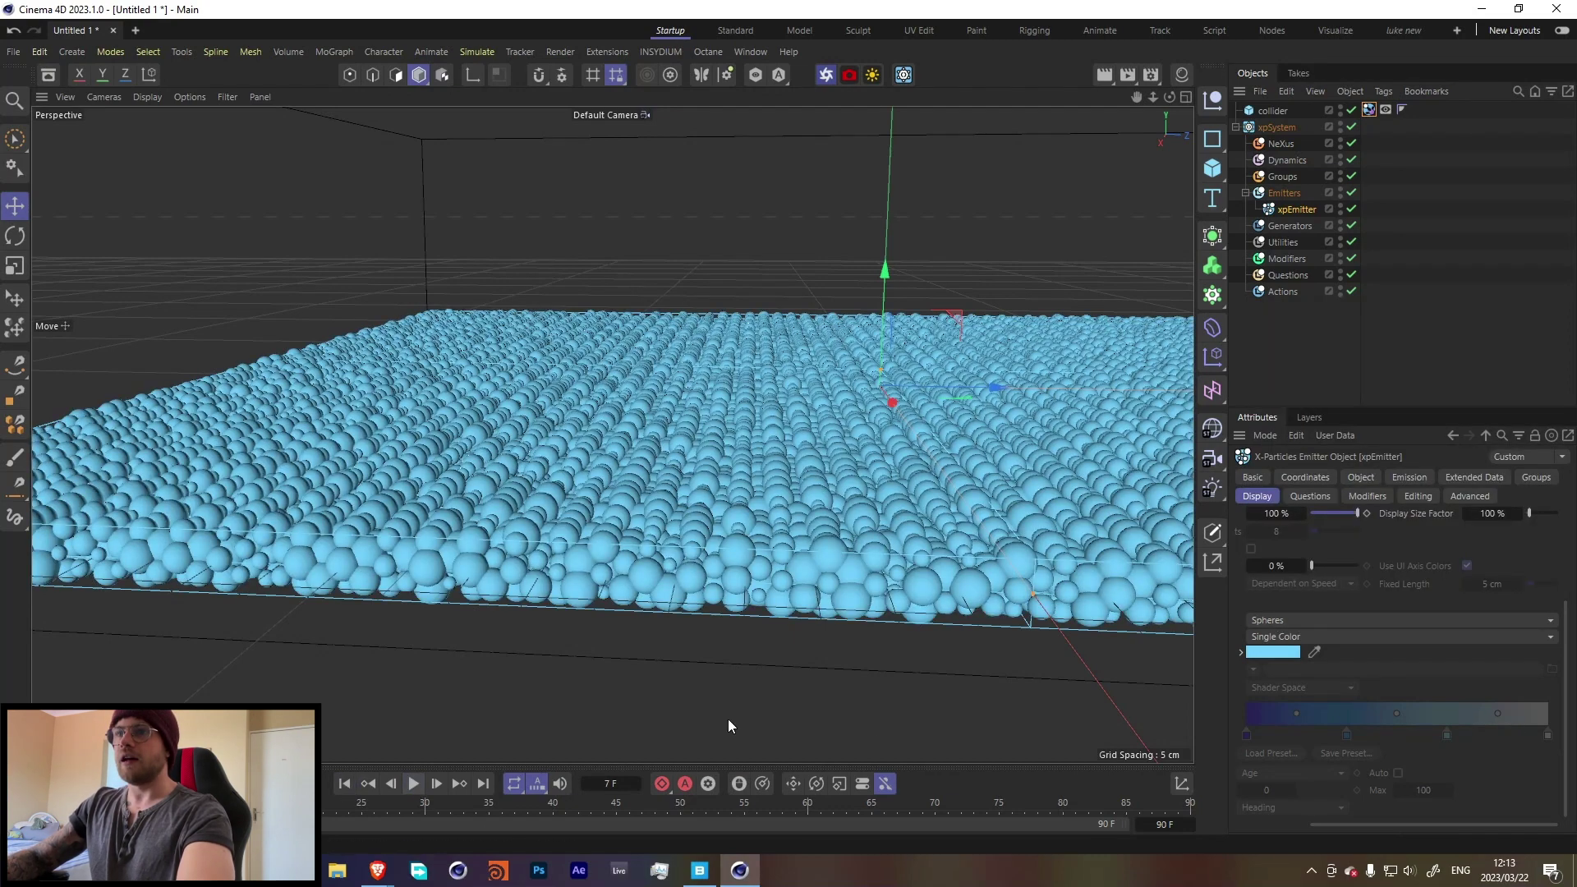
{"action": "left_click_drag", "start_coordinate": [776, 441], "coordinate": [698, 481], "text": "alt"}
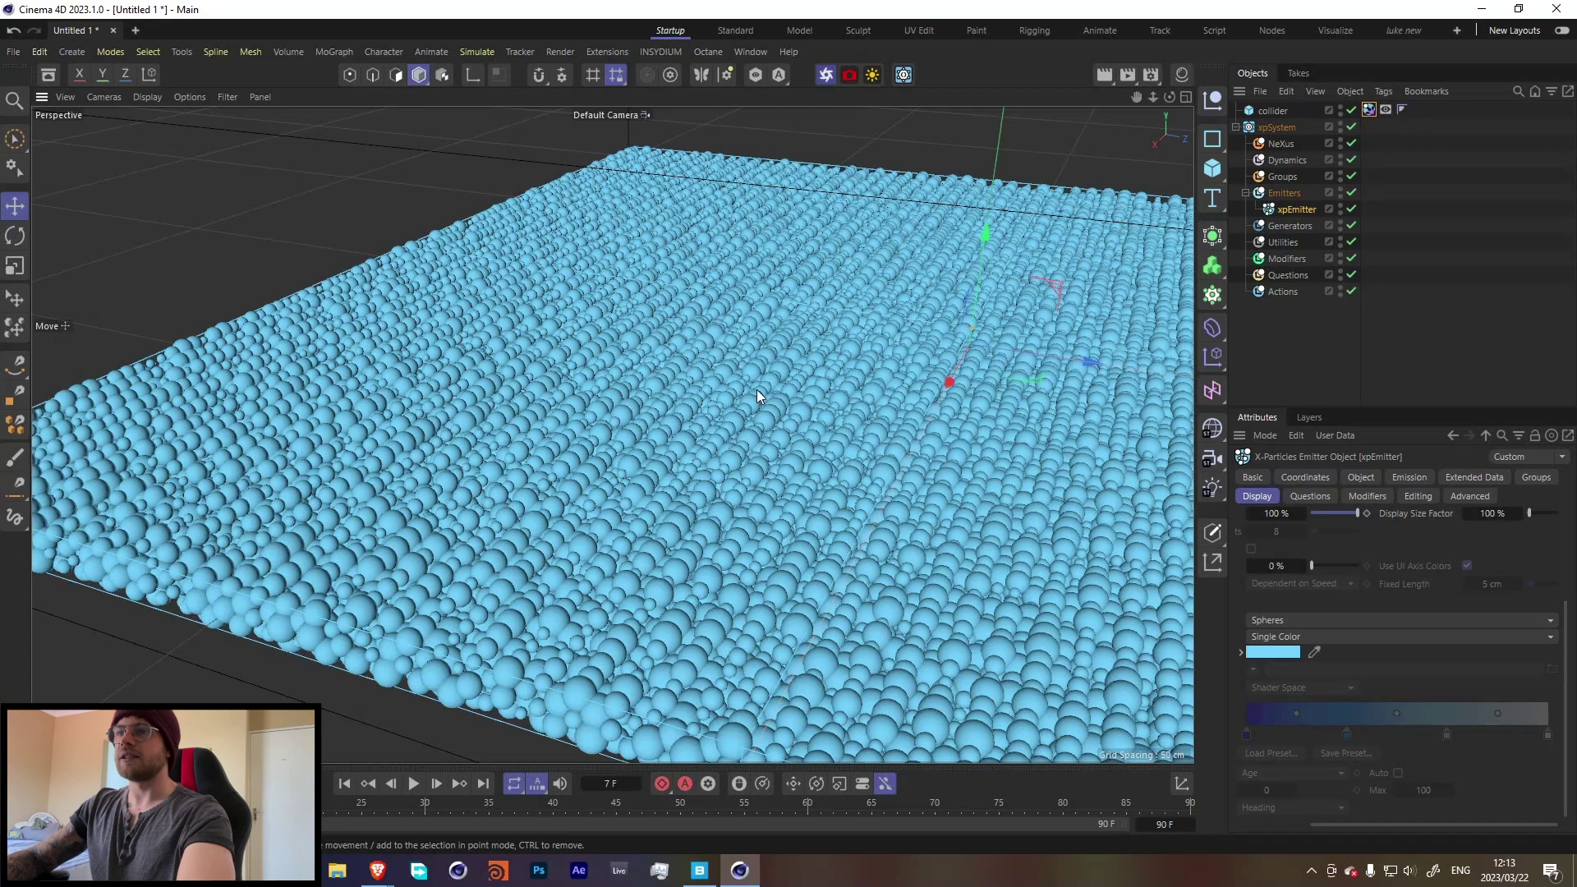
{"action": "scroll", "coordinate": [850, 392], "scroll_direction": "down", "scroll_amount": 3}
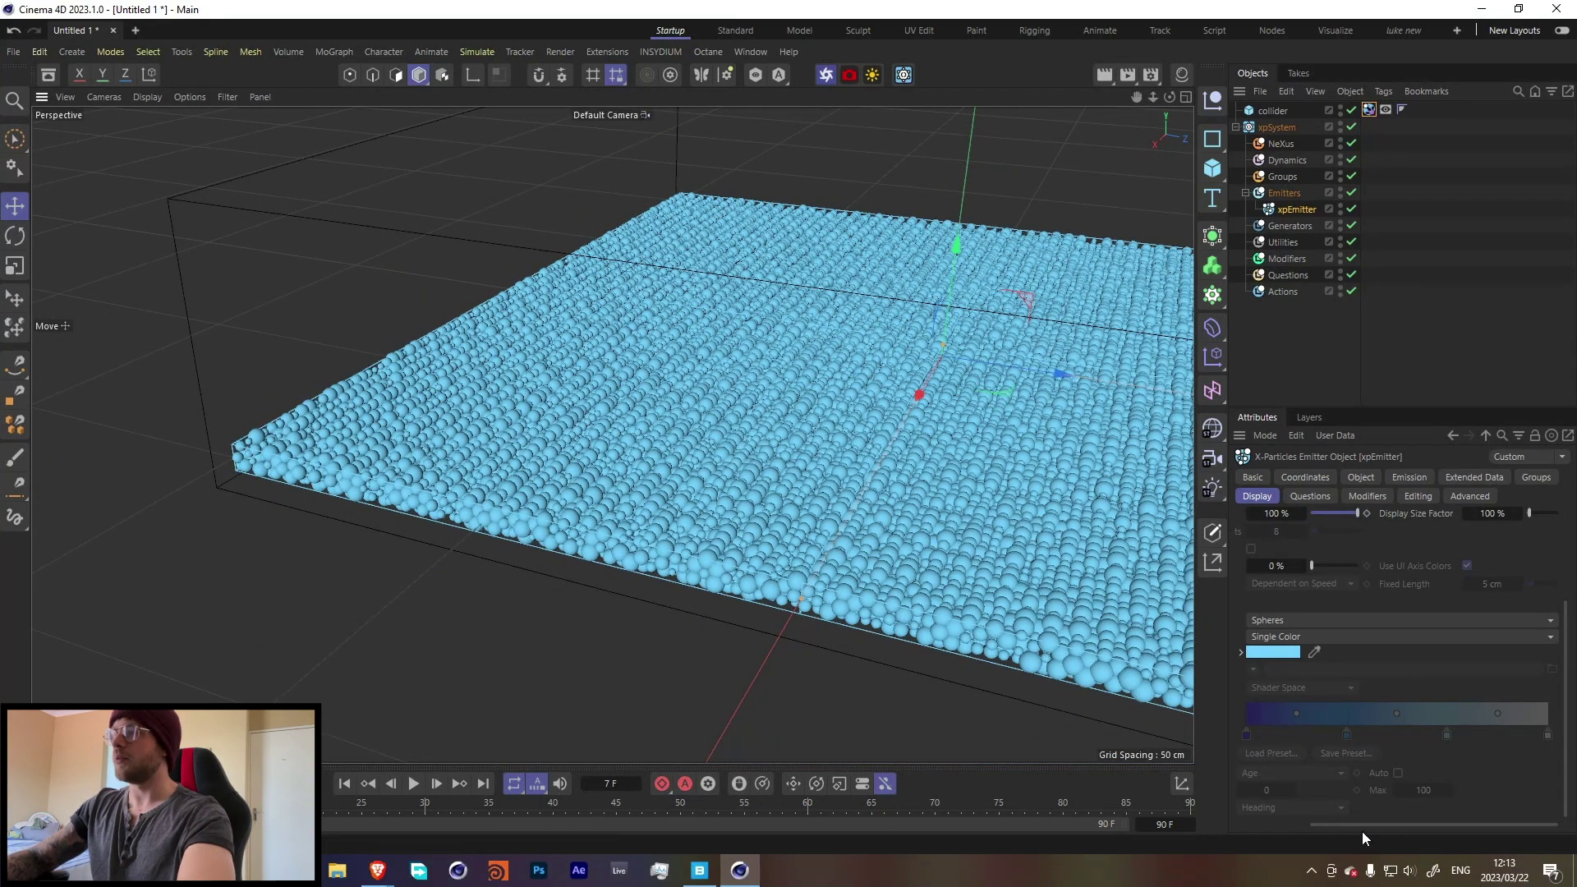
{"action": "left_click_drag", "start_coordinate": [1322, 825], "coordinate": [1248, 824]}
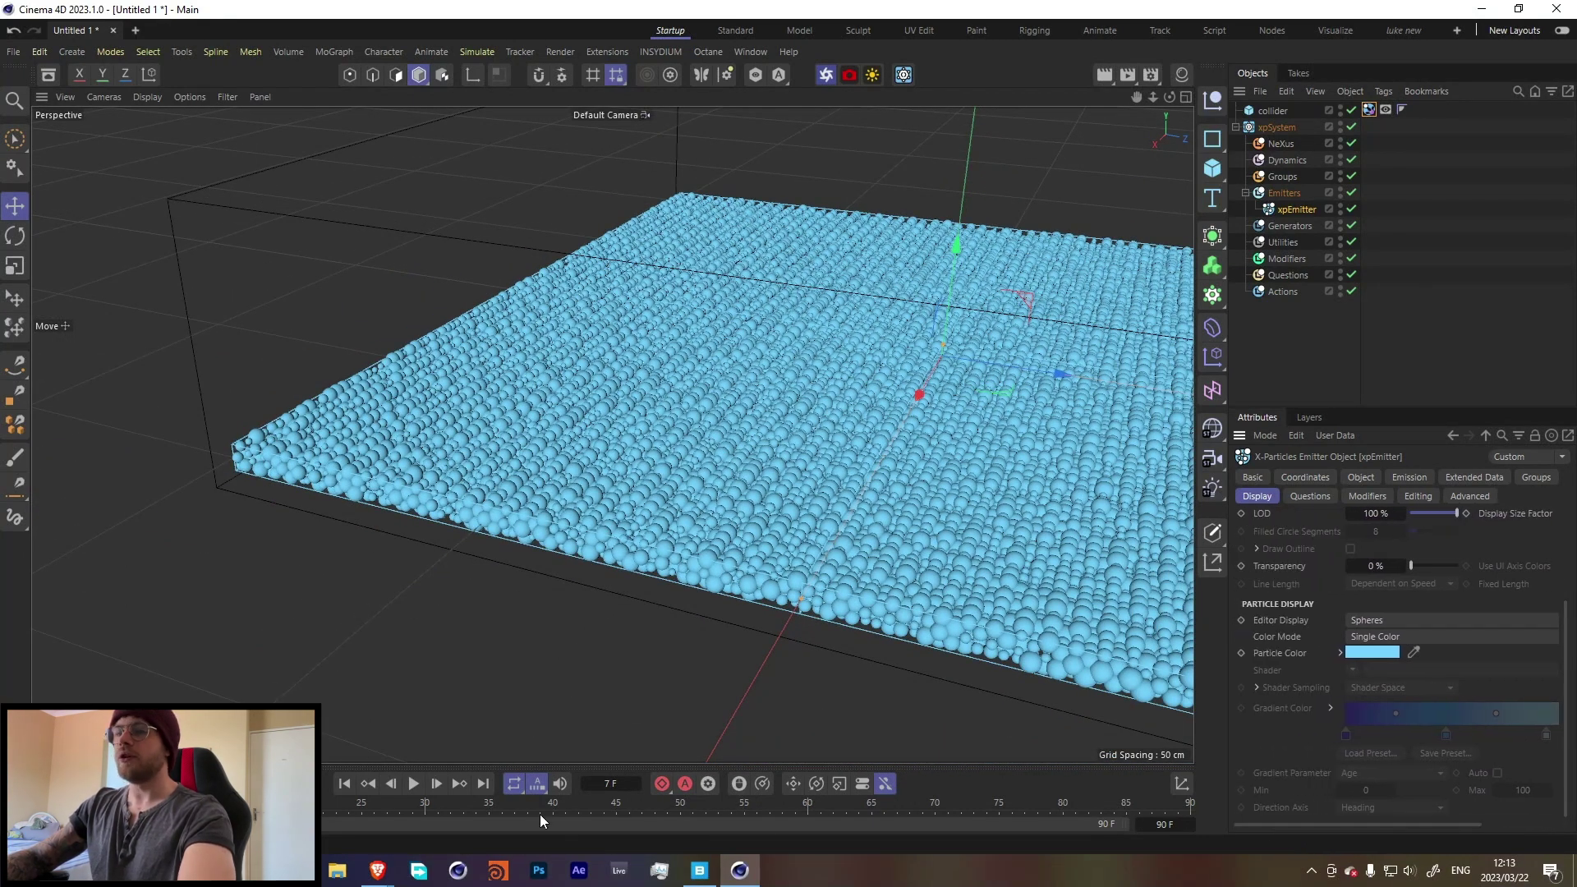
{"action": "key", "text": "alt+Tab"}
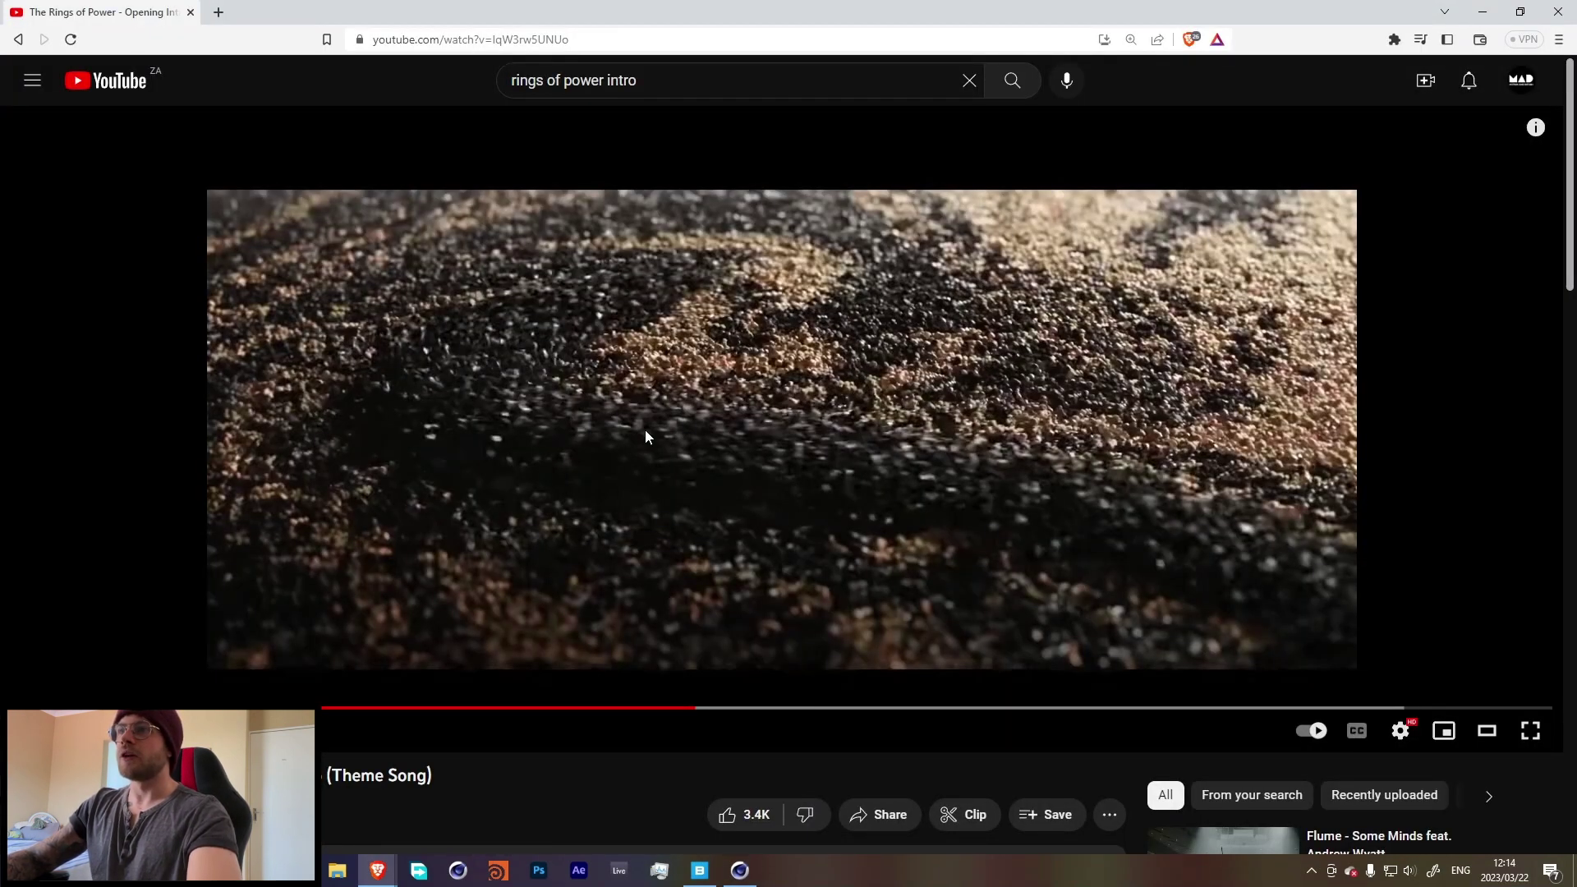
{"action": "key", "text": "alt+Tab"}
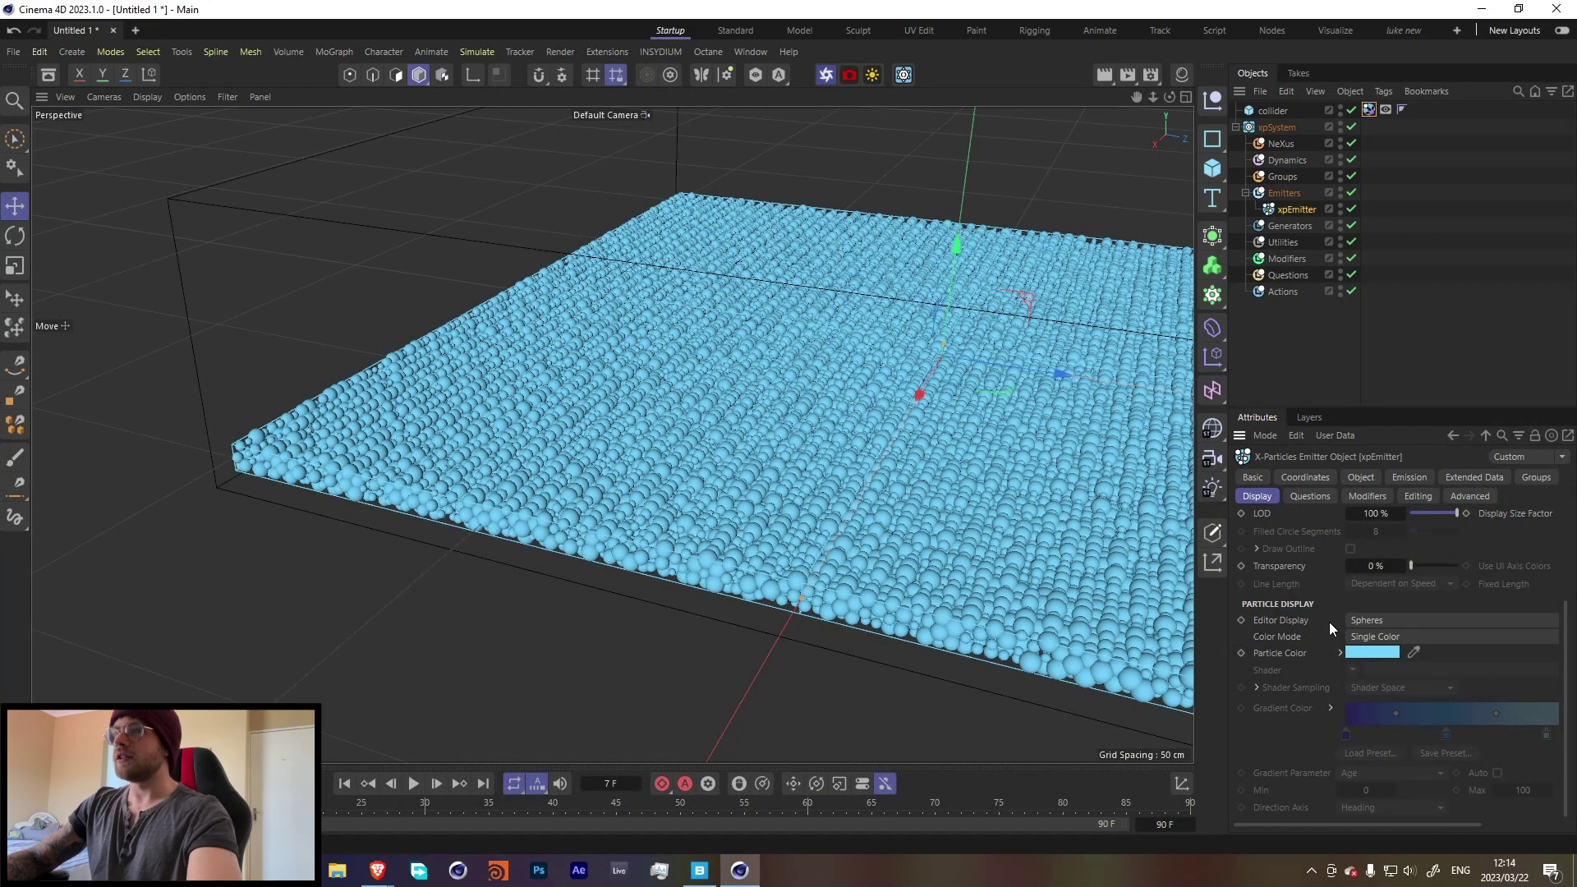
Colour the particles with a Noise shader
{"action": "left_click", "coordinate": [1370, 638]}
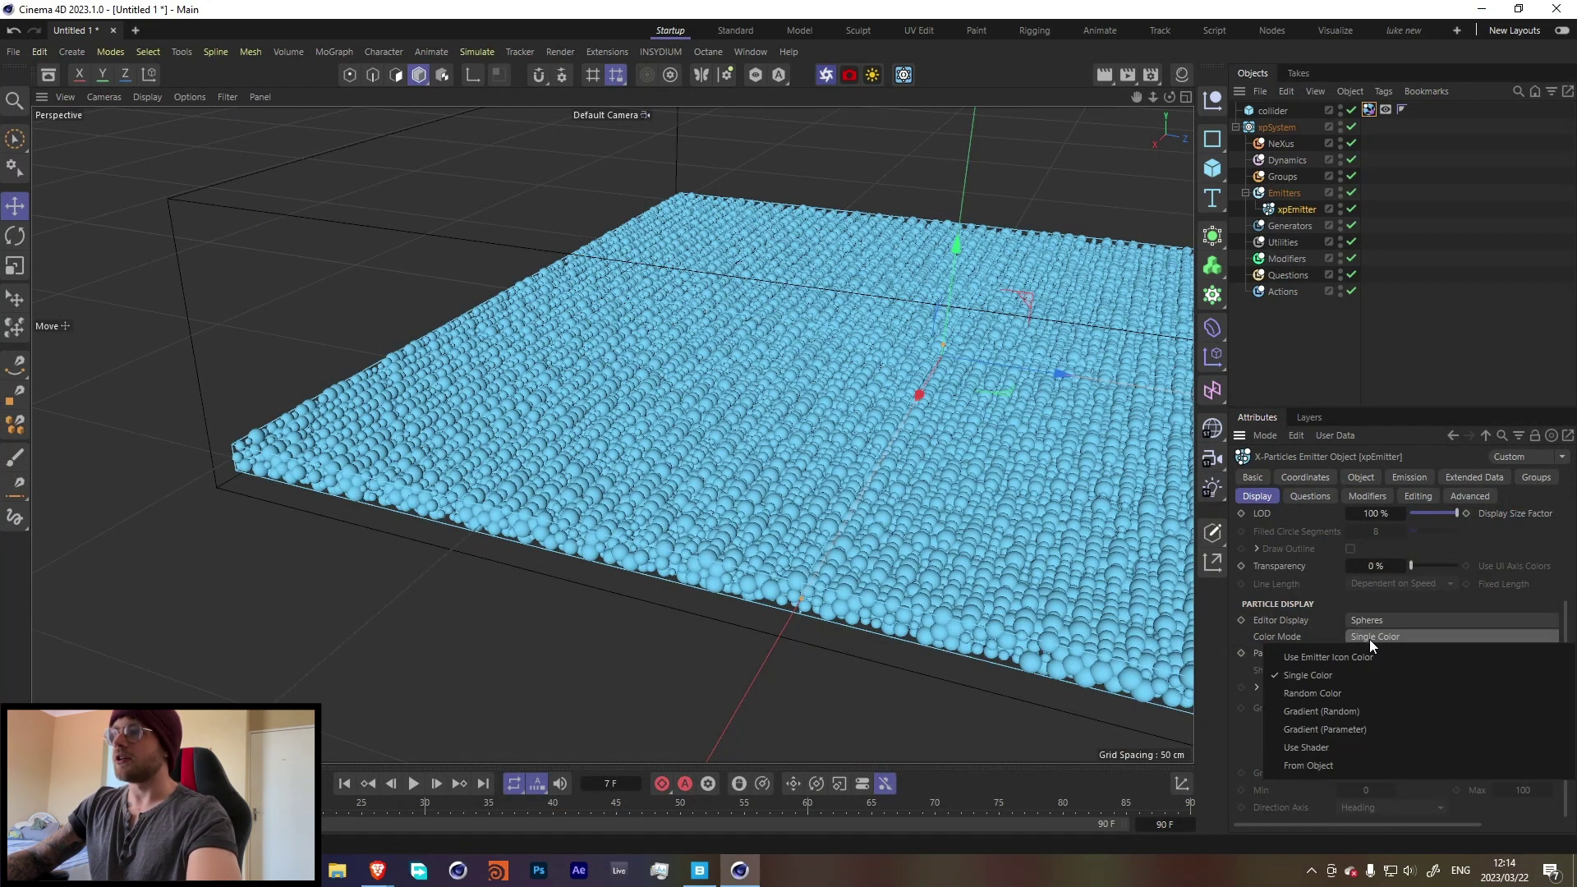
{"action": "left_click", "coordinate": [1317, 747]}
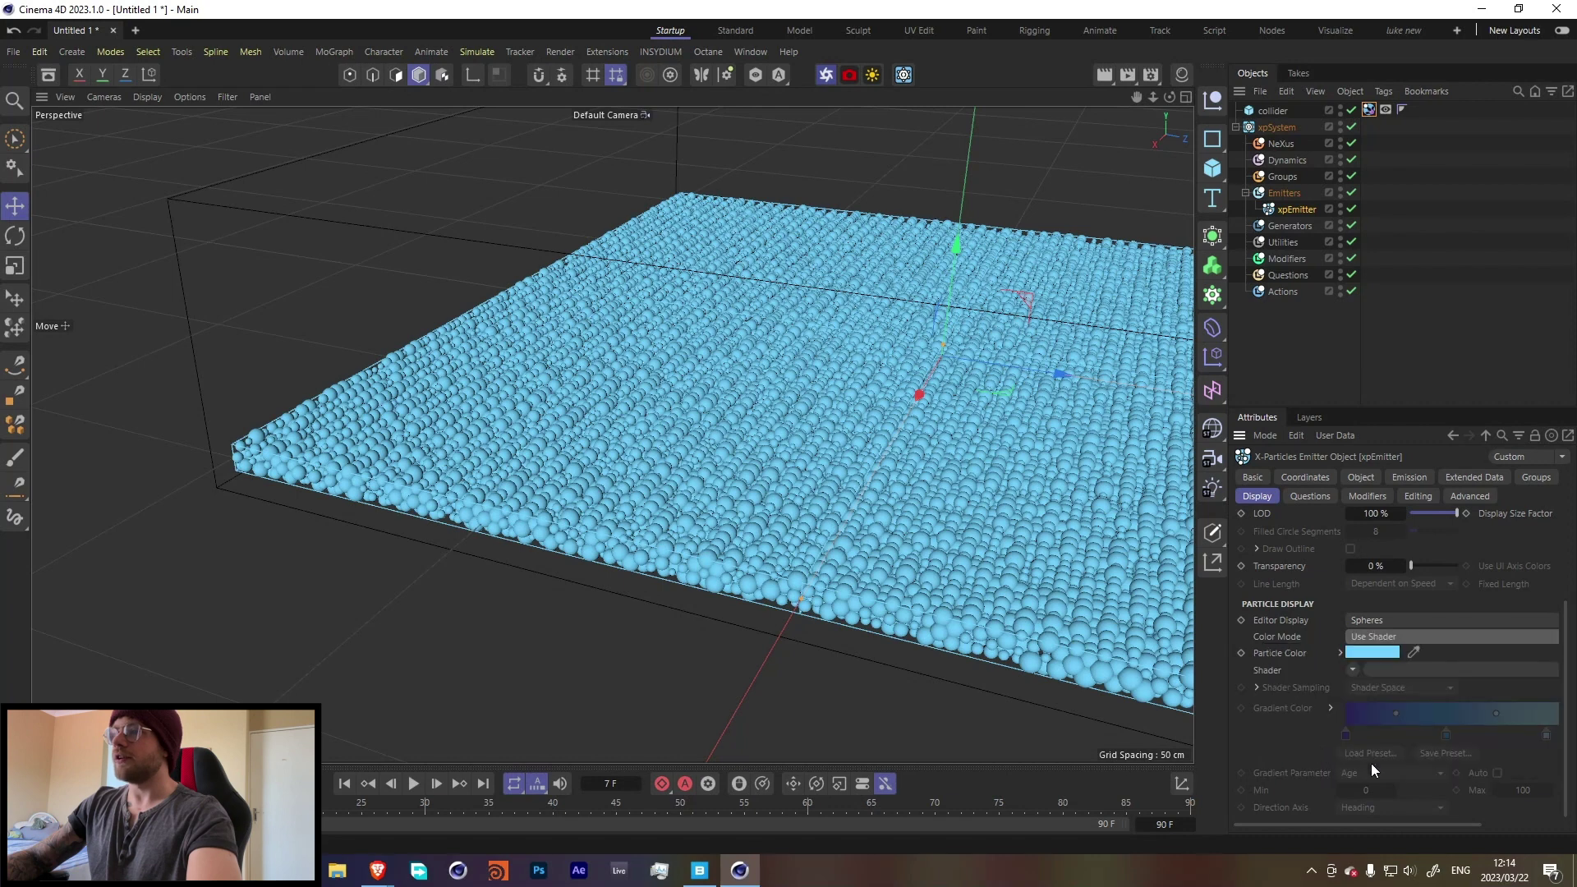
{"action": "left_click", "coordinate": [1353, 669]}
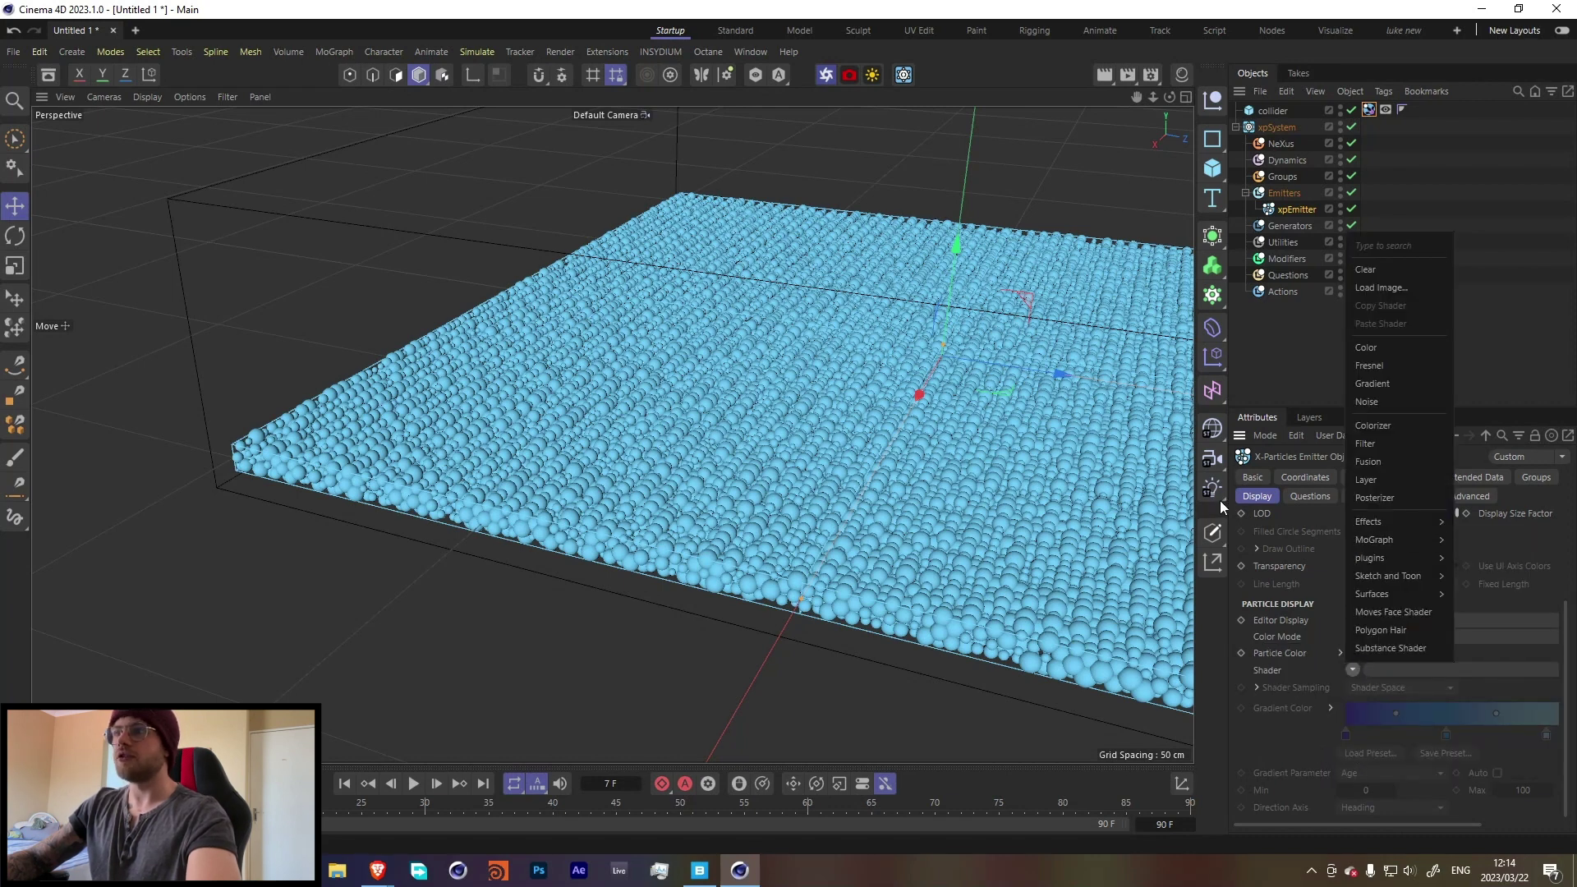
{"action": "left_click", "coordinate": [1368, 406]}
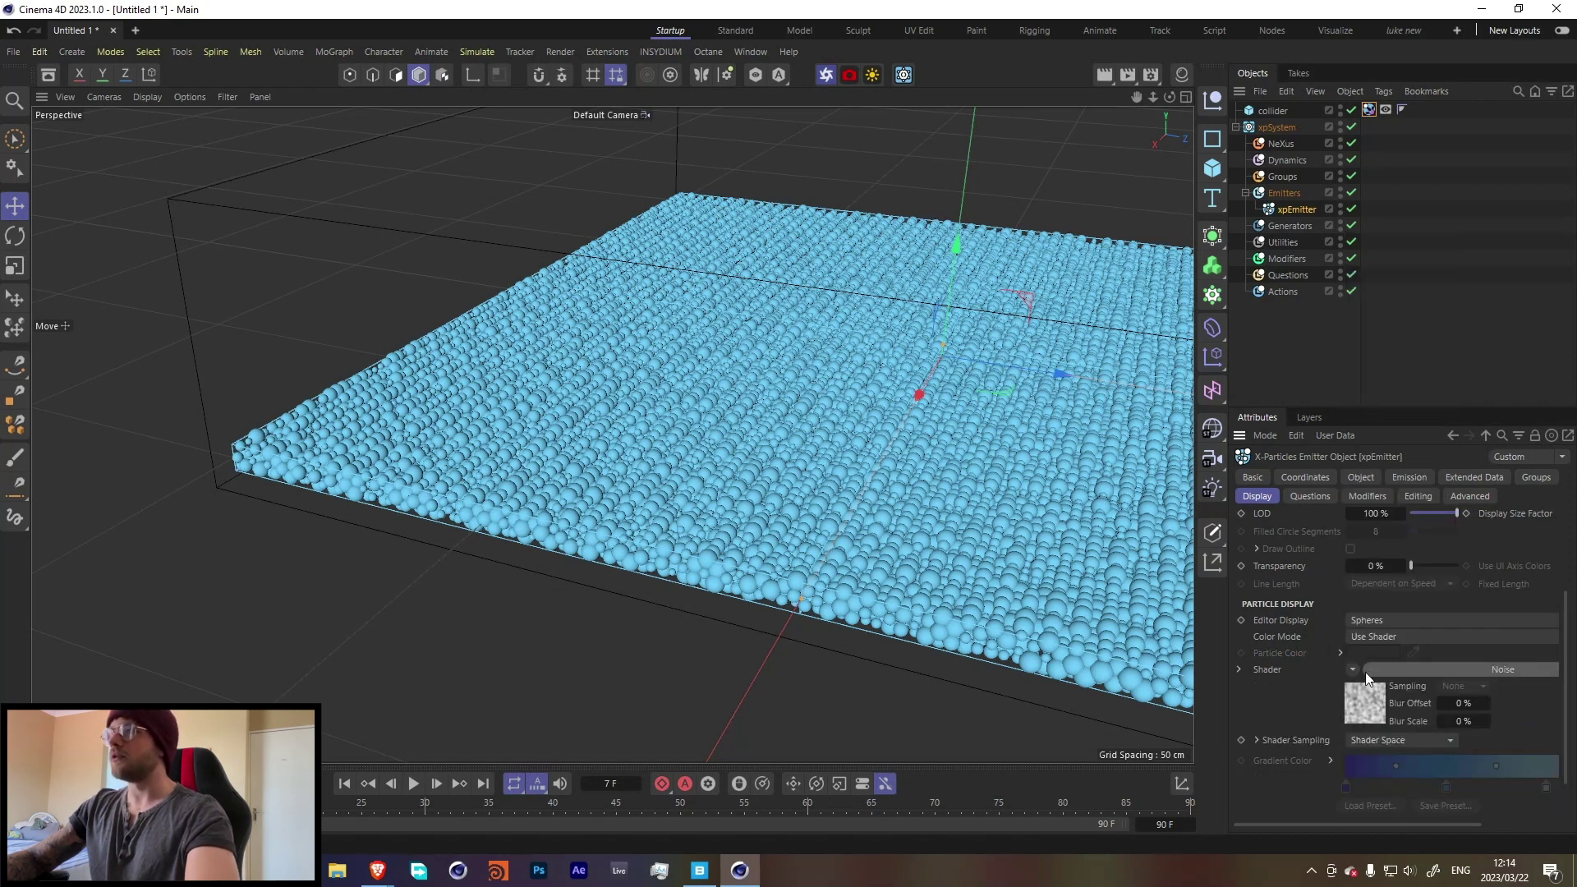
Set the Noise shader's Global Scale to 1000% and noise type to Stupl
{"action": "left_click", "coordinate": [1356, 698]}
{"action": "double_click", "coordinate": [1368, 590]}
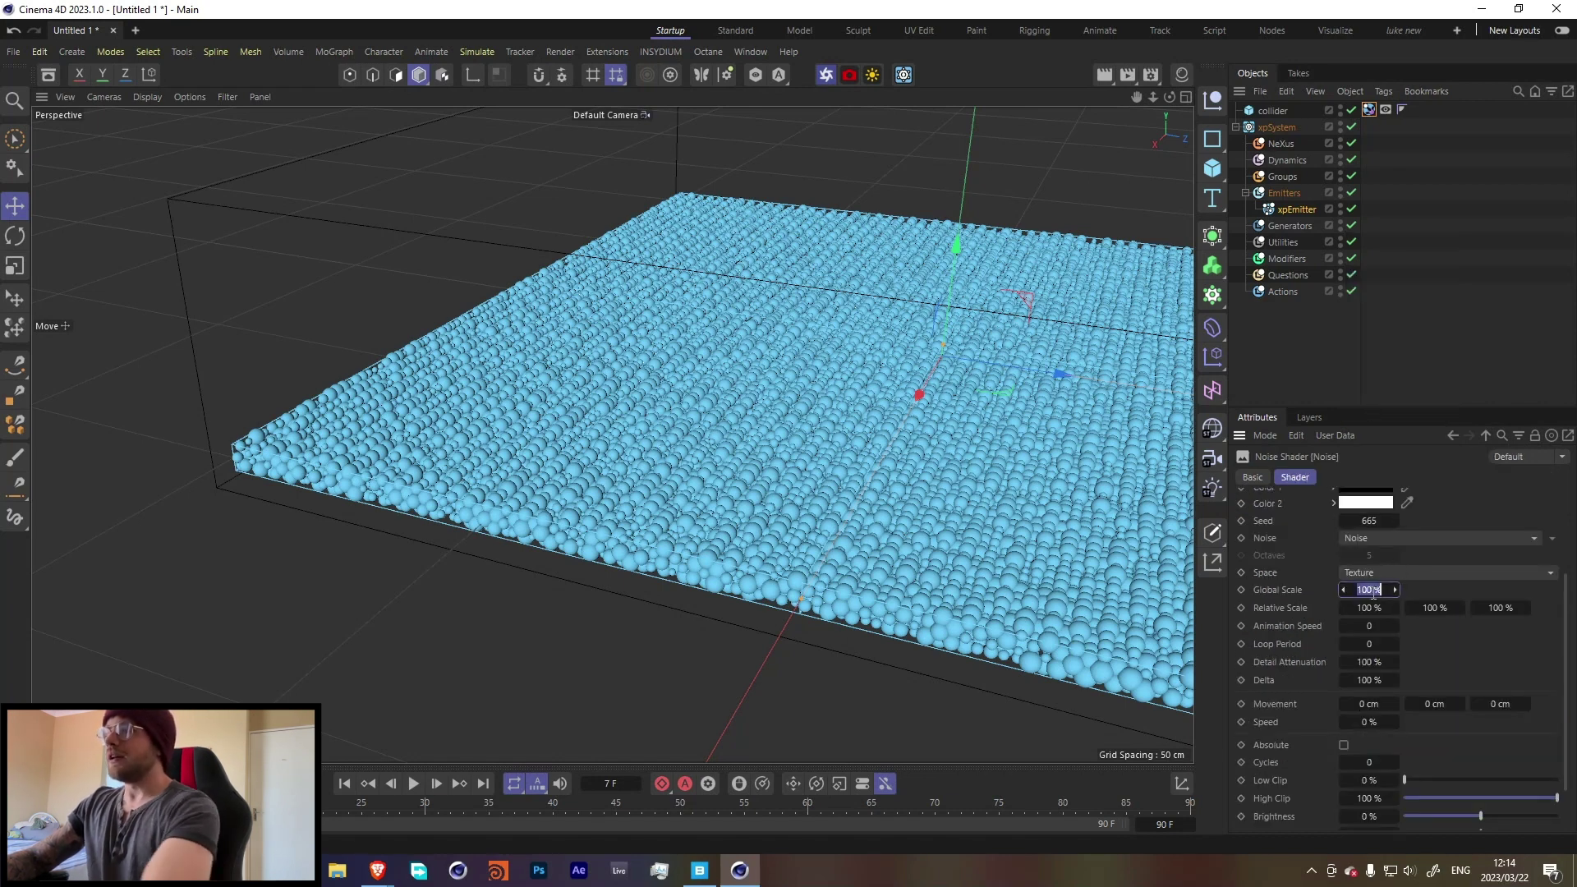
{"action": "type", "text": "1000"}
{"action": "key", "text": "Return"}
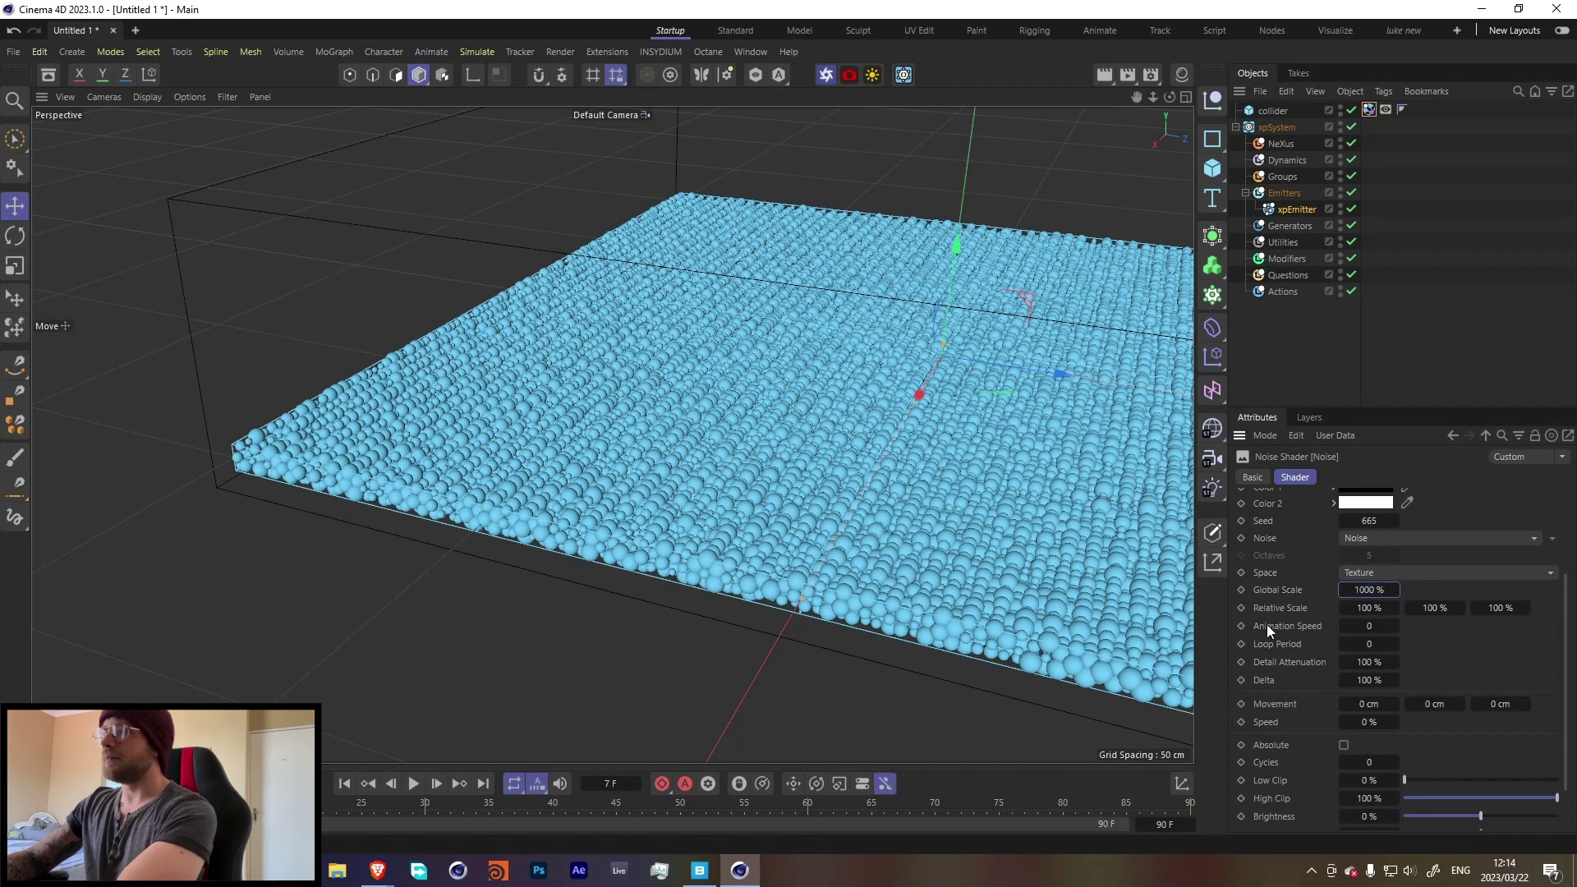
{"action": "left_click", "coordinate": [1386, 532]}
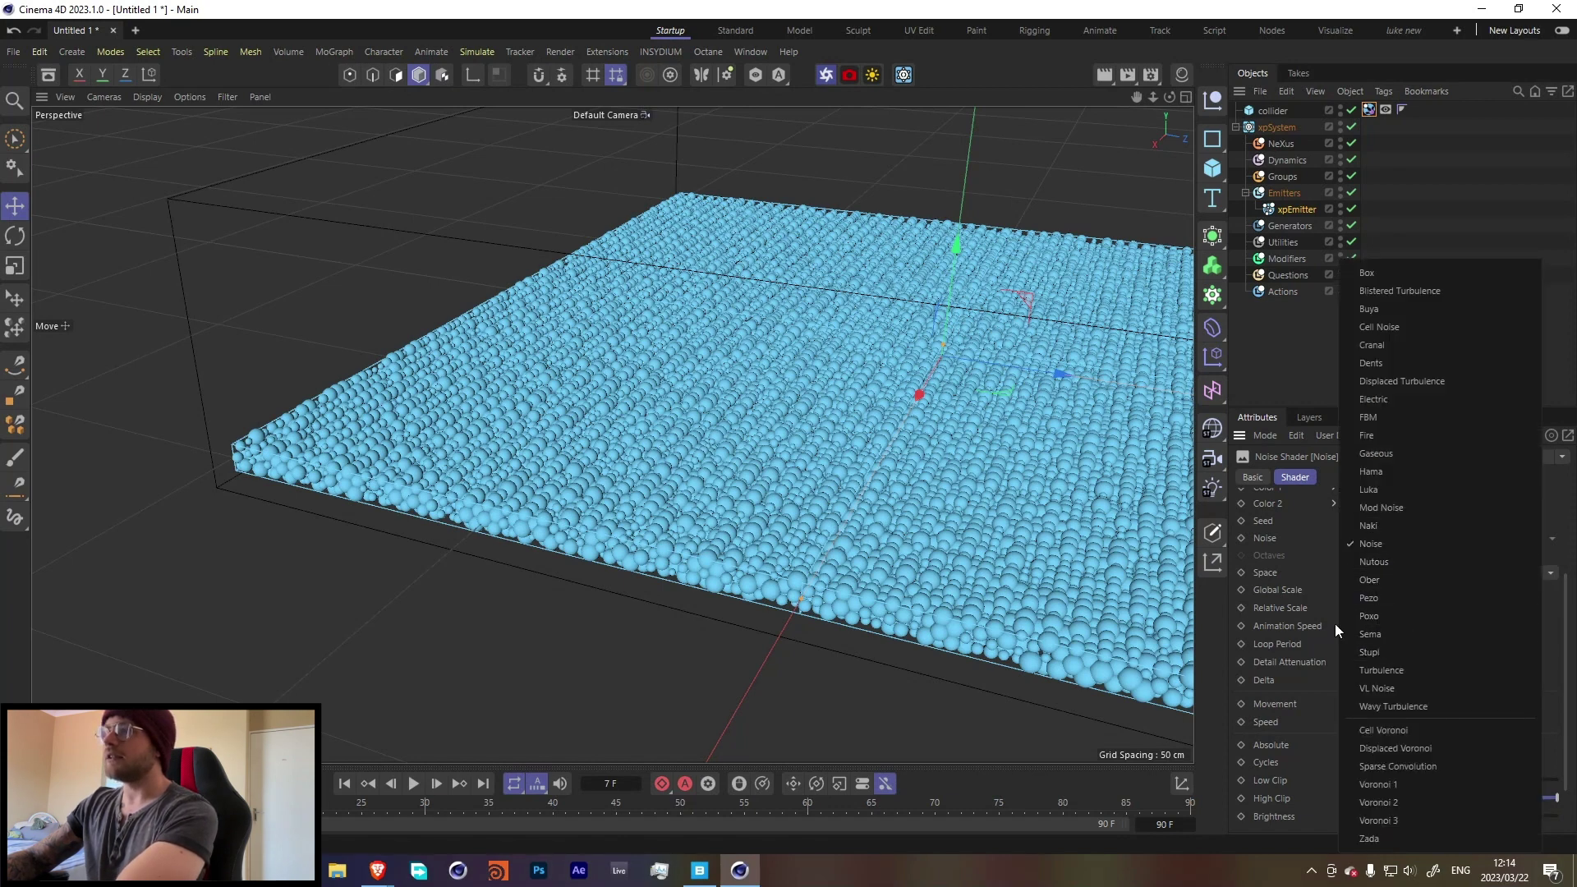
{"action": "left_click", "coordinate": [1390, 648]}
{"action": "scroll", "coordinate": [1240, 531], "scroll_direction": "up", "scroll_amount": 3}
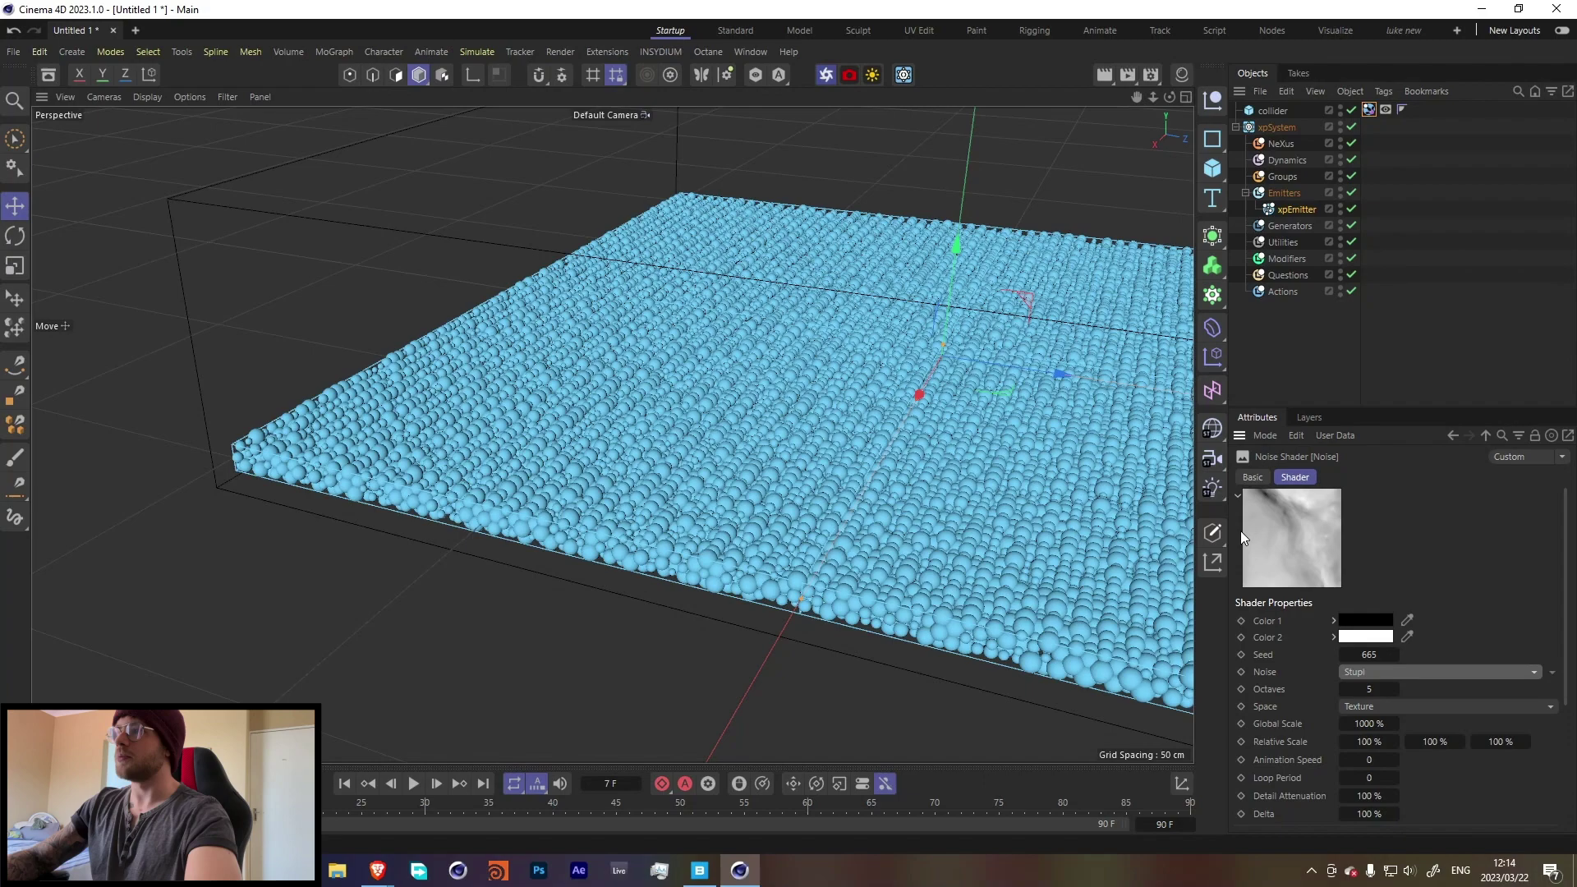
Replay the simulation to view the grey noise-shaded particle sheet from above
{"action": "left_click", "coordinate": [357, 780]}
{"action": "left_click", "coordinate": [414, 784]}
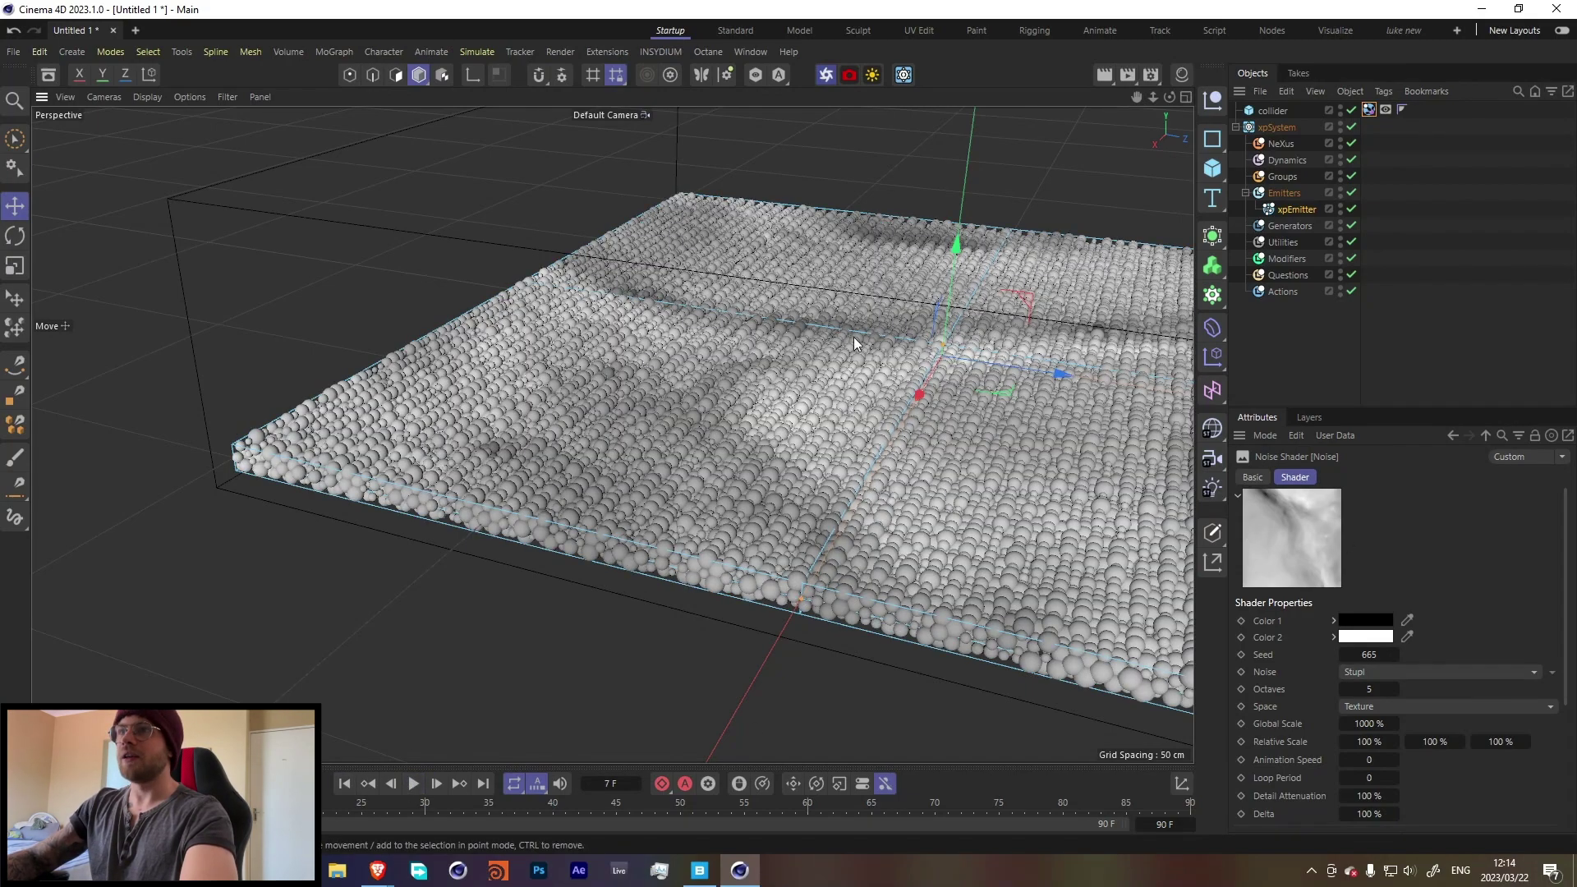
{"action": "left_click_drag", "start_coordinate": [854, 336], "coordinate": [574, 459], "text": "alt"}
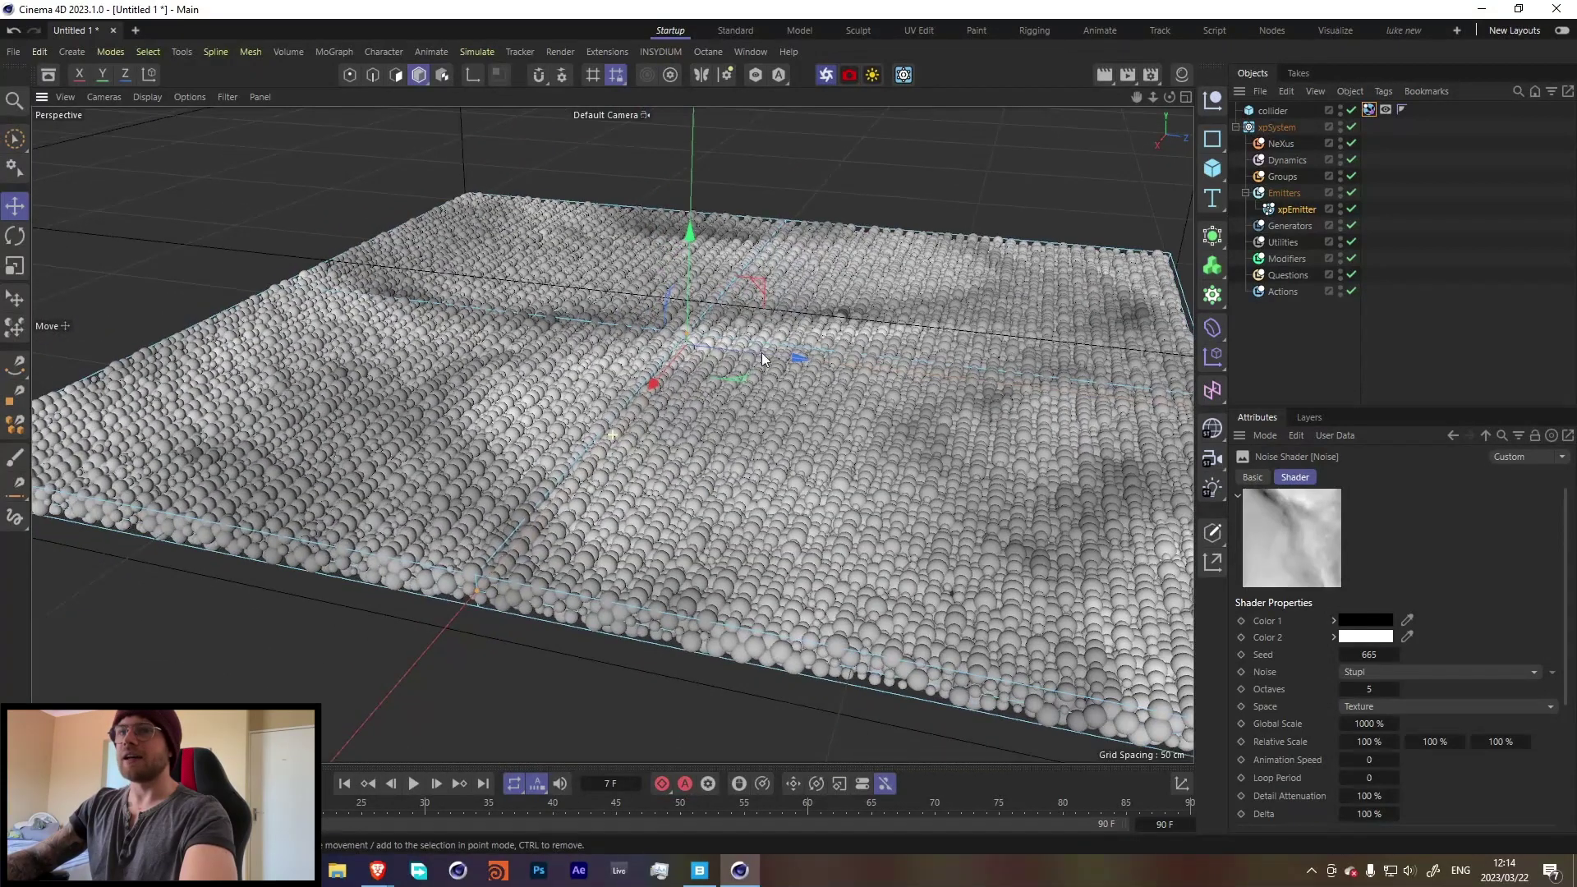
{"action": "scroll", "coordinate": [1322, 677], "scroll_direction": "down", "scroll_amount": 4}
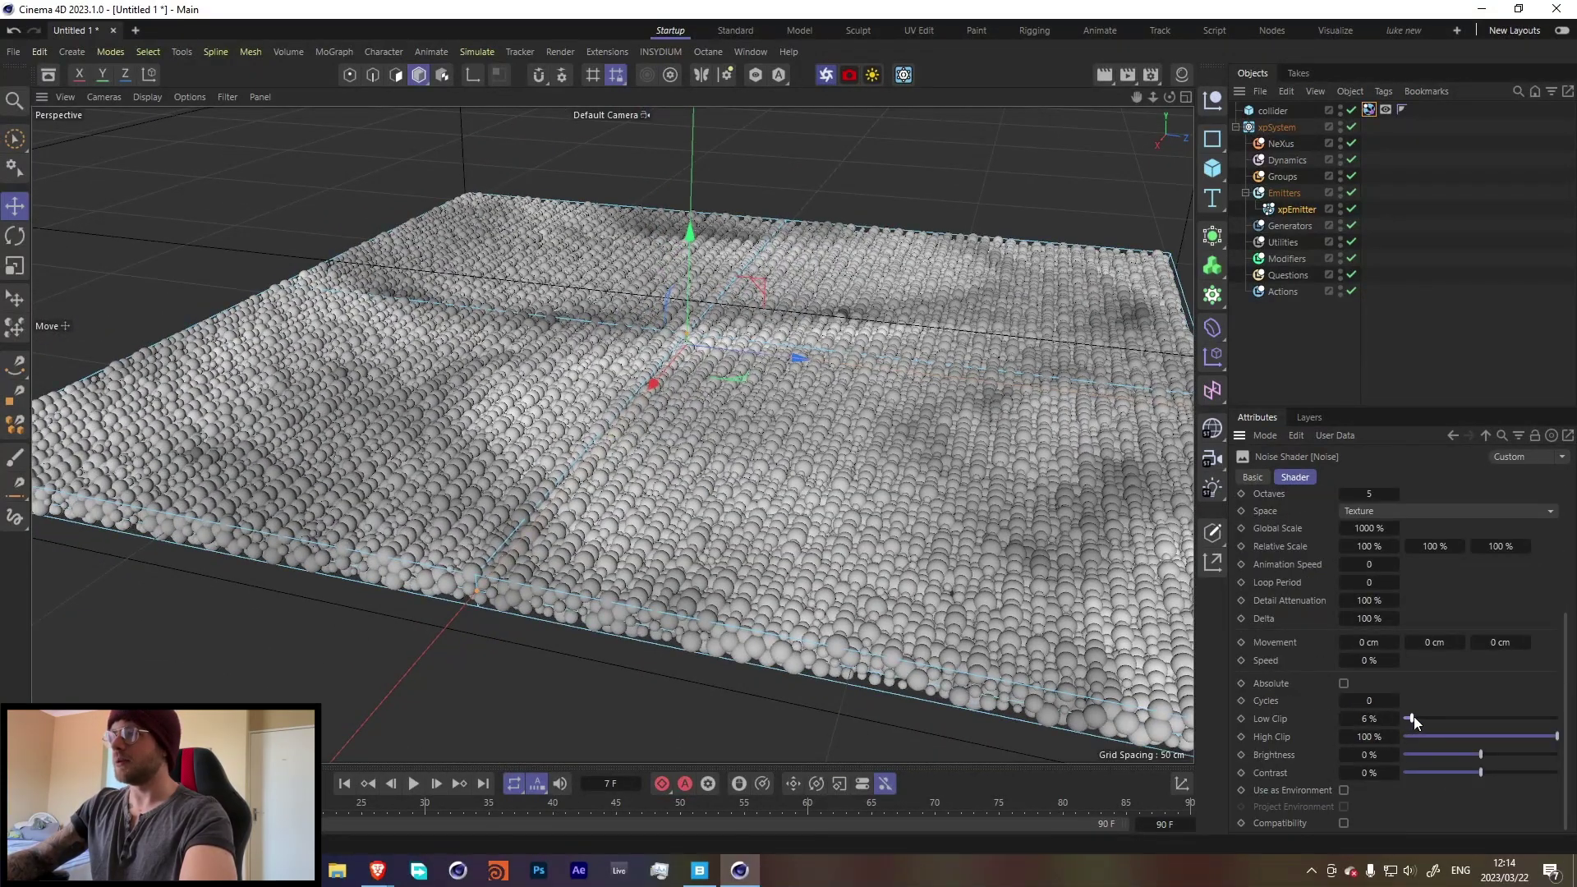
{"action": "left_click", "coordinate": [342, 785]}
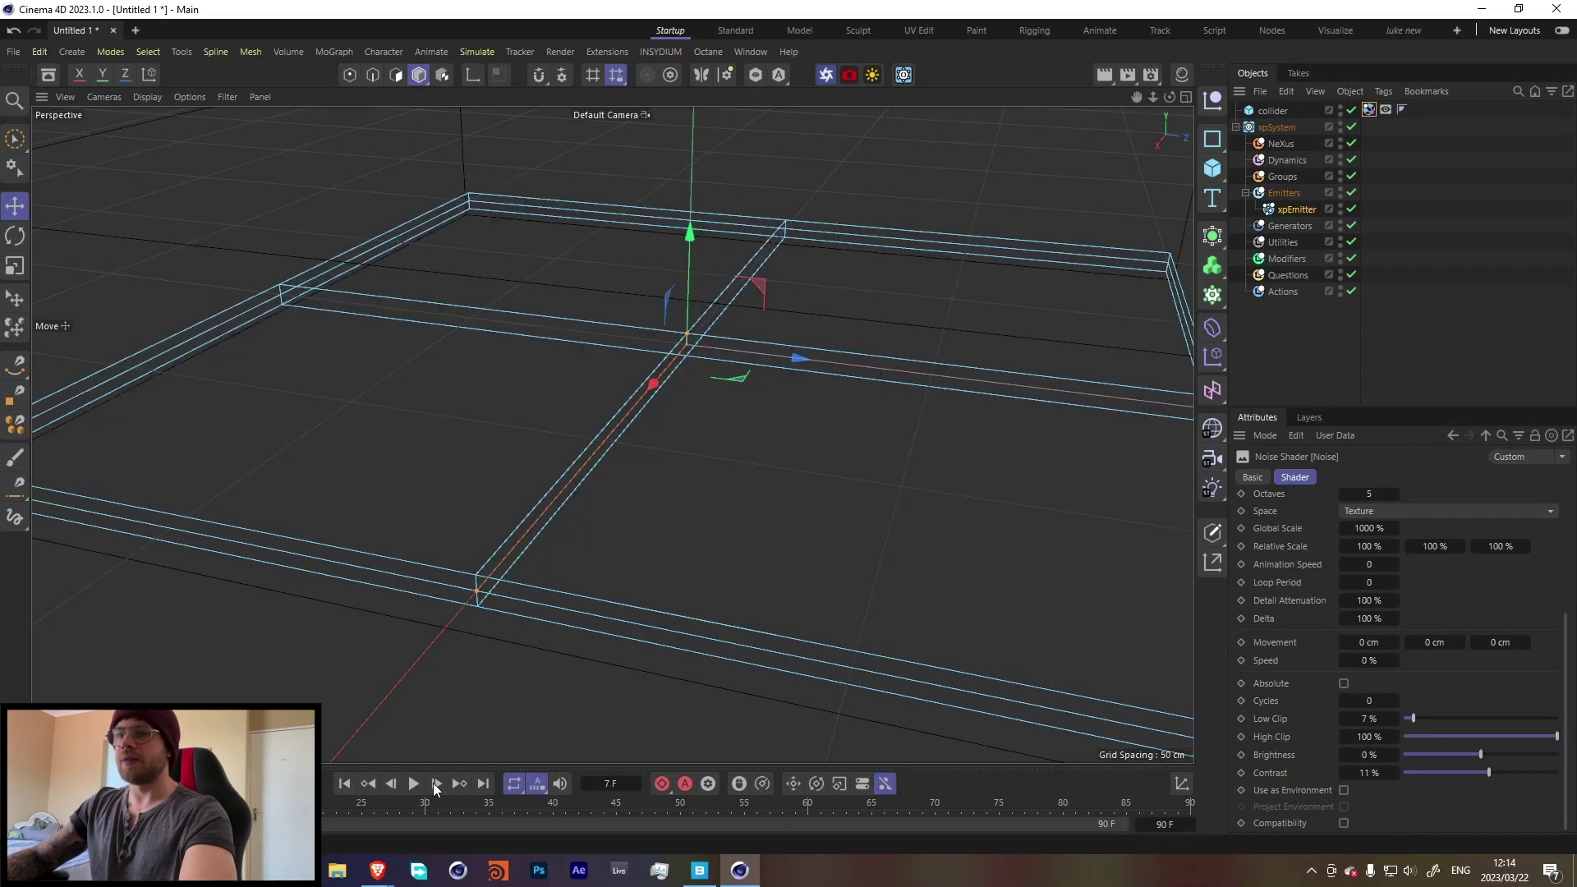
{"action": "left_click", "coordinate": [413, 783]}
Adjust the Noise Low Clip to 7% and Contrast to 11%, orbiting to inspect the particles
{"action": "scroll", "coordinate": [1418, 693], "scroll_direction": "up", "scroll_amount": 4}
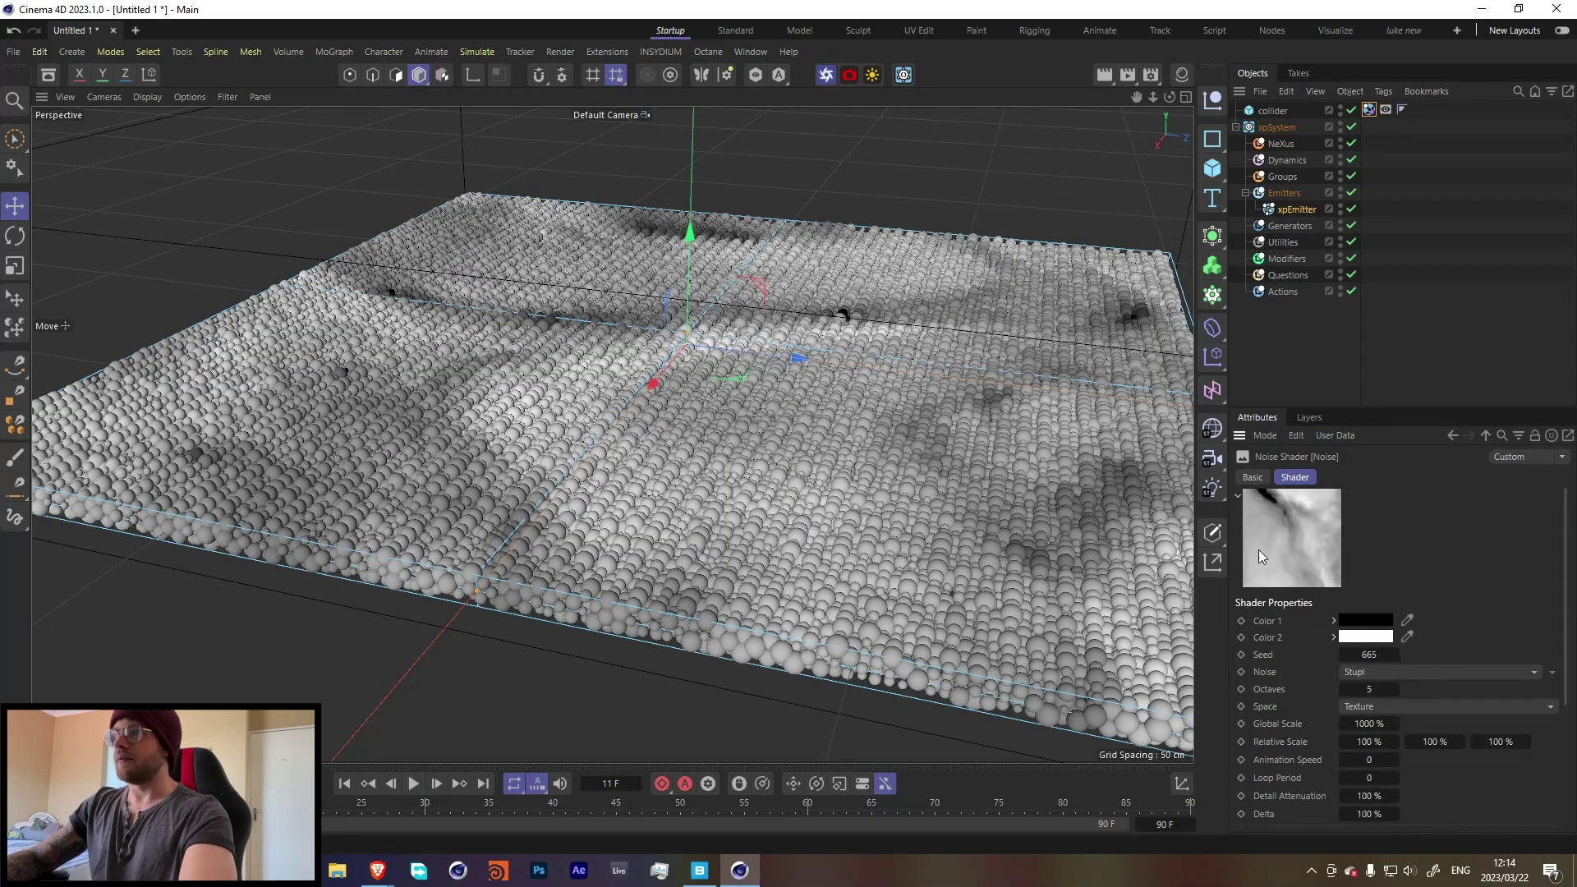
{"action": "scroll", "coordinate": [1430, 767], "scroll_direction": "down", "scroll_amount": 4}
{"action": "scroll", "coordinate": [815, 463], "scroll_direction": "up", "scroll_amount": 6}
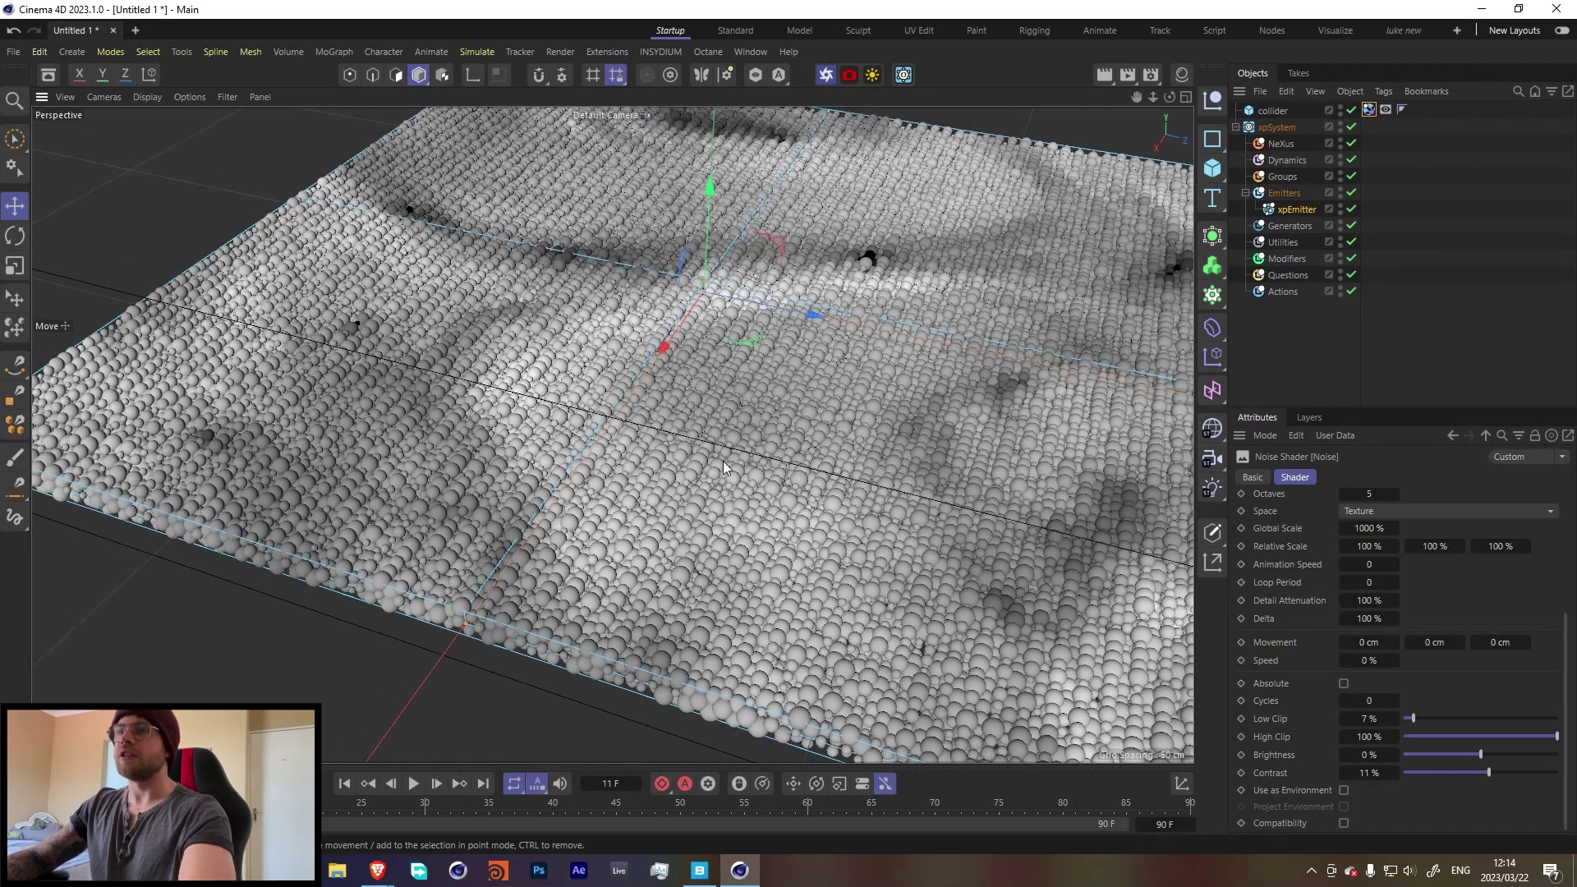
{"action": "scroll", "coordinate": [1383, 679], "scroll_direction": "up", "scroll_amount": 5}
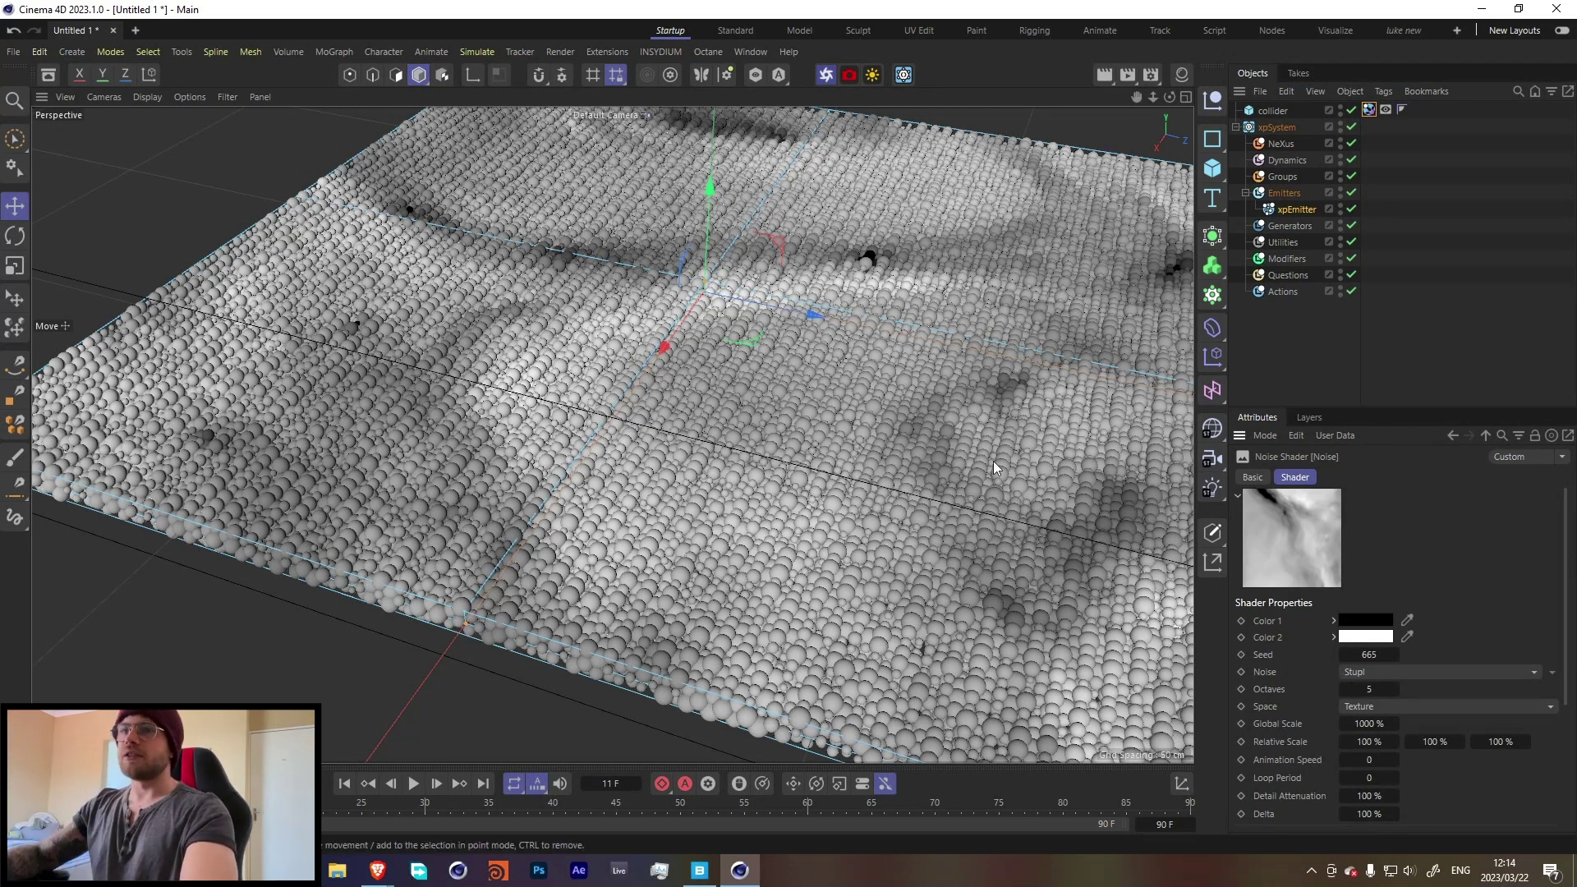
{"action": "left_click_drag", "start_coordinate": [743, 428], "coordinate": [623, 388], "text": "alt"}
{"action": "left_click_drag", "start_coordinate": [551, 470], "coordinate": [673, 386], "text": "alt"}
Add xpFluidFX under Dynamics and replay the simulation to see the sheet ripple
{"action": "left_click", "coordinate": [1281, 161]}
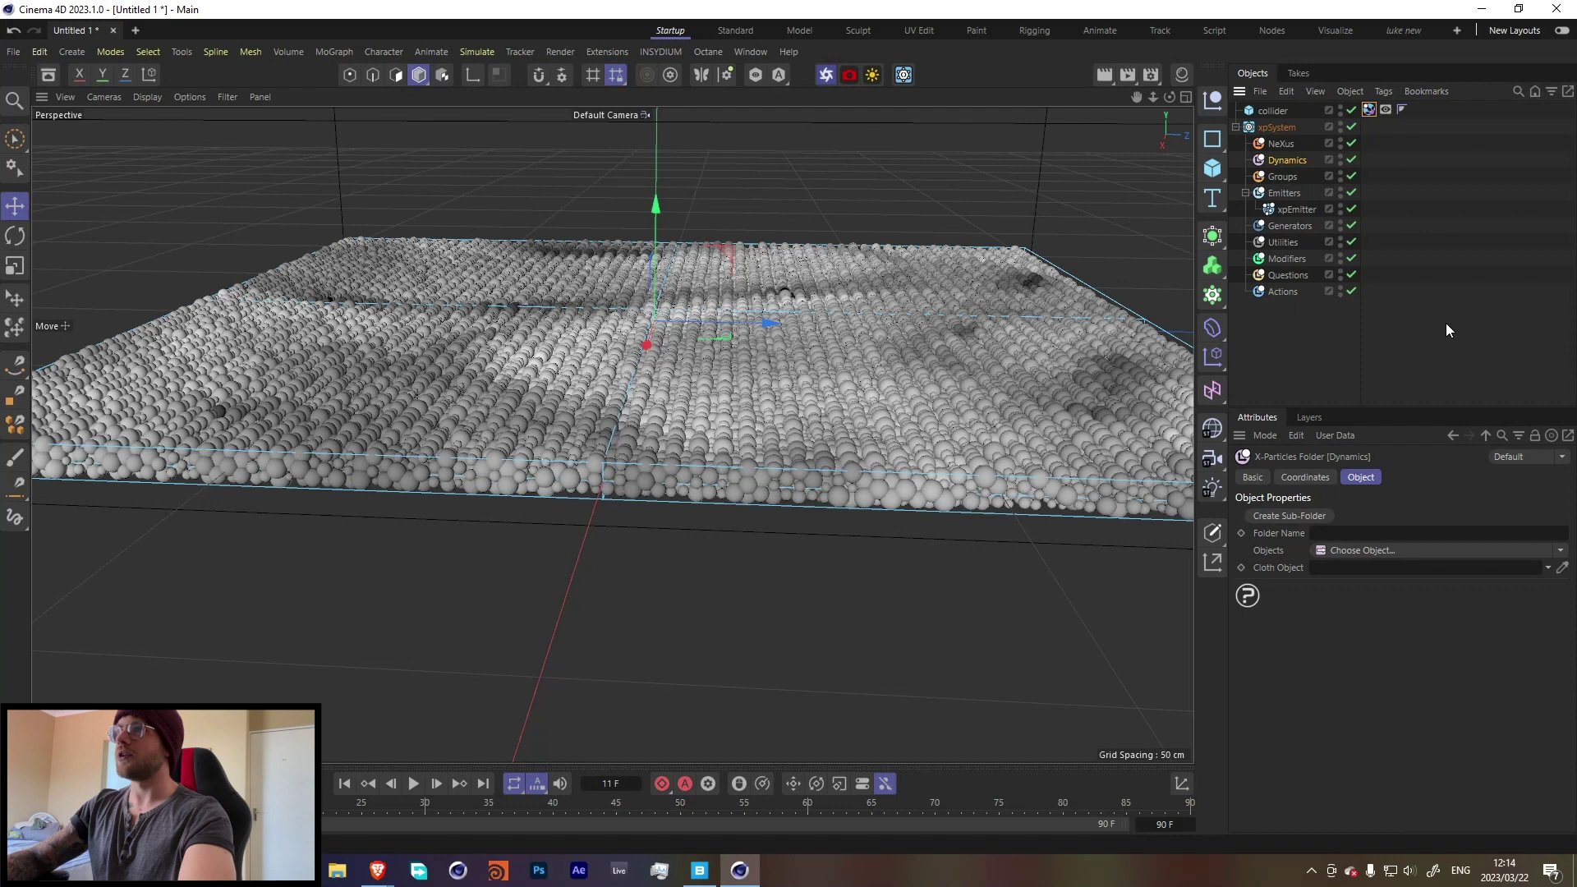
{"action": "left_click", "coordinate": [1552, 553]}
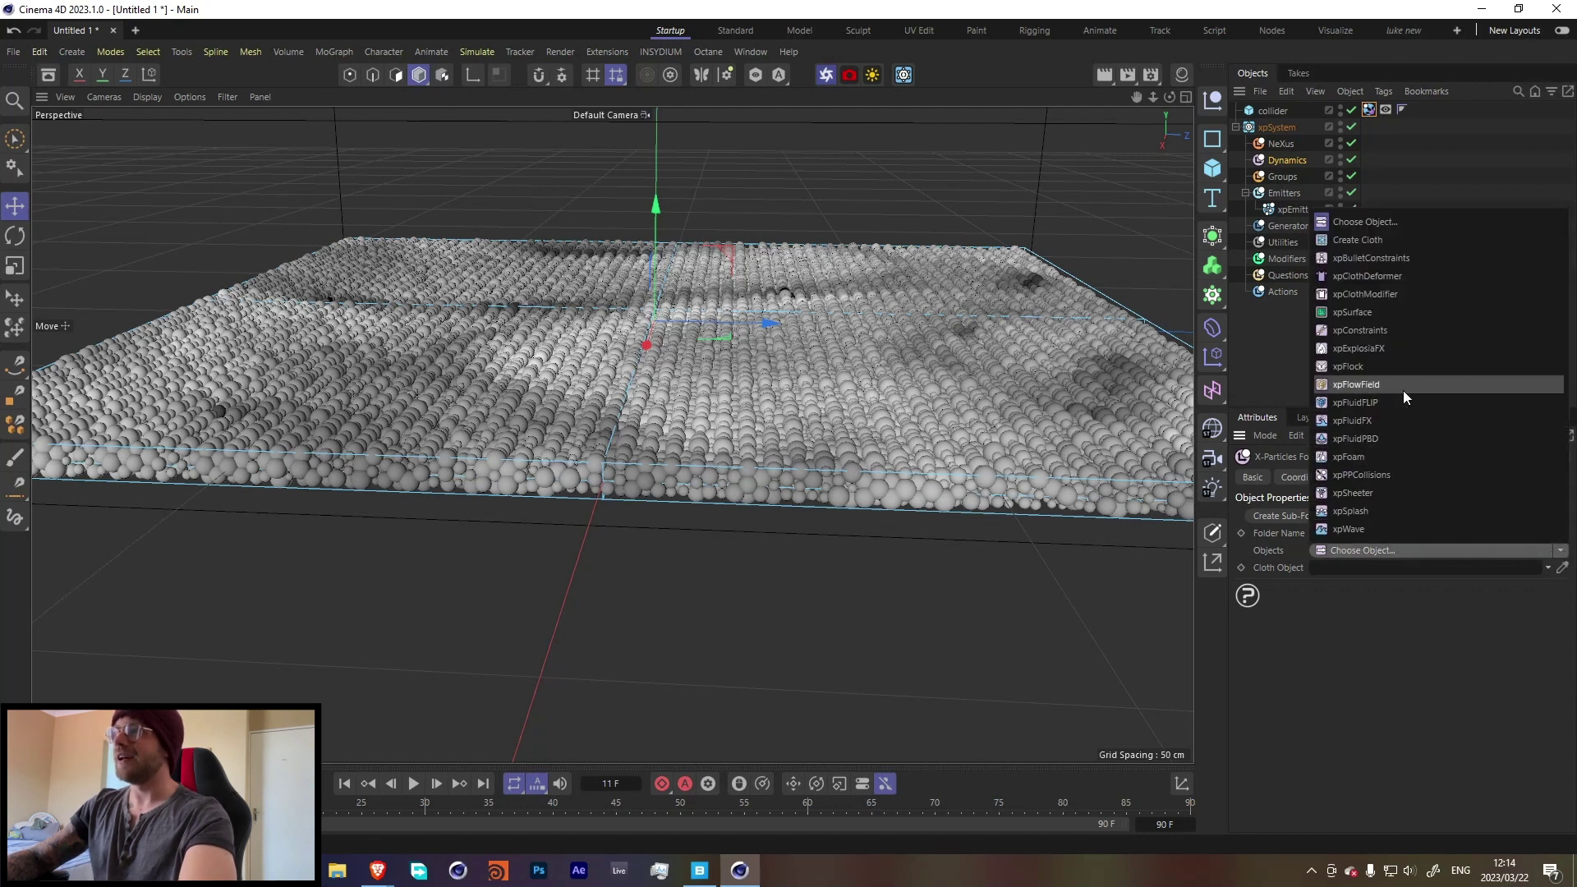
{"action": "left_click", "coordinate": [1366, 421]}
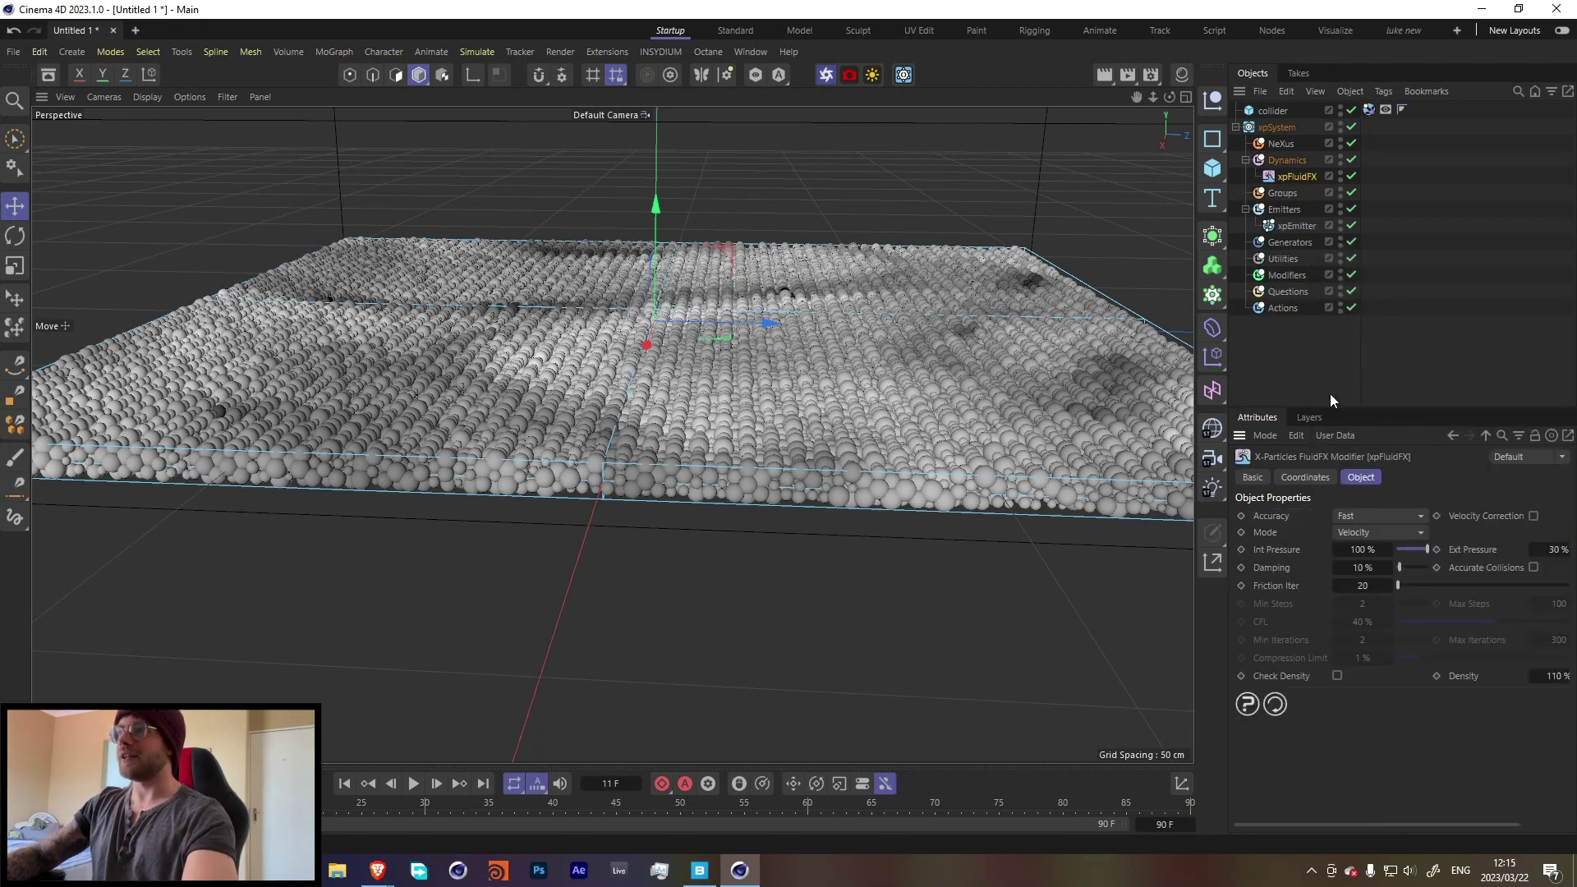
{"action": "left_click", "coordinate": [345, 784]}
{"action": "left_click", "coordinate": [413, 784]}
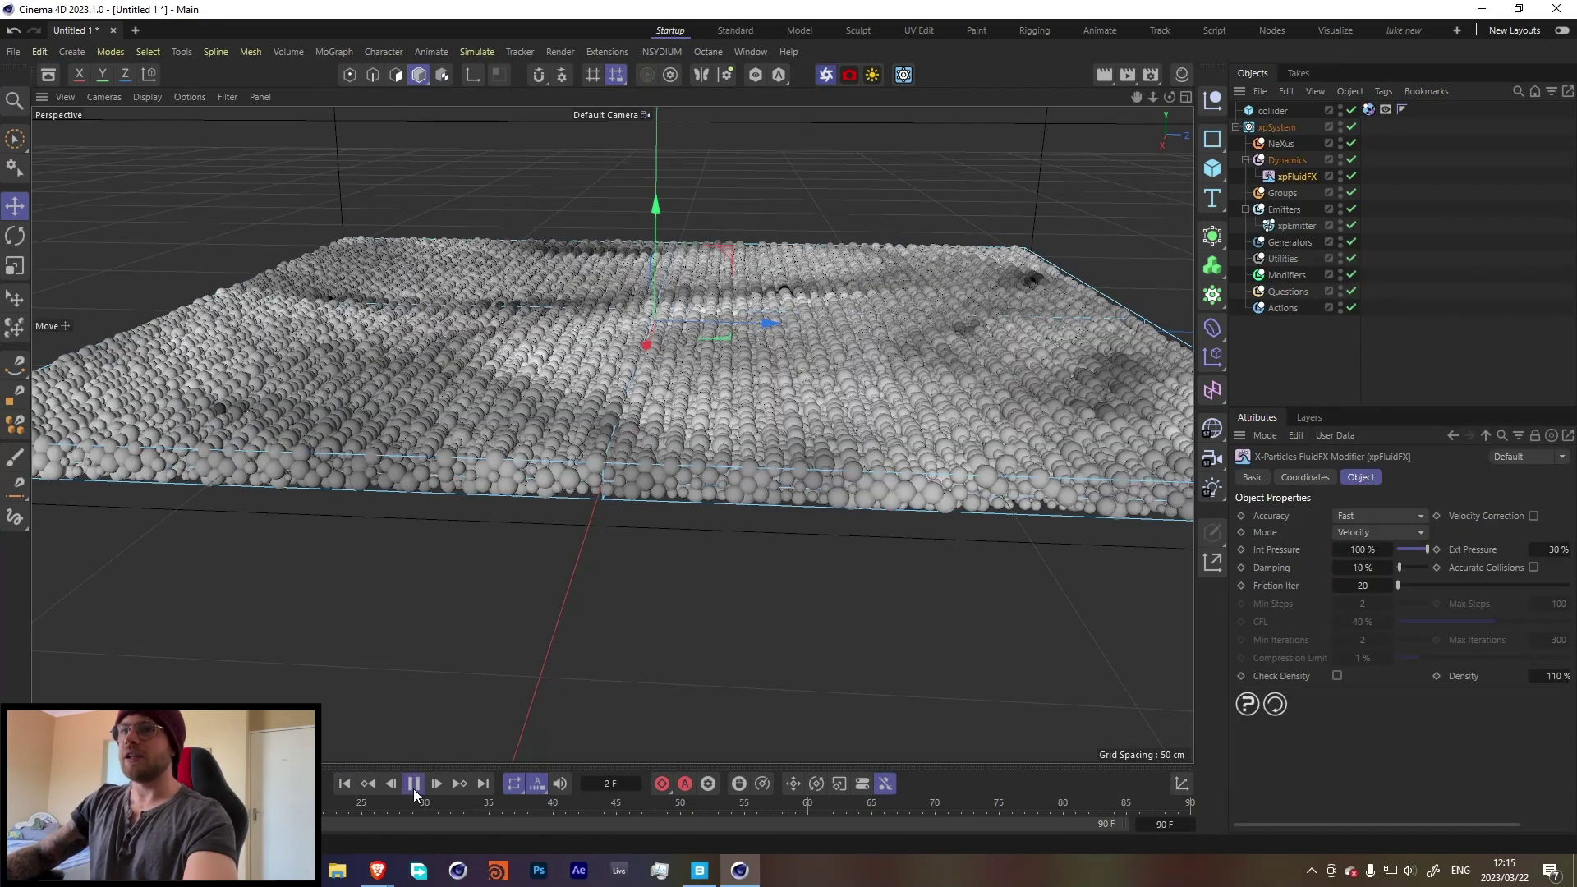
{"action": "left_click", "coordinate": [413, 784]}
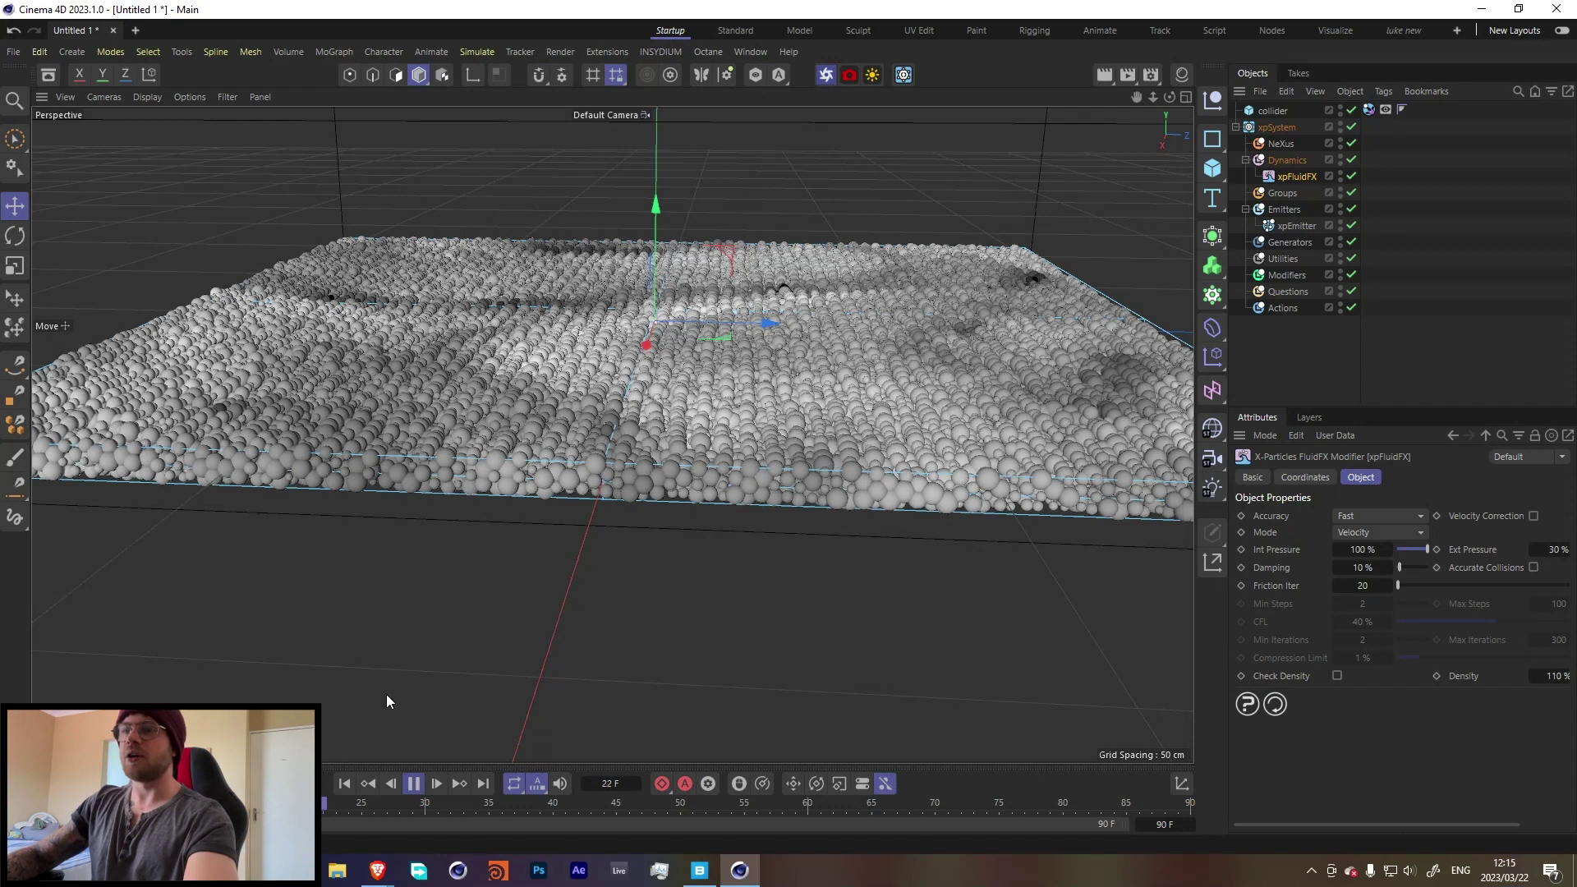
Add xpGravity under Modifiers and replay, stopping at frame 30 as particles settle
{"action": "left_click", "coordinate": [413, 784]}
{"action": "left_click", "coordinate": [1287, 274]}
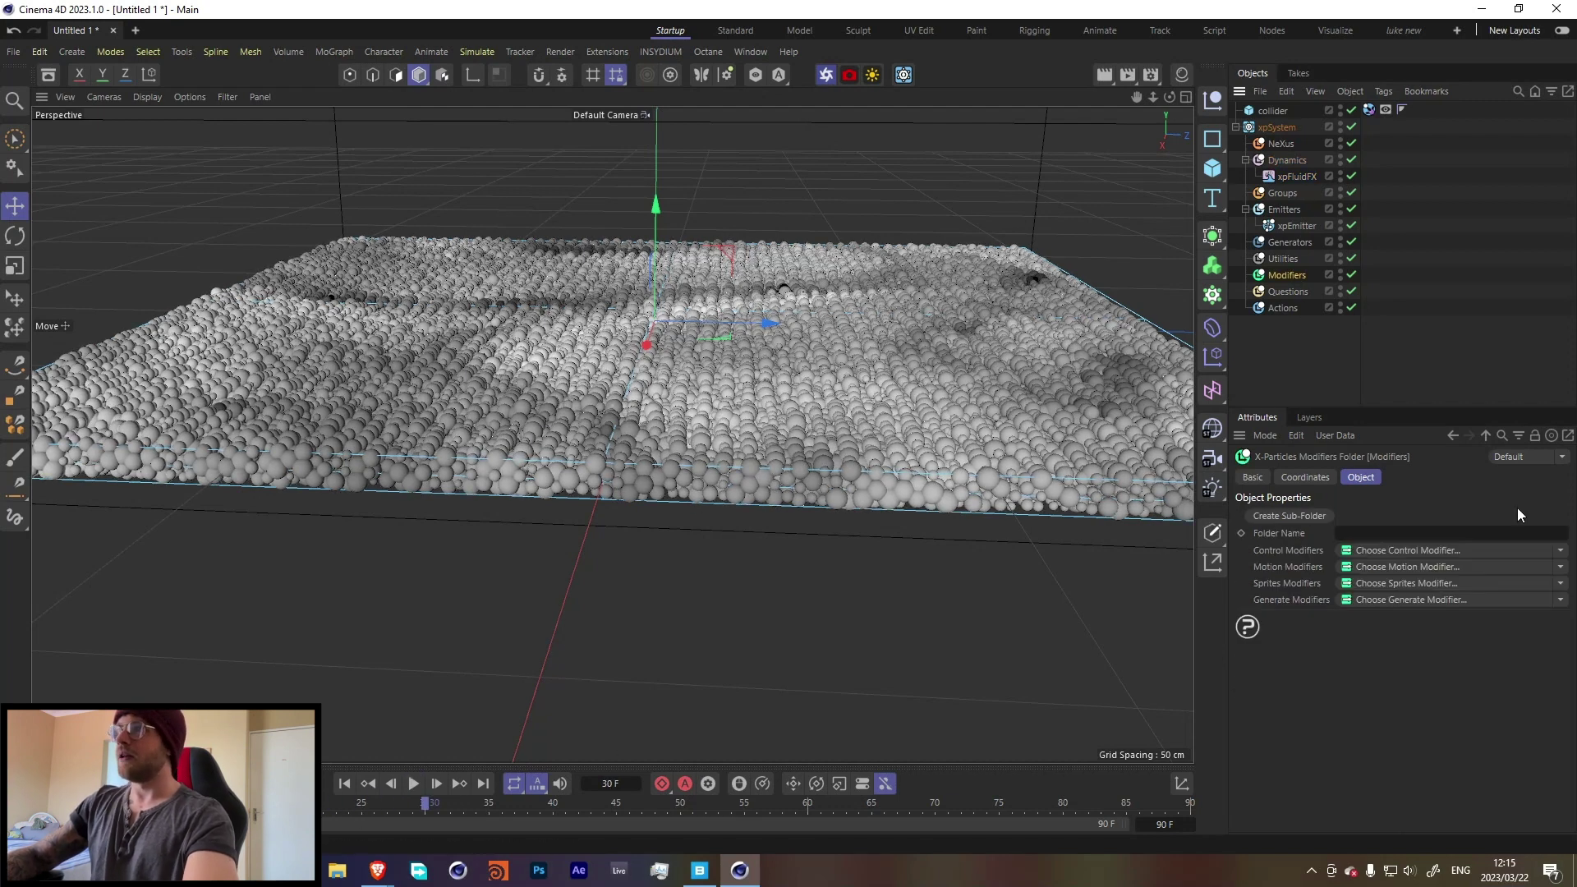
{"action": "left_click", "coordinate": [1560, 568]}
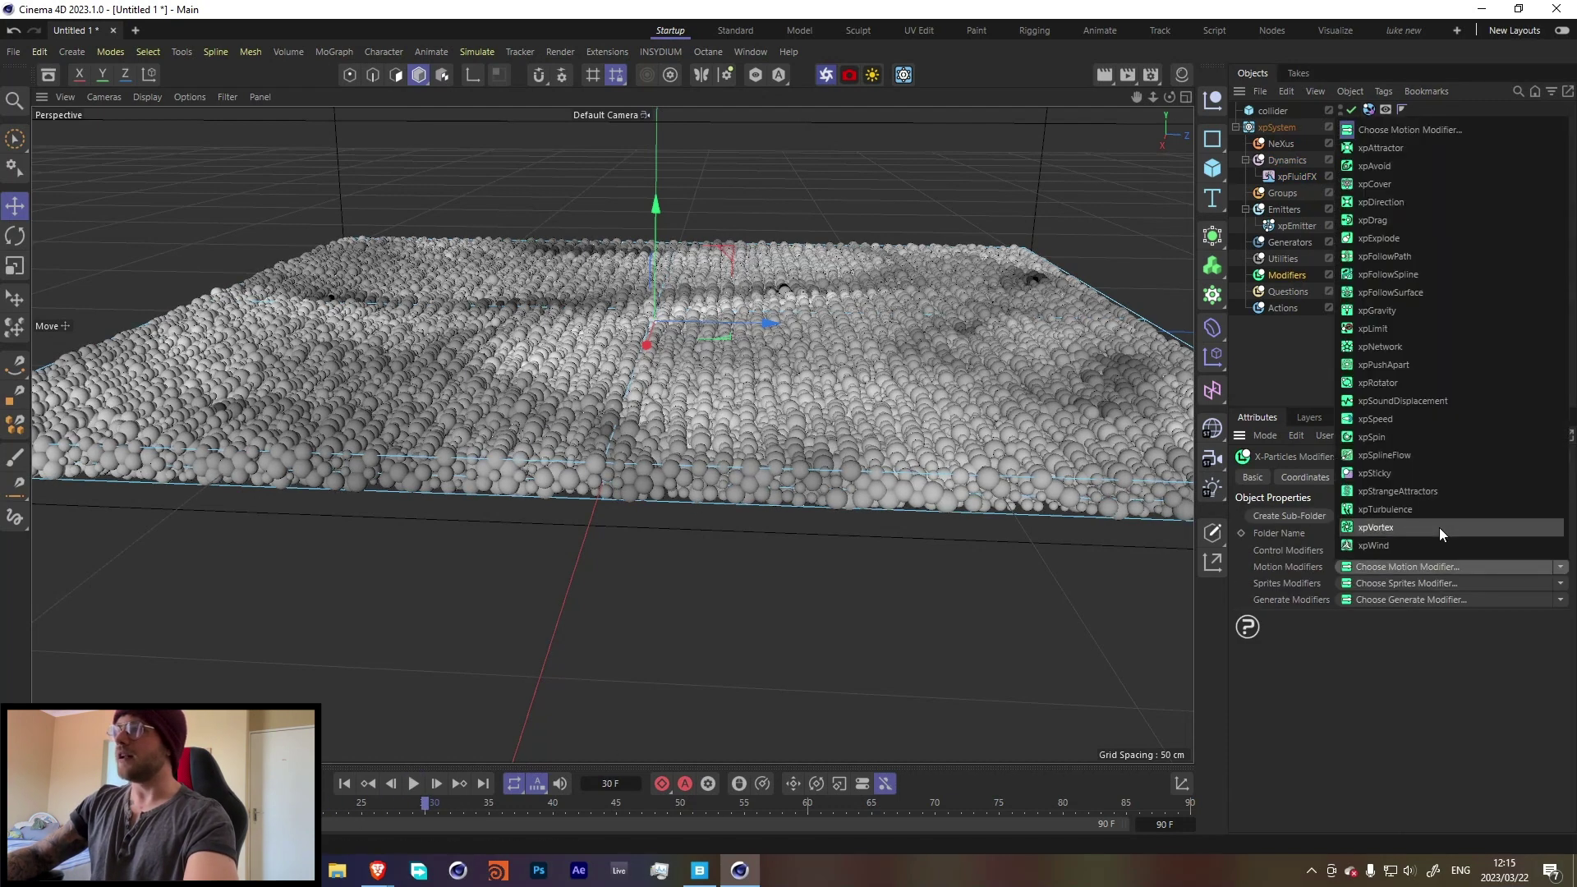
{"action": "left_click", "coordinate": [1393, 317]}
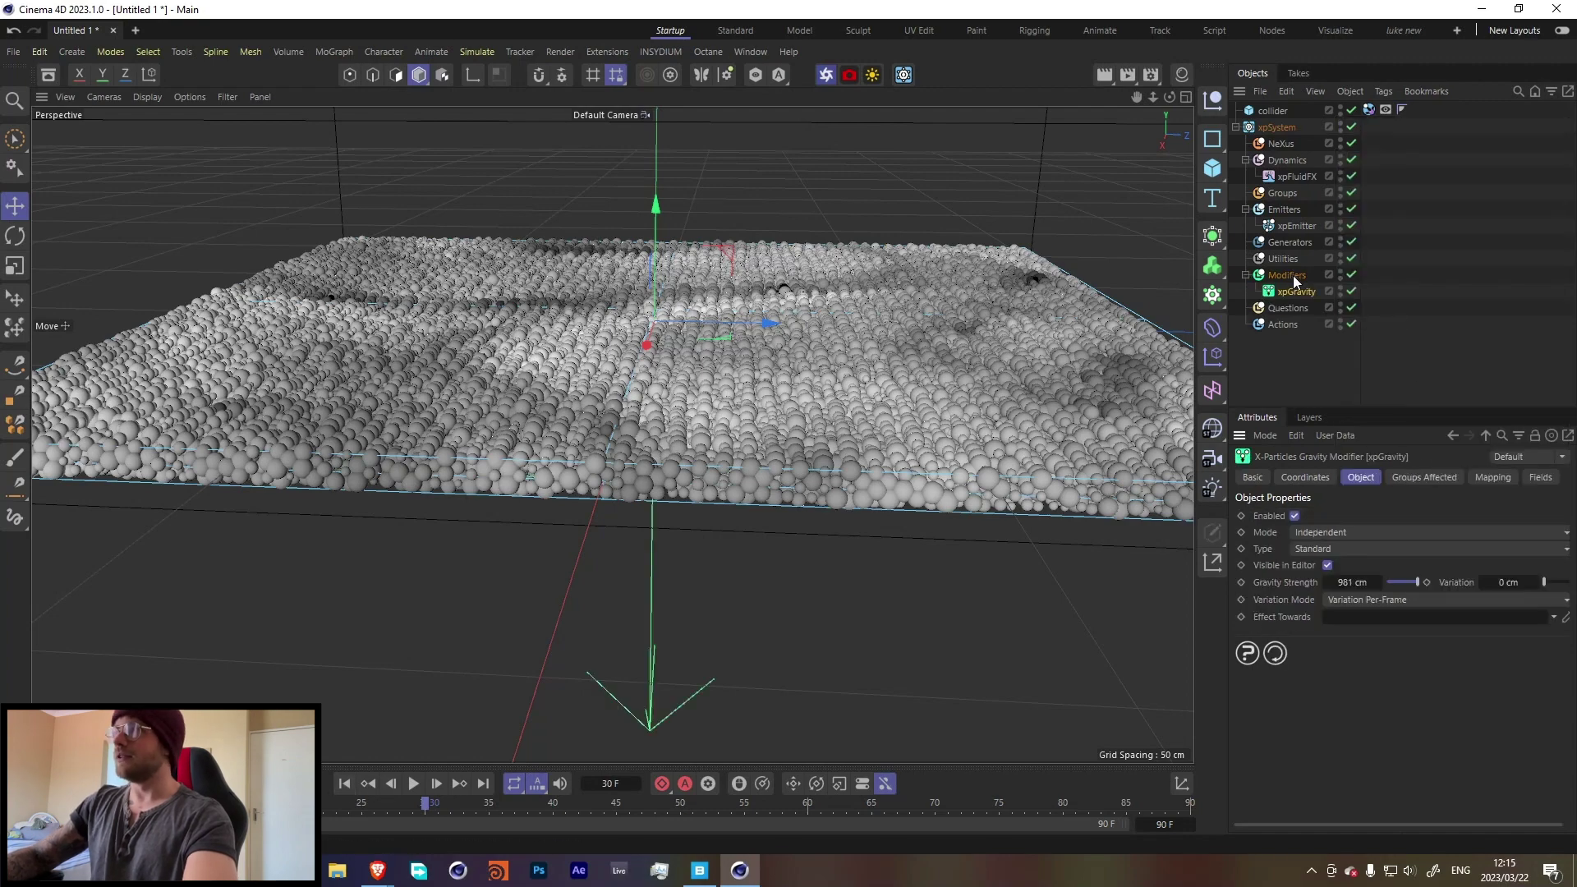
{"action": "left_click", "coordinate": [345, 783]}
{"action": "left_click", "coordinate": [413, 783]}
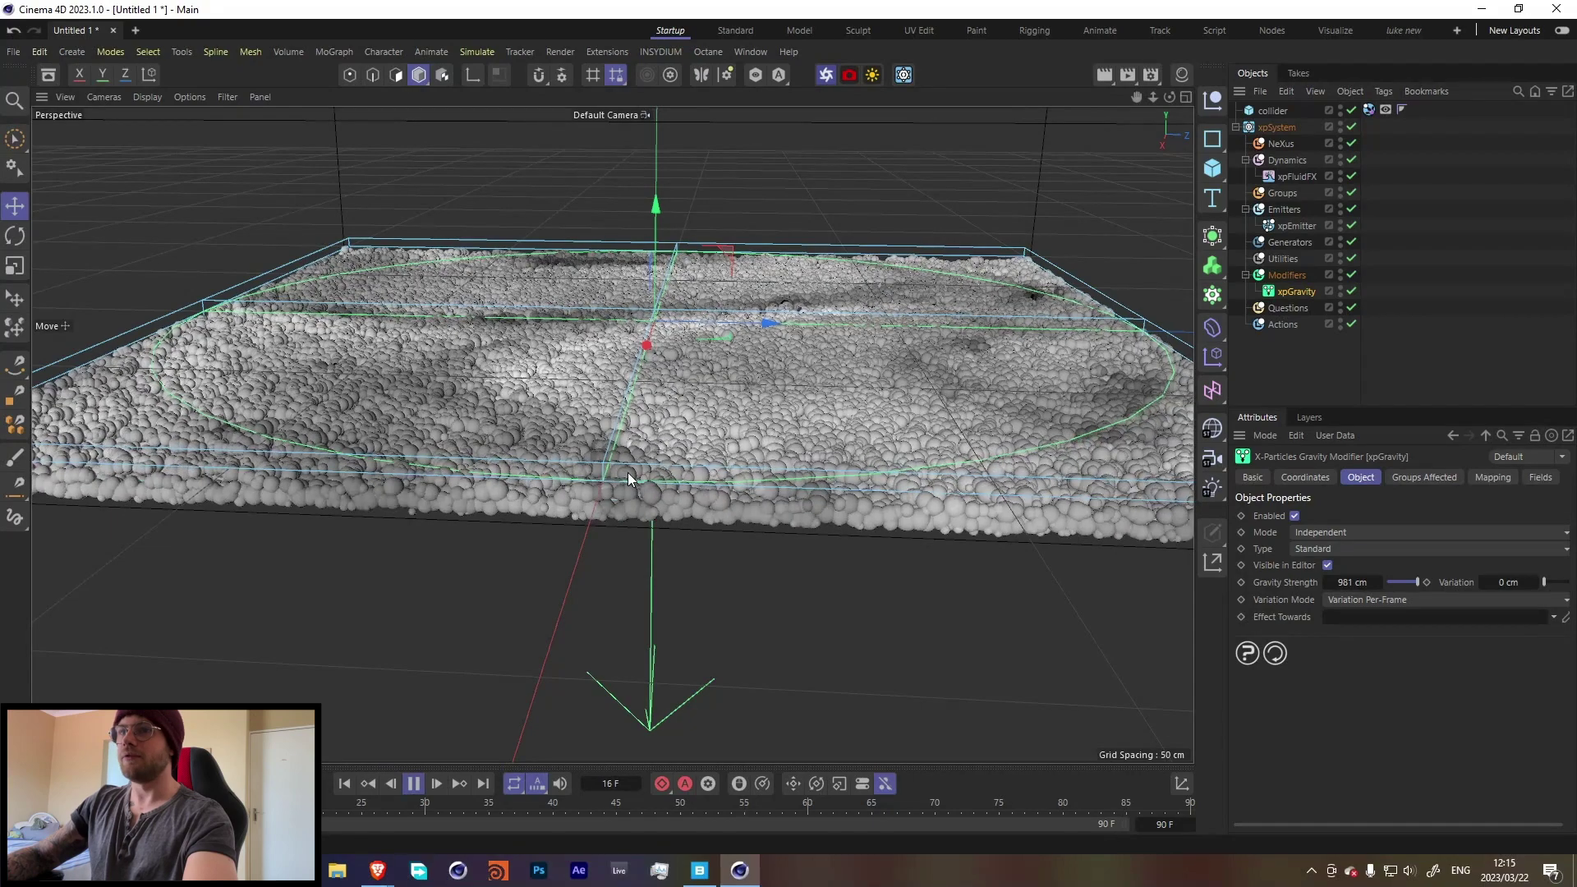
{"action": "left_click", "coordinate": [413, 784]}
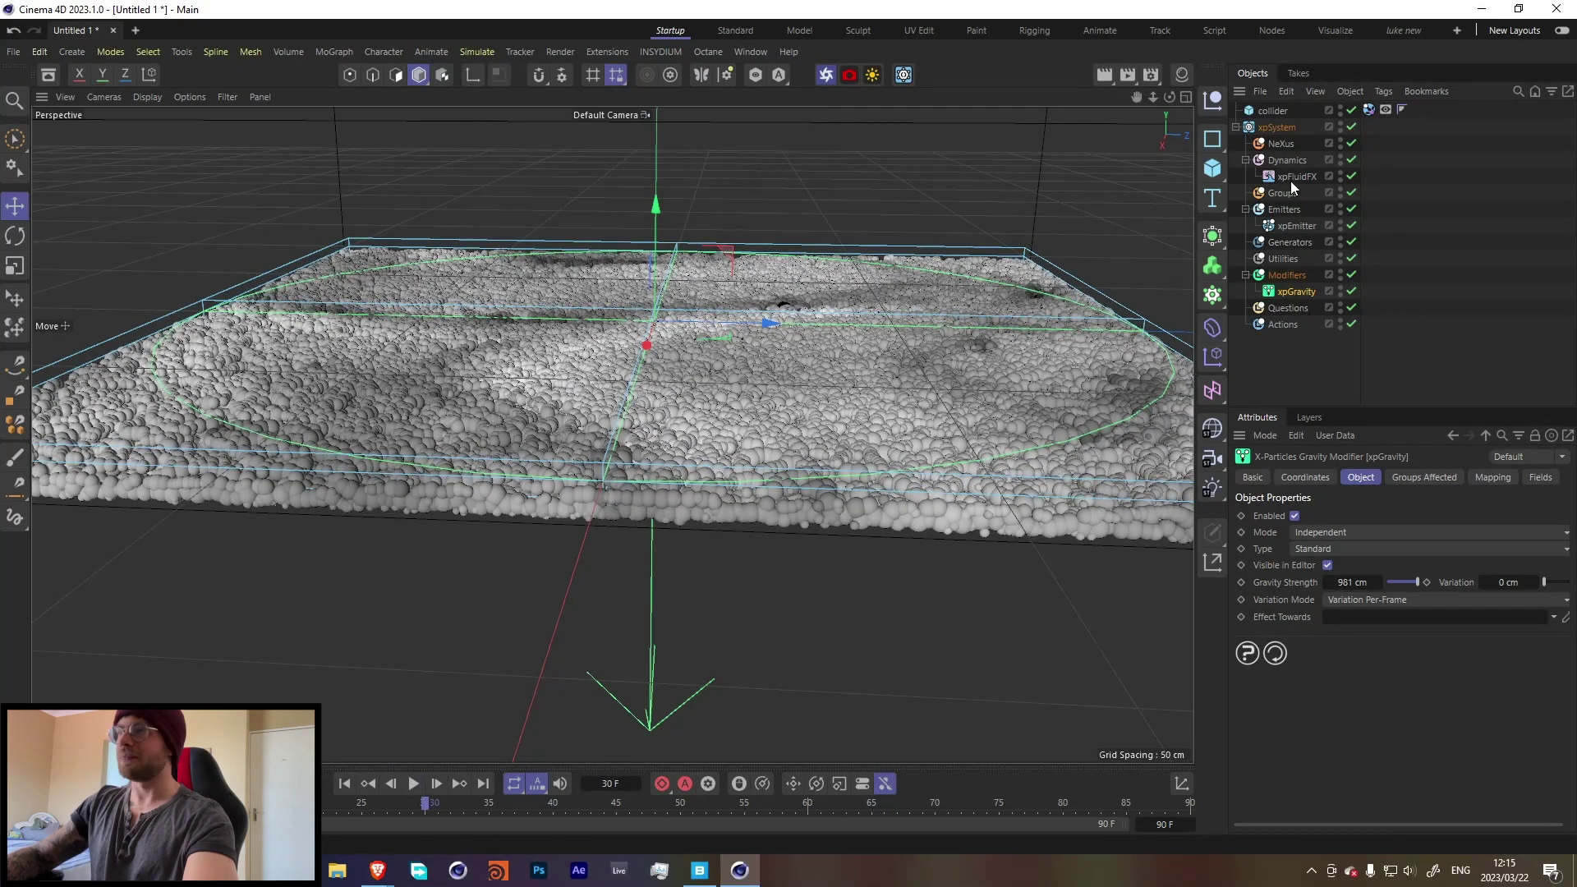
Show the xpCollider tag settings, then replay the simulation zoomed in, stopping at frame 49
{"action": "left_click", "coordinate": [1368, 110]}
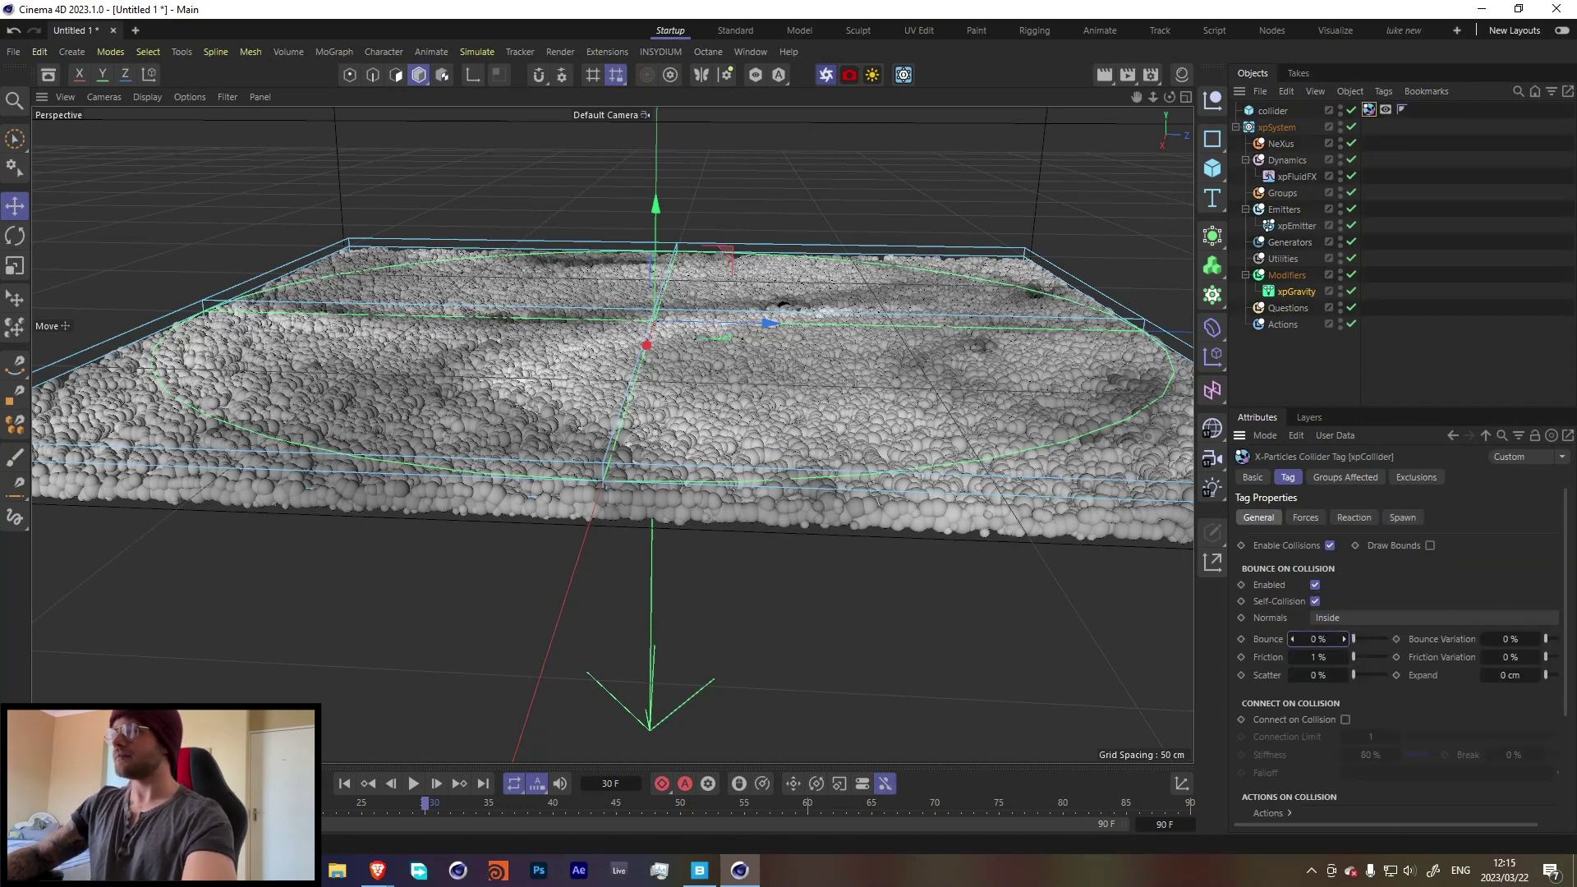
{"action": "left_click", "coordinate": [344, 783]}
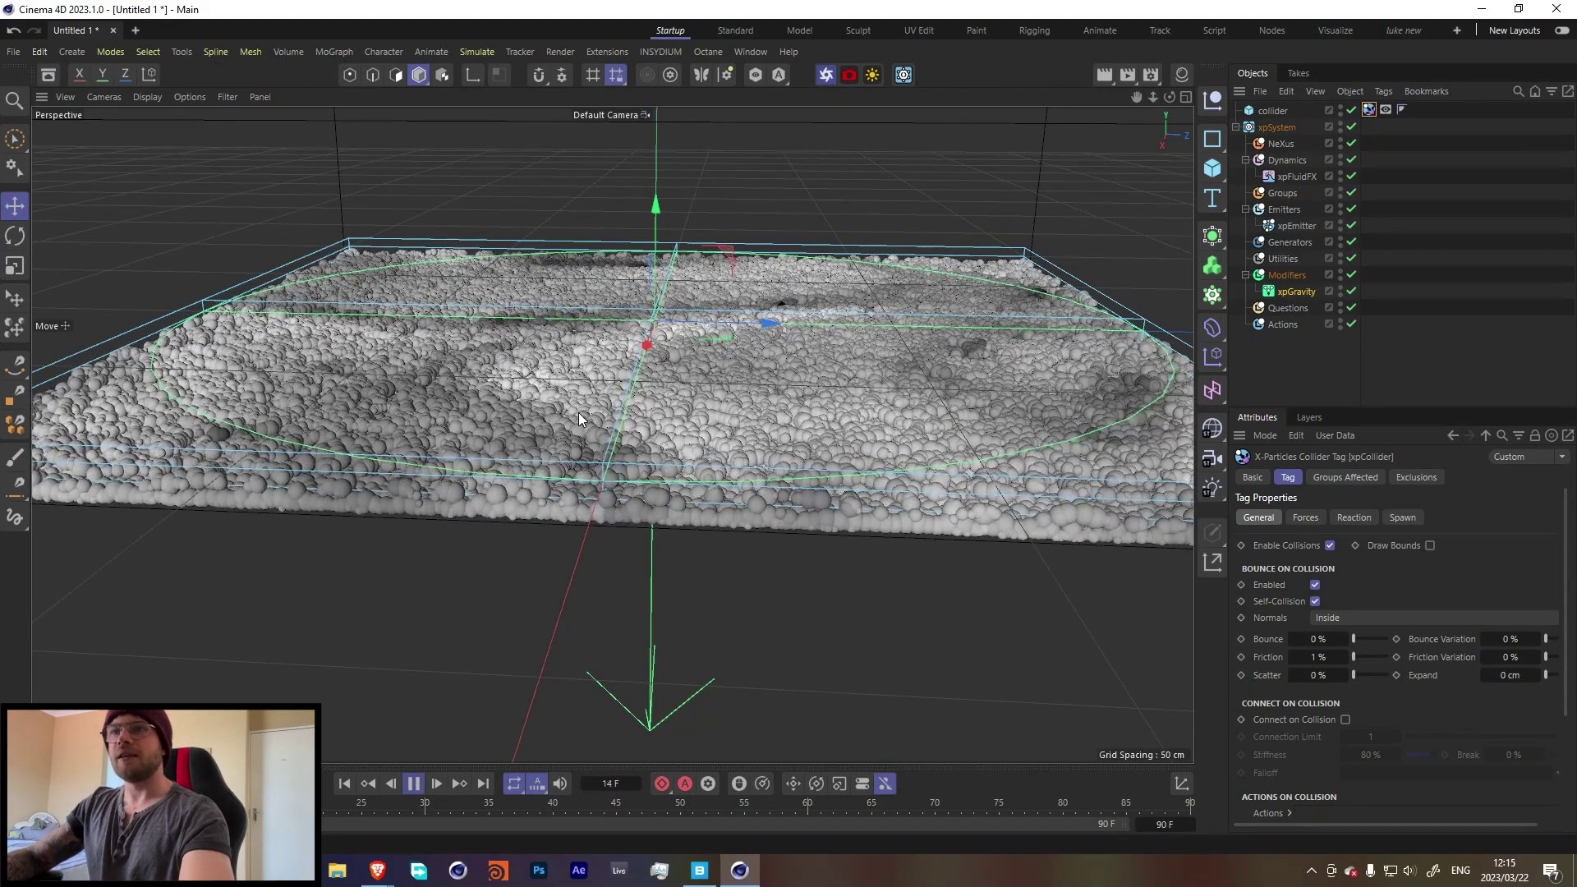
{"action": "scroll", "coordinate": [566, 497], "scroll_direction": "up", "scroll_amount": 2}
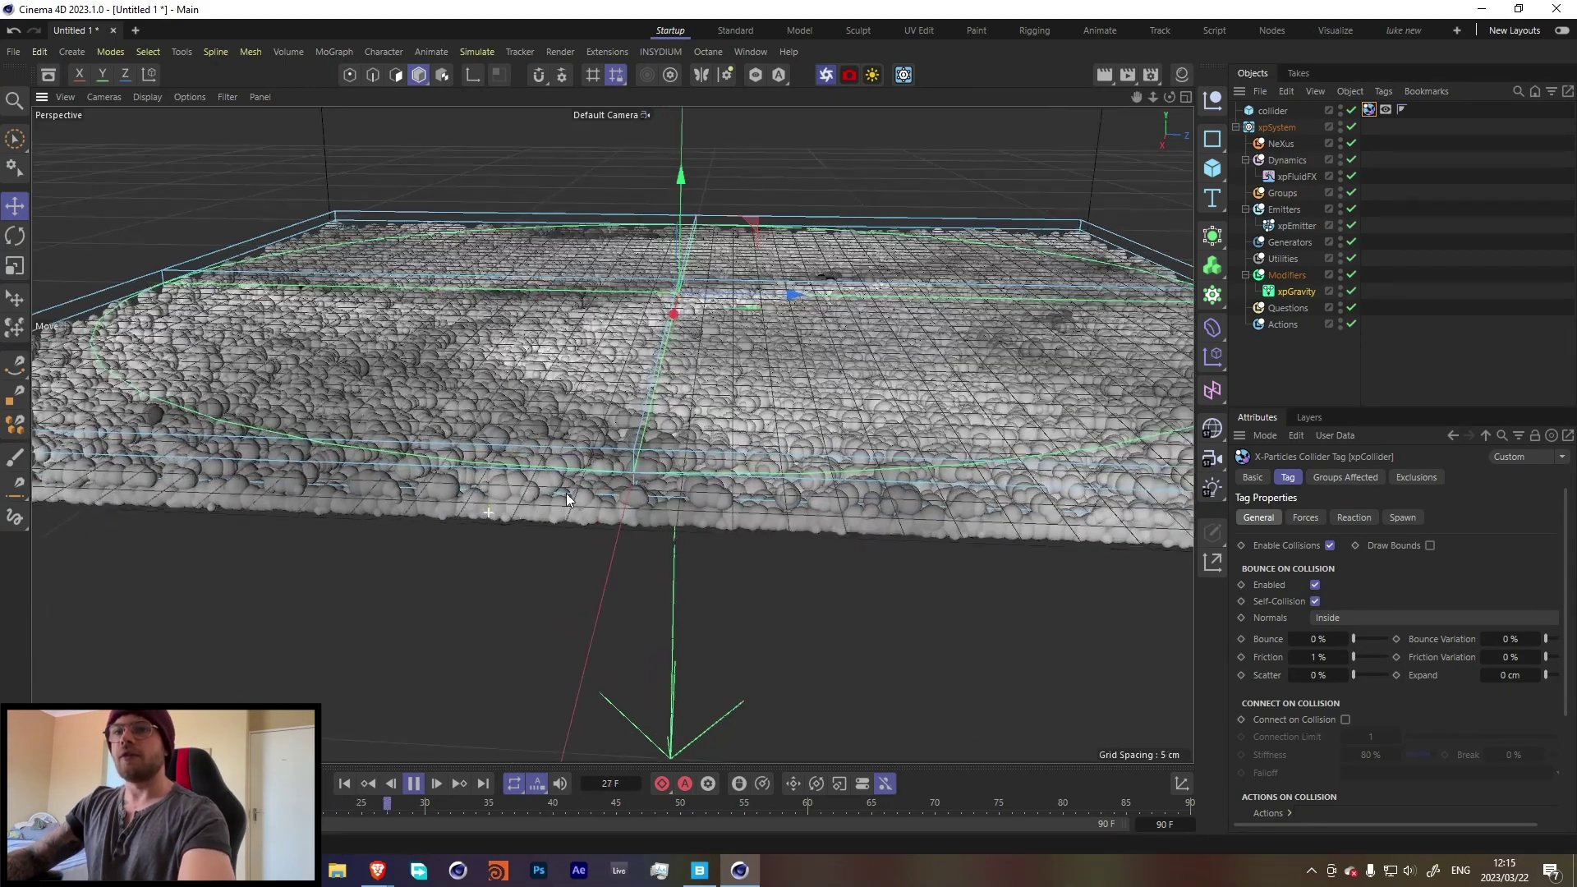
{"action": "scroll", "coordinate": [565, 493], "scroll_direction": "up", "scroll_amount": 2}
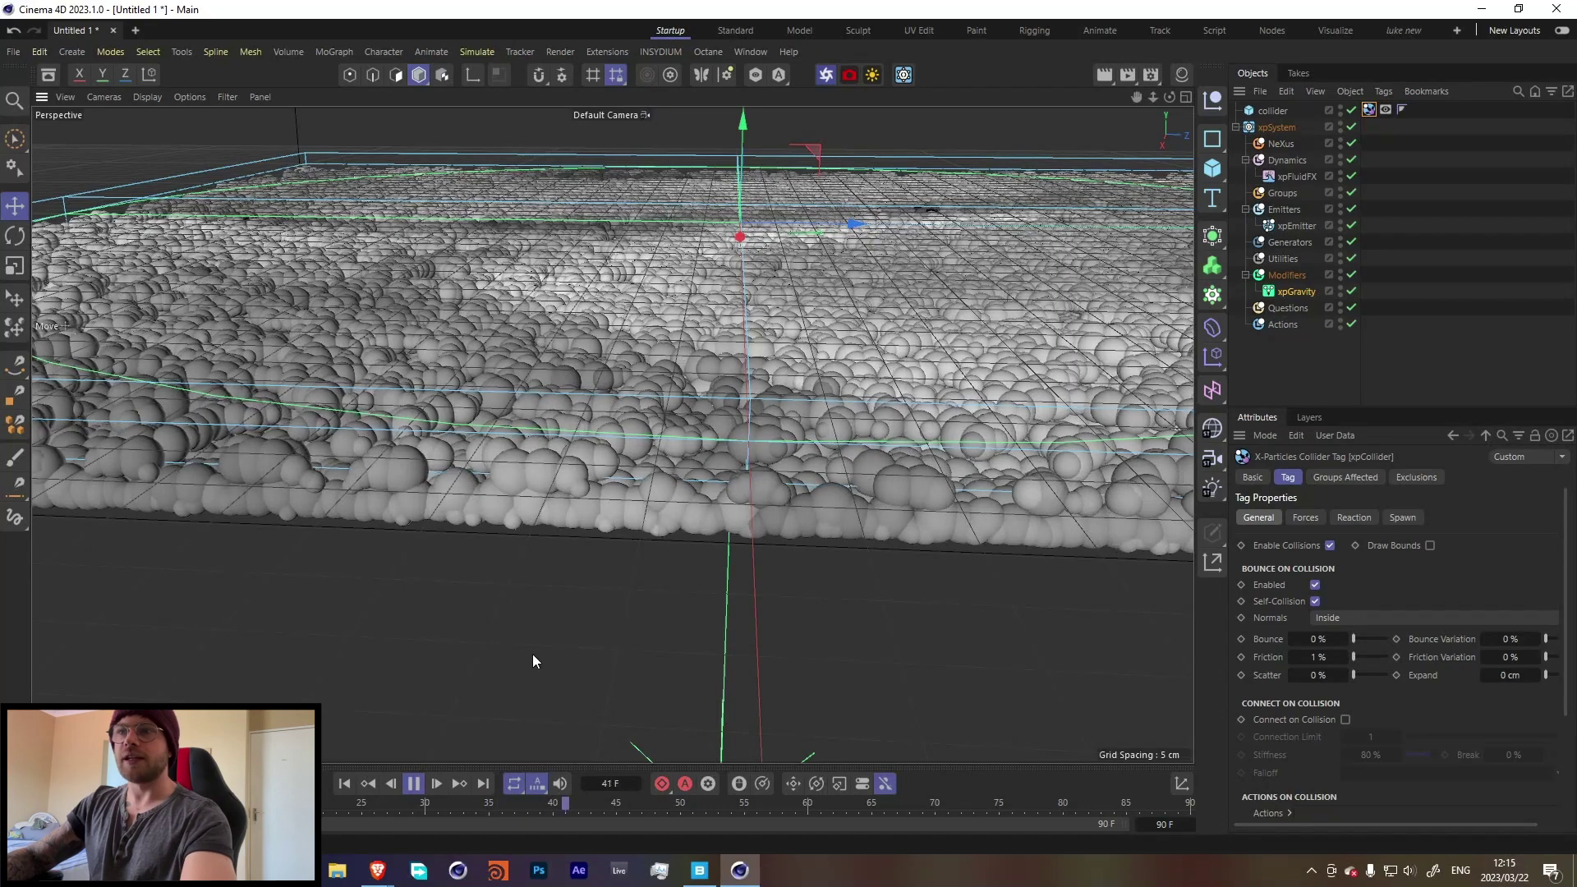
{"action": "left_click", "coordinate": [413, 783]}
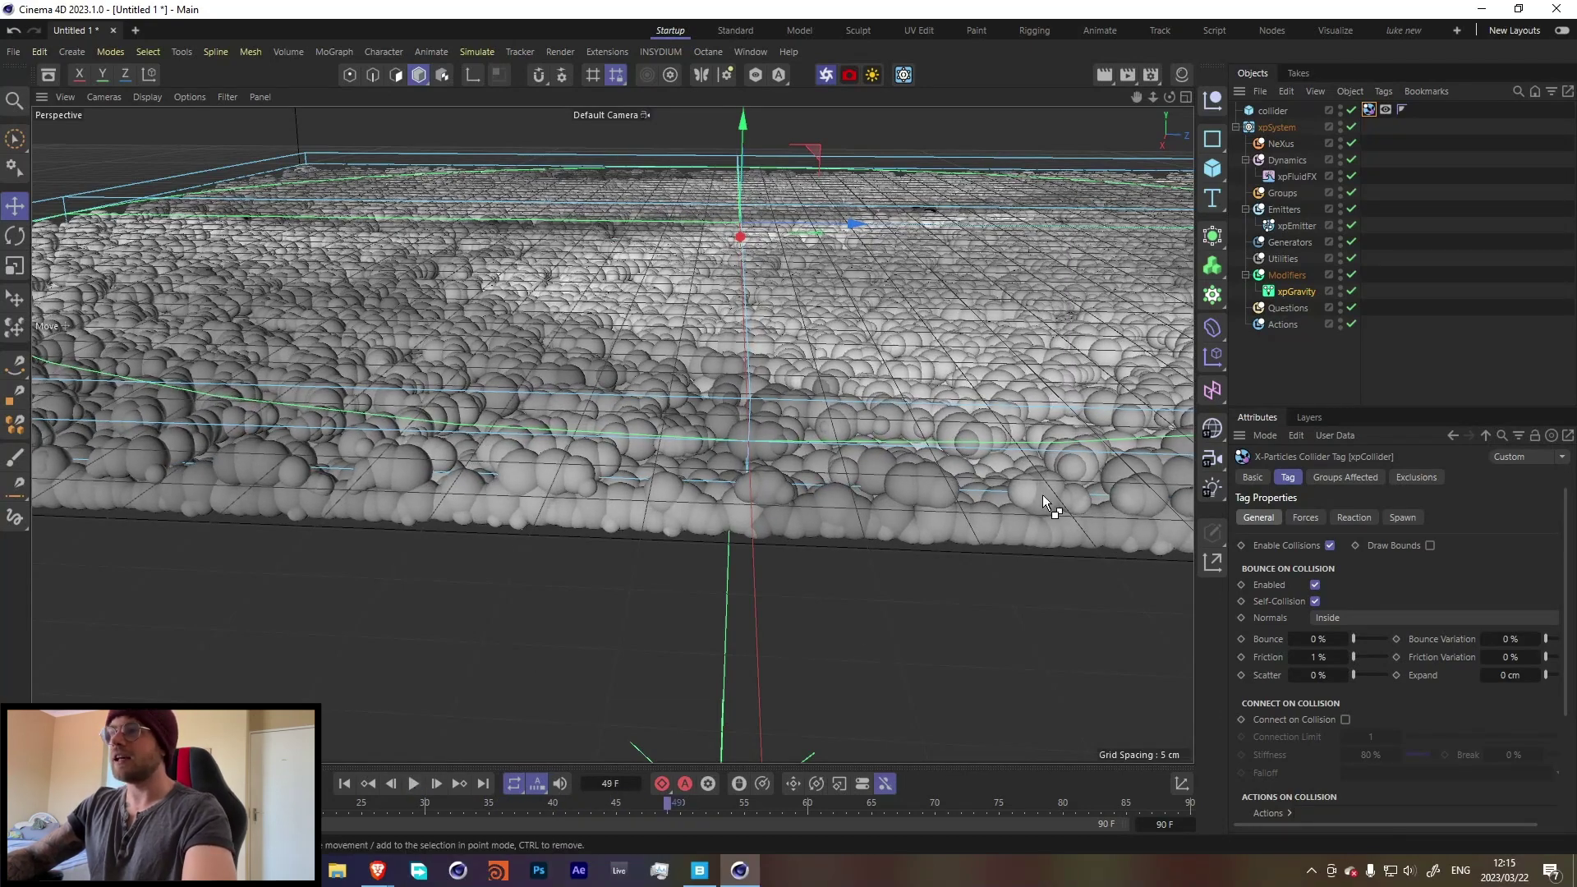
Open the X-Particles Dynamics project settings and replay the simulation to frame 31
{"action": "key", "text": "ctrl+d"}
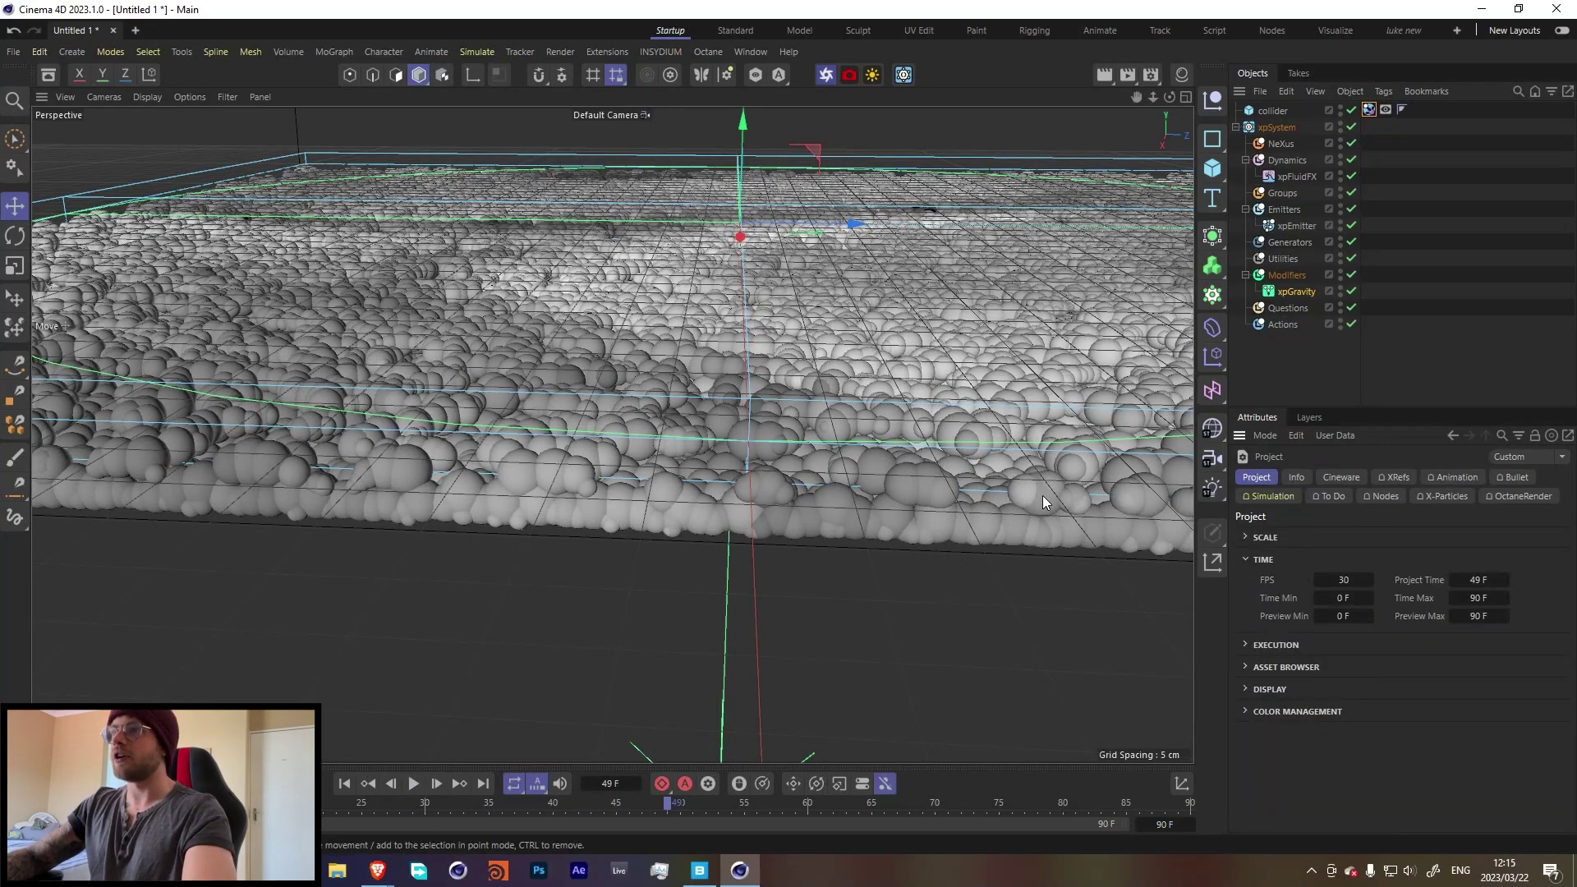
{"action": "left_click", "coordinate": [1435, 495]}
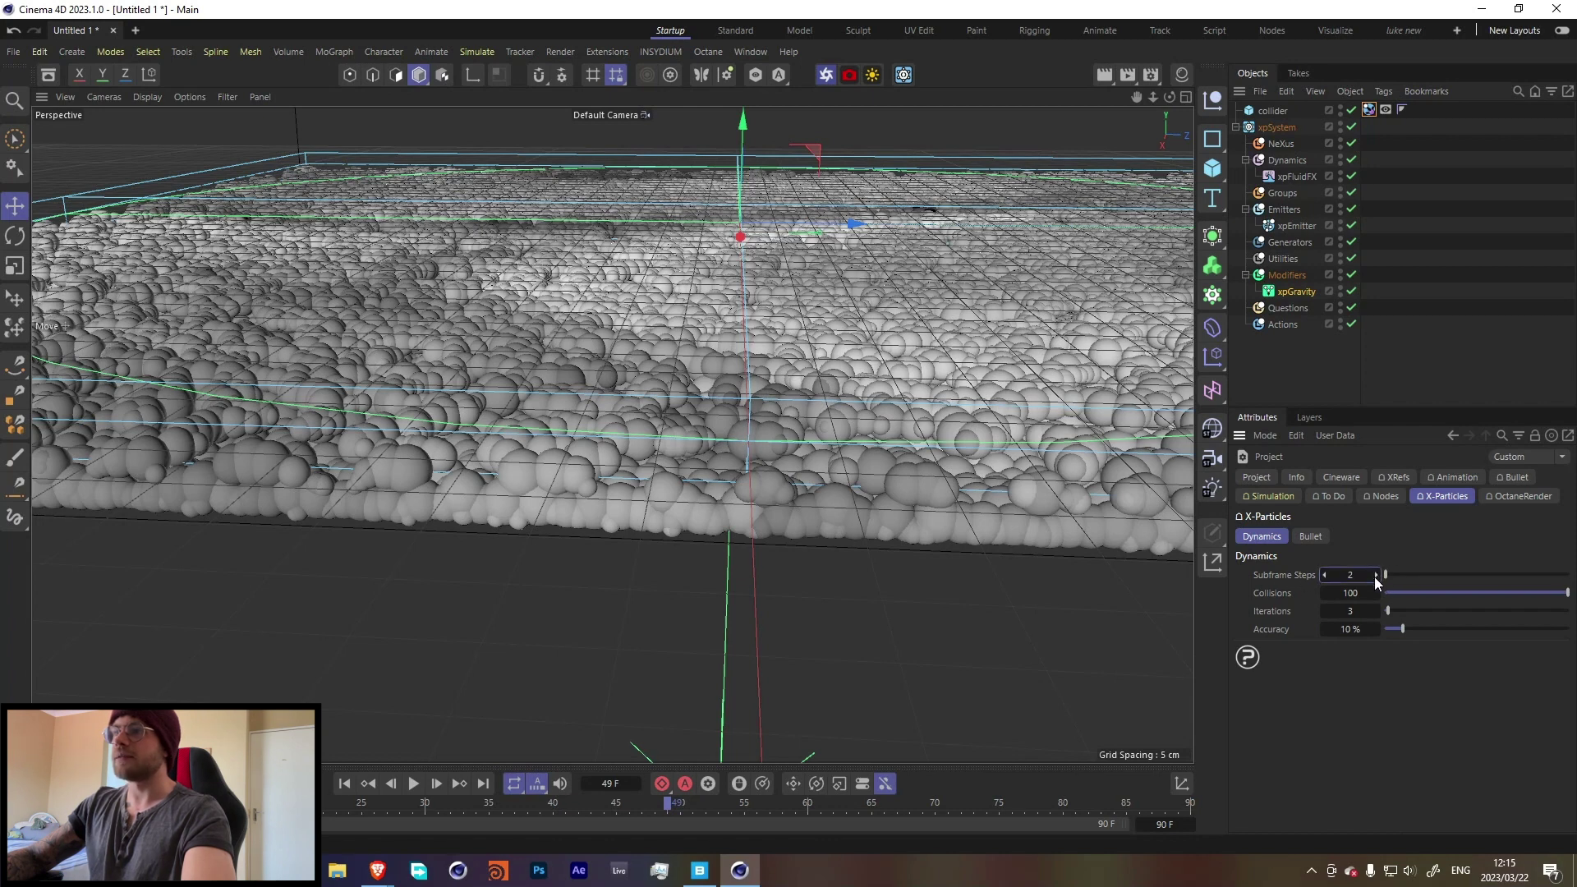
{"action": "left_click", "coordinate": [344, 783]}
{"action": "left_click", "coordinate": [413, 783]}
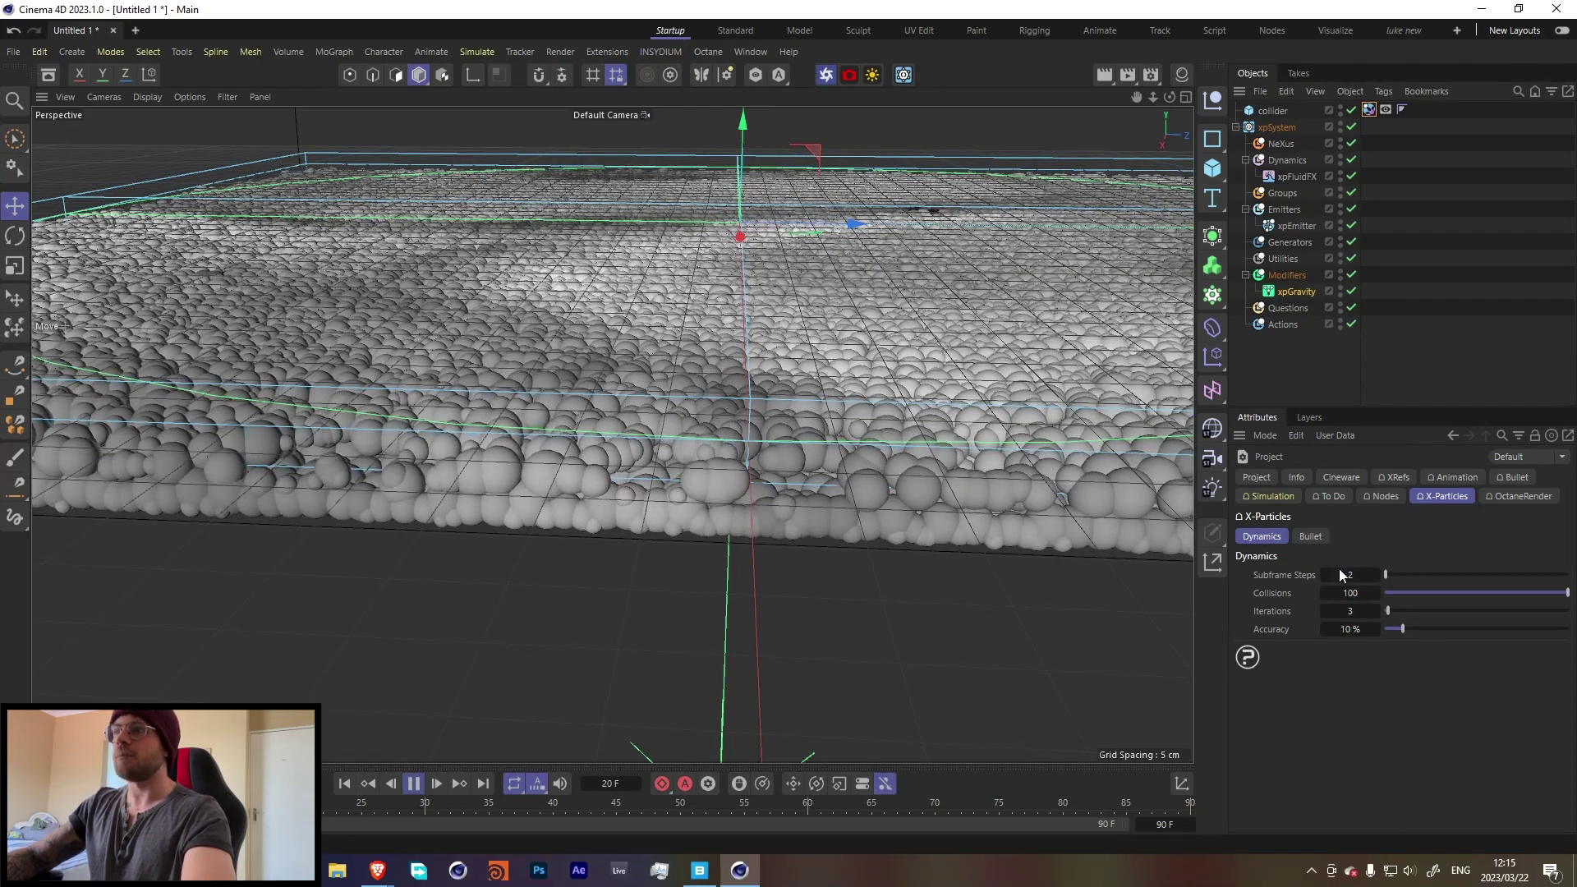
{"action": "left_click", "coordinate": [413, 783]}
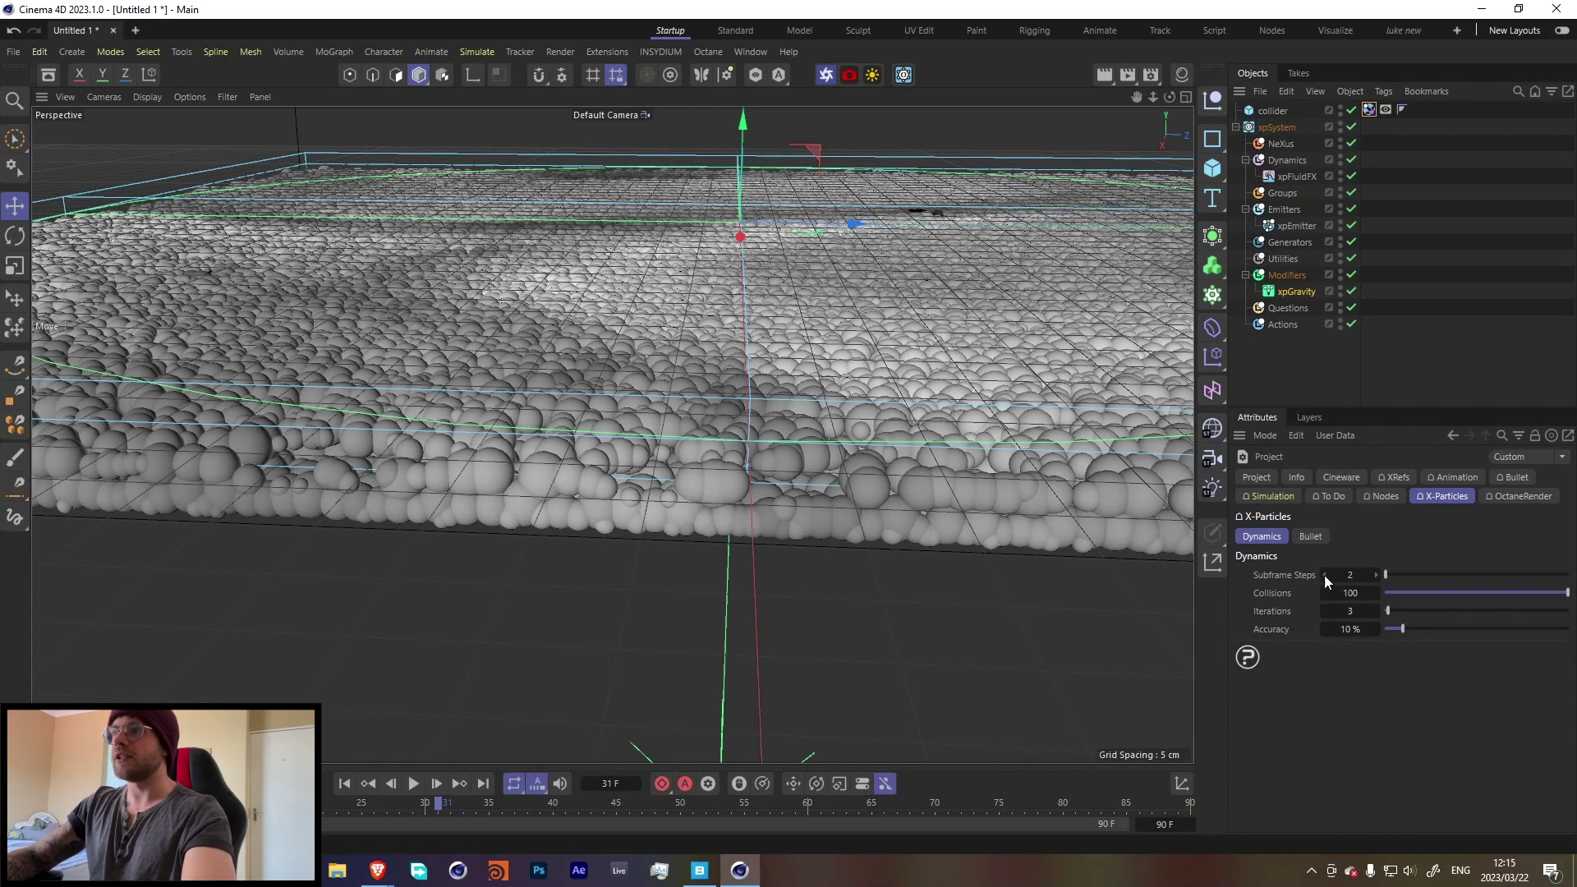
Lower Subframe Steps from 2 to 1 and look down on the particle bed
{"action": "left_click", "coordinate": [1324, 575]}
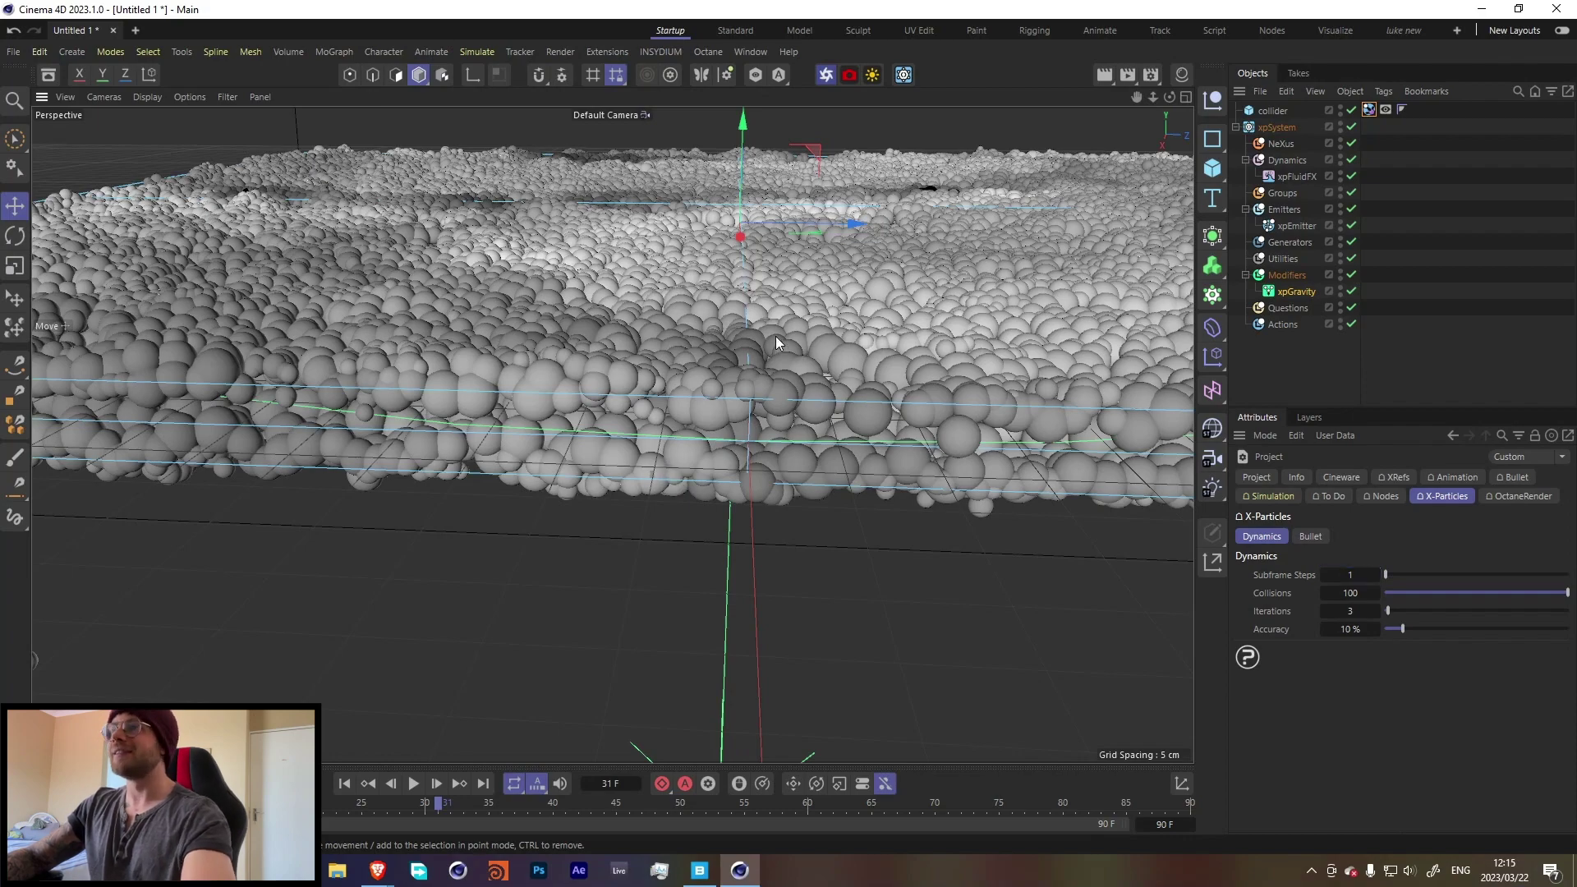
{"action": "left_click_drag", "start_coordinate": [800, 355], "coordinate": [673, 451], "text": "alt"}
{"action": "scroll", "coordinate": [716, 337], "scroll_direction": "down", "scroll_amount": 10}
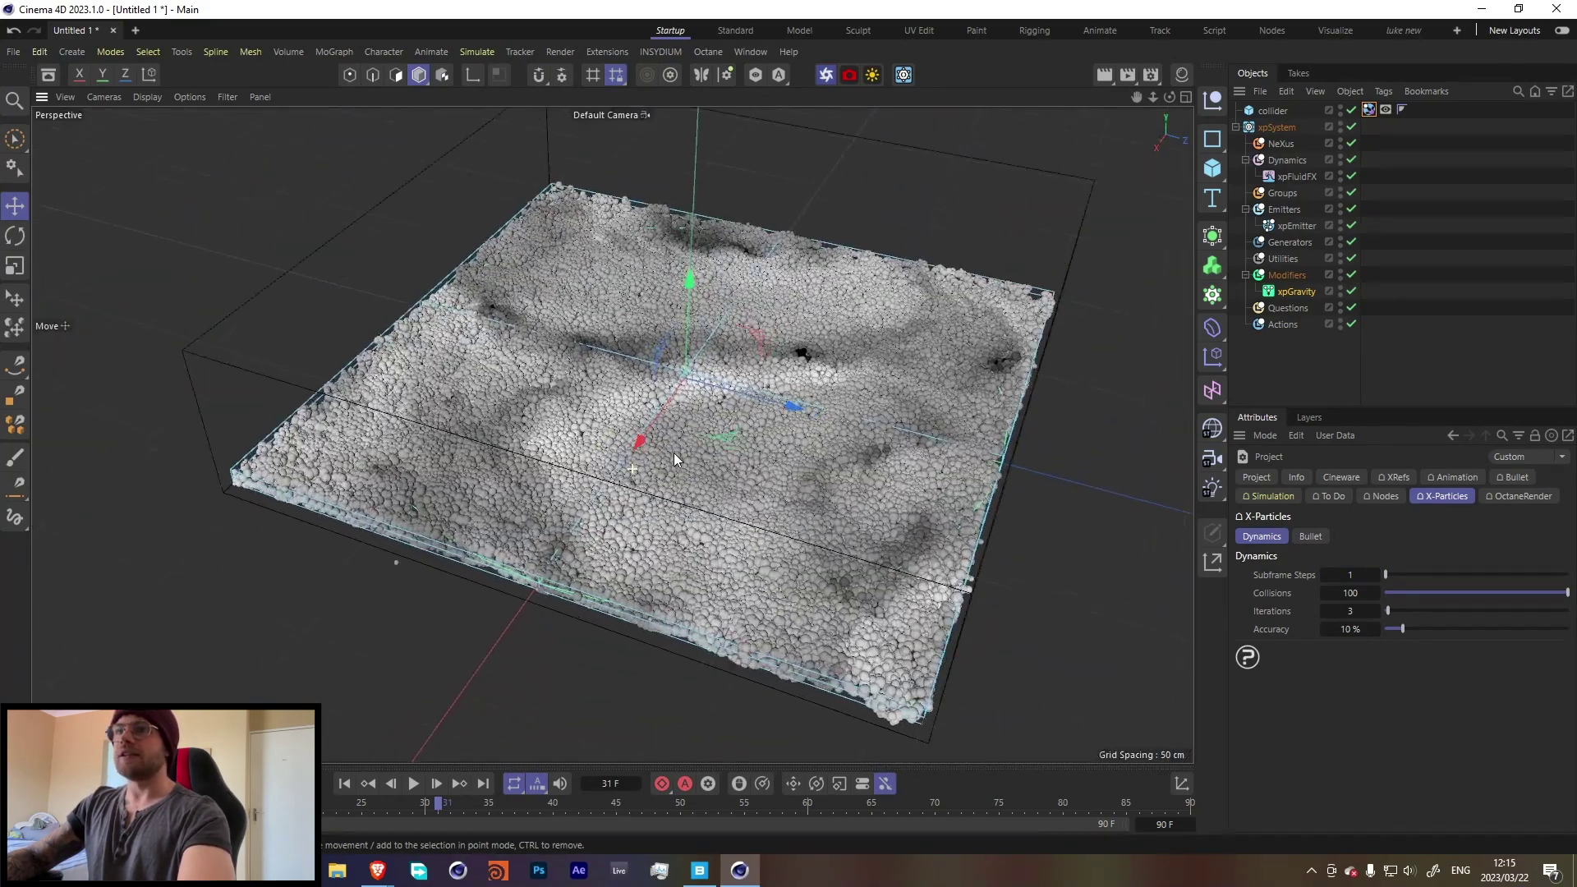
{"action": "scroll", "coordinate": [747, 329], "scroll_direction": "up", "scroll_amount": 3}
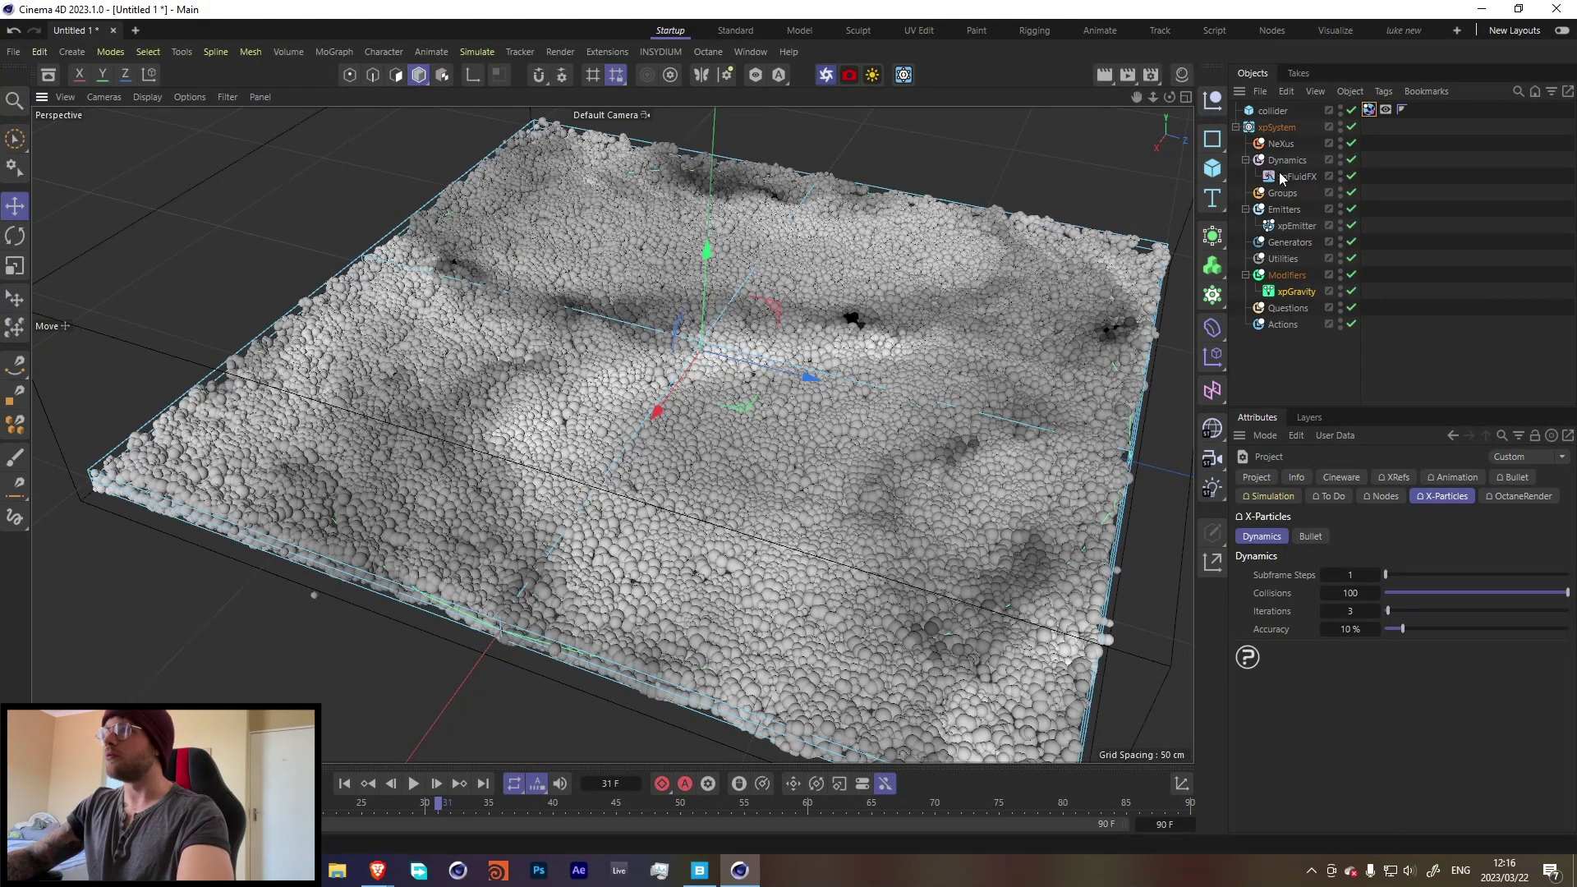
Rename the existing emitter to 'water rock'
{"action": "double_click", "coordinate": [1296, 226]}
{"action": "type", "text": "we"}
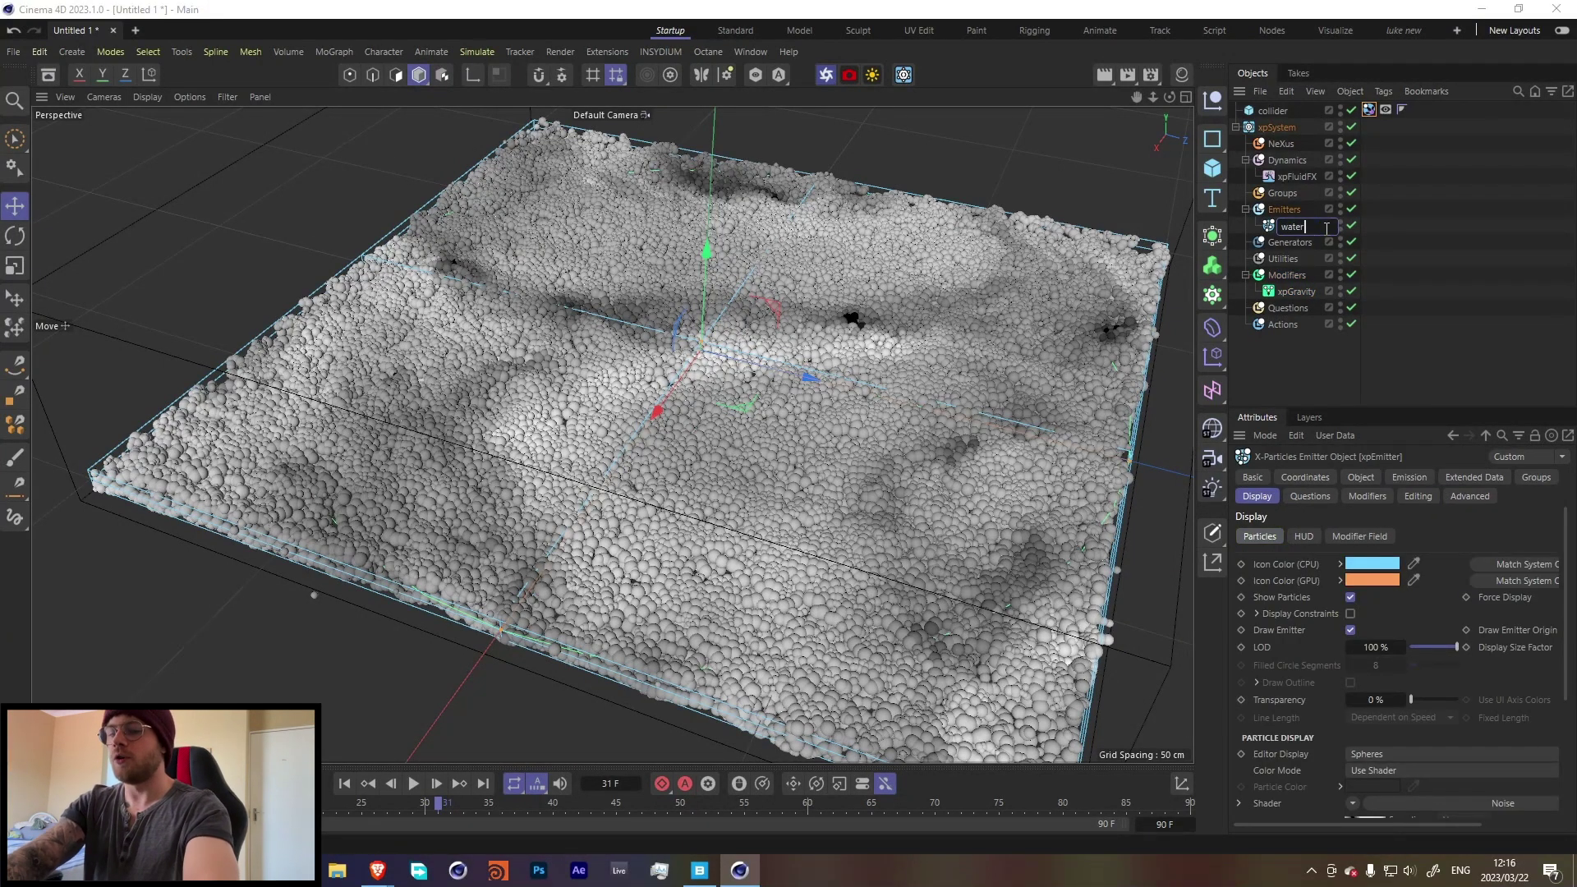
{"action": "key", "text": "Return"}
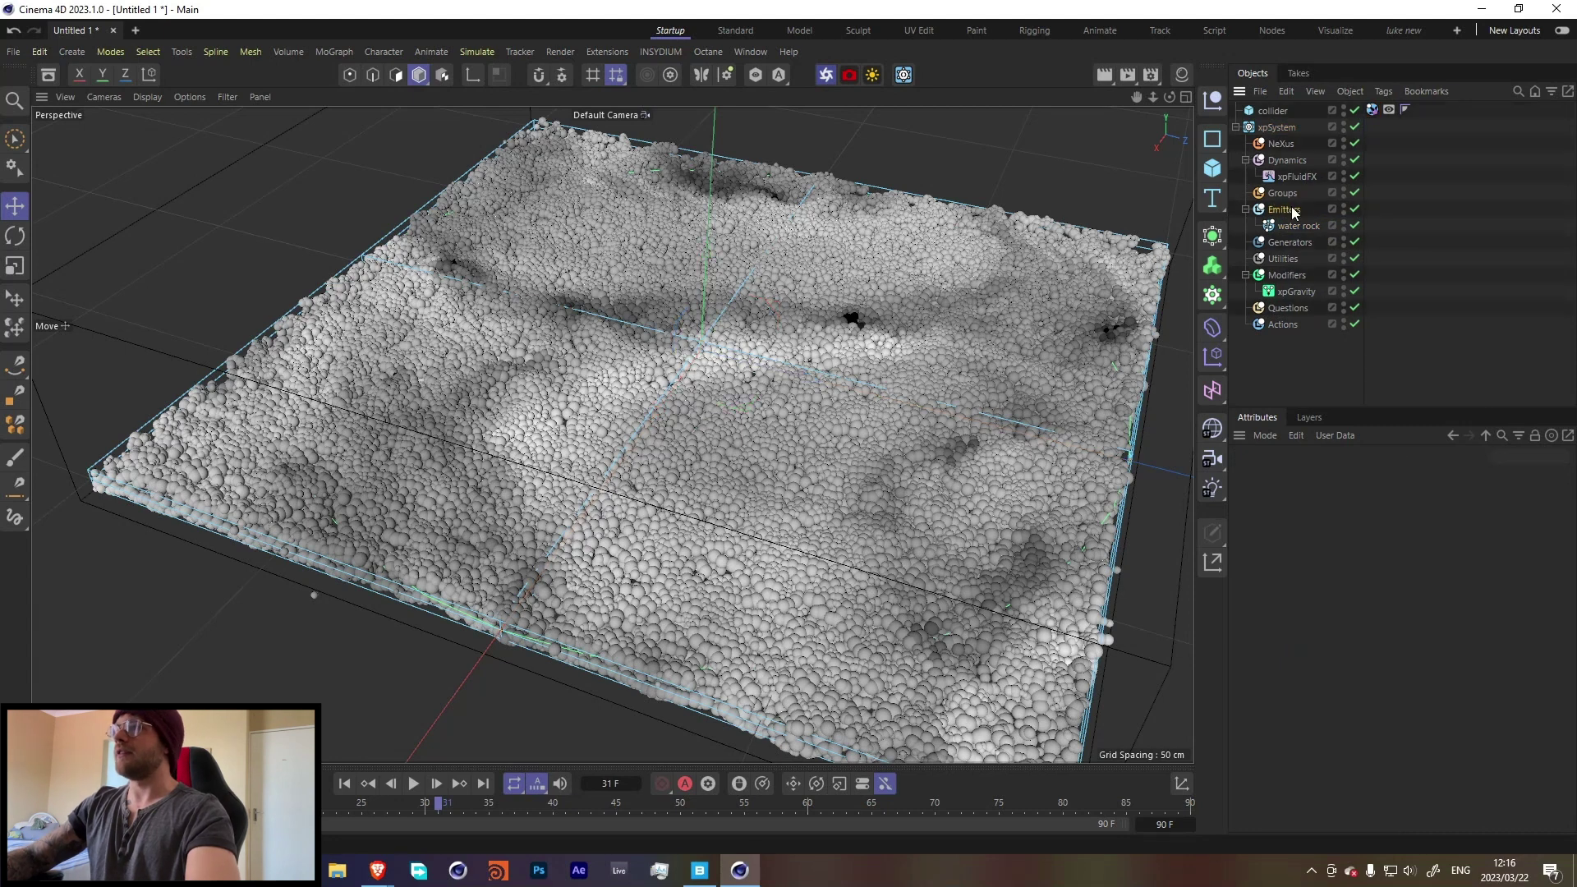
Add a new xpEmitter under Emitters named 'Snake' with a pink icon colour
{"action": "left_click", "coordinate": [1274, 210]}
{"action": "left_click", "coordinate": [1279, 550]}
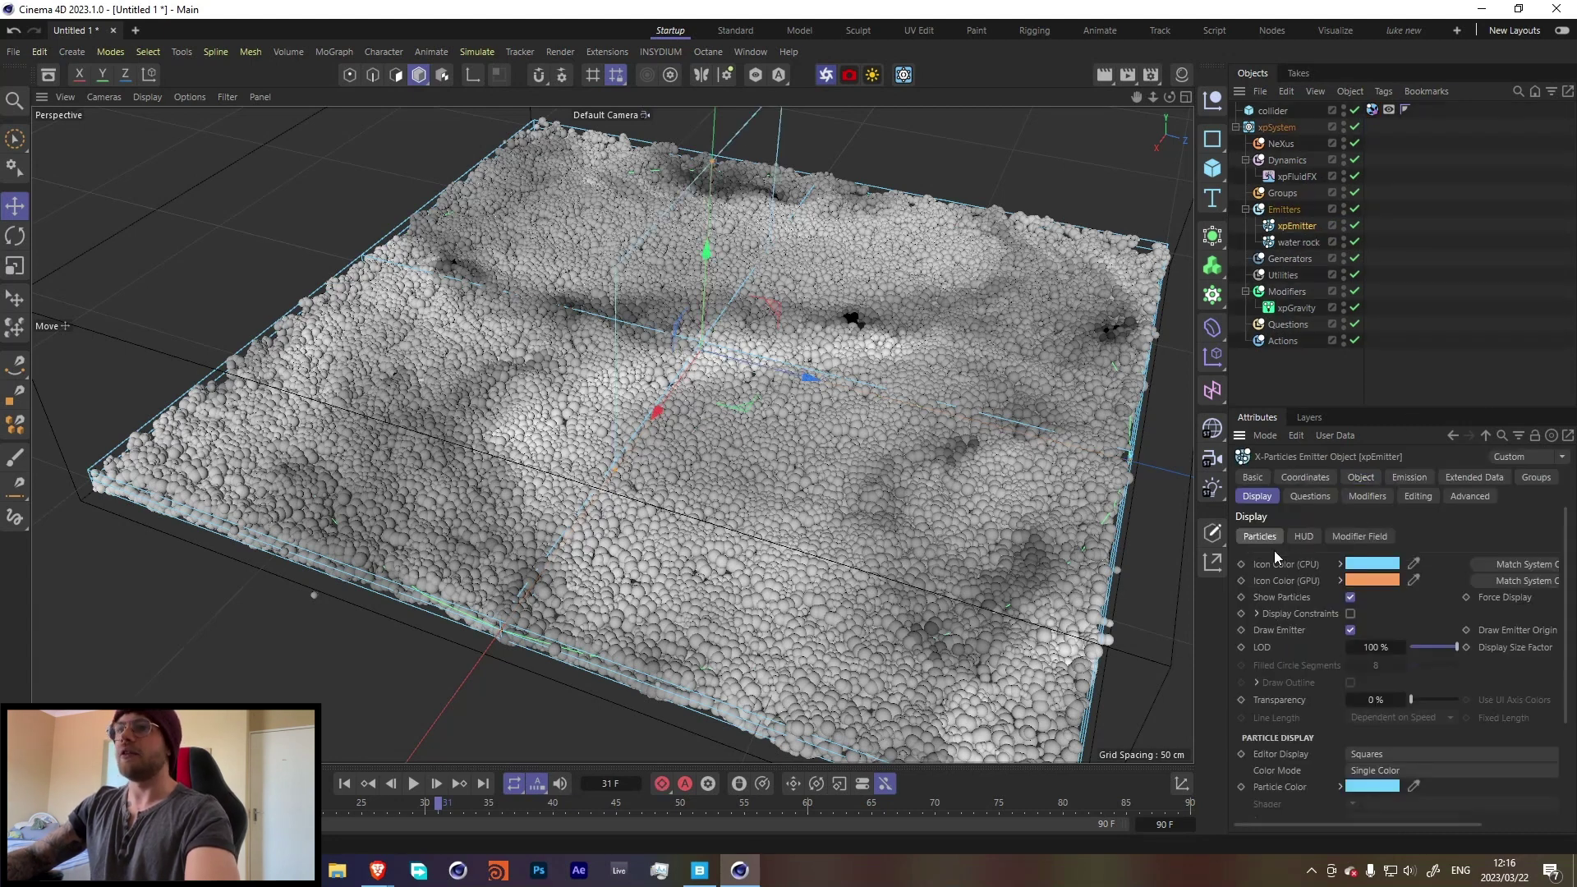
{"action": "double_click", "coordinate": [1294, 226]}
{"action": "type", "text": "s"}
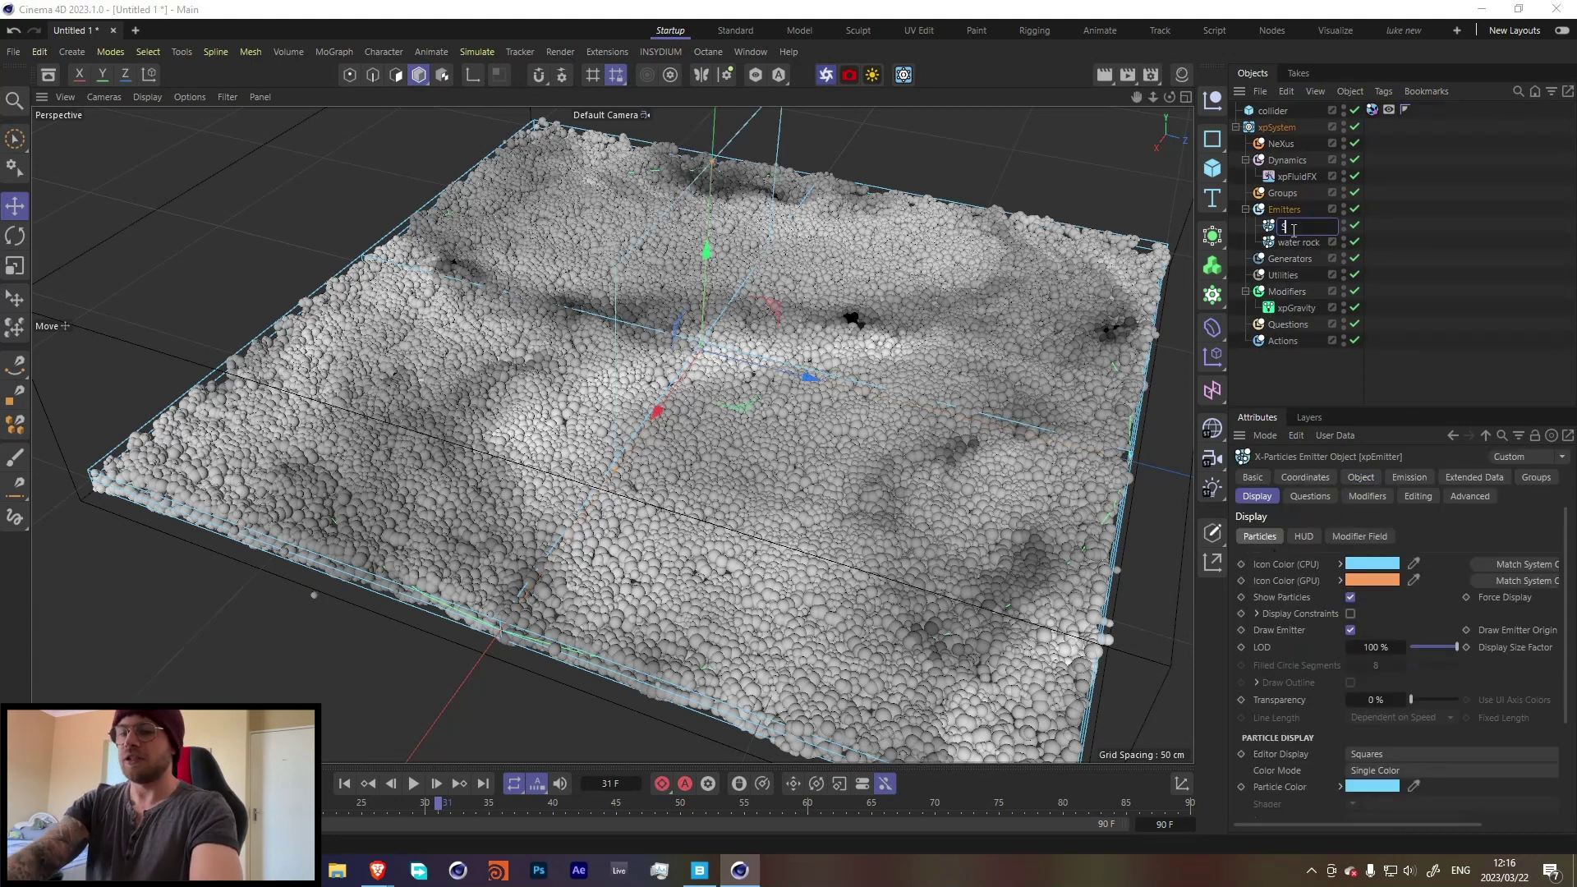
{"action": "type", "text": "nake"}
{"action": "left_click", "coordinate": [1394, 243]}
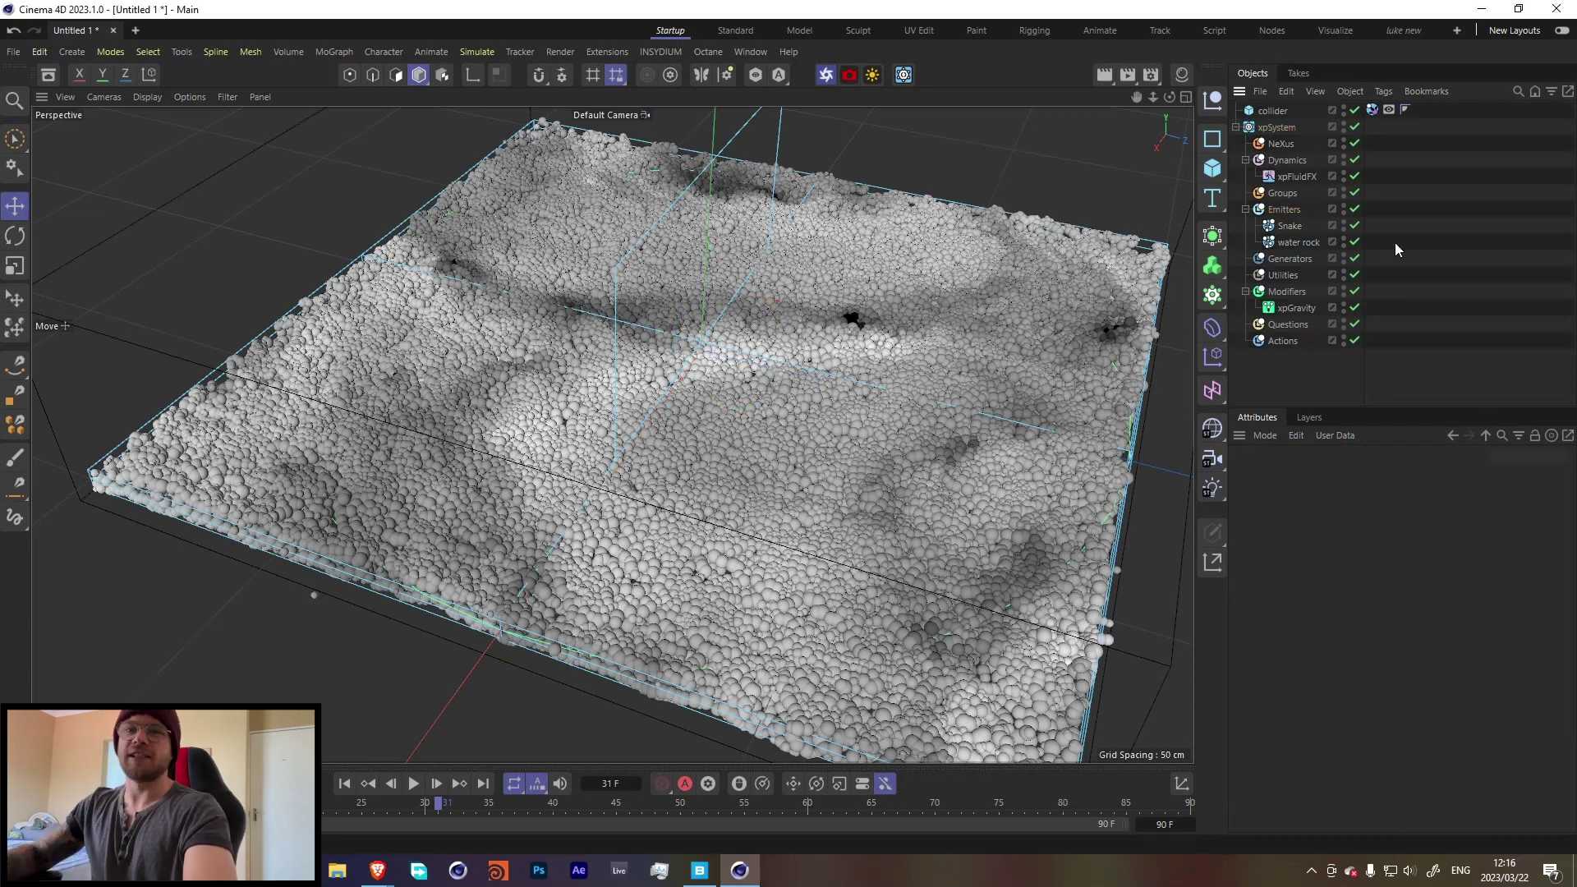
{"action": "left_click", "coordinate": [1295, 230]}
{"action": "left_click", "coordinate": [1370, 565]}
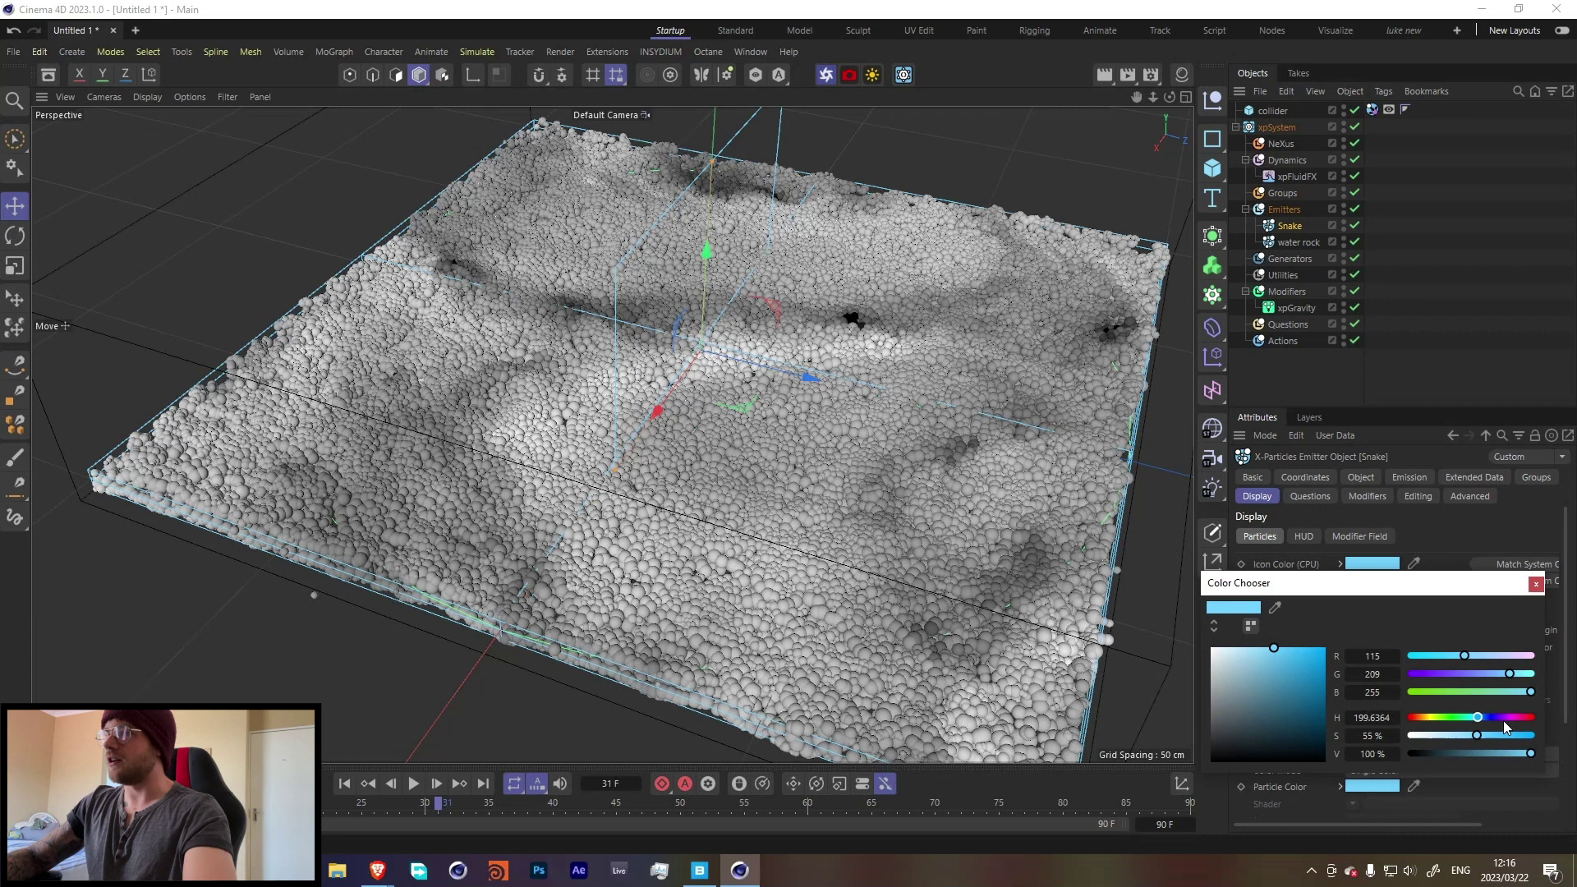
{"action": "left_click", "coordinate": [1506, 719]}
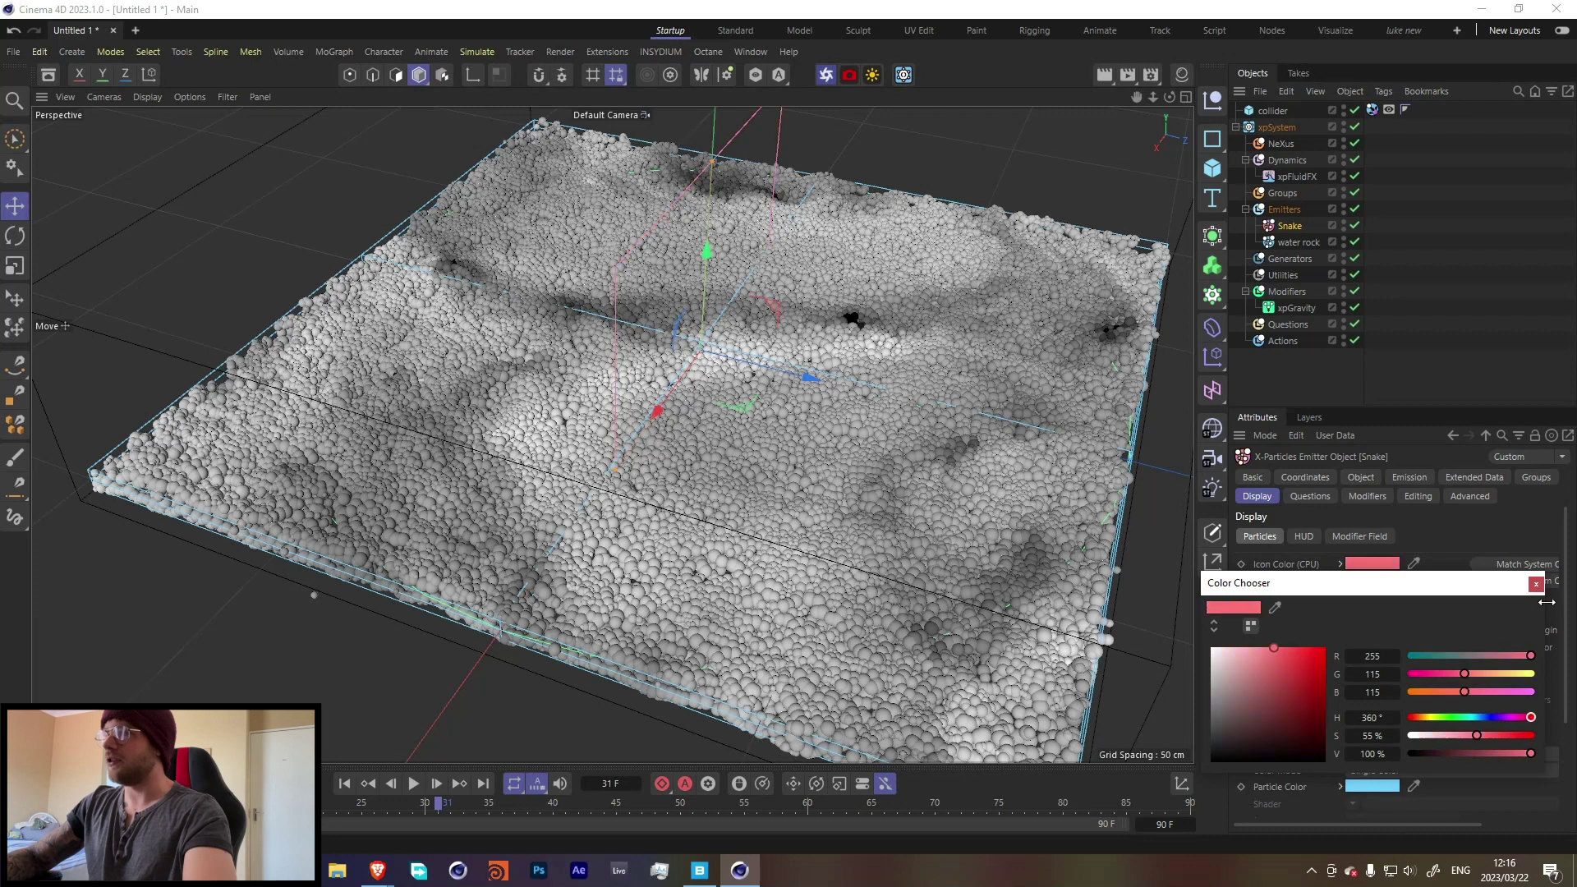
Set the Snake emitter's Width to 8 cm and Height to 5 cm
{"action": "left_click", "coordinate": [1360, 477]}
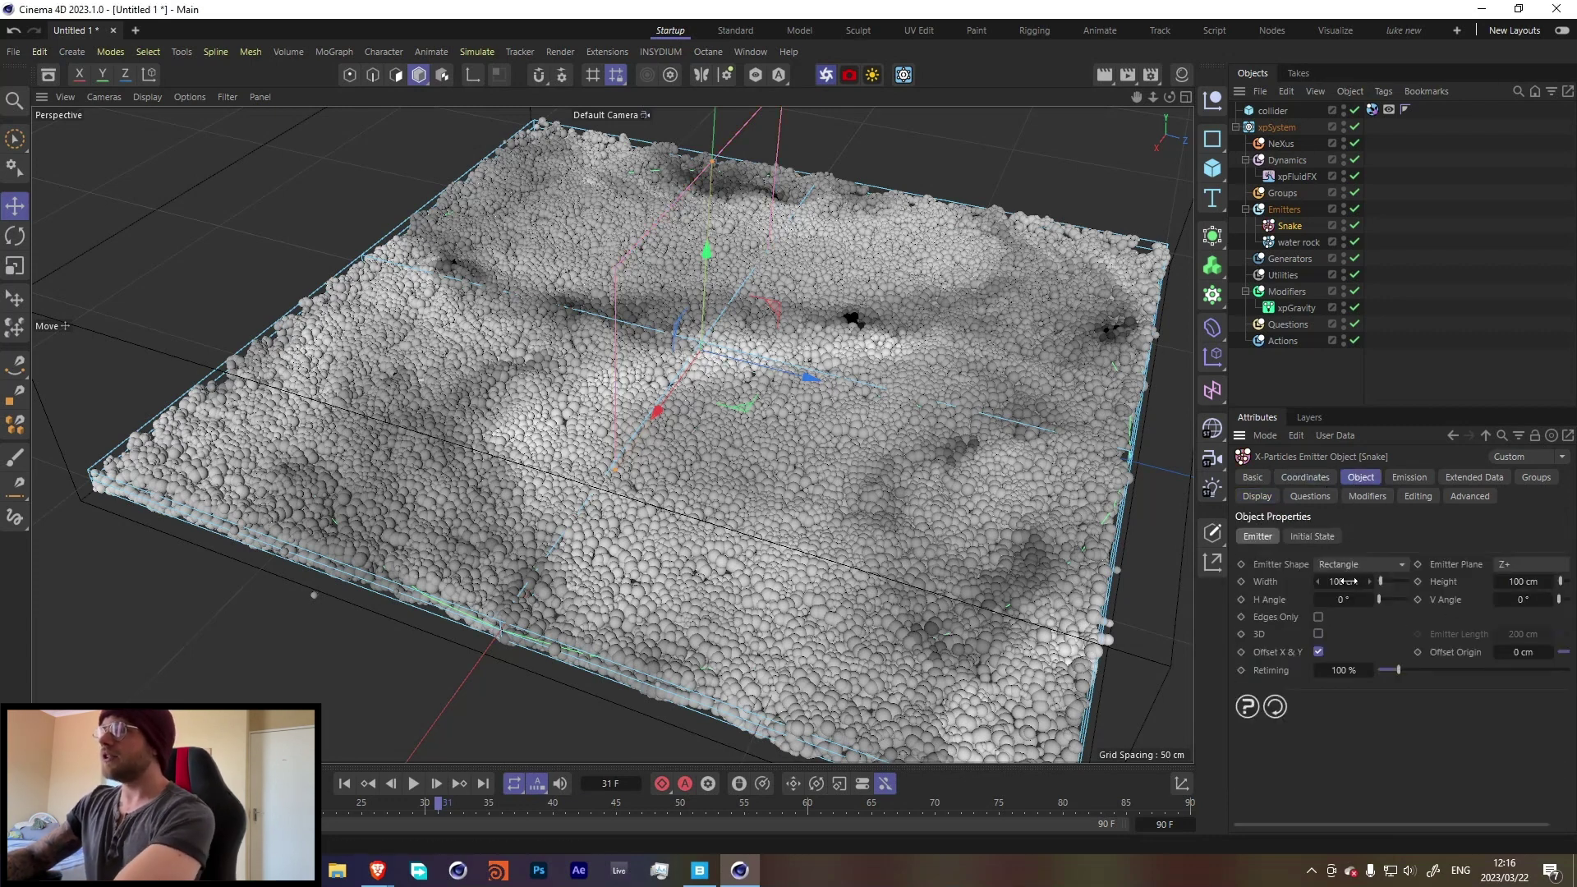
{"action": "left_click", "coordinate": [1343, 581]}
{"action": "type", "text": "8"}
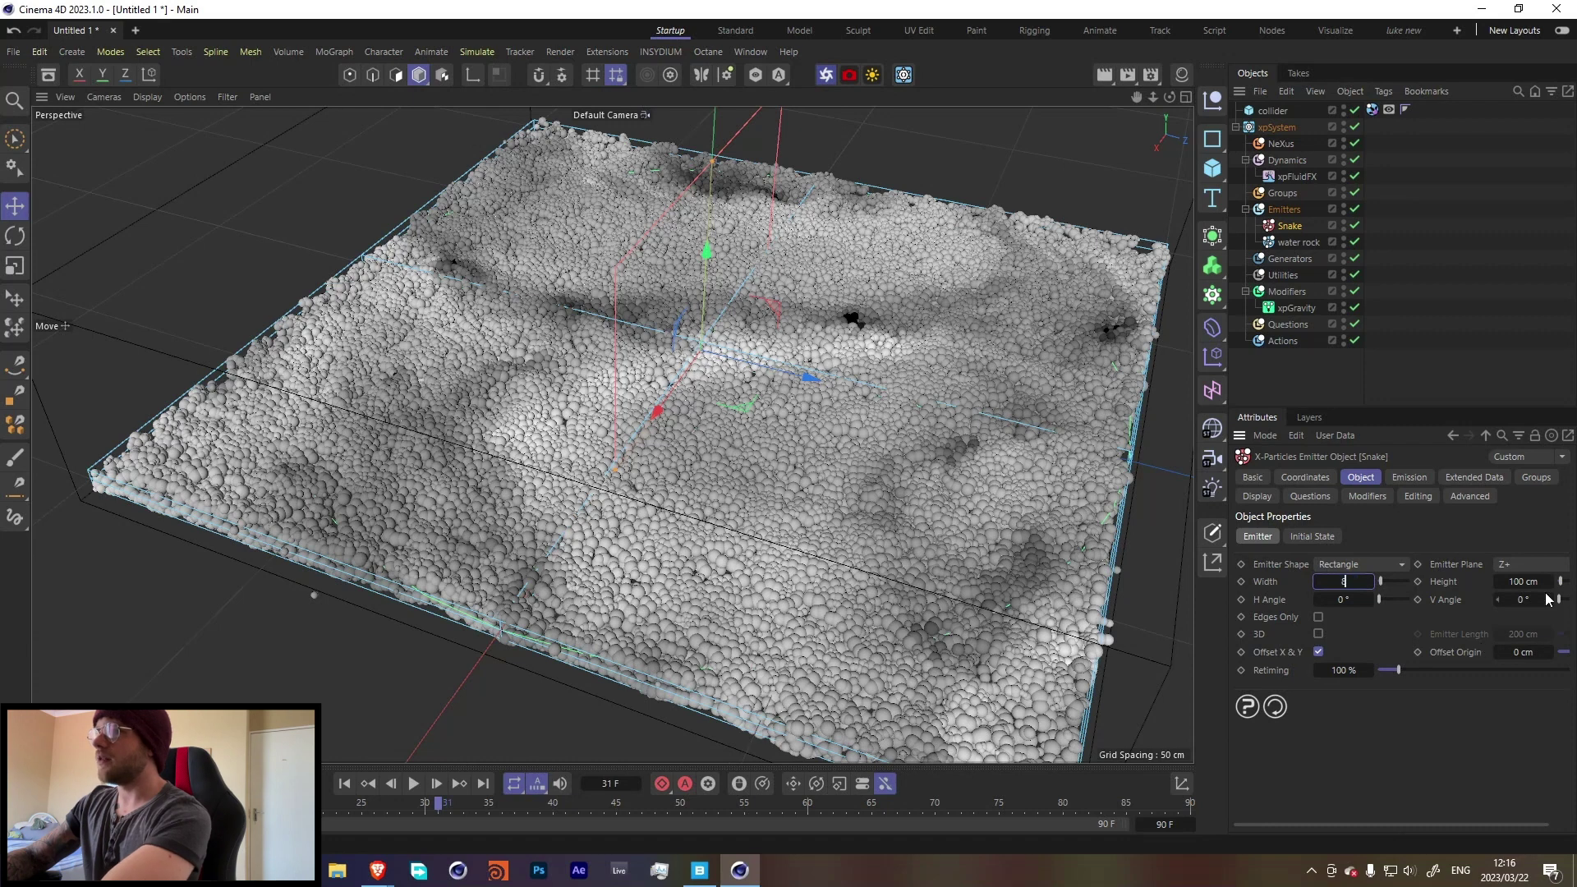
{"action": "key", "text": "Tab"}
{"action": "type", "text": "5"}
{"action": "key", "text": "Return"}
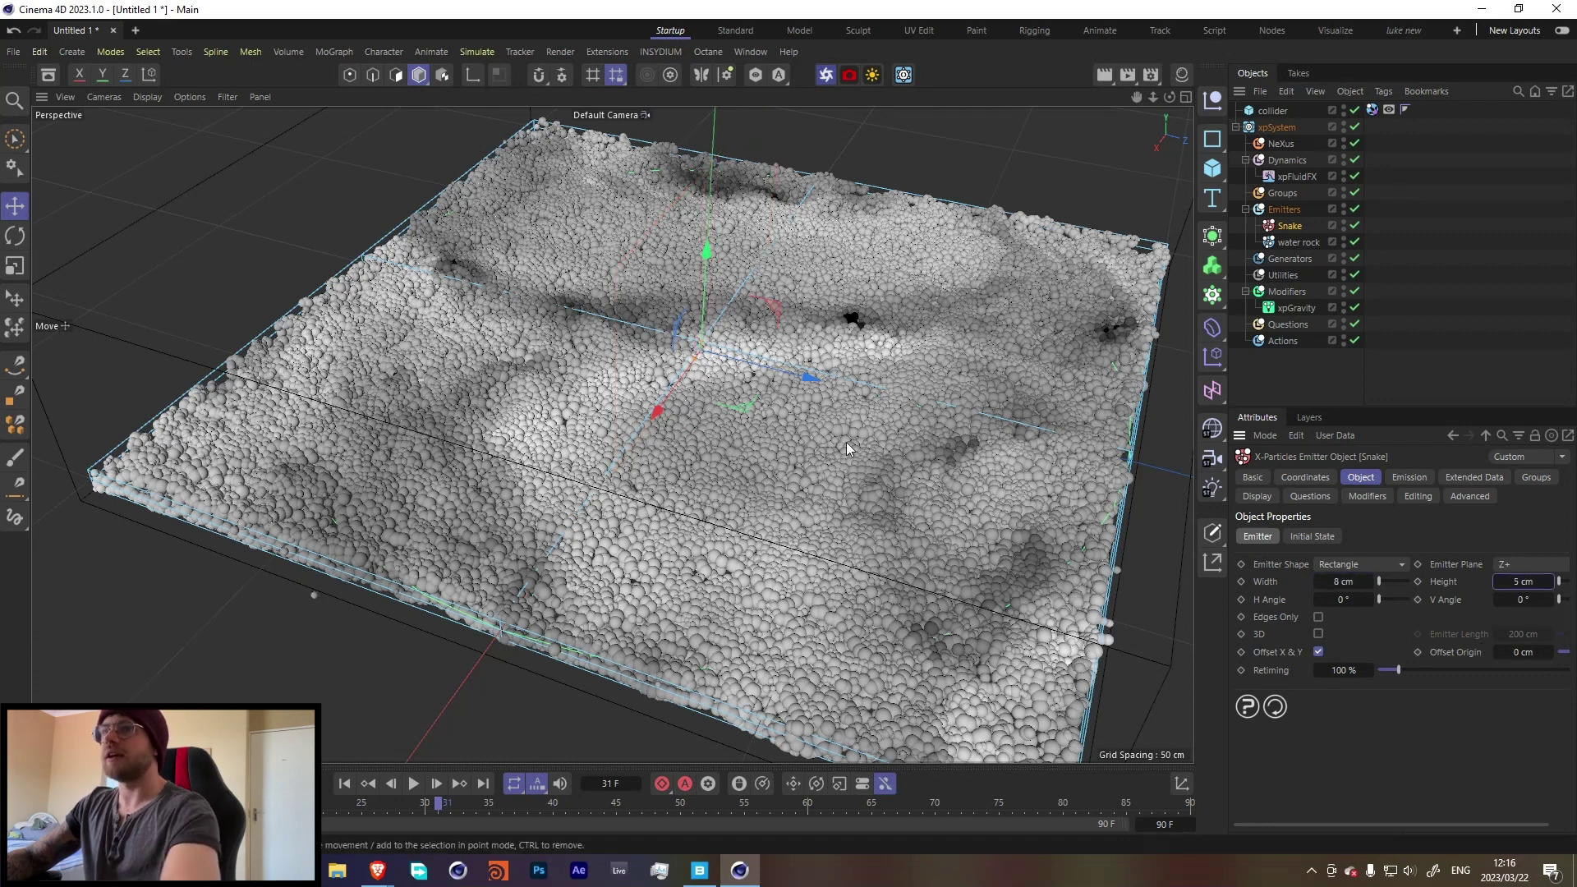
Move the Snake emitter to the box's front edge and set its R.H heading to 90°
{"action": "left_click_drag", "start_coordinate": [686, 392], "coordinate": [616, 593]}
{"action": "key", "text": "r"}
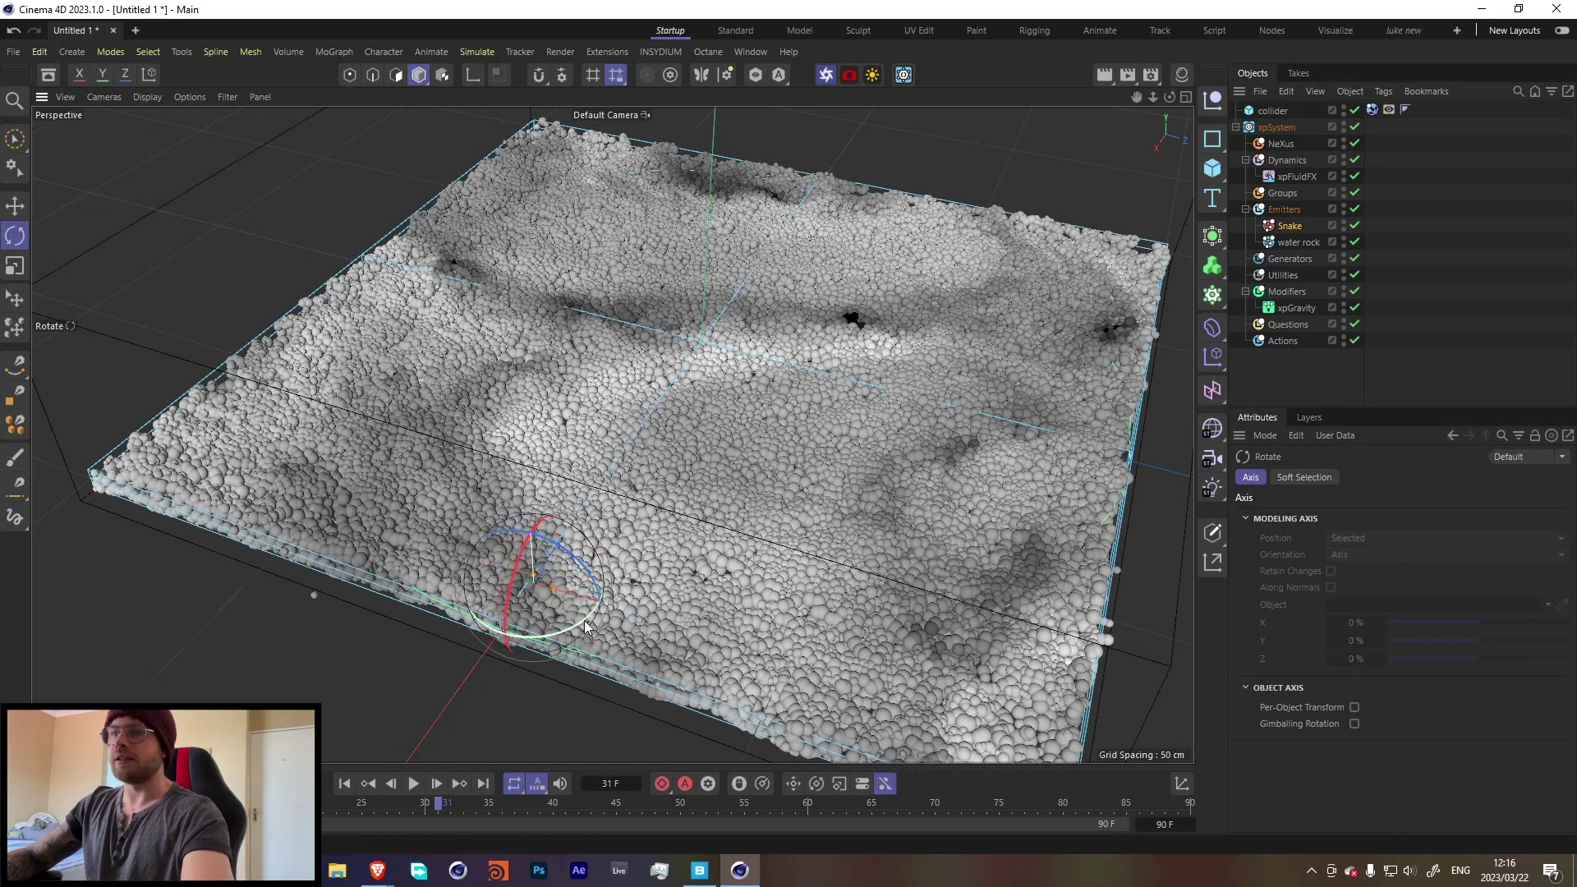
{"action": "left_click", "coordinate": [1287, 226]}
{"action": "left_click", "coordinate": [1305, 477]}
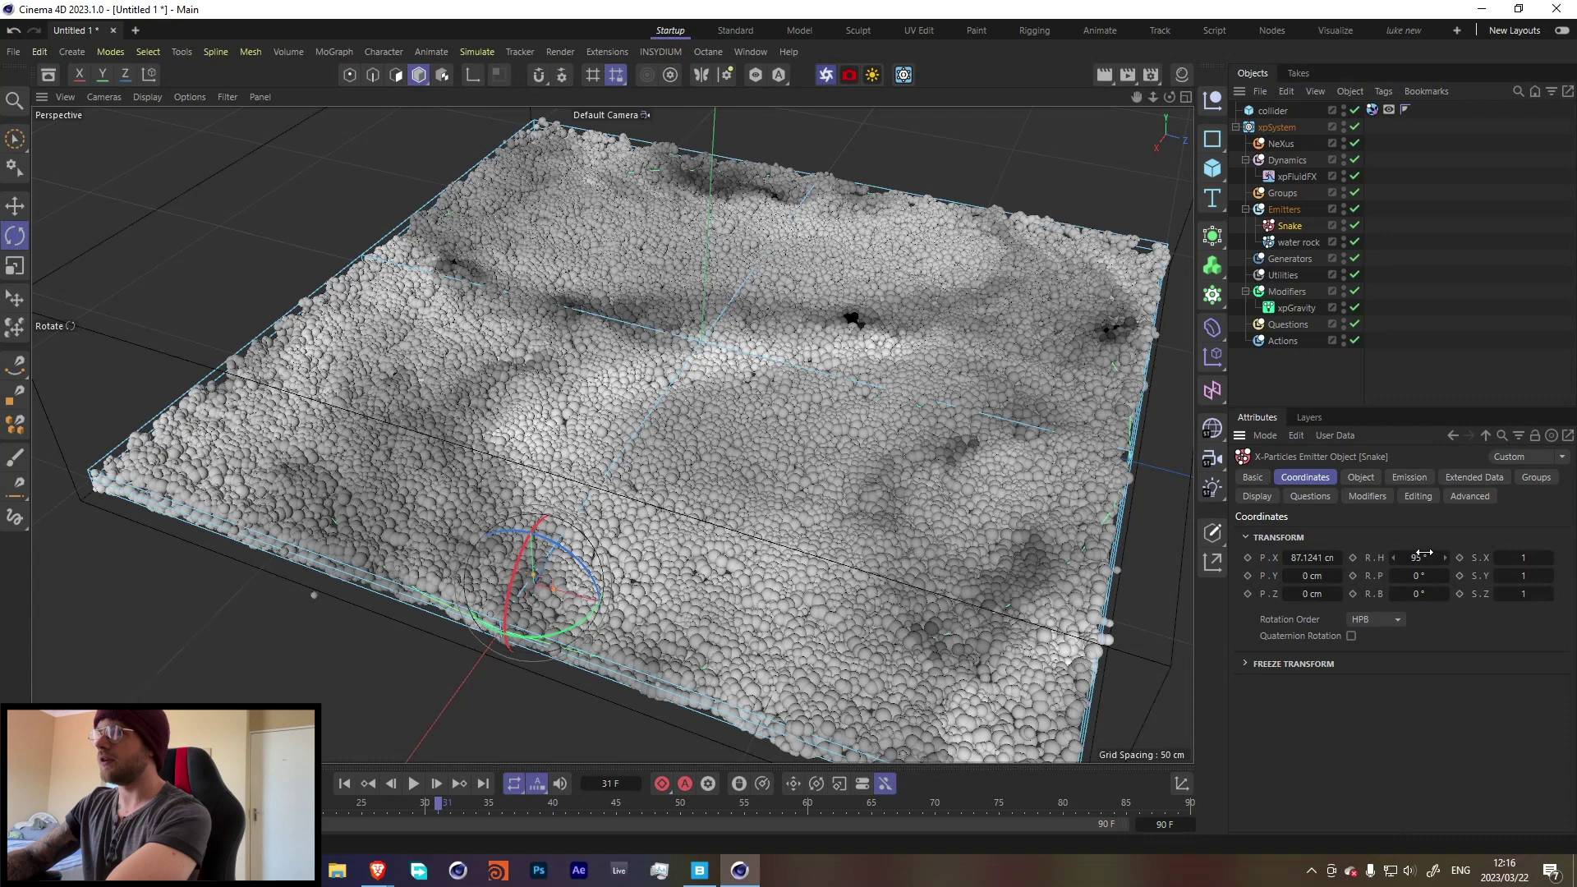
{"action": "double_click", "coordinate": [1419, 557]}
{"action": "type", "text": "90"}
{"action": "key", "text": "Return"}
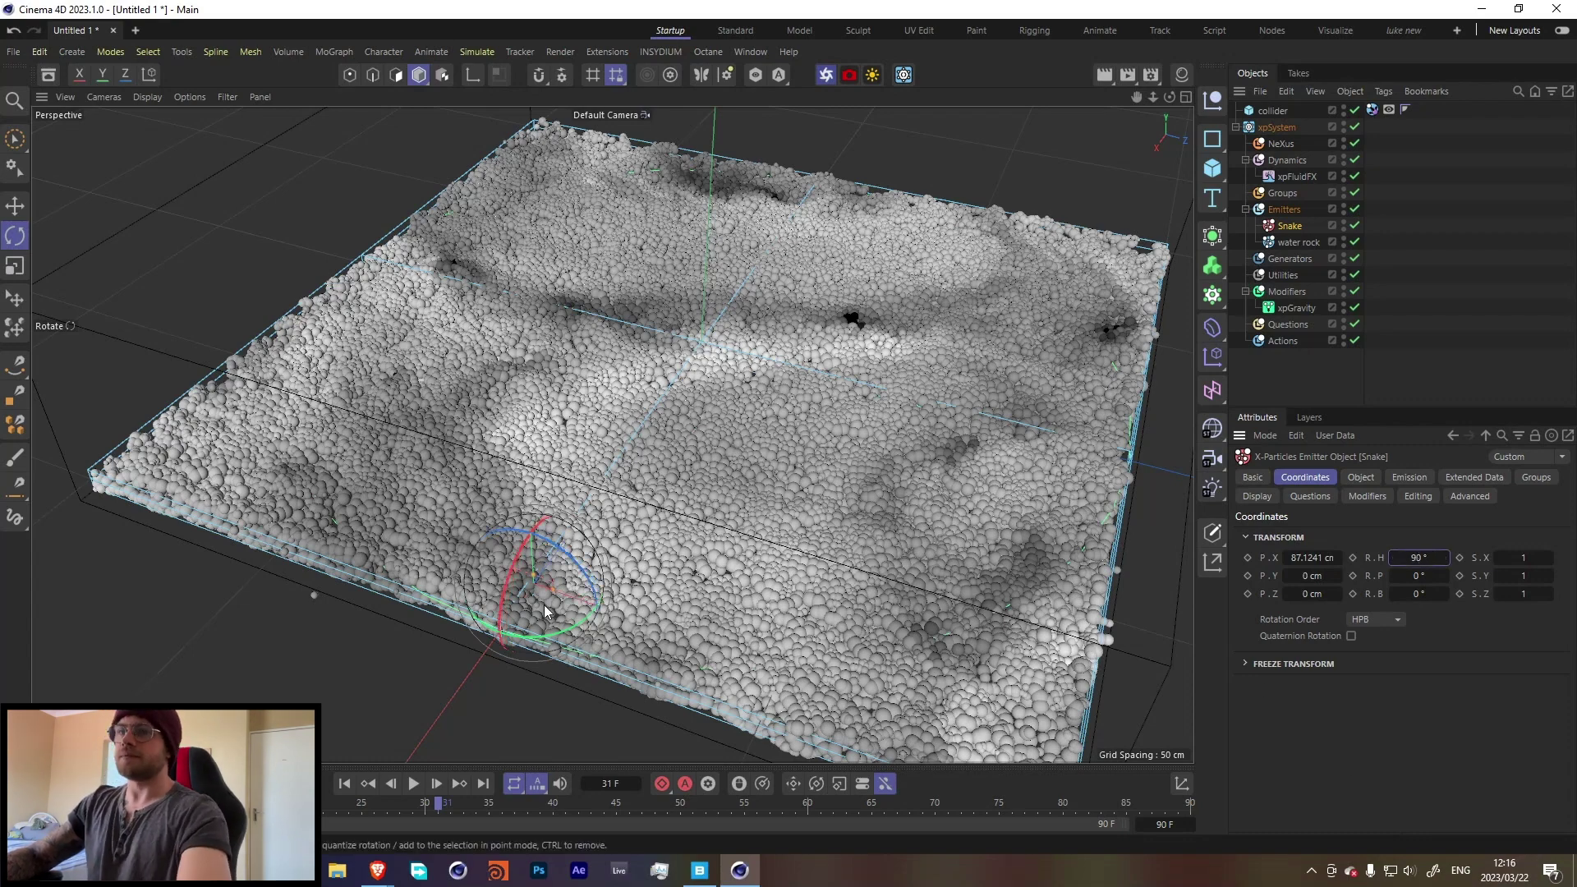
{"action": "key", "text": "e"}
{"action": "left_click_drag", "start_coordinate": [624, 608], "coordinate": [510, 521], "text": "alt"}
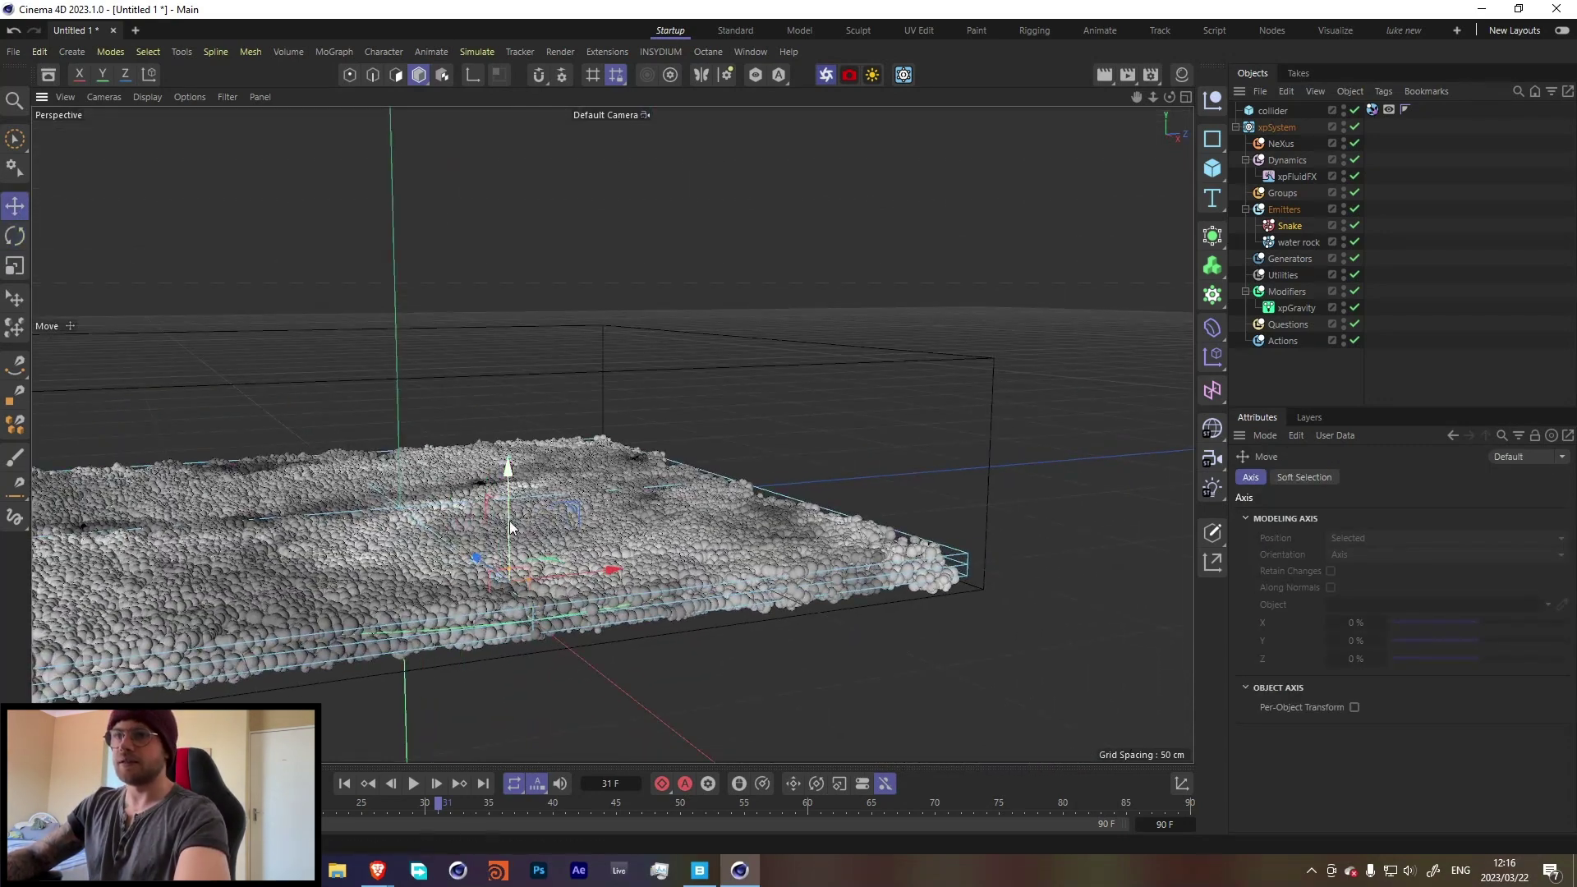
Replay the simulation from the first frame and orbit around the particle box
{"action": "left_click", "coordinate": [343, 784]}
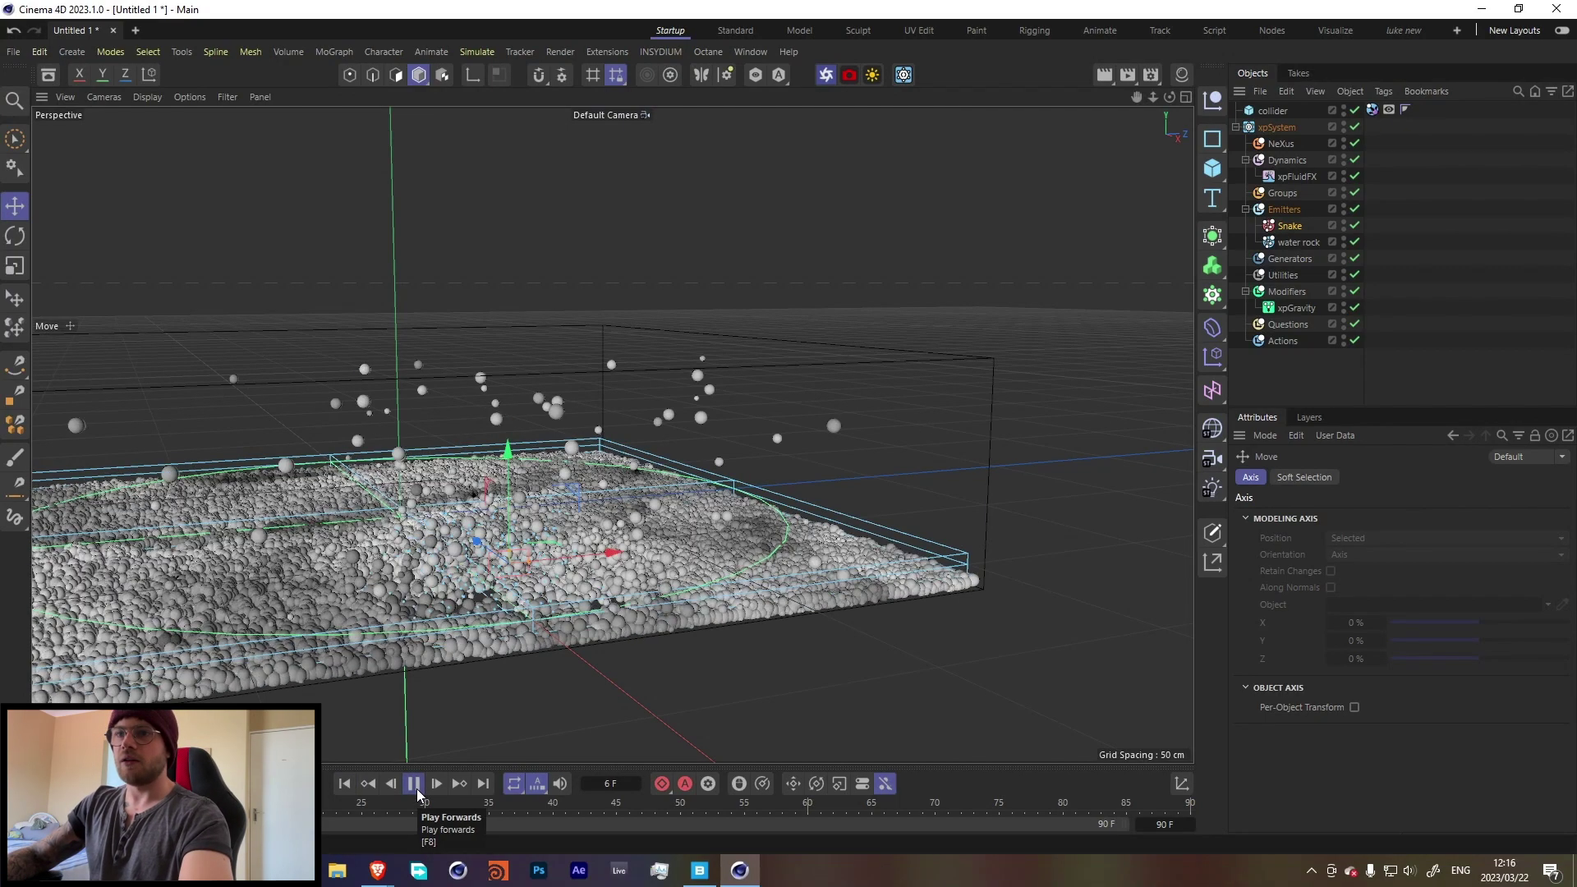
{"action": "left_click", "coordinate": [413, 784]}
{"action": "left_click_drag", "start_coordinate": [522, 563], "coordinate": [271, 433], "text": "alt"}
{"action": "left_click_drag", "start_coordinate": [441, 565], "coordinate": [993, 503], "text": "alt"}
Set the Snake emitter's Editor Display to Spheres and replay from the start
{"action": "left_click", "coordinate": [1288, 227]}
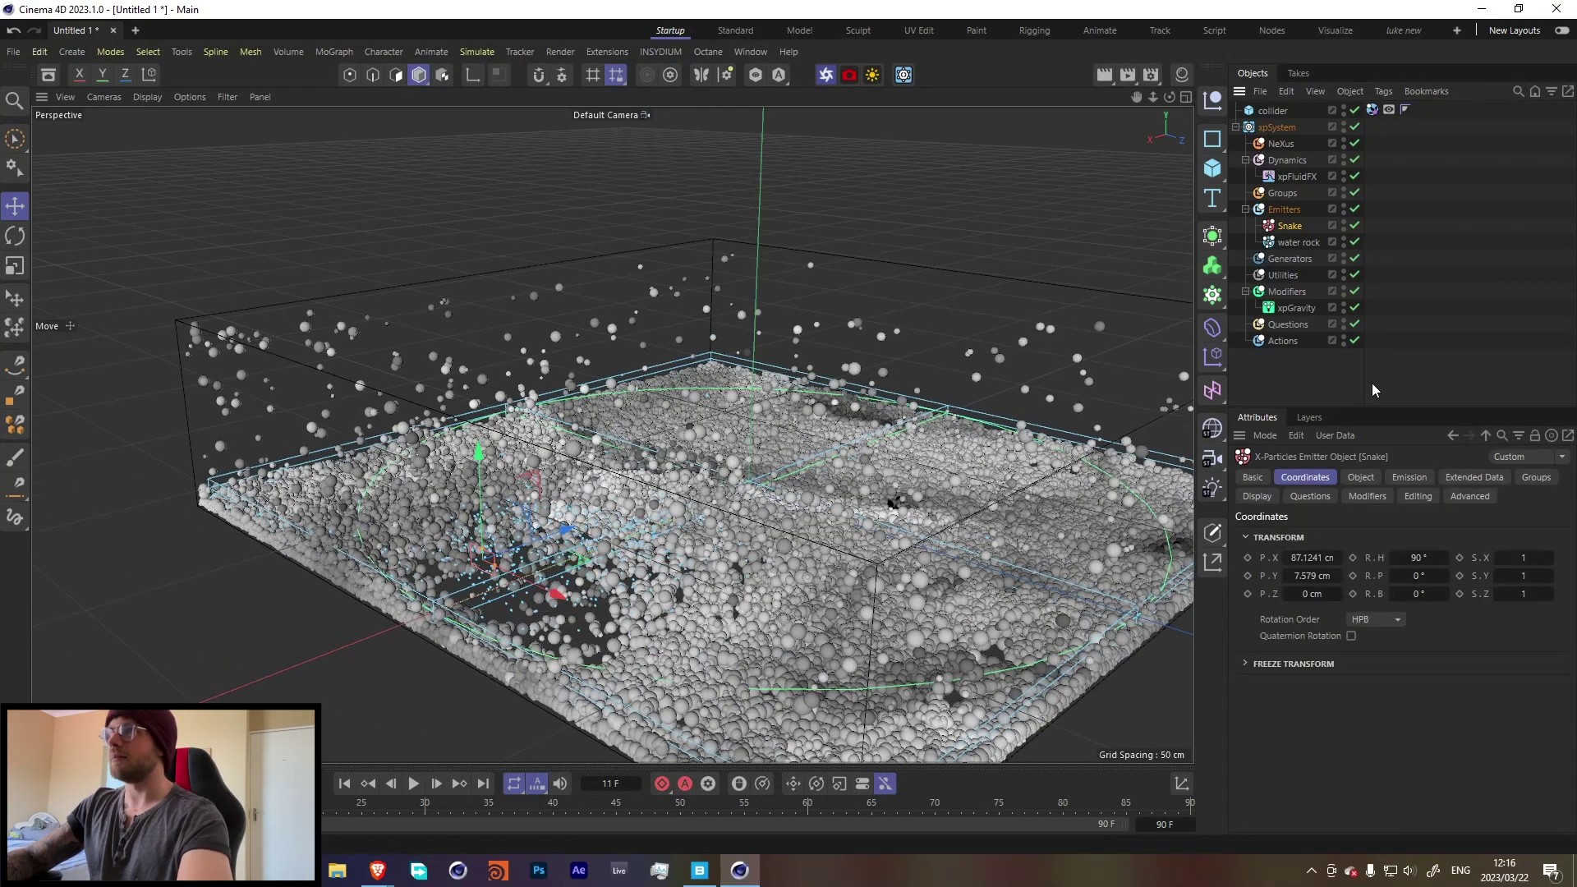
{"action": "left_click", "coordinate": [1256, 496]}
{"action": "left_click", "coordinate": [1378, 753]}
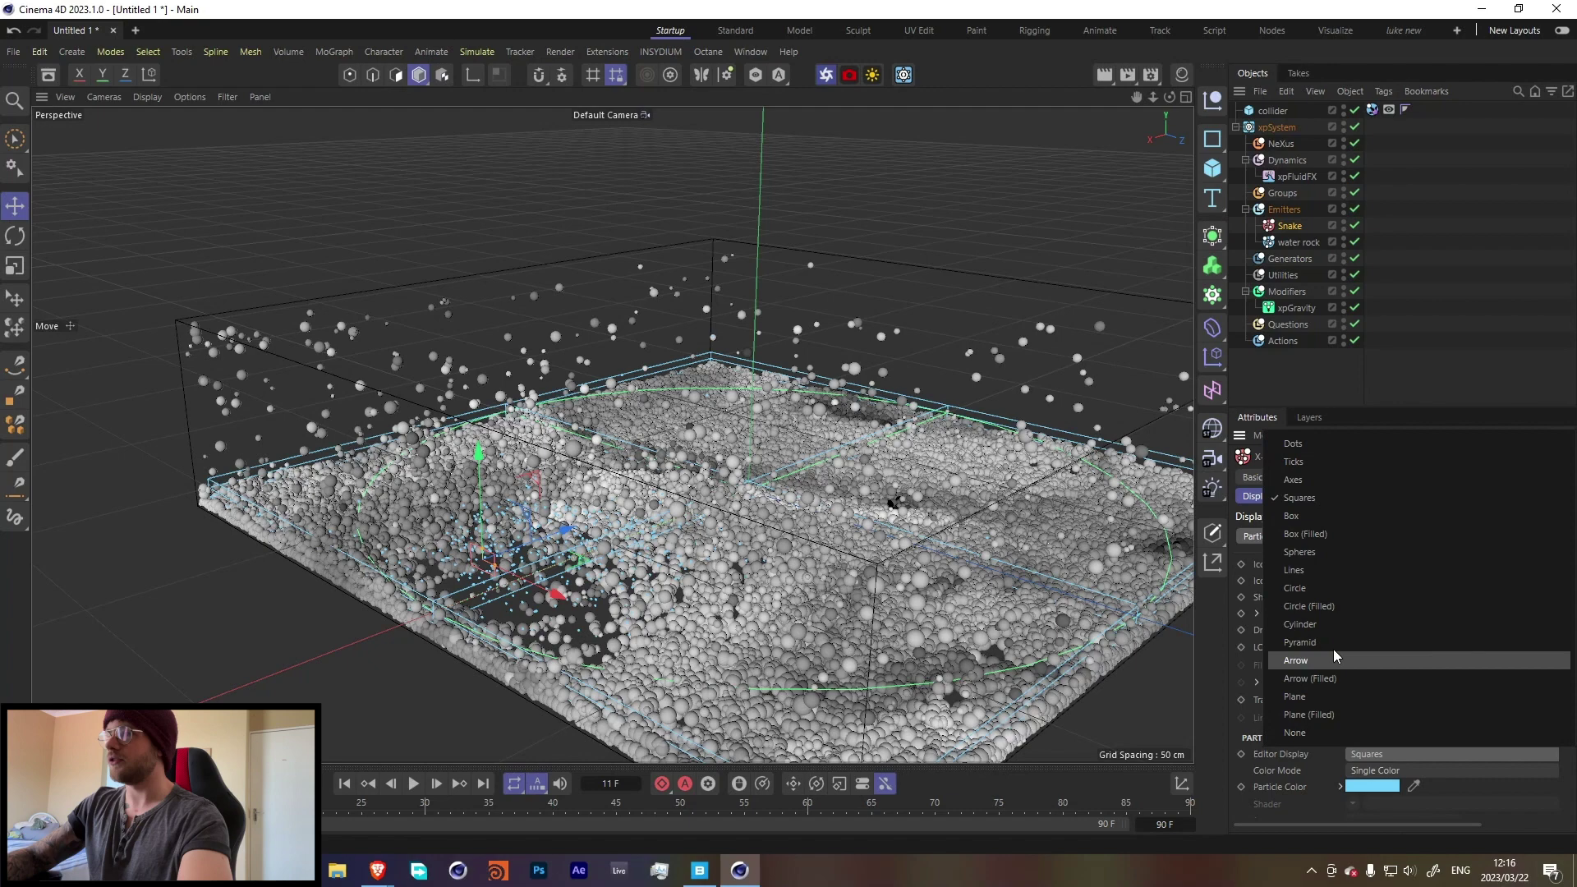
{"action": "left_click", "coordinate": [1306, 552]}
{"action": "left_click", "coordinate": [344, 784]}
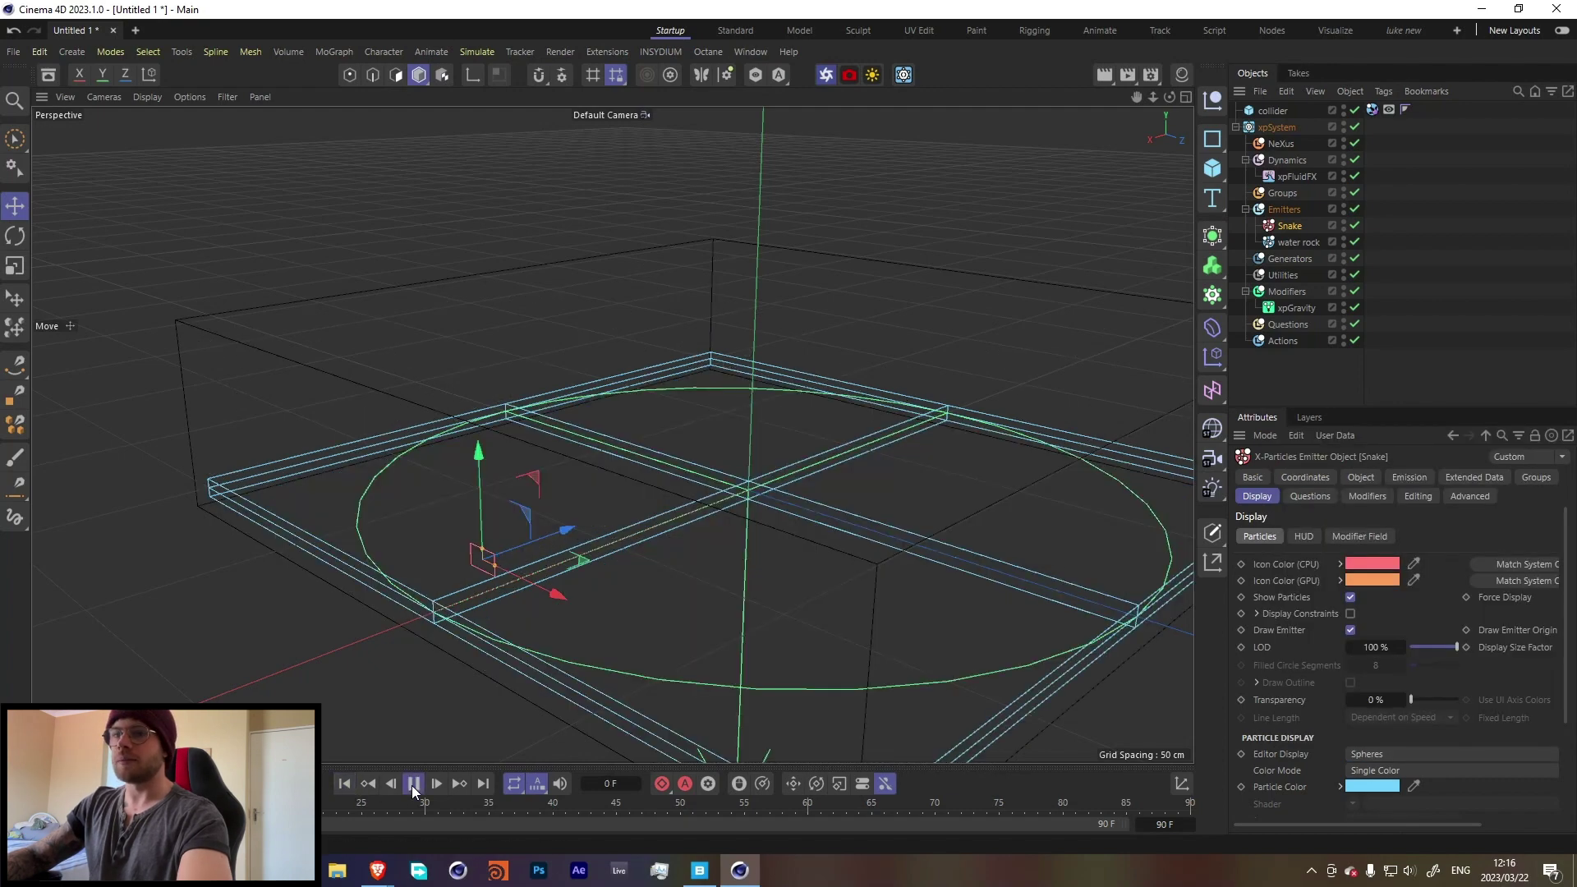
{"action": "left_click", "coordinate": [413, 783]}
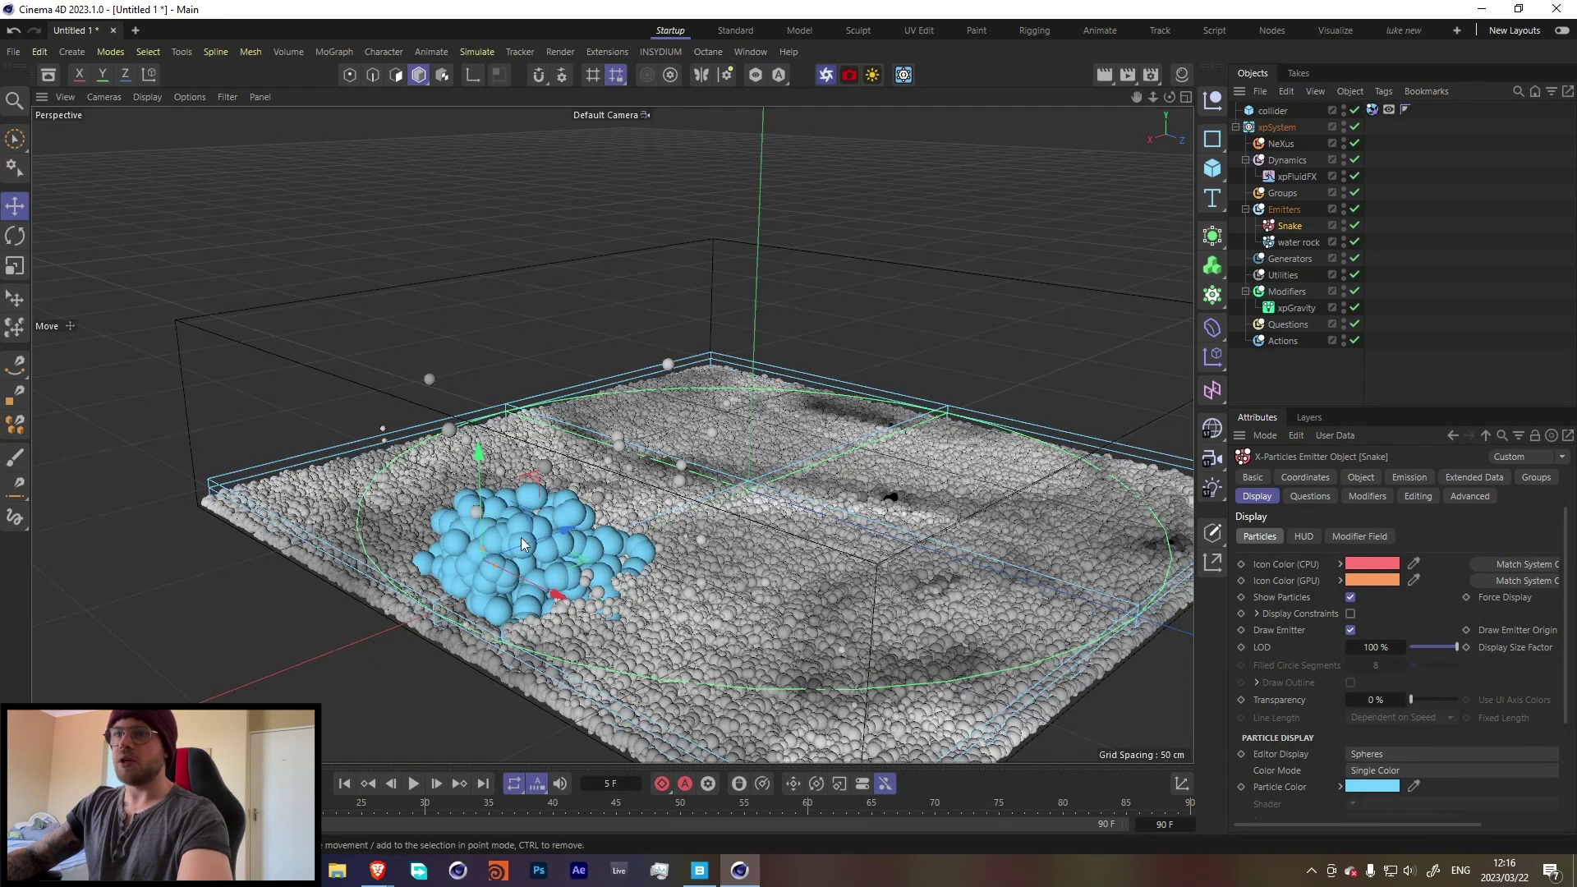
Set the emission Radius variation to .5
{"action": "left_click", "coordinate": [1409, 477]}
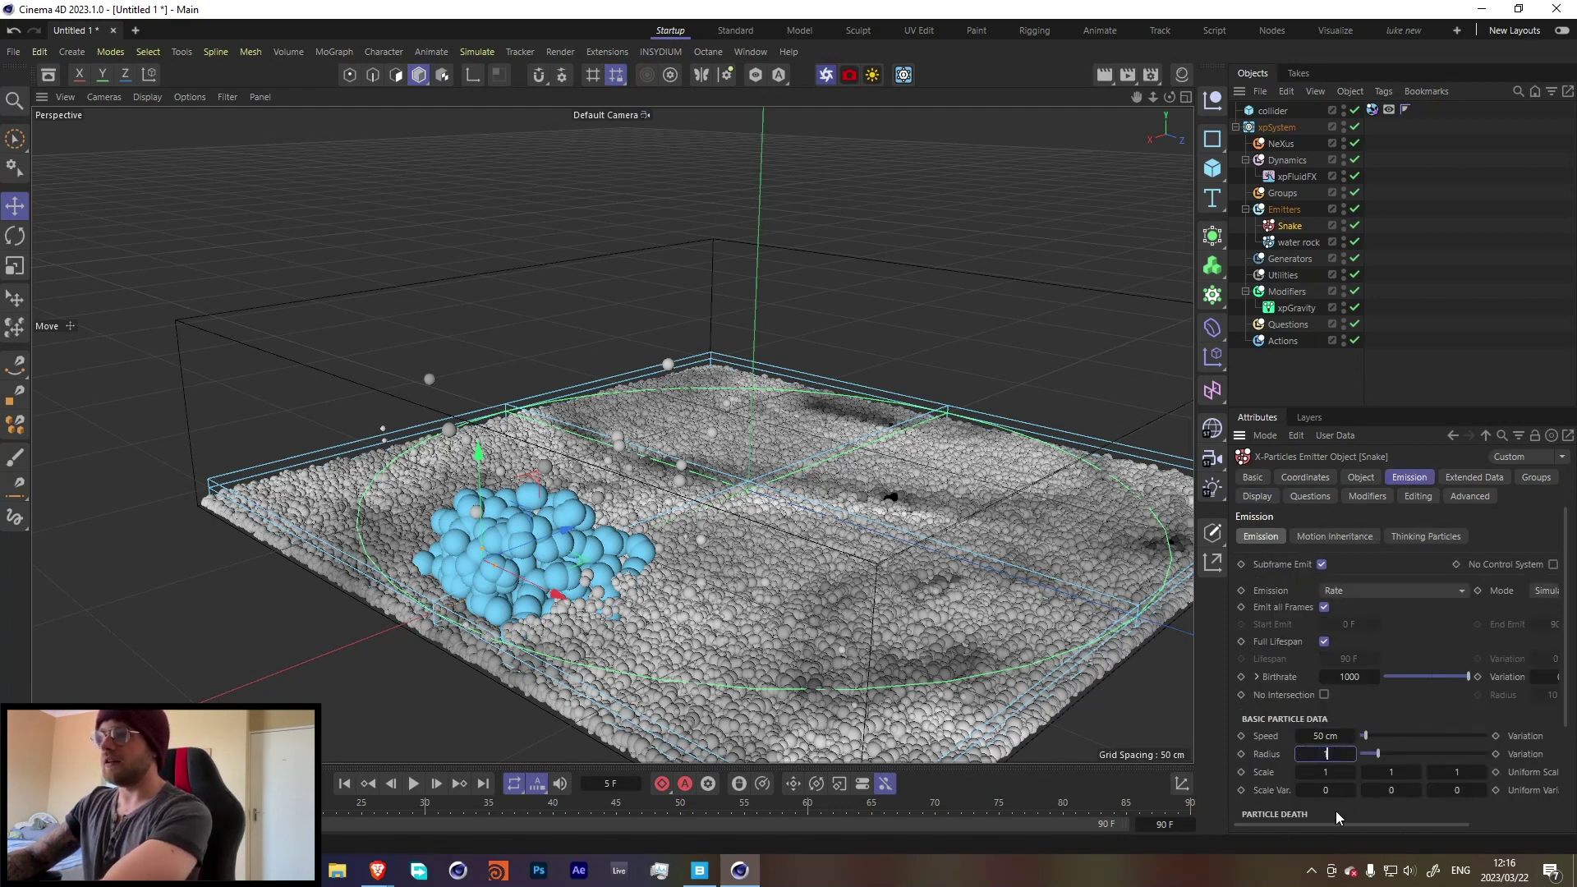
{"action": "left_click_drag", "start_coordinate": [1330, 824], "coordinate": [1272, 826]}
{"action": "left_click", "coordinate": [1492, 753]}
{"action": "type", "text": ".5"}
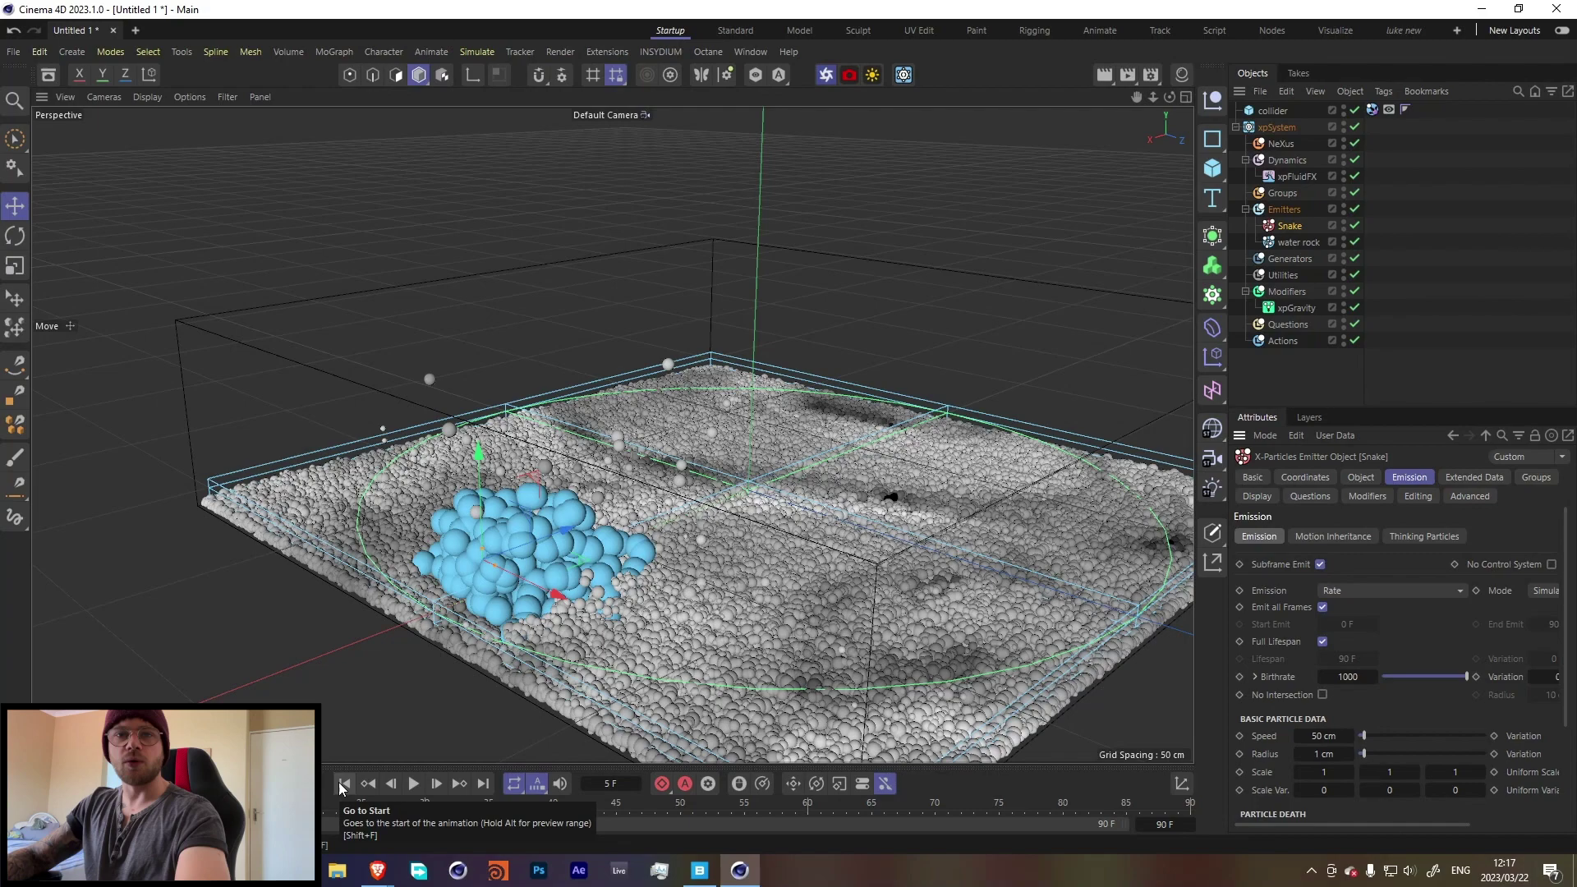
Replay from the start with the view zoomed on the Snake emitter, stopping at frame 67
{"action": "left_click", "coordinate": [344, 784]}
{"action": "left_click", "coordinate": [413, 783]}
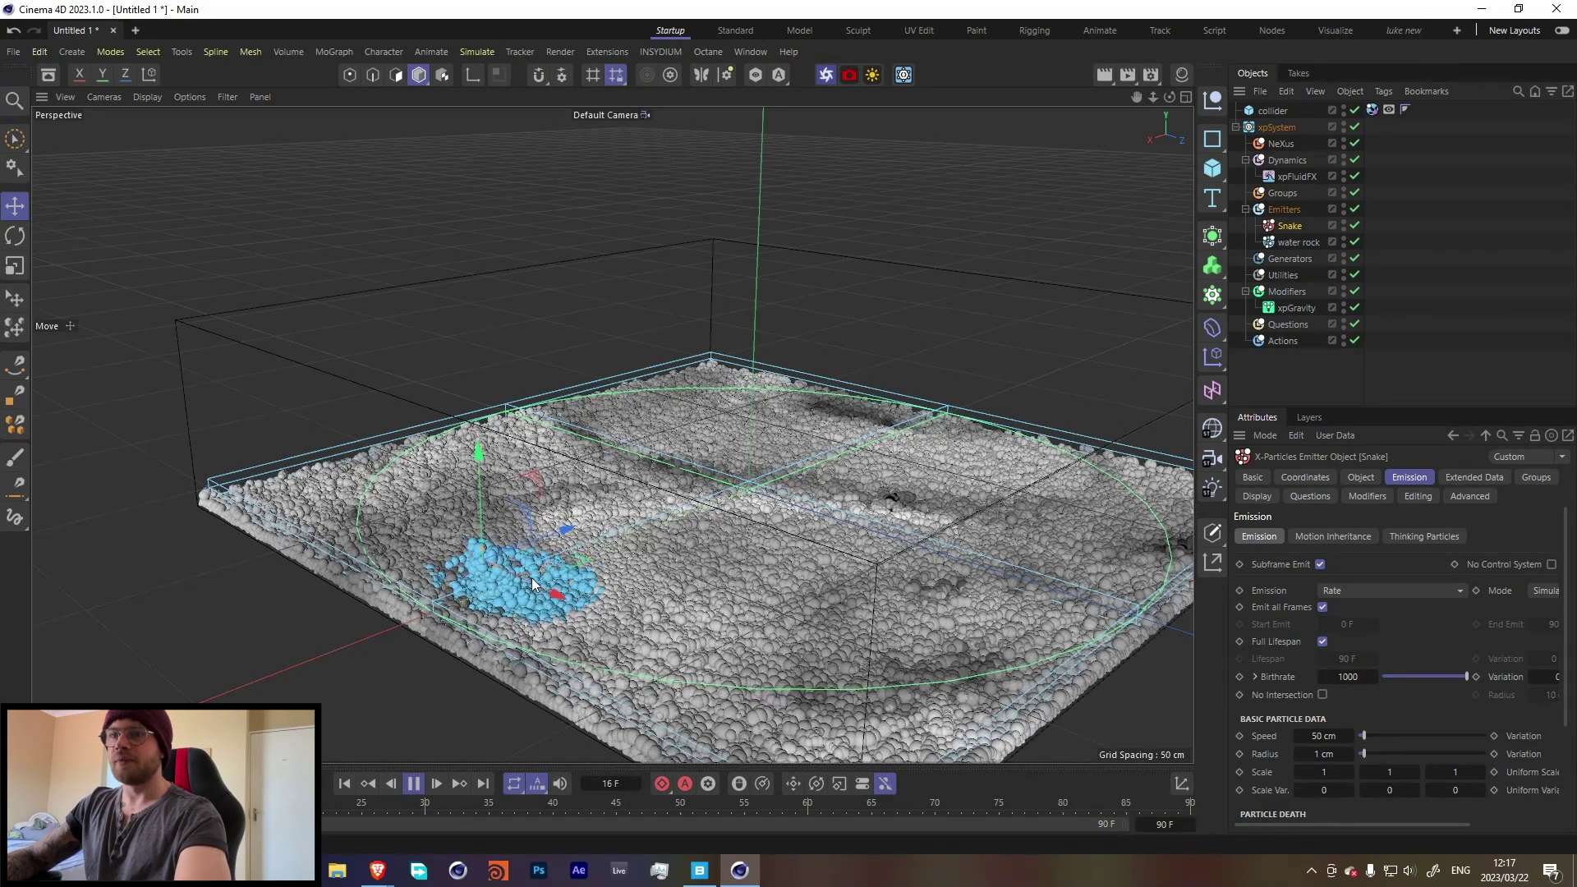
{"action": "scroll", "coordinate": [603, 613], "scroll_direction": "up", "scroll_amount": 2}
{"action": "scroll", "coordinate": [547, 547], "scroll_direction": "up", "scroll_amount": 4}
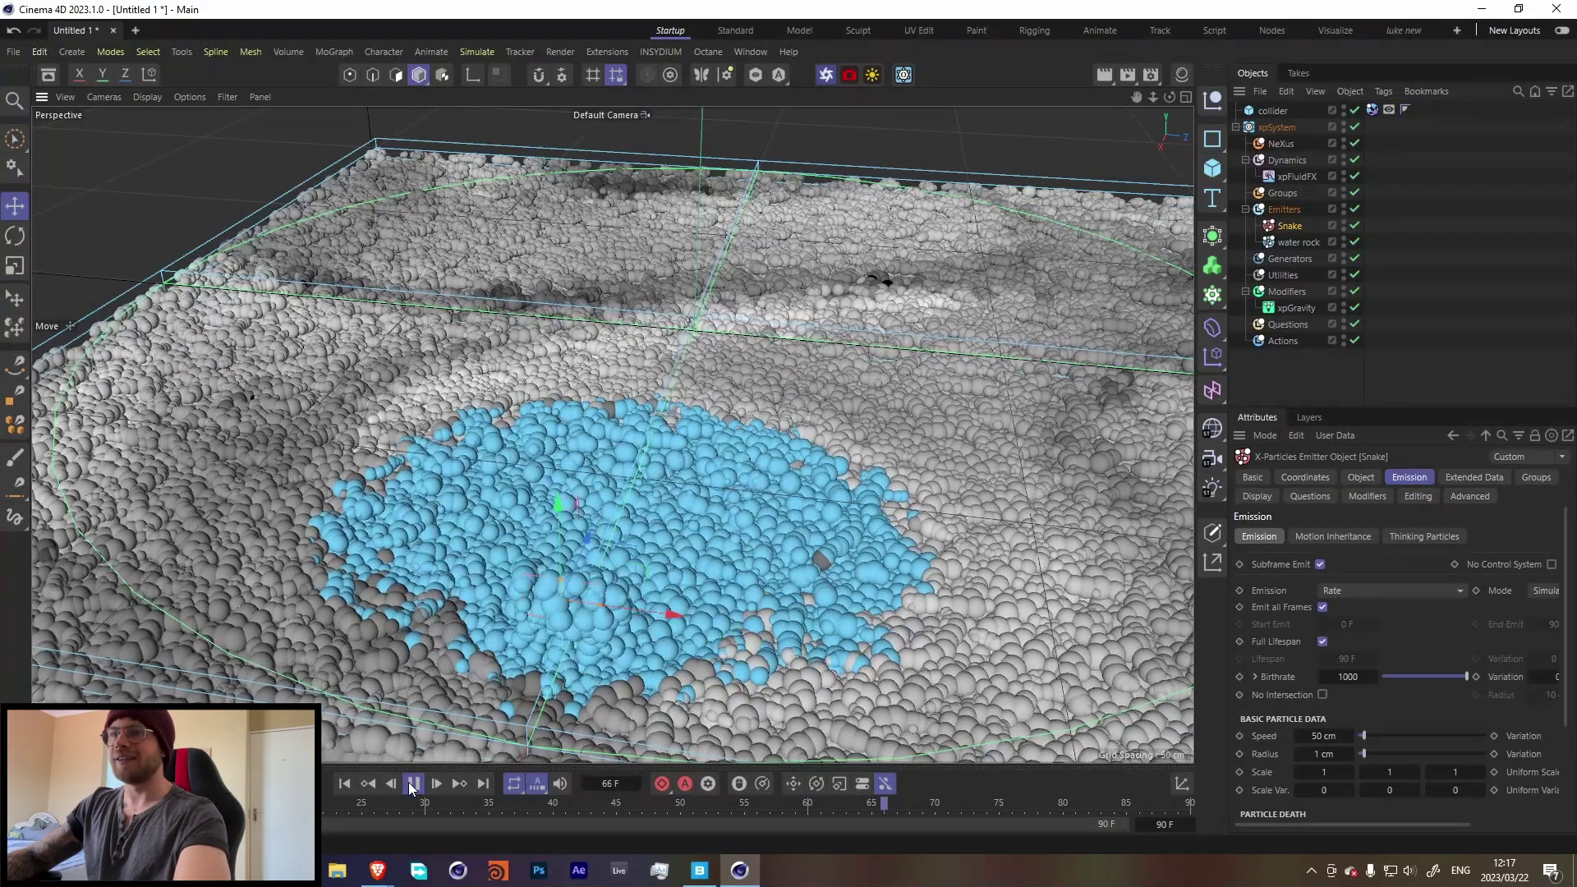
{"action": "key", "text": "F8"}
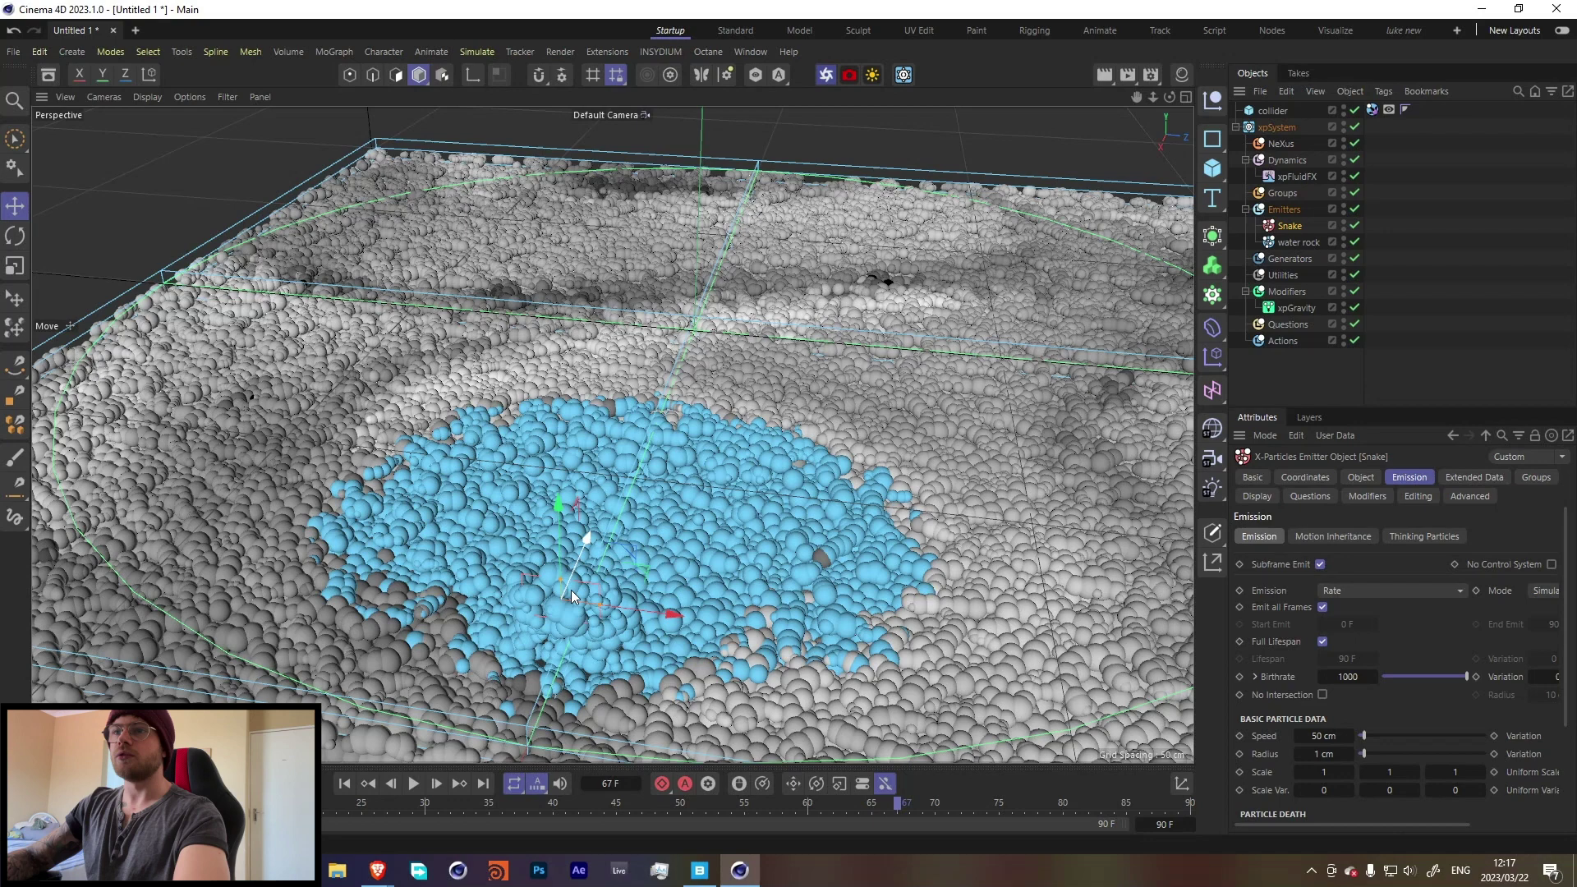
{"action": "scroll", "coordinate": [570, 590], "scroll_direction": "down", "scroll_amount": 5}
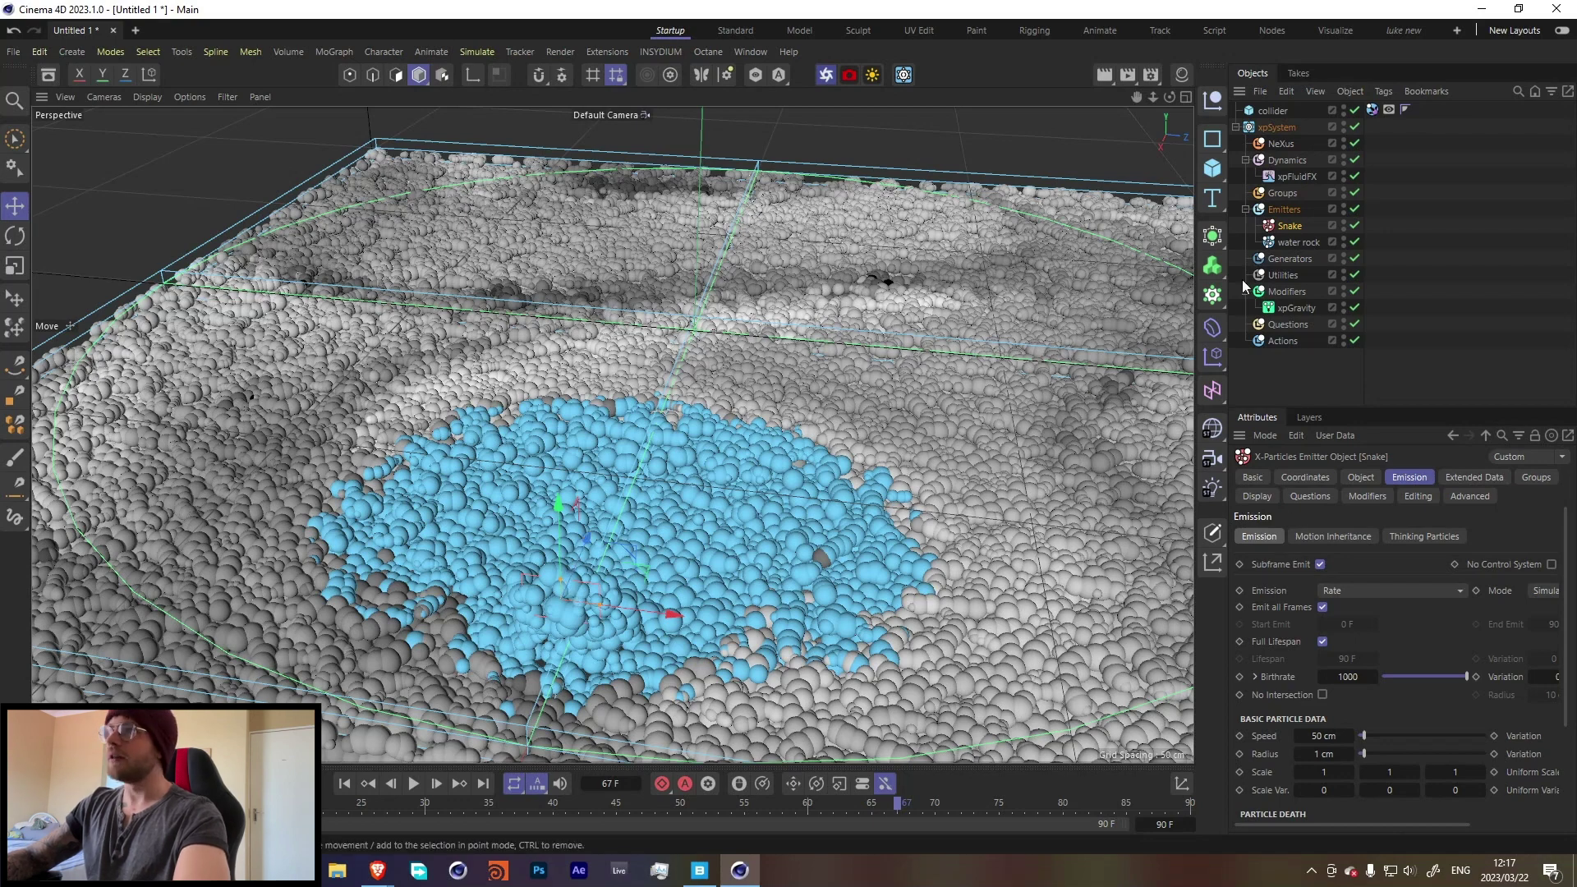
Enlarge the Top view to fill the viewport and rewind to frame 0
{"action": "middle_click", "coordinate": [830, 319]}
{"action": "middle_click", "coordinate": [830, 327]}
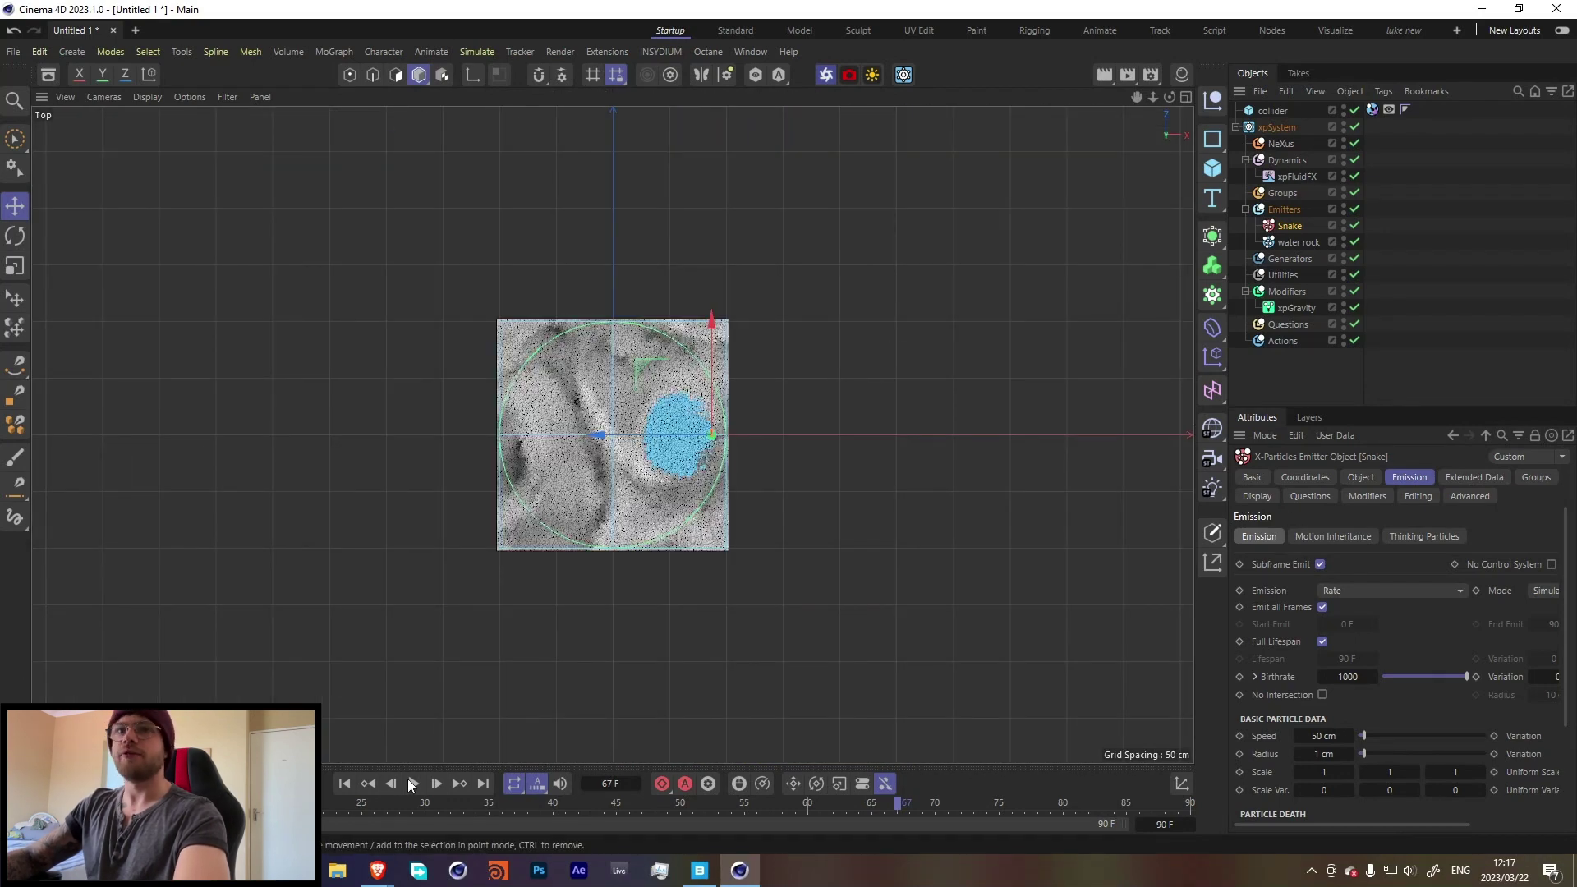
{"action": "left_click", "coordinate": [344, 783]}
Draw a curving Bezier spline across the circle, undoing one stray point
{"action": "left_click", "coordinate": [14, 363]}
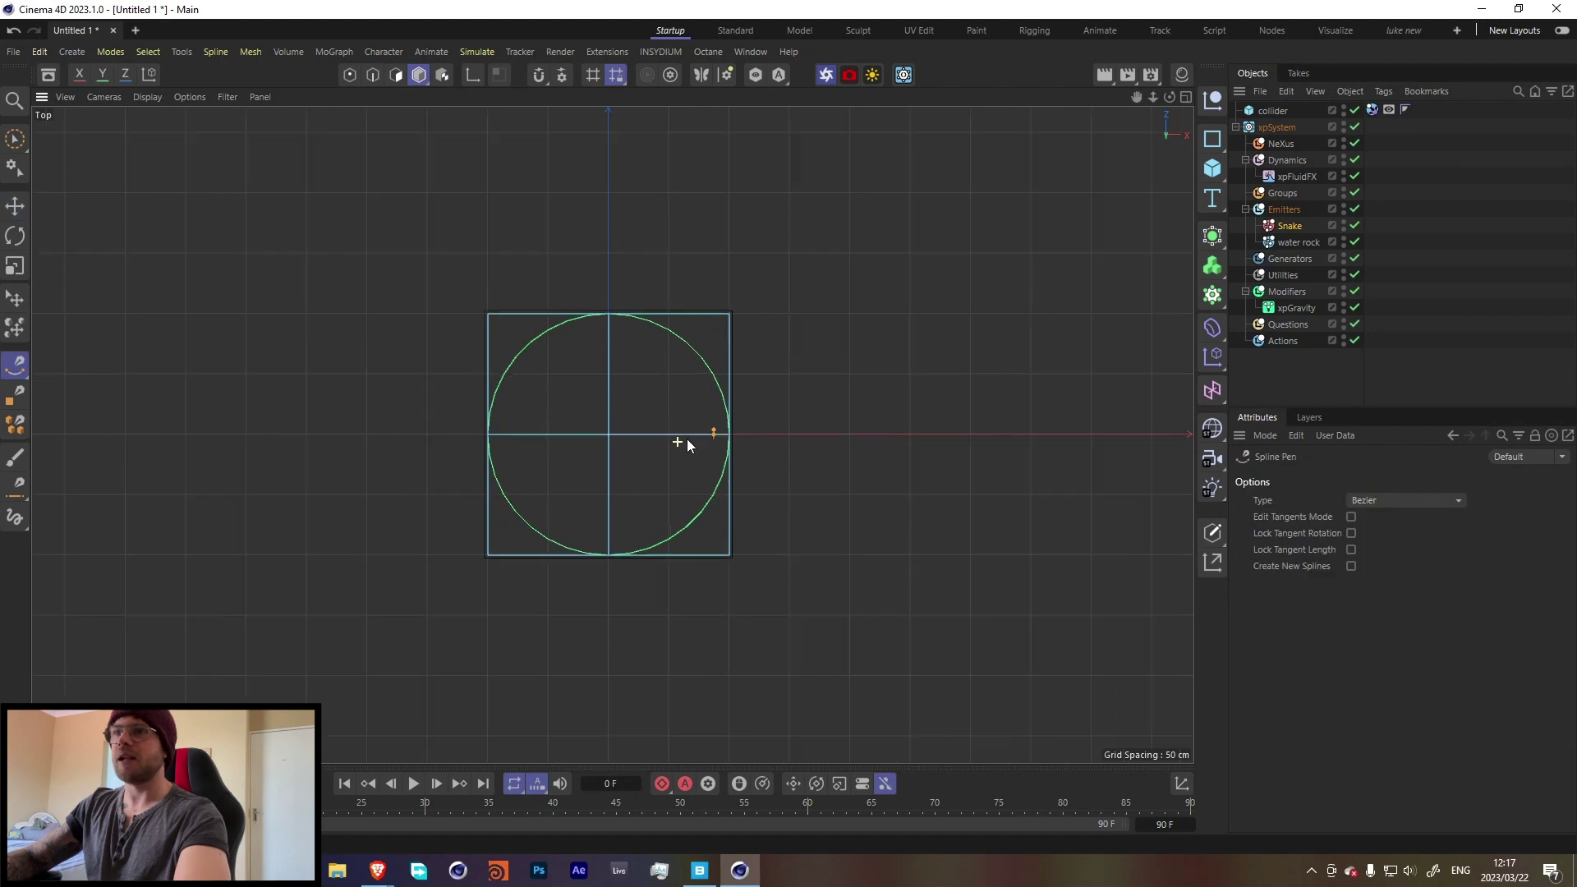
{"action": "scroll", "coordinate": [686, 439], "scroll_direction": "up", "scroll_amount": 4}
{"action": "left_click", "coordinate": [756, 424]}
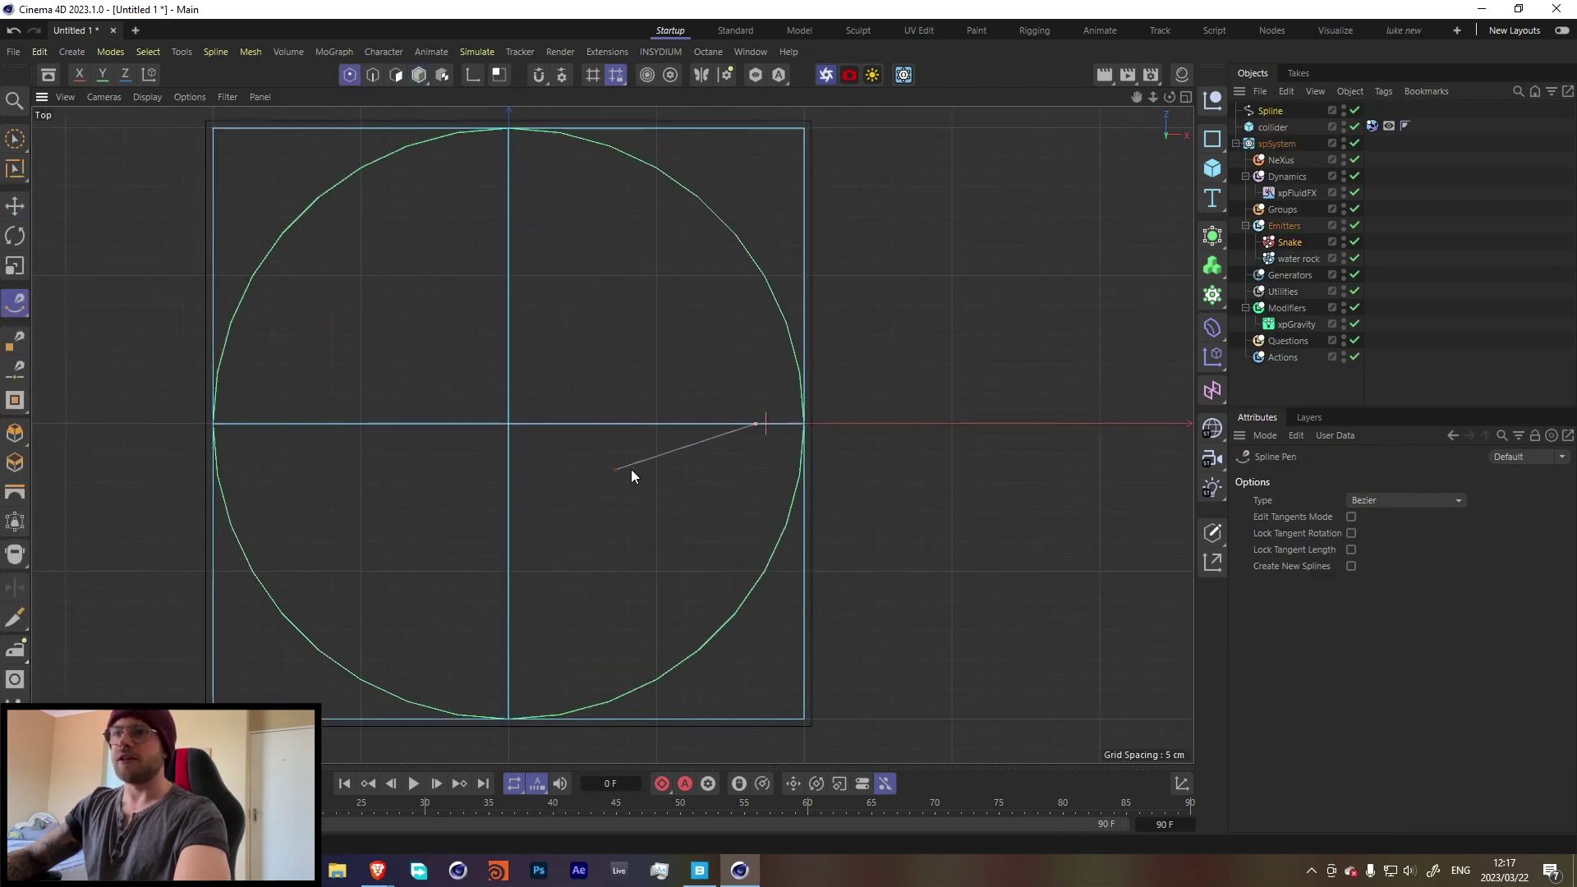
{"action": "left_click_drag", "start_coordinate": [650, 501], "coordinate": [627, 561]}
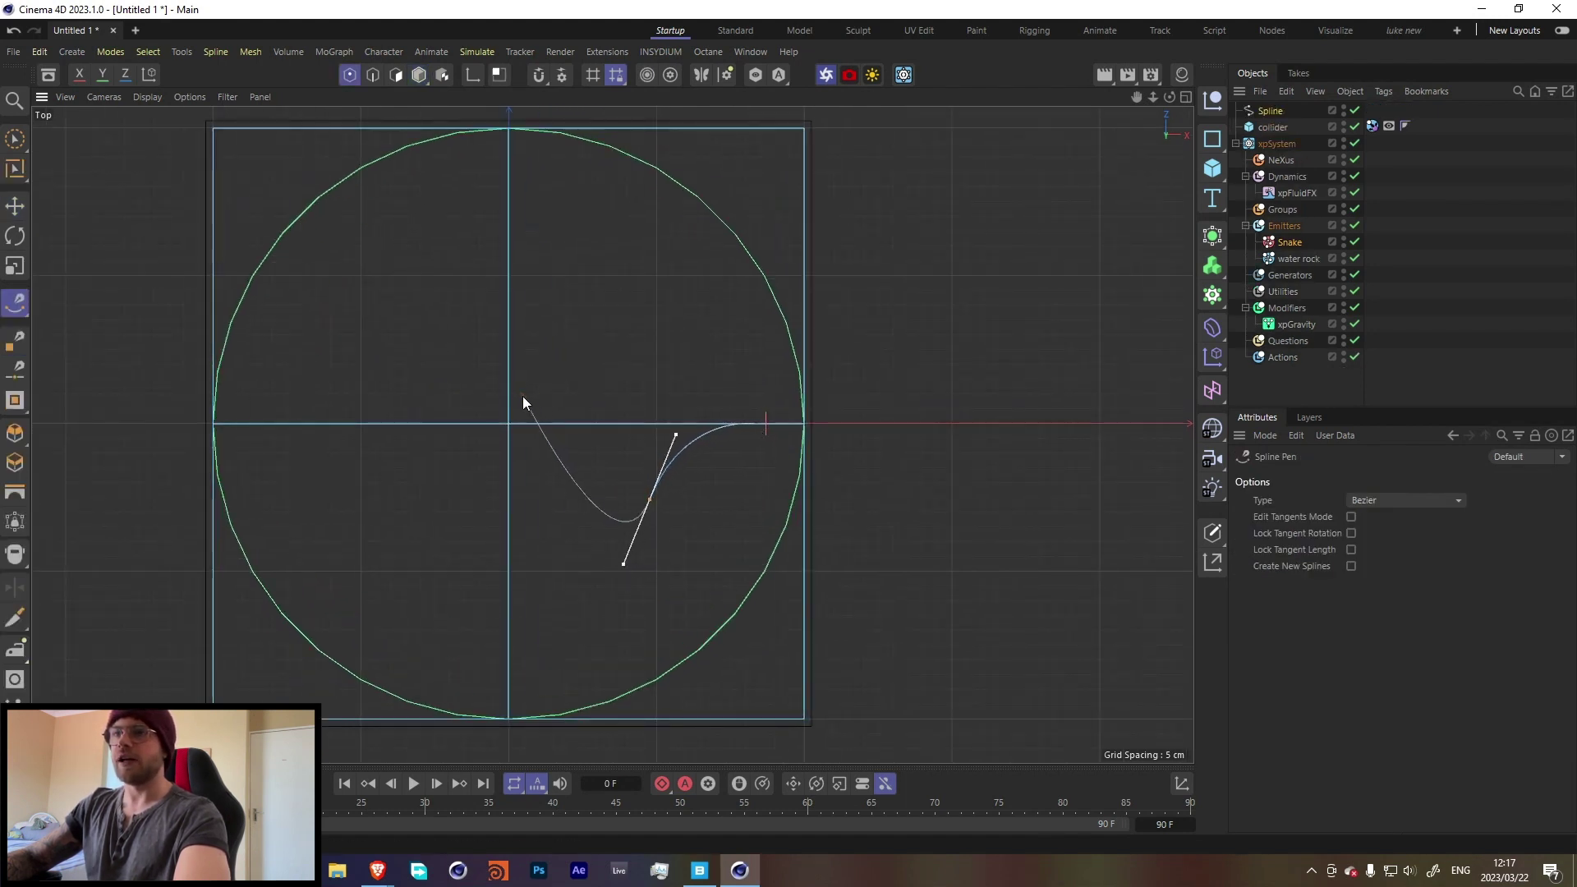
{"action": "left_click_drag", "start_coordinate": [528, 354], "coordinate": [460, 345]}
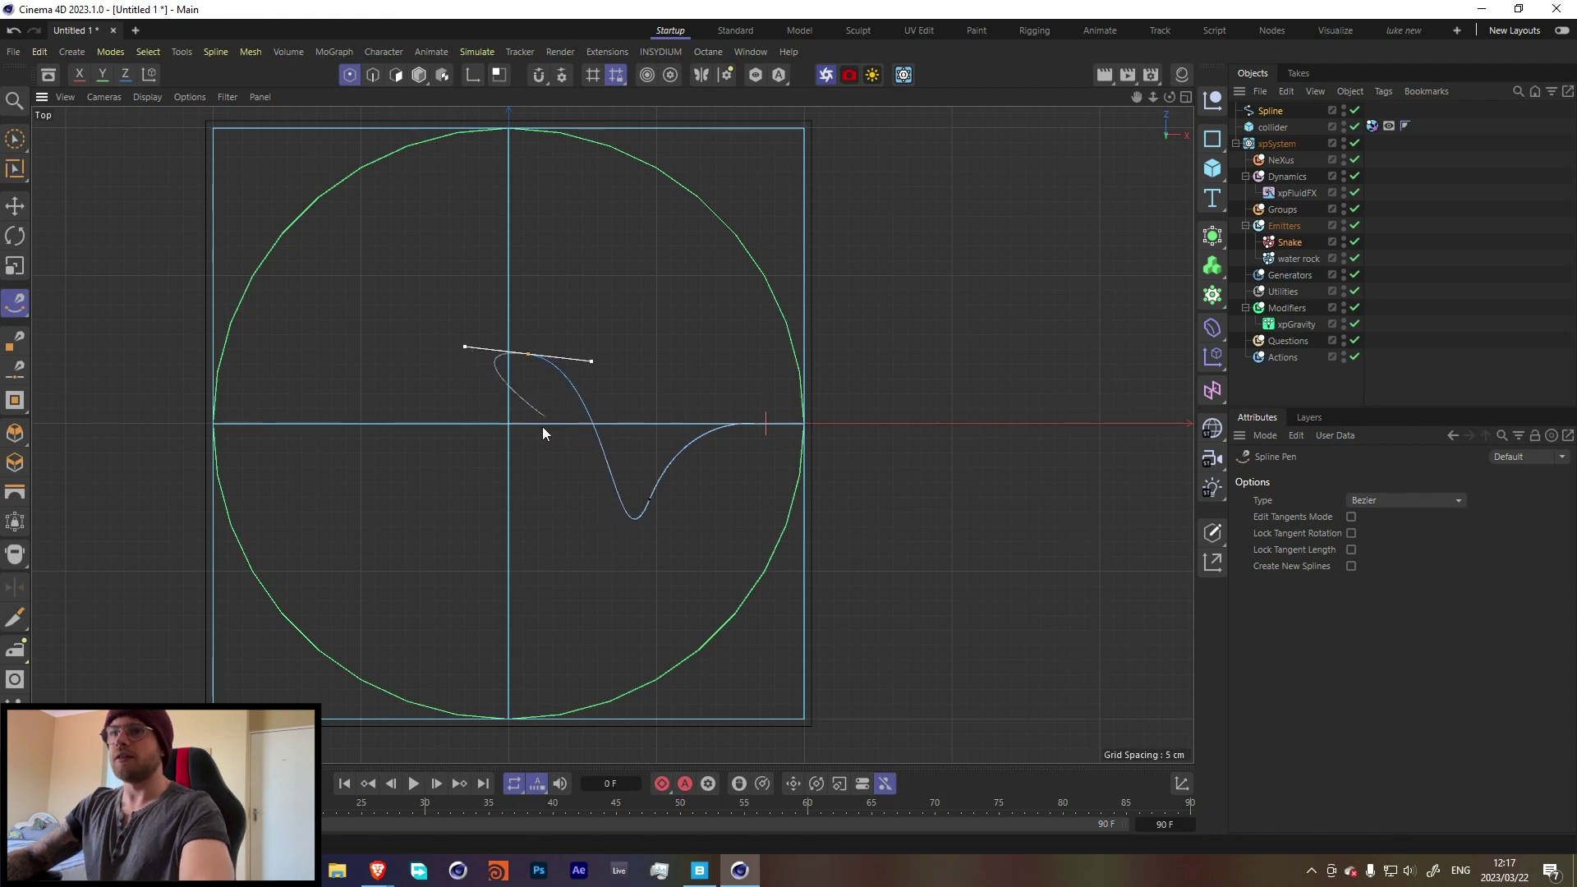
{"action": "key", "text": "ctrl+z"}
{"action": "left_click_drag", "start_coordinate": [509, 423], "coordinate": [495, 298]}
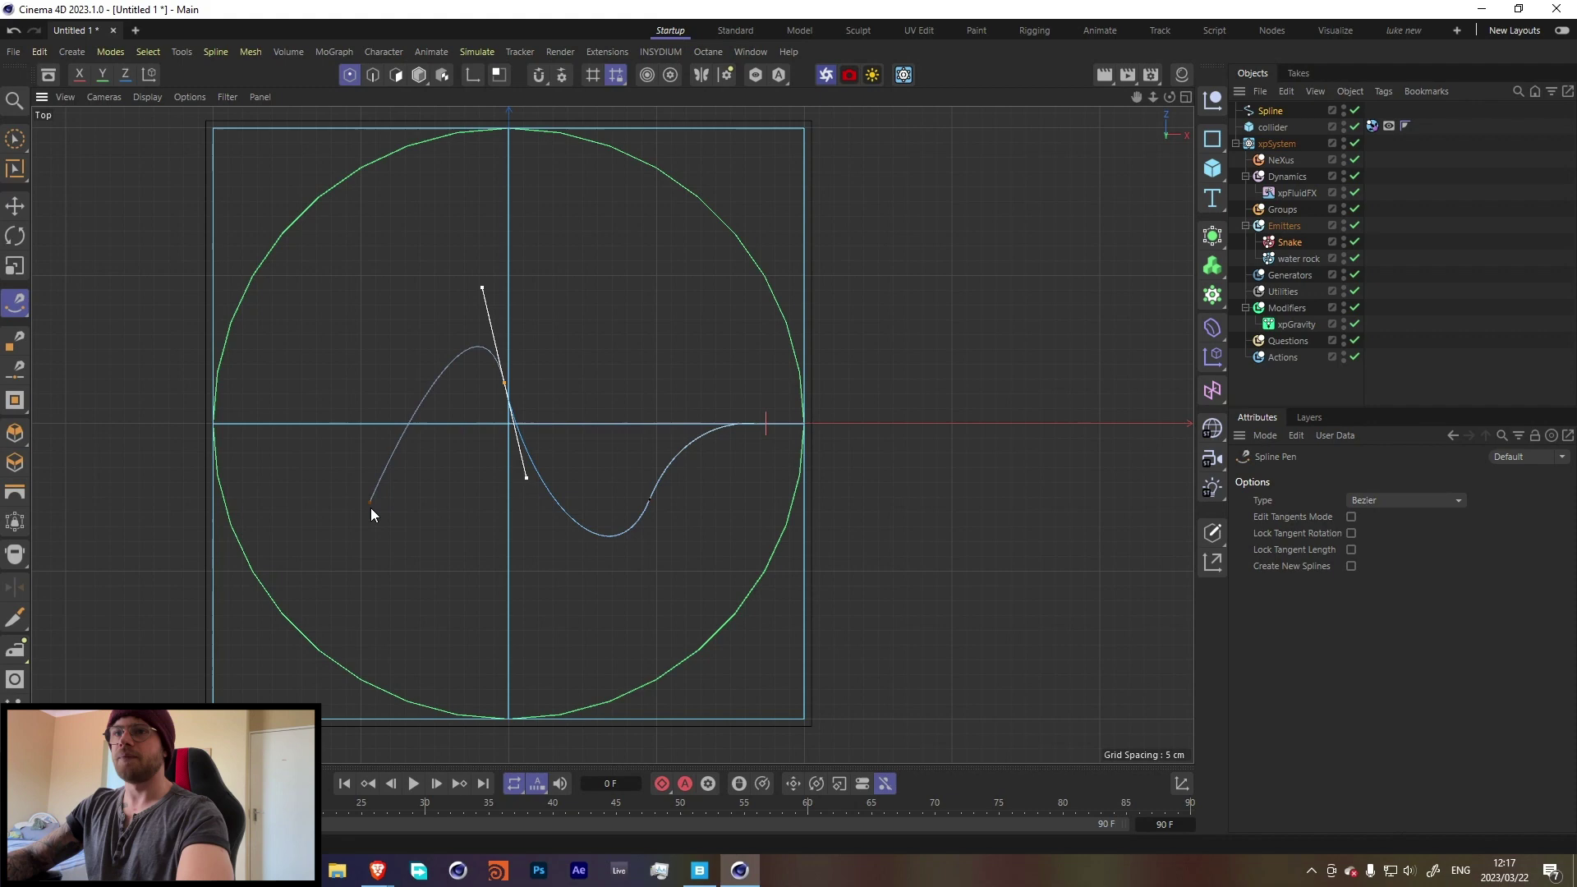
{"action": "left_click_drag", "start_coordinate": [357, 539], "coordinate": [313, 529]}
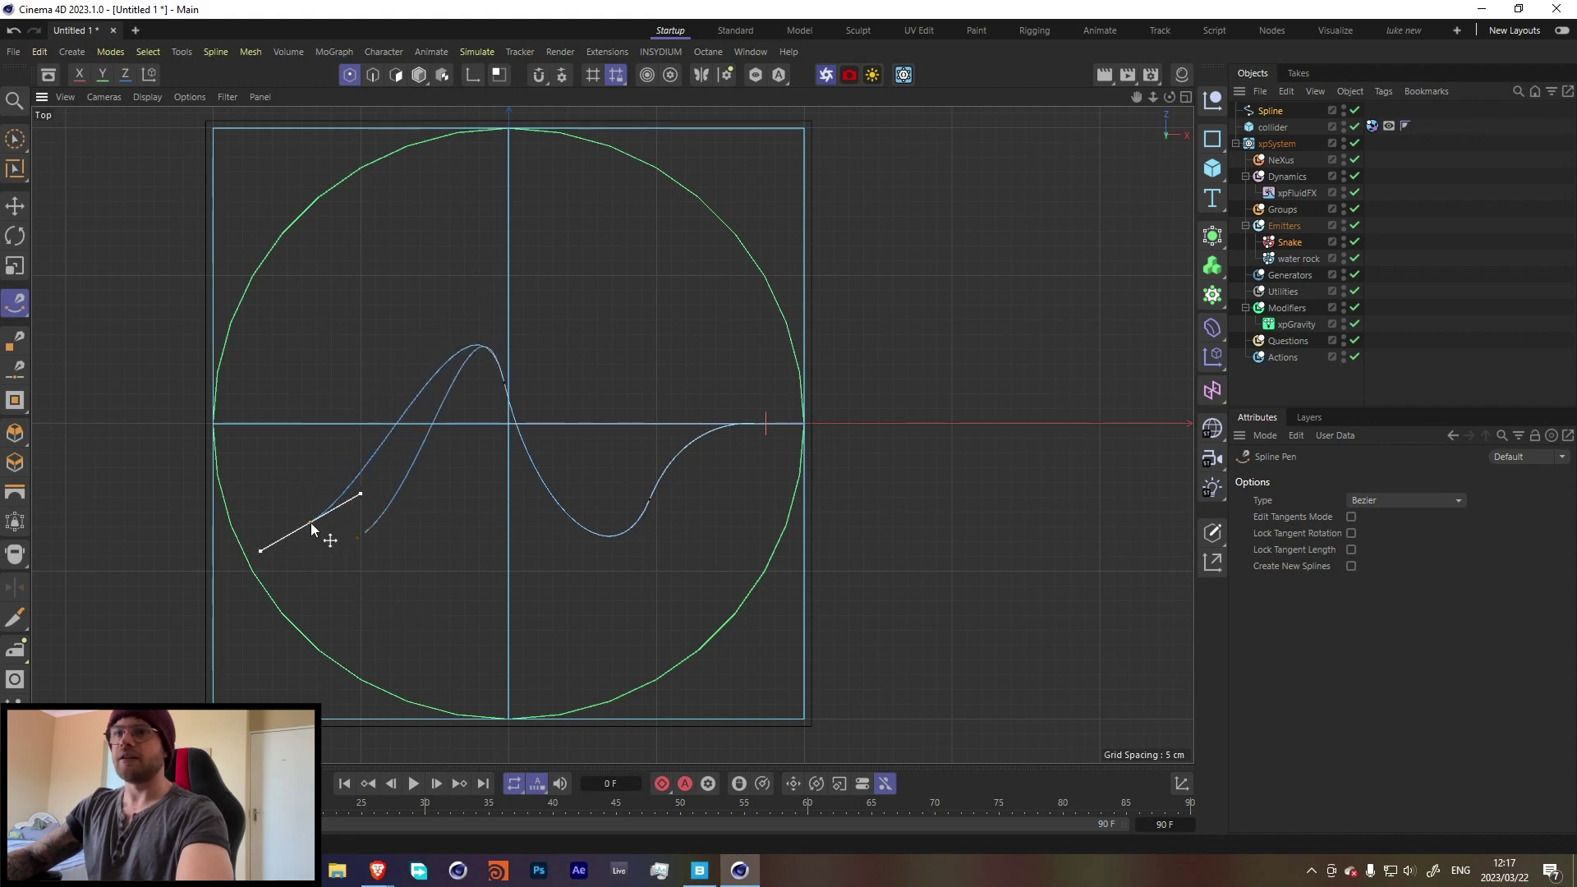
Adjust the tangents of the centre and lower-right points to shape the S-curve
{"action": "left_click", "coordinate": [505, 382]}
{"action": "left_click_drag", "start_coordinate": [484, 291], "coordinate": [430, 300]}
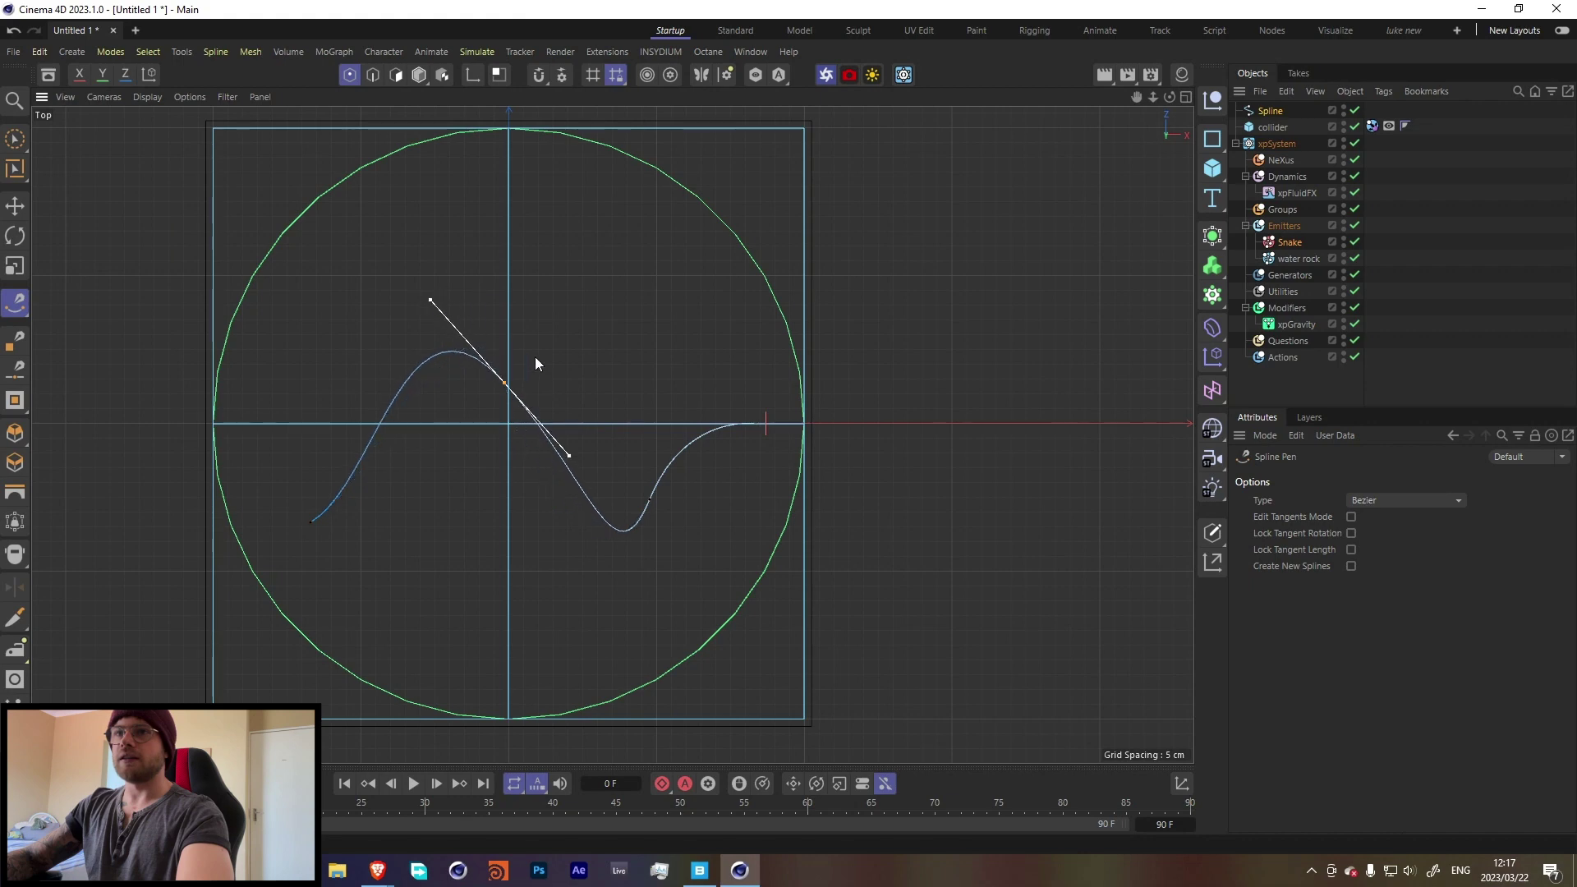
{"action": "left_click", "coordinate": [651, 500]}
{"action": "left_click_drag", "start_coordinate": [622, 565], "coordinate": [585, 556]}
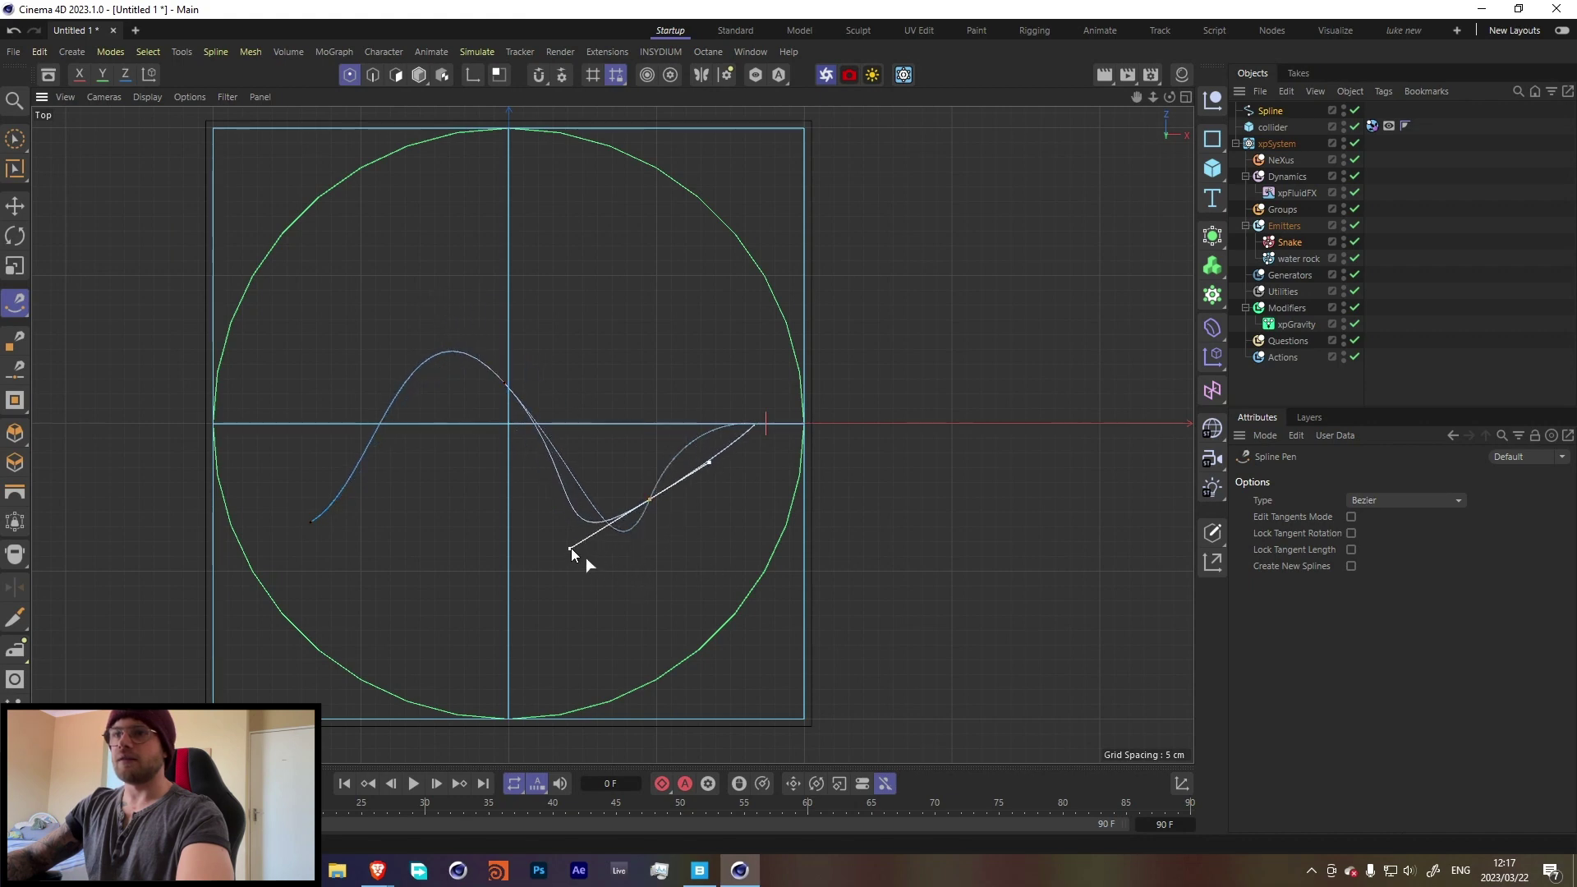
{"action": "left_click_drag", "start_coordinate": [711, 464], "coordinate": [704, 448]}
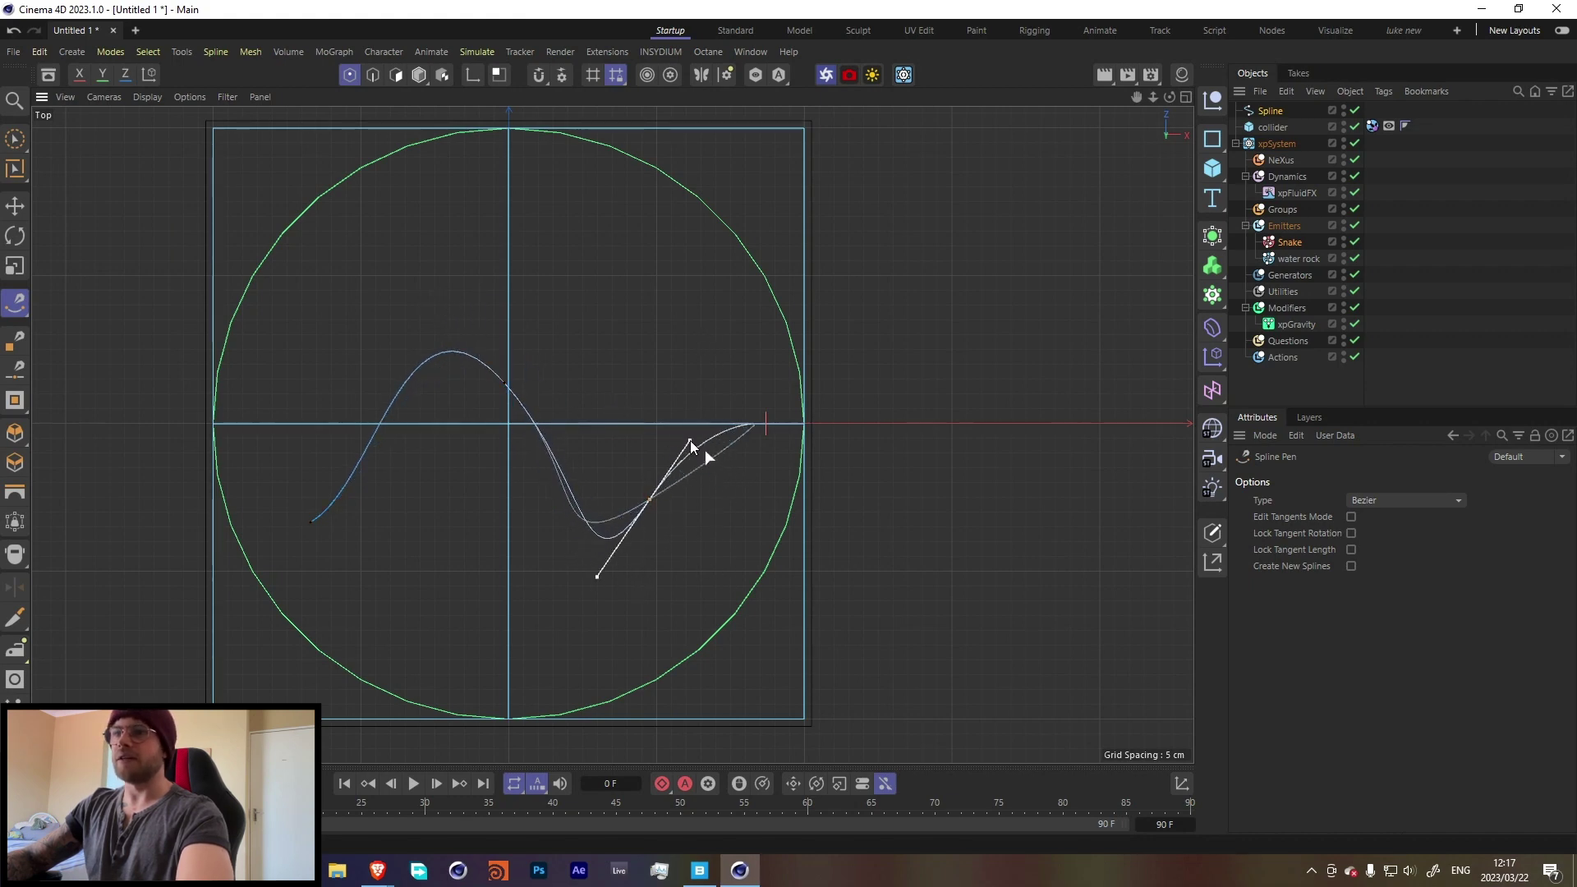
{"action": "left_click_drag", "start_coordinate": [599, 574], "coordinate": [637, 481]}
{"action": "middle_click", "coordinate": [570, 382]}
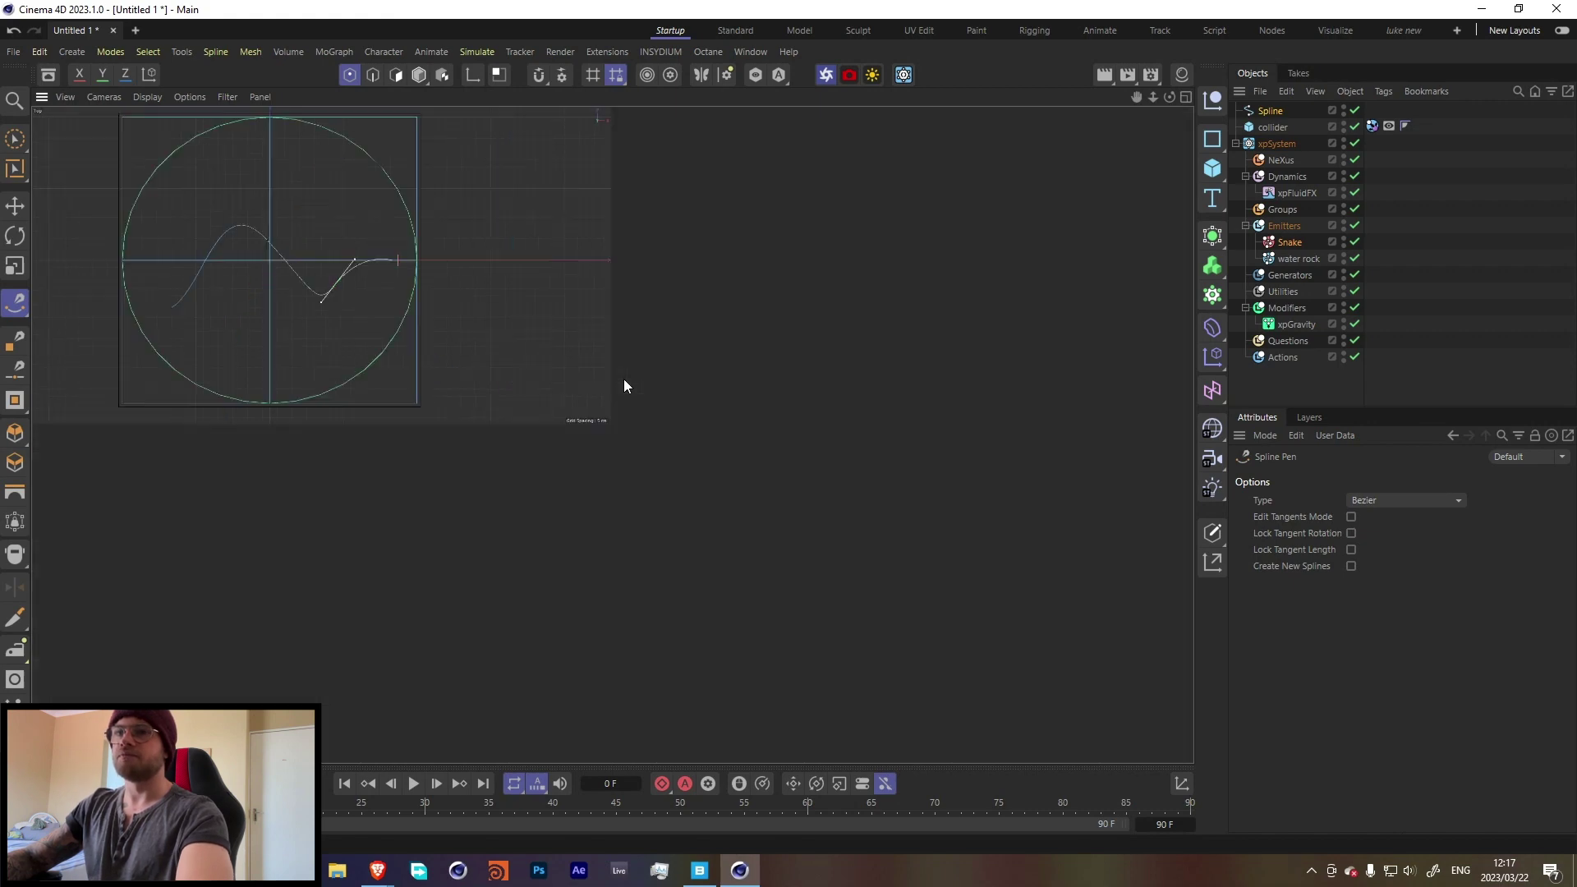
Look through the spline object types and simulation options without adding anything
{"action": "middle_click", "coordinate": [624, 378]}
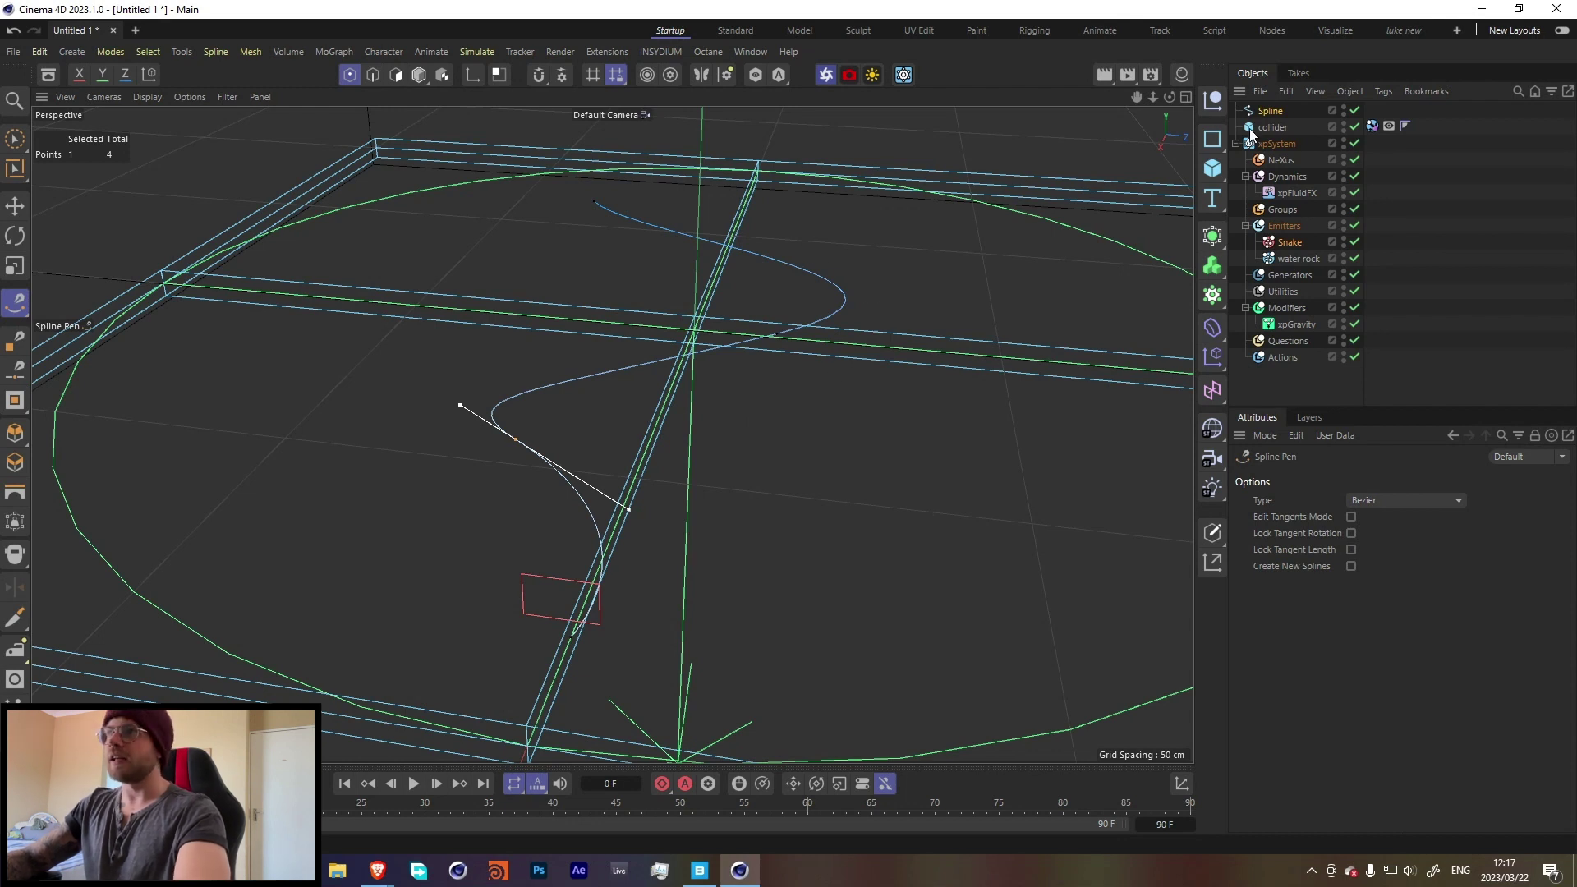
{"action": "left_click", "coordinate": [1209, 138]}
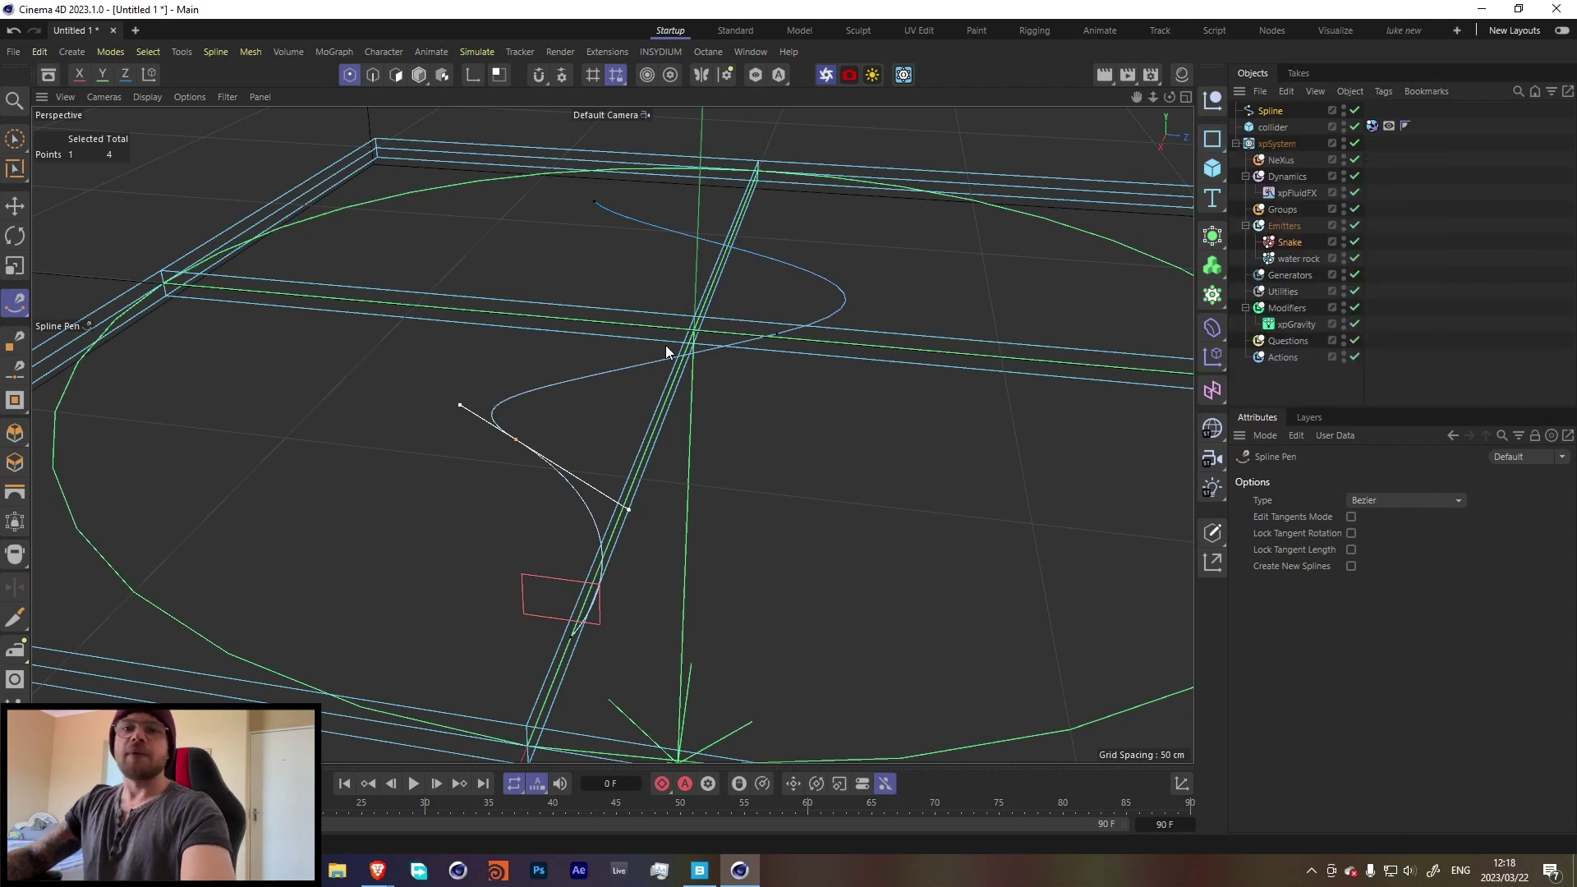
{"action": "left_click", "coordinate": [477, 52]}
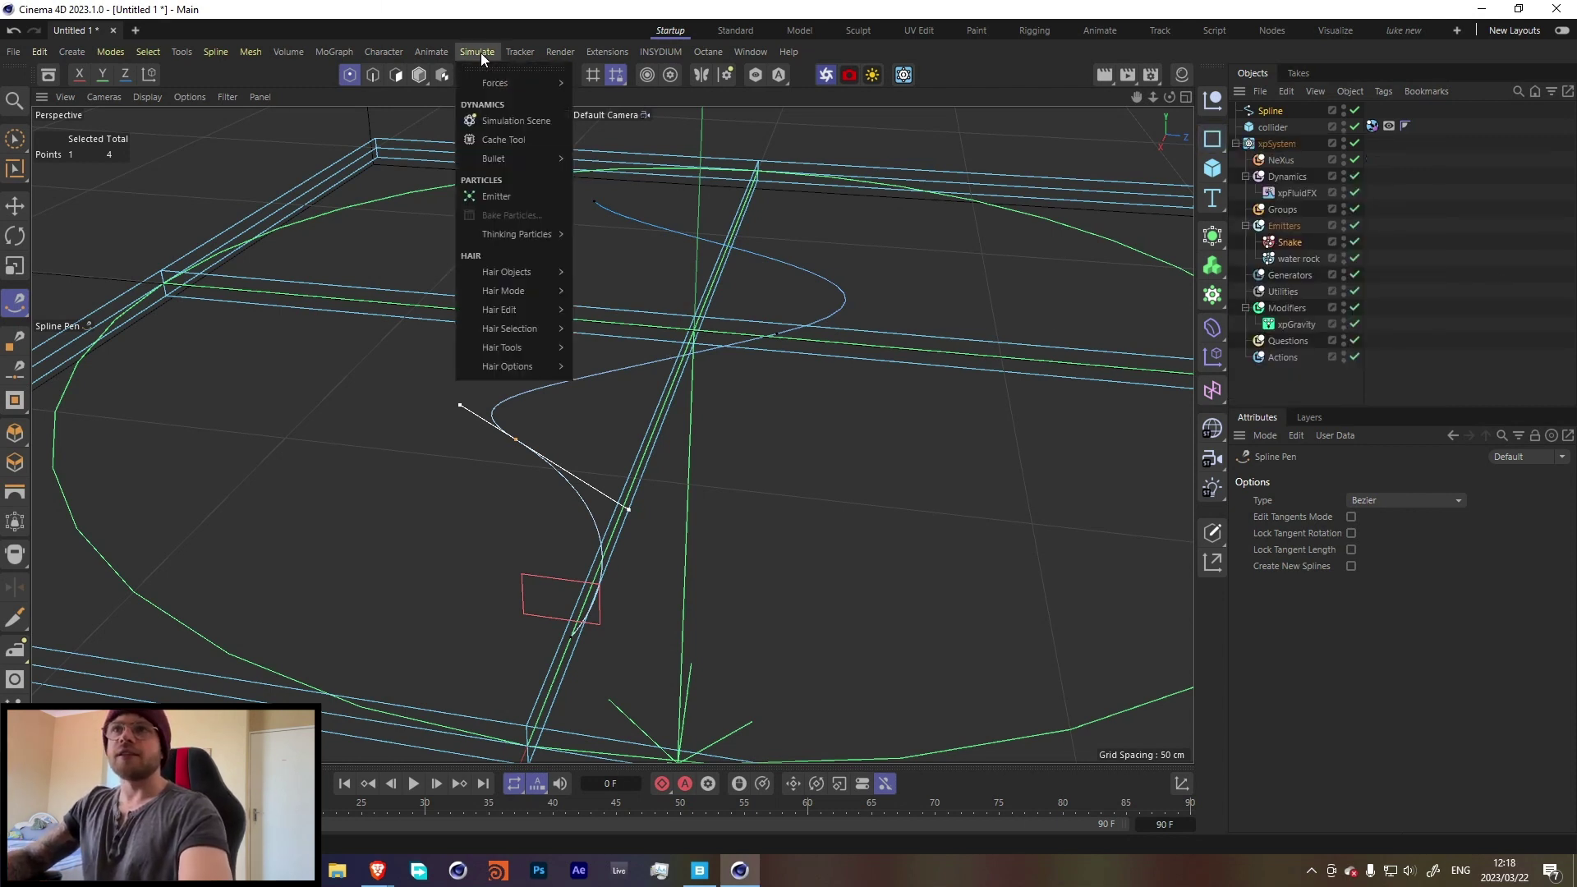
{"action": "mouse_move", "coordinate": [519, 86]}
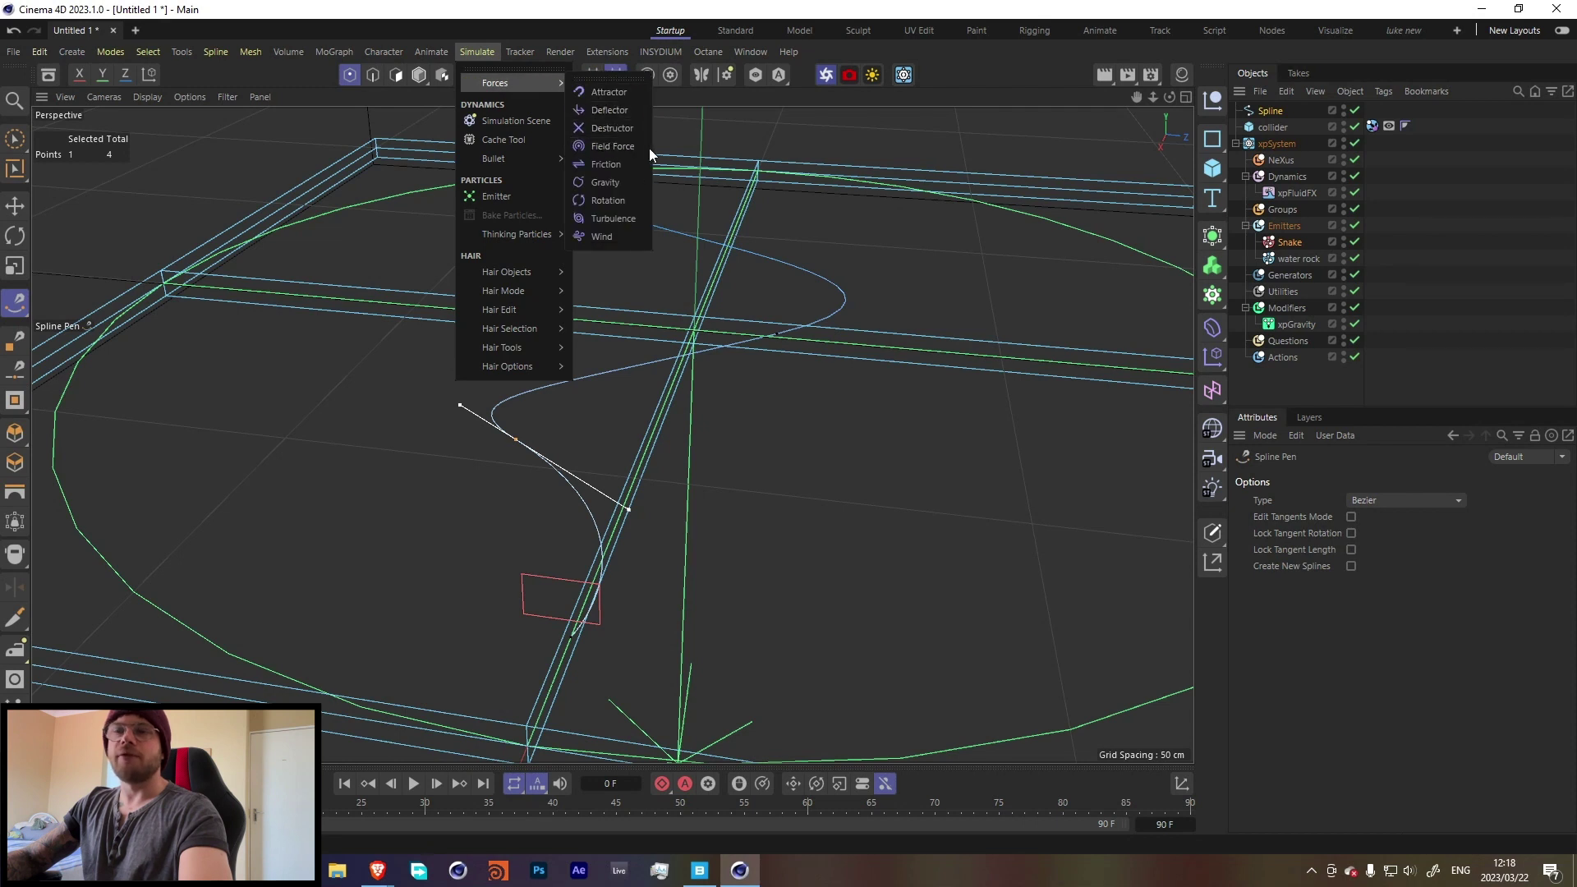
{"action": "key", "text": "Escape"}
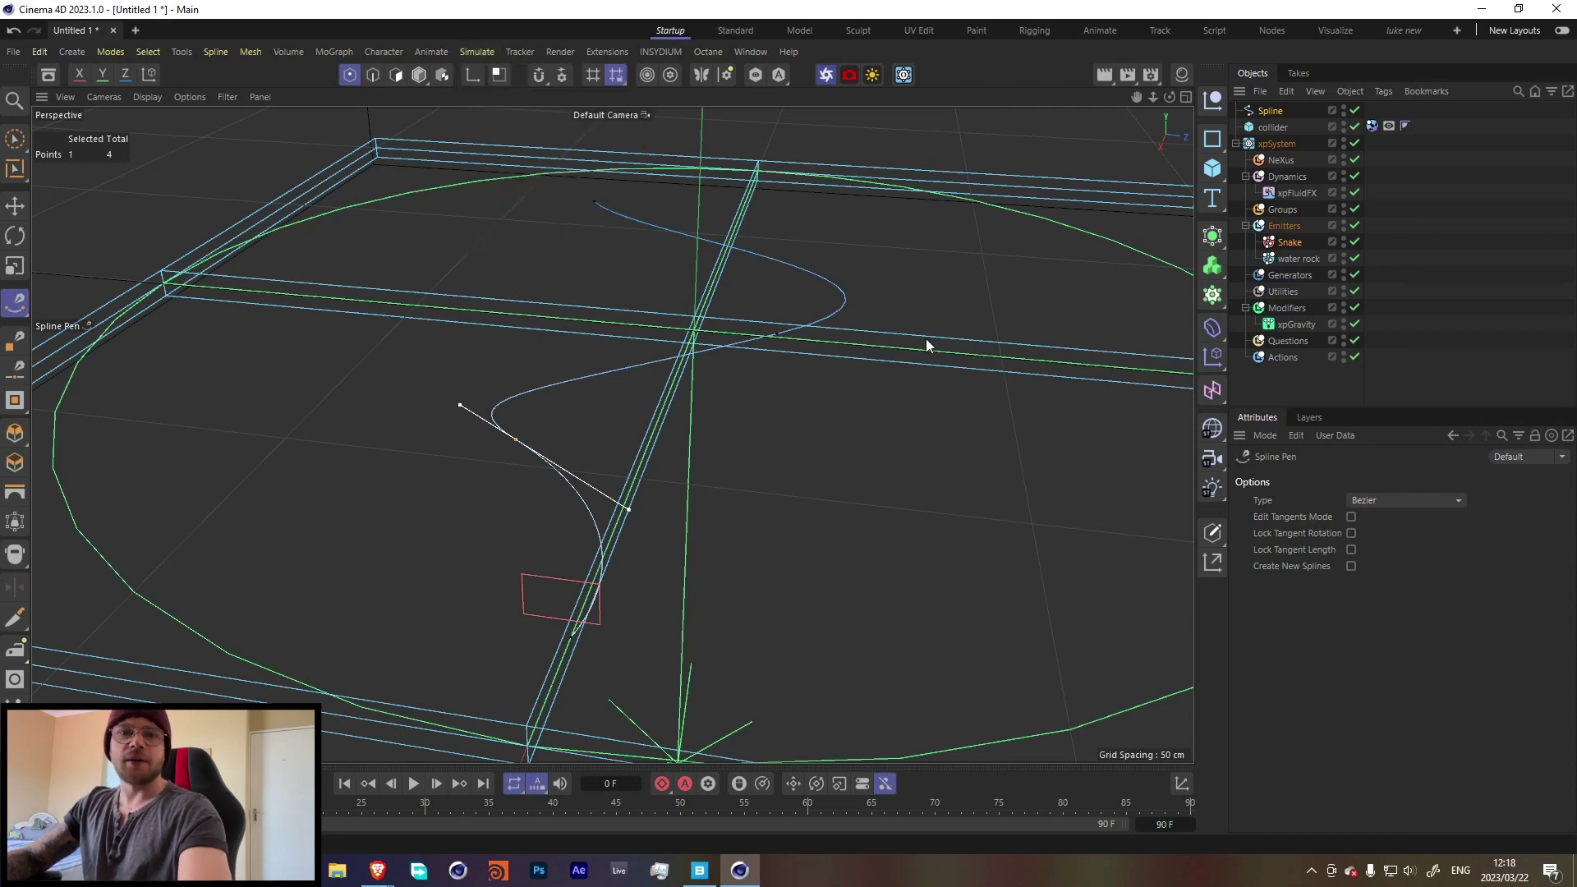
Add an xpFlowField object to the particle system's Dynamics folder
{"action": "left_click", "coordinate": [1275, 174]}
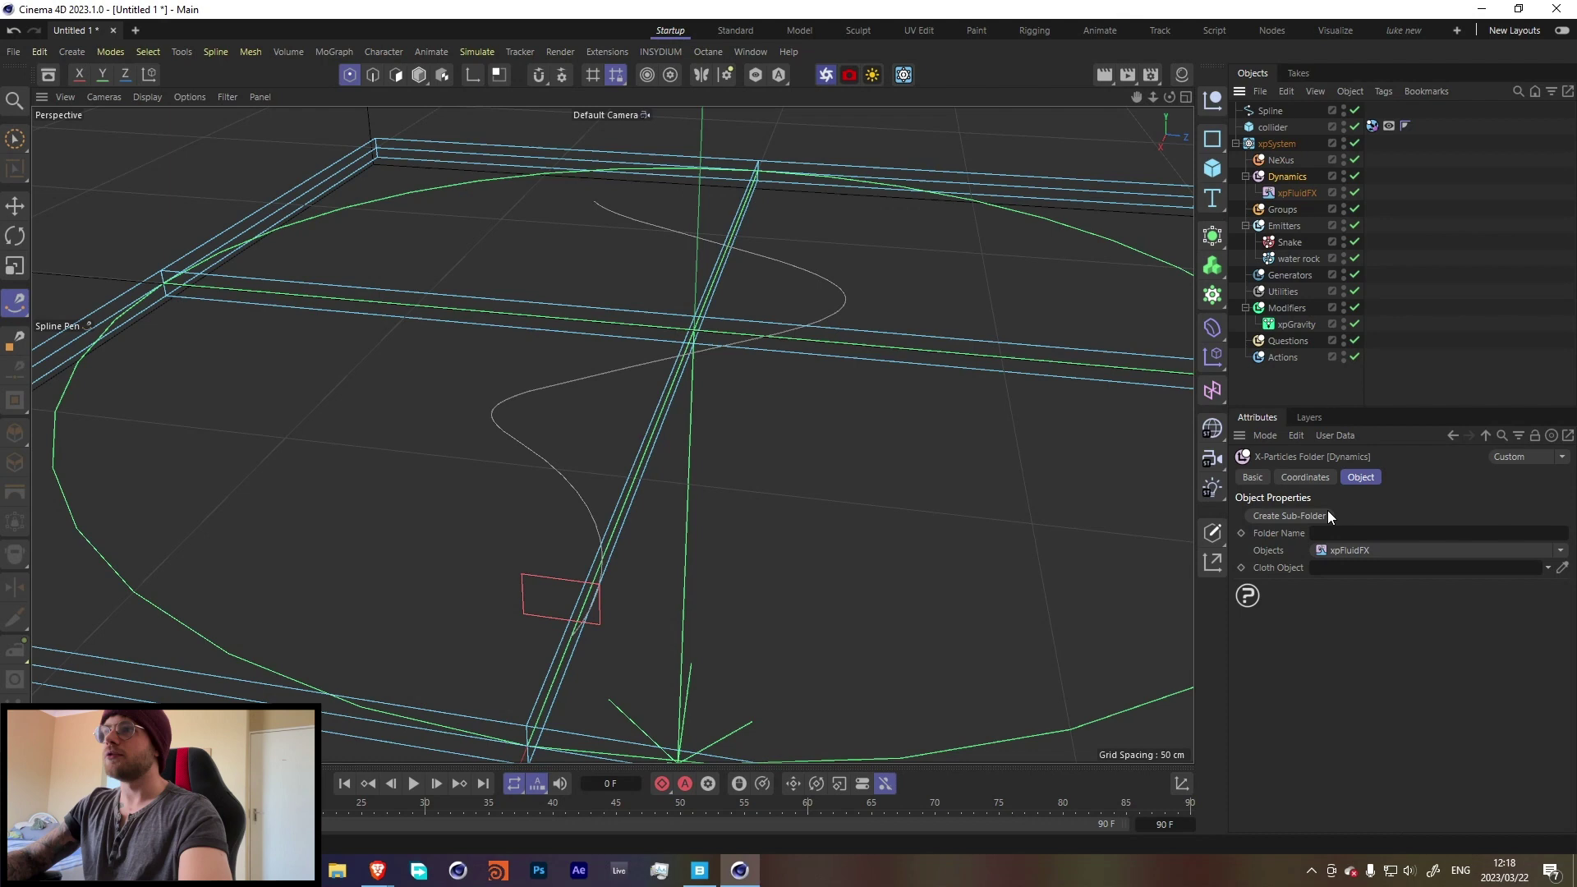
{"action": "left_click", "coordinate": [1559, 551]}
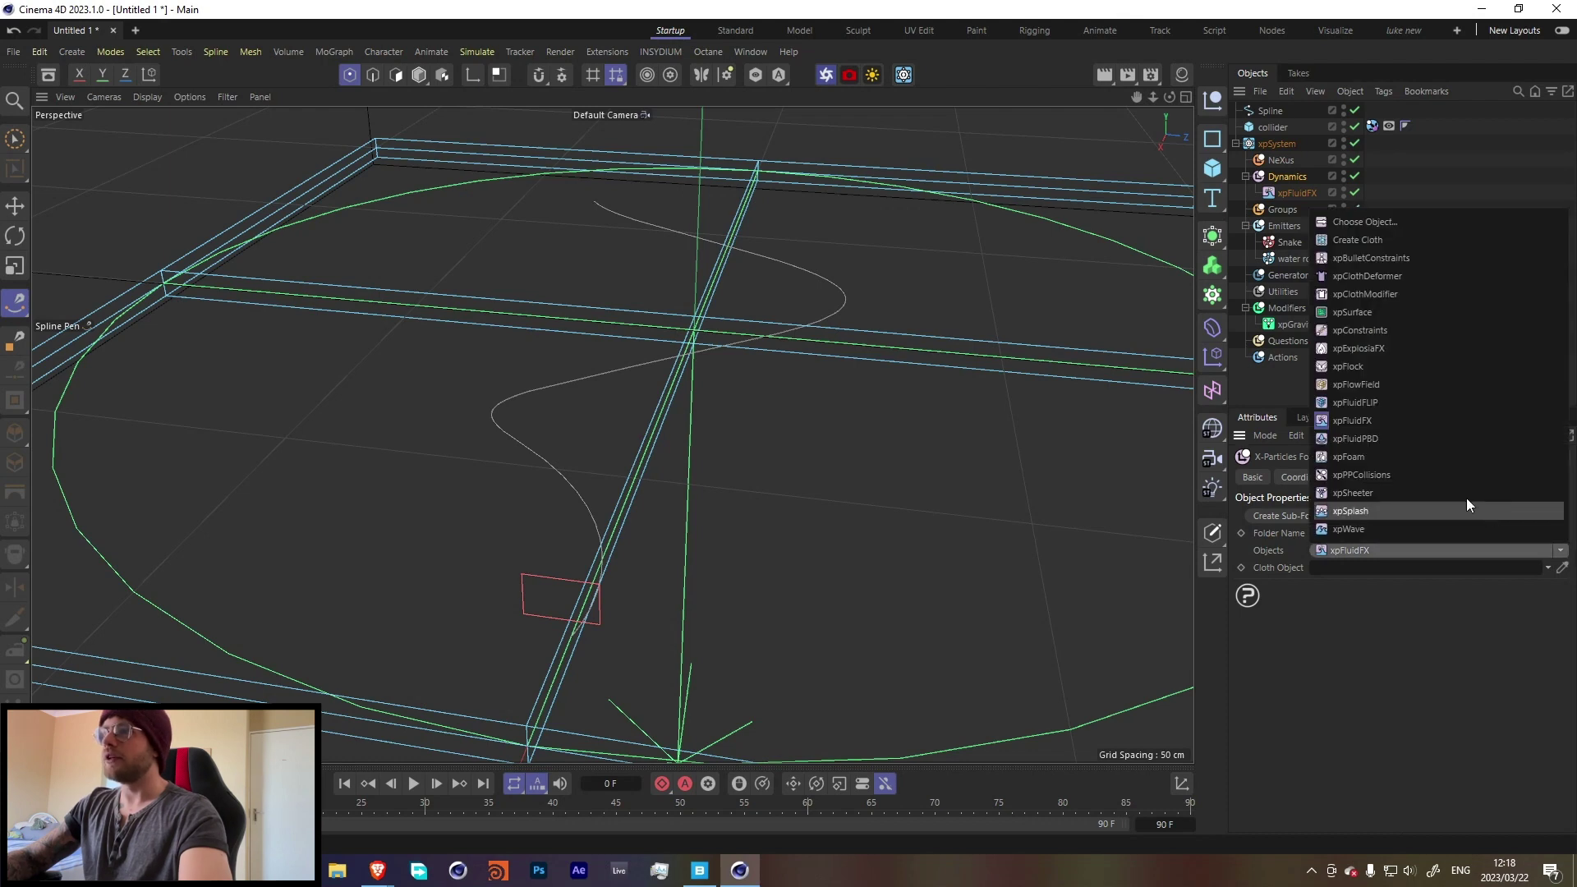
{"action": "left_click", "coordinate": [1366, 387]}
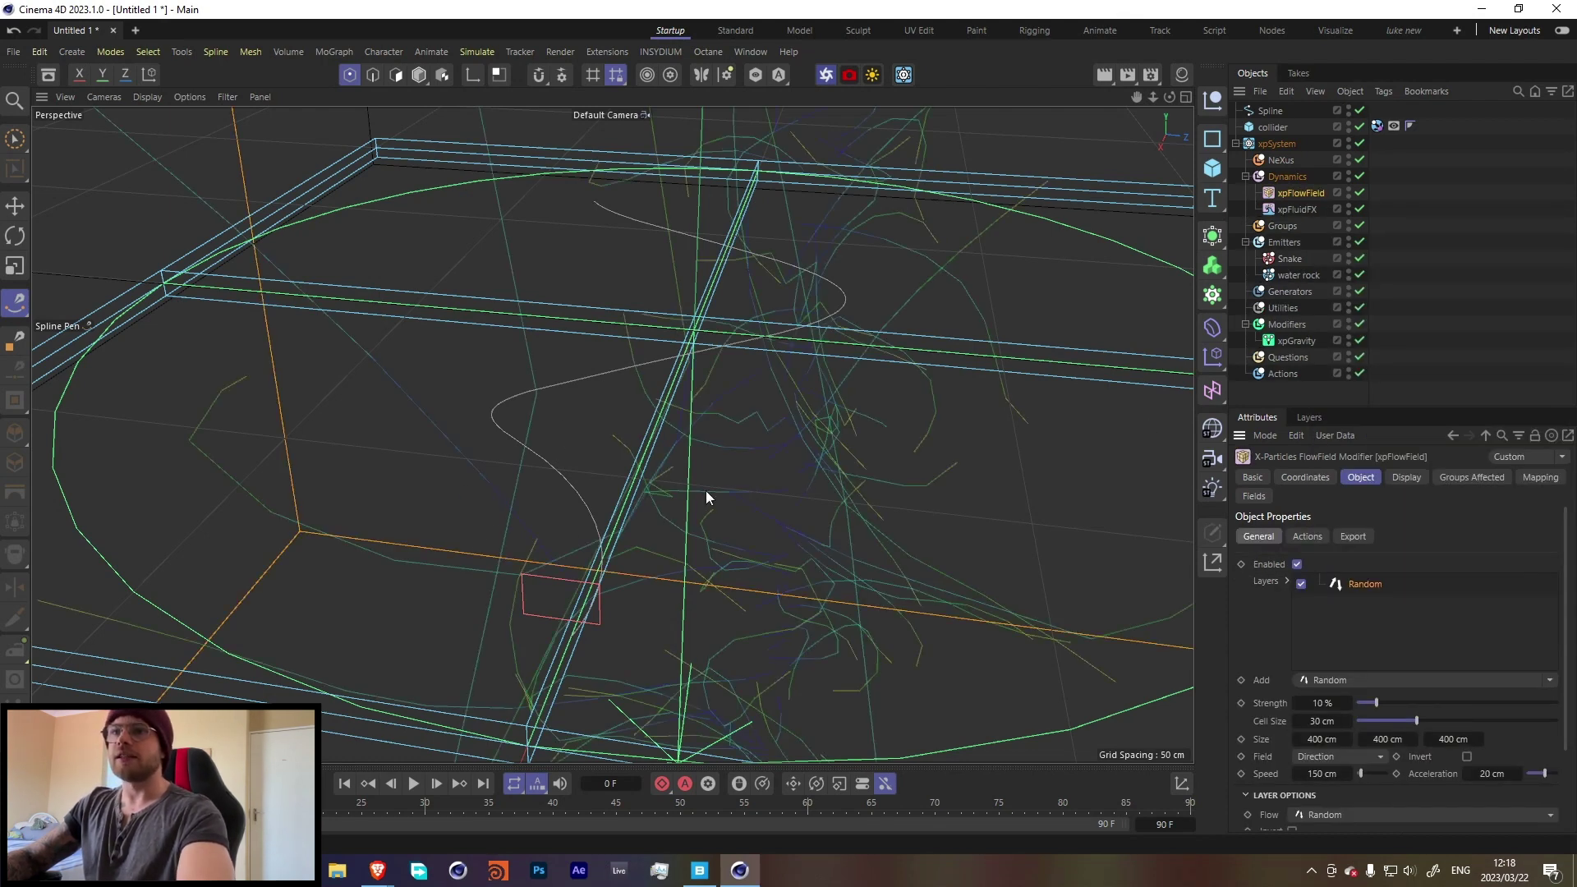
{"action": "middle_click", "coordinate": [1003, 312]}
In the Top view, shrink the flow-field box to fit around the circle
{"action": "middle_click", "coordinate": [918, 305]}
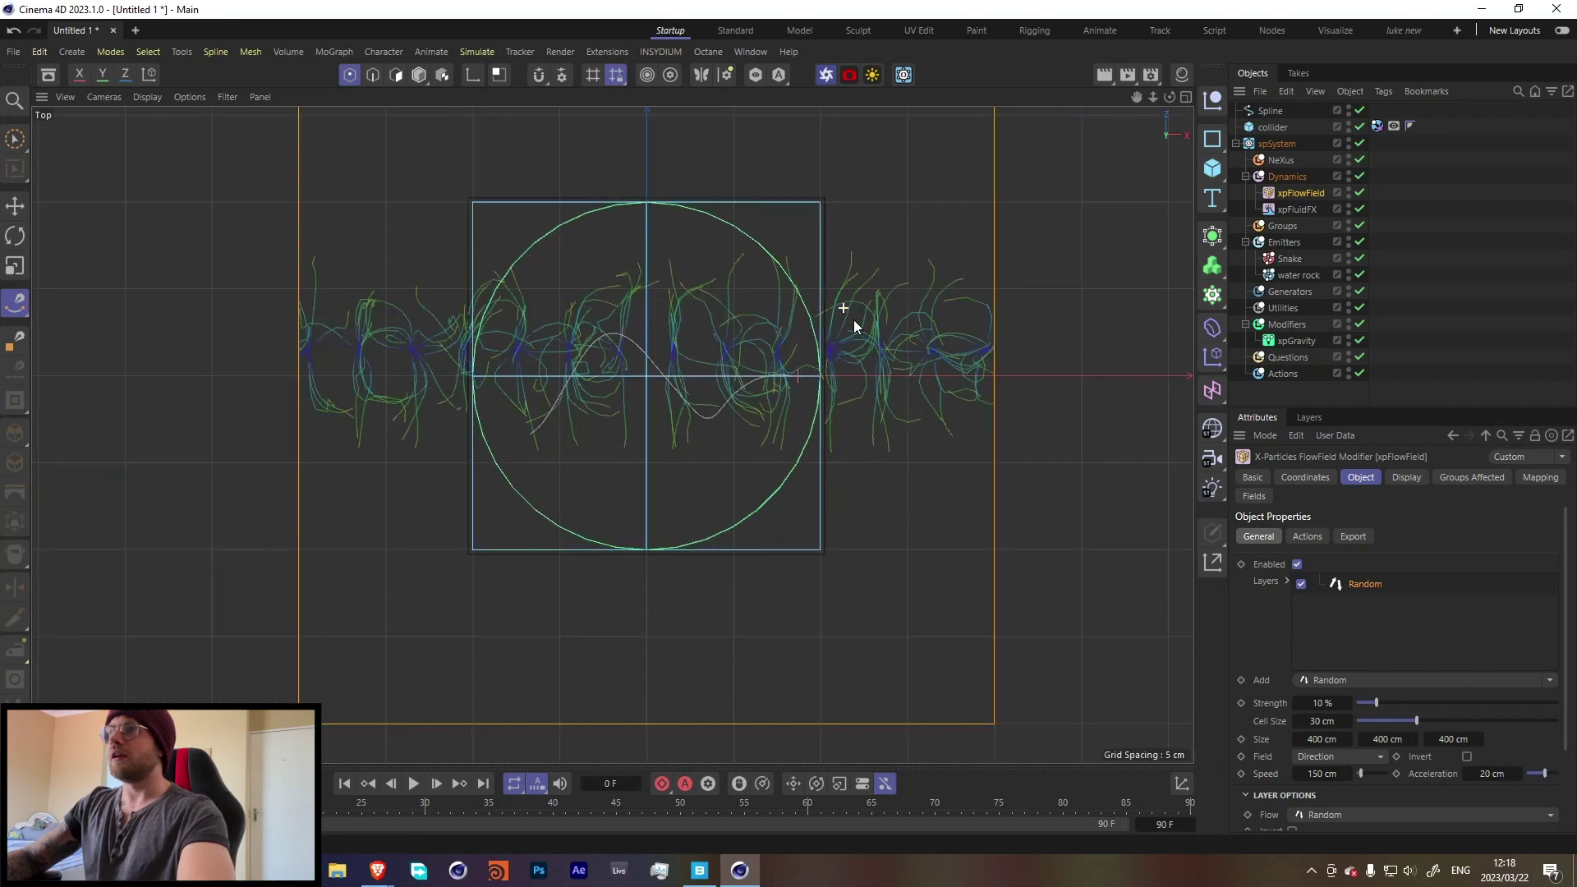
{"action": "left_click", "coordinate": [16, 140]}
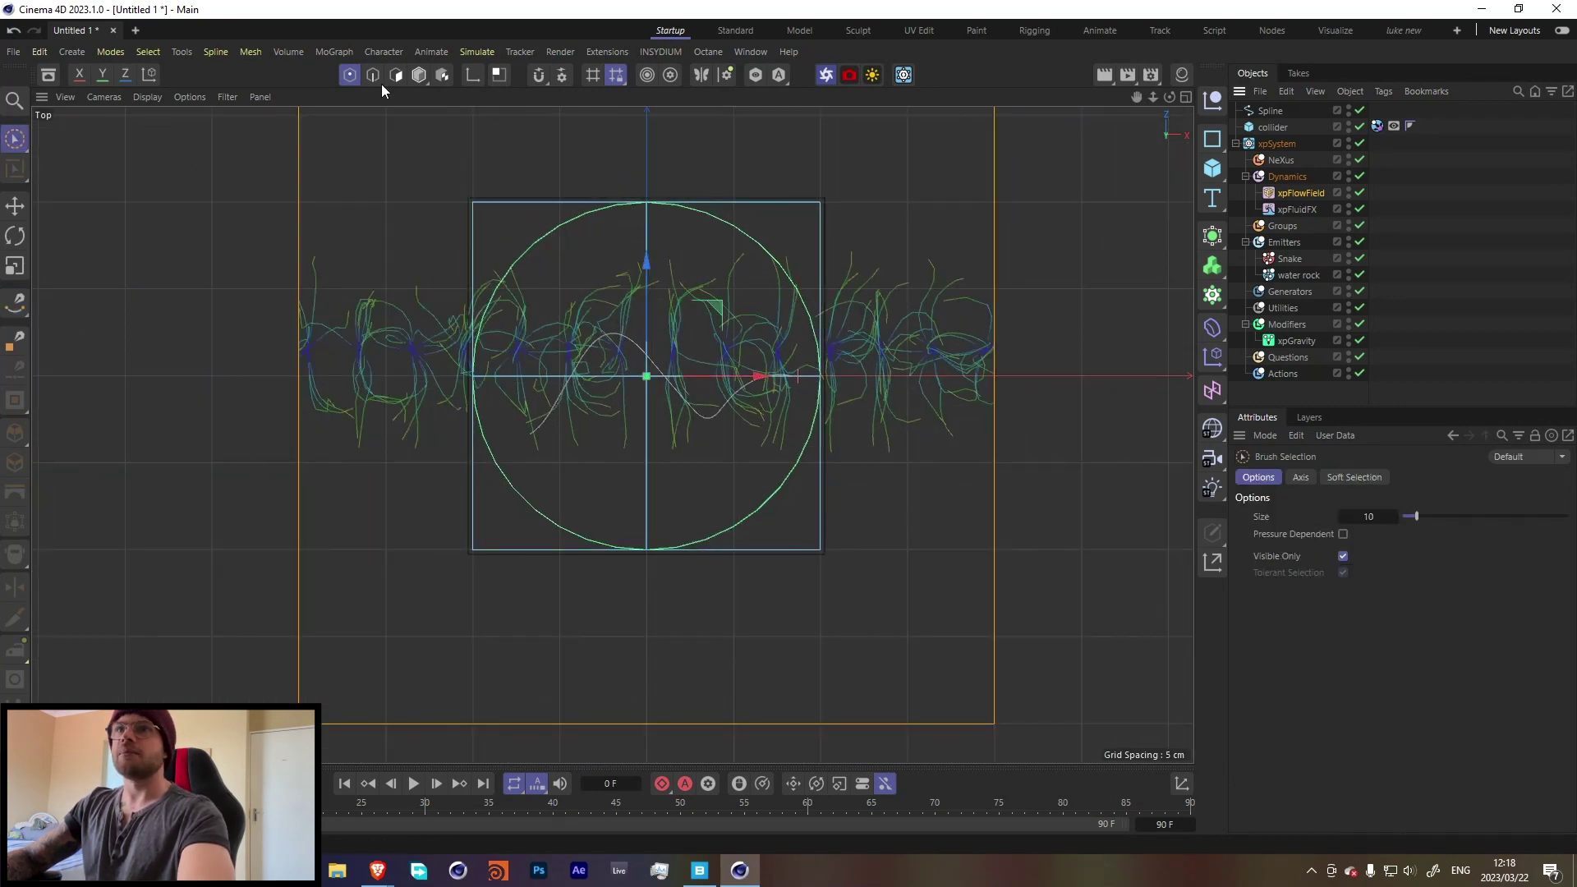
{"action": "left_click_drag", "start_coordinate": [991, 376], "coordinate": [834, 373]}
{"action": "middle_click_drag", "start_coordinate": [739, 324], "coordinate": [634, 195], "text": "alt"}
{"action": "left_click_drag", "start_coordinate": [635, 201], "coordinate": [624, 307]}
Flatten the flow-field box and raise it 18 cm in the Front view, then frame it in Perspective
{"action": "middle_click", "coordinate": [633, 379]}
{"action": "middle_click", "coordinate": [915, 521]}
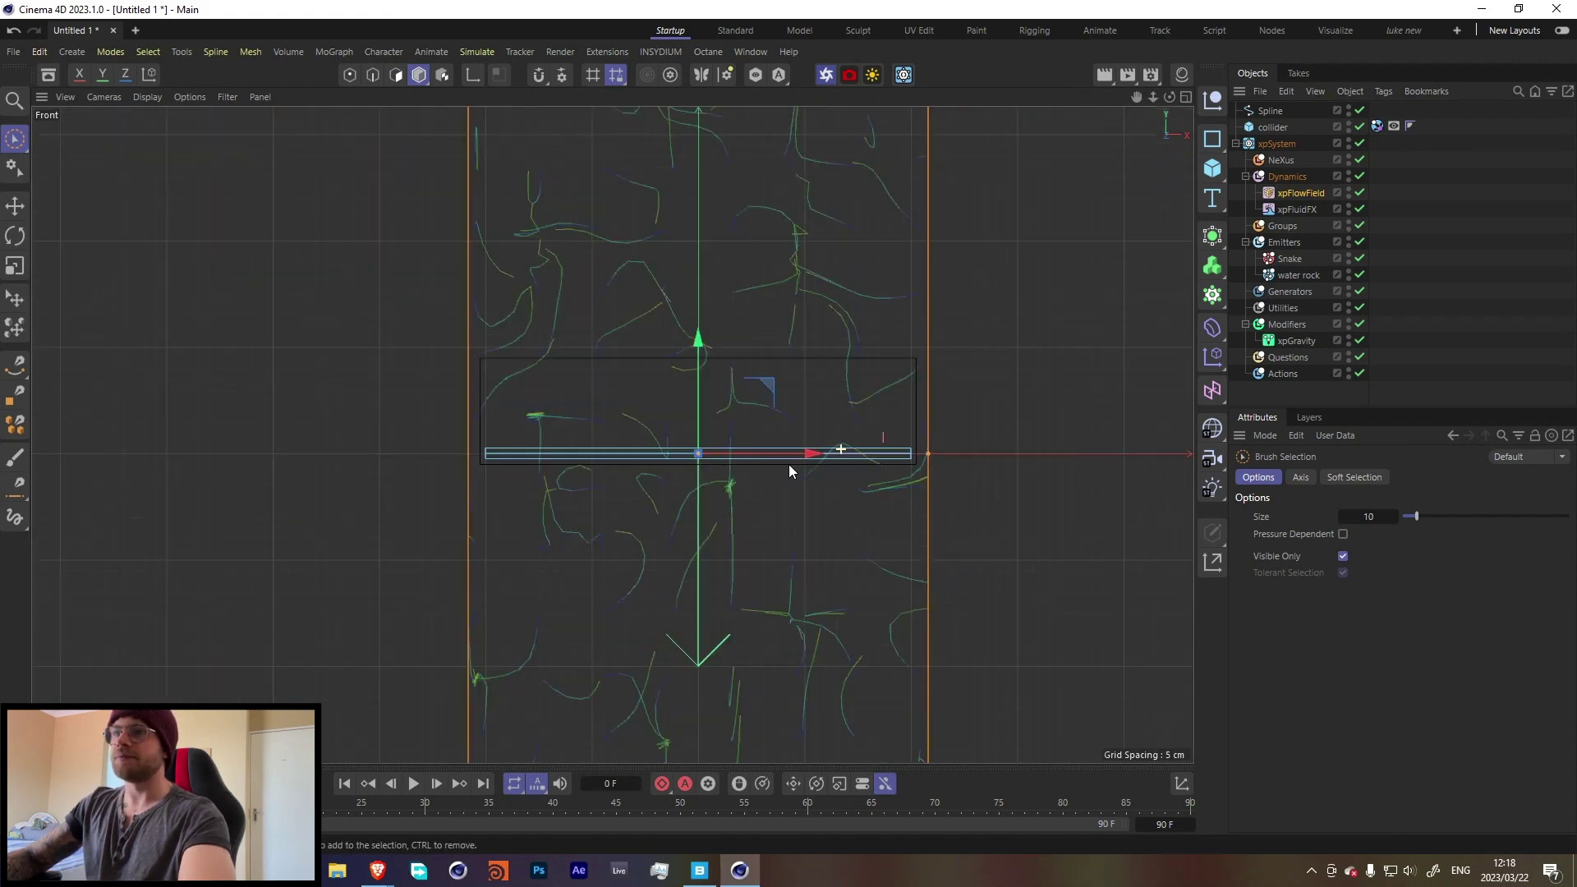
{"action": "scroll", "coordinate": [789, 468], "scroll_direction": "down", "scroll_amount": 3}
{"action": "mouse_move", "coordinate": [757, 351]}
{"action": "left_mouse_down"}
{"action": "mouse_move", "coordinate": [759, 389]}
{"action": "mouse_move", "coordinate": [766, 329]}
{"action": "left_mouse_up"}
{"action": "middle_click", "coordinate": [765, 422]}
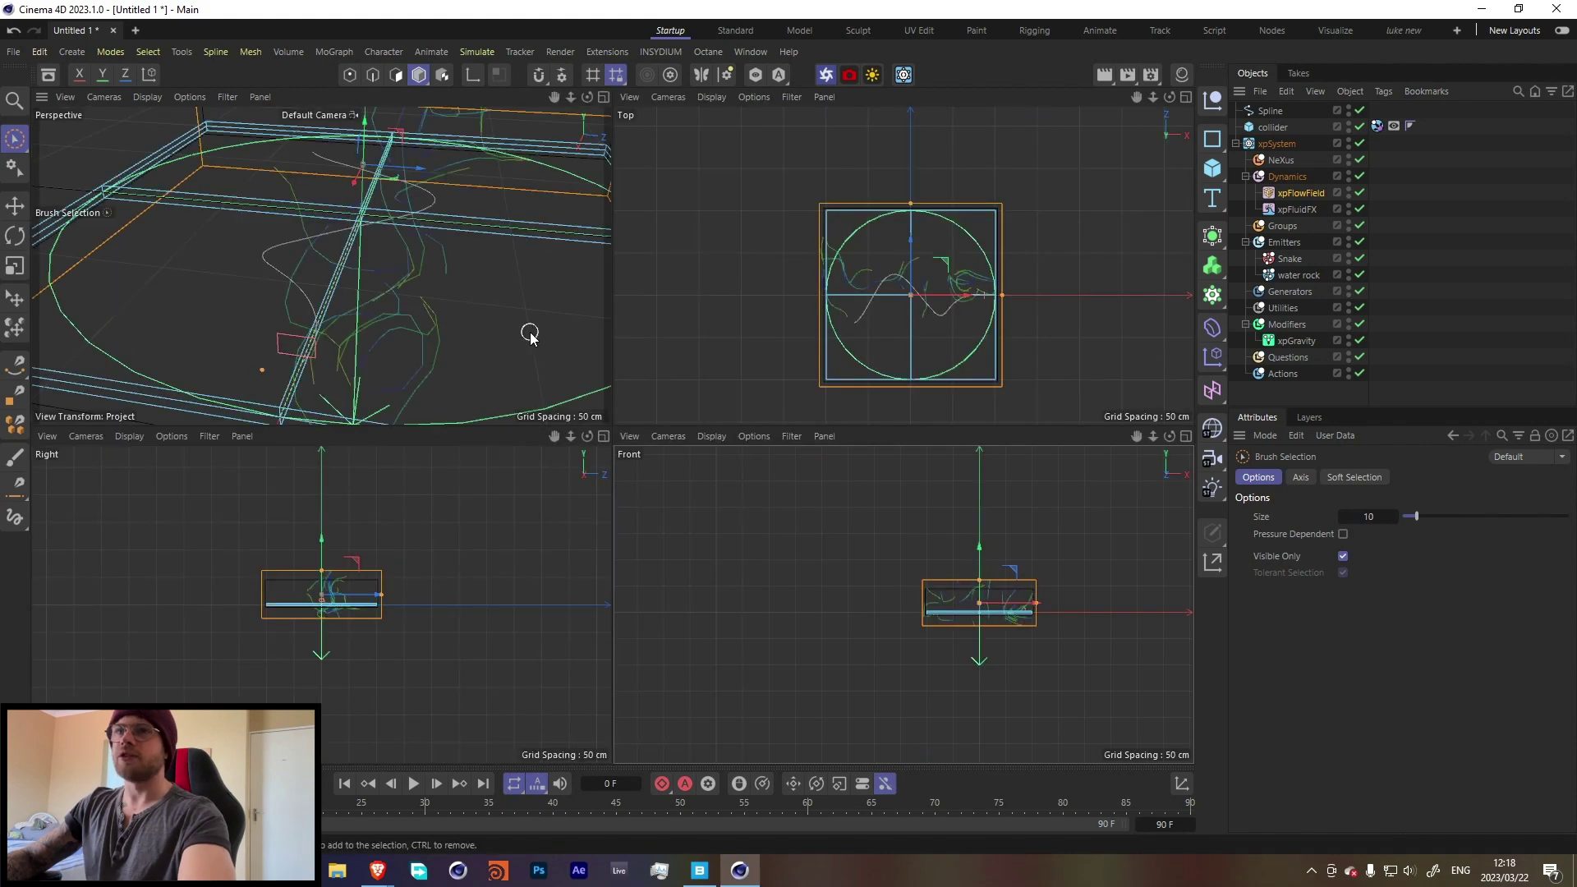
{"action": "middle_click", "coordinate": [530, 336]}
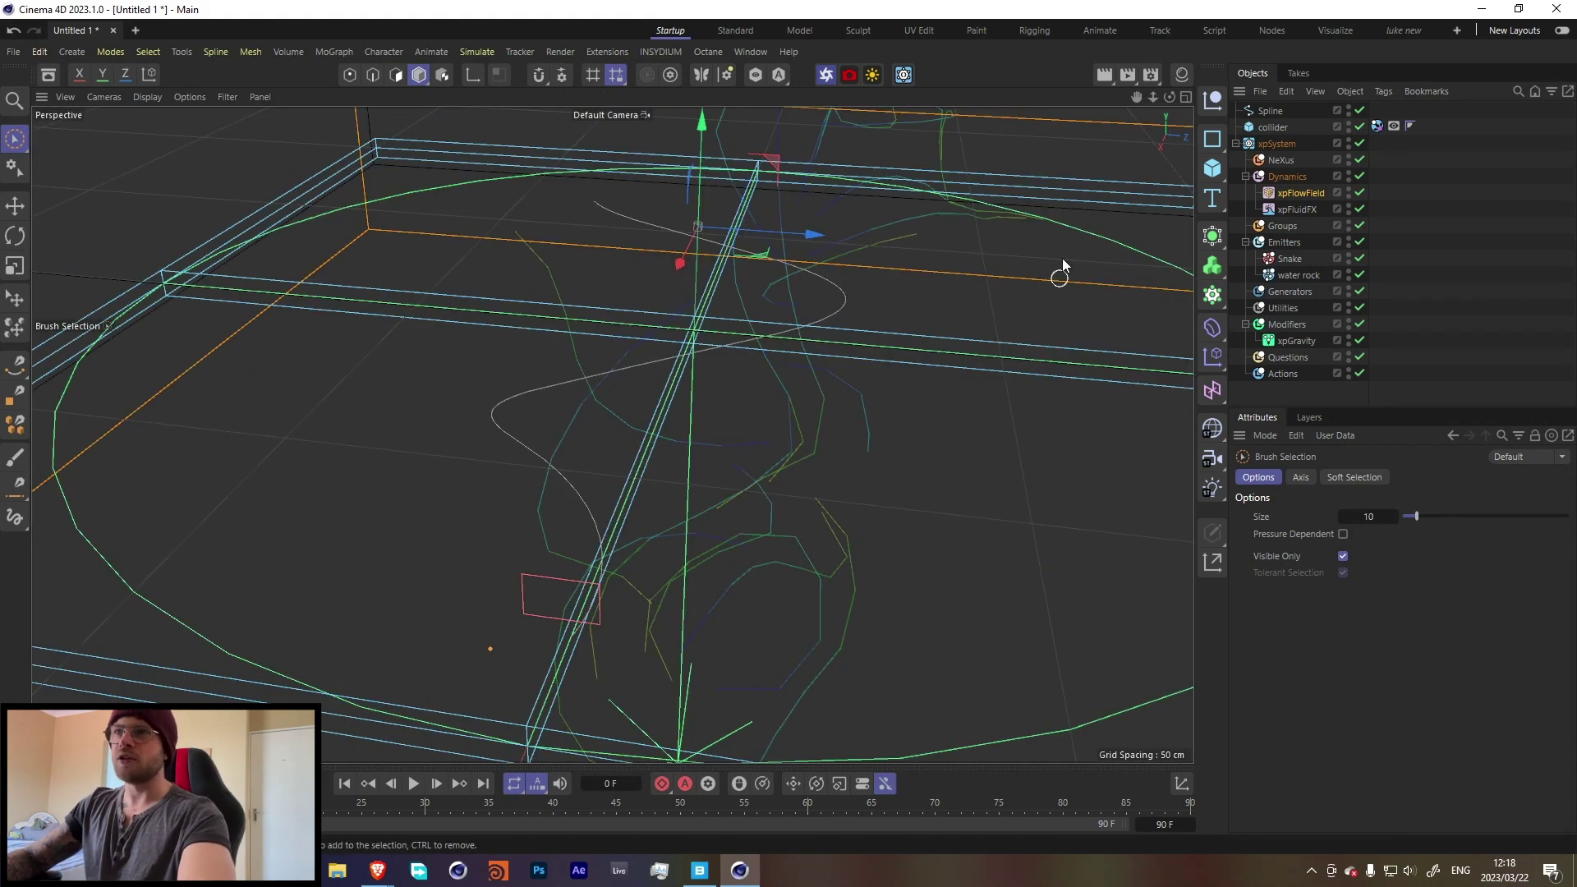
{"action": "key", "text": "o"}
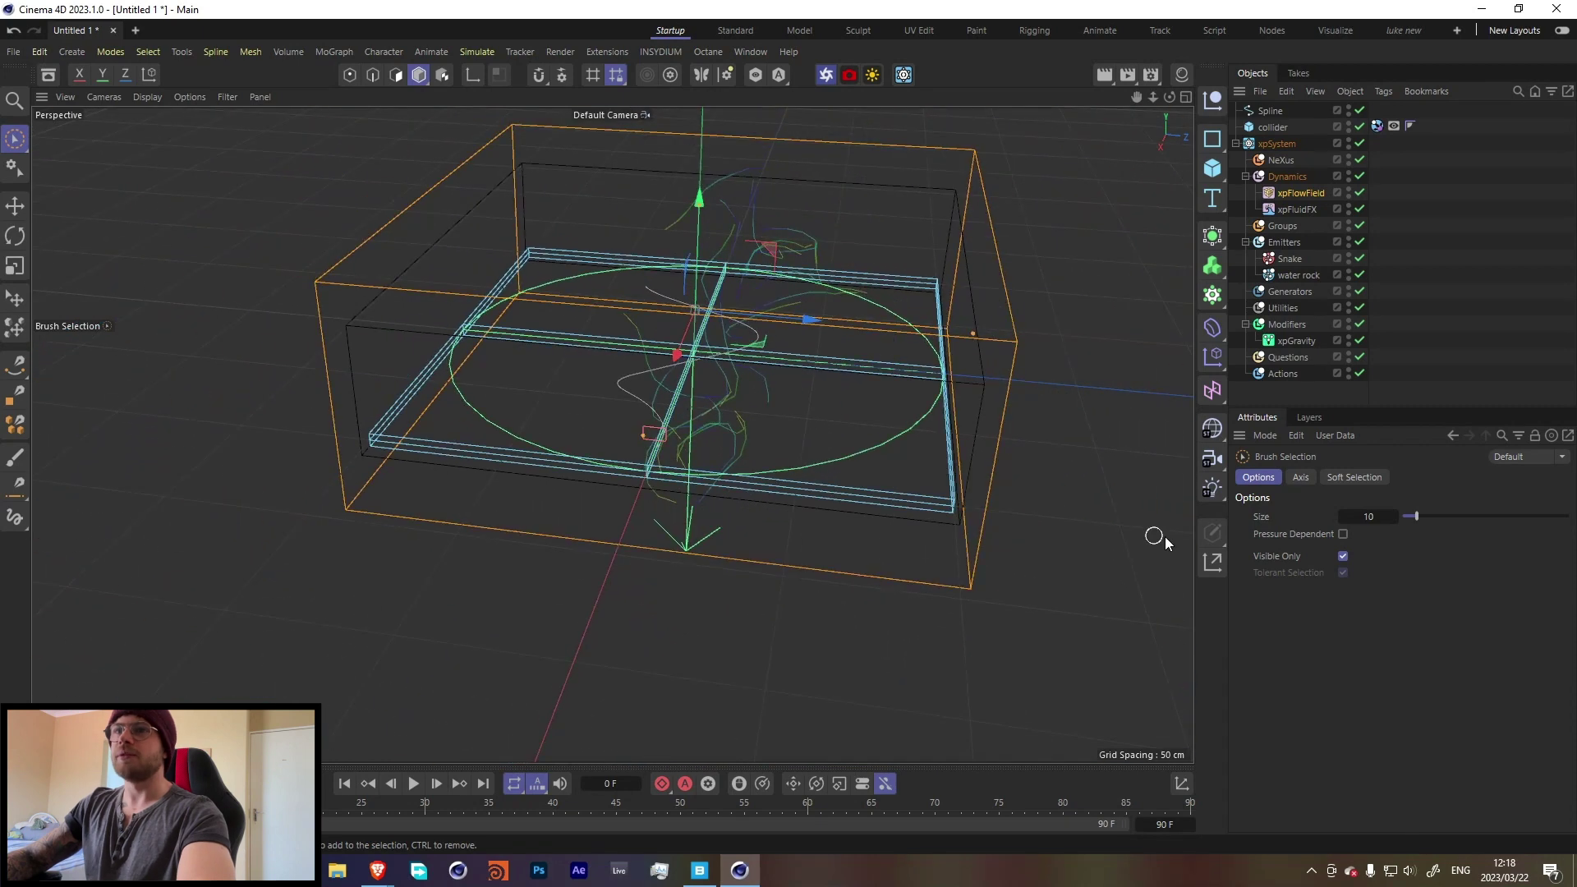
{"action": "left_click", "coordinate": [1304, 194]}
{"action": "left_click_drag", "start_coordinate": [707, 430], "coordinate": [632, 388], "text": "alt"}
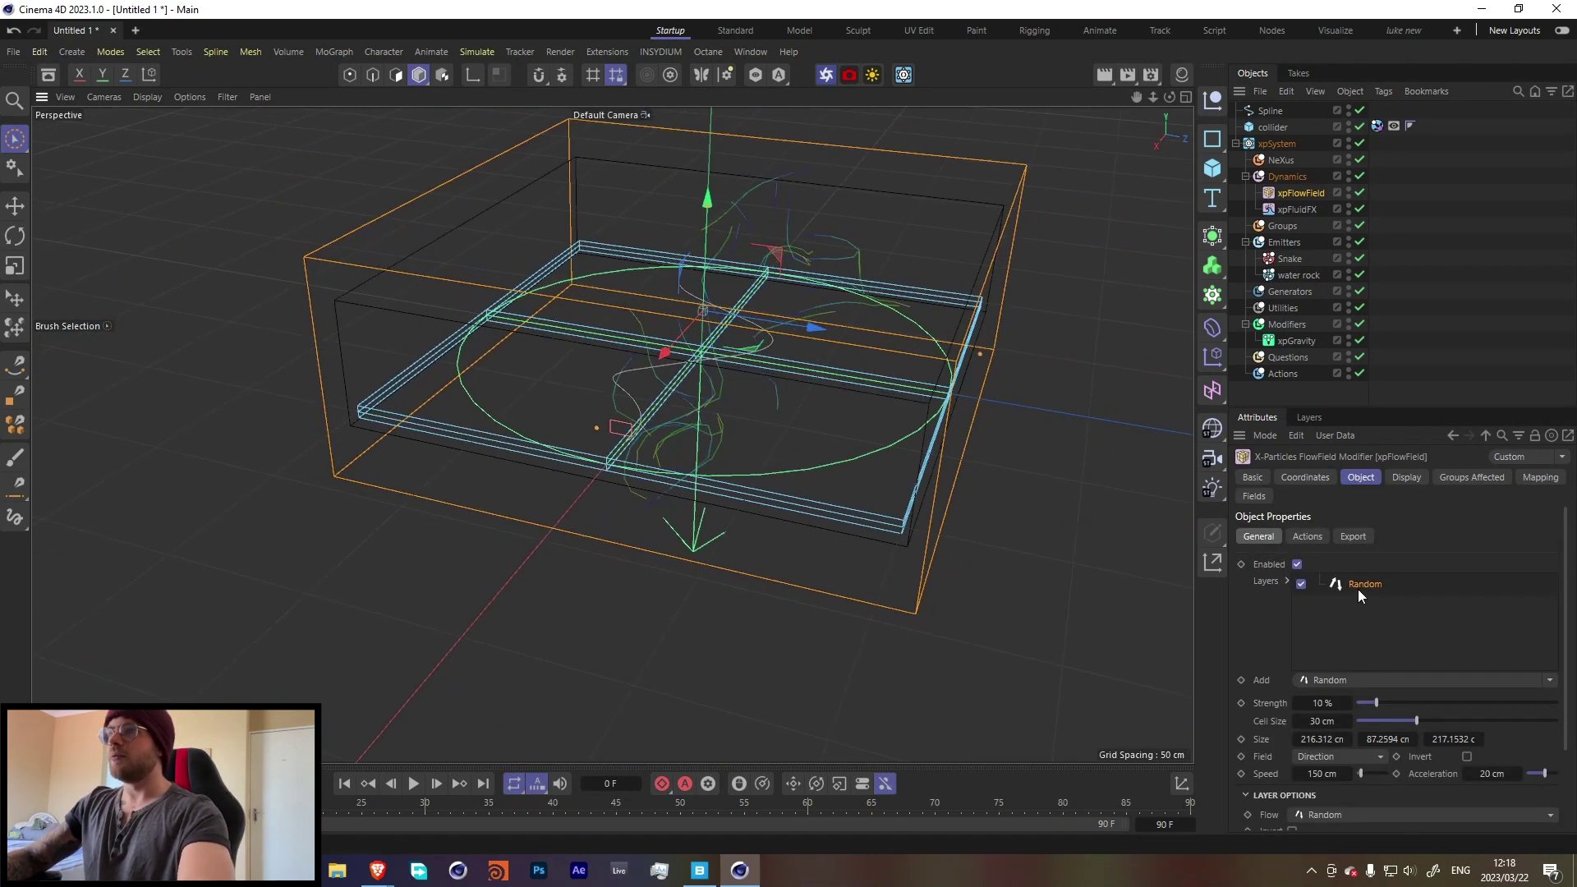
Add an Along Spline flow layer to the xpFlowField and link the drawn Spline to it
{"action": "left_click", "coordinate": [1324, 678]}
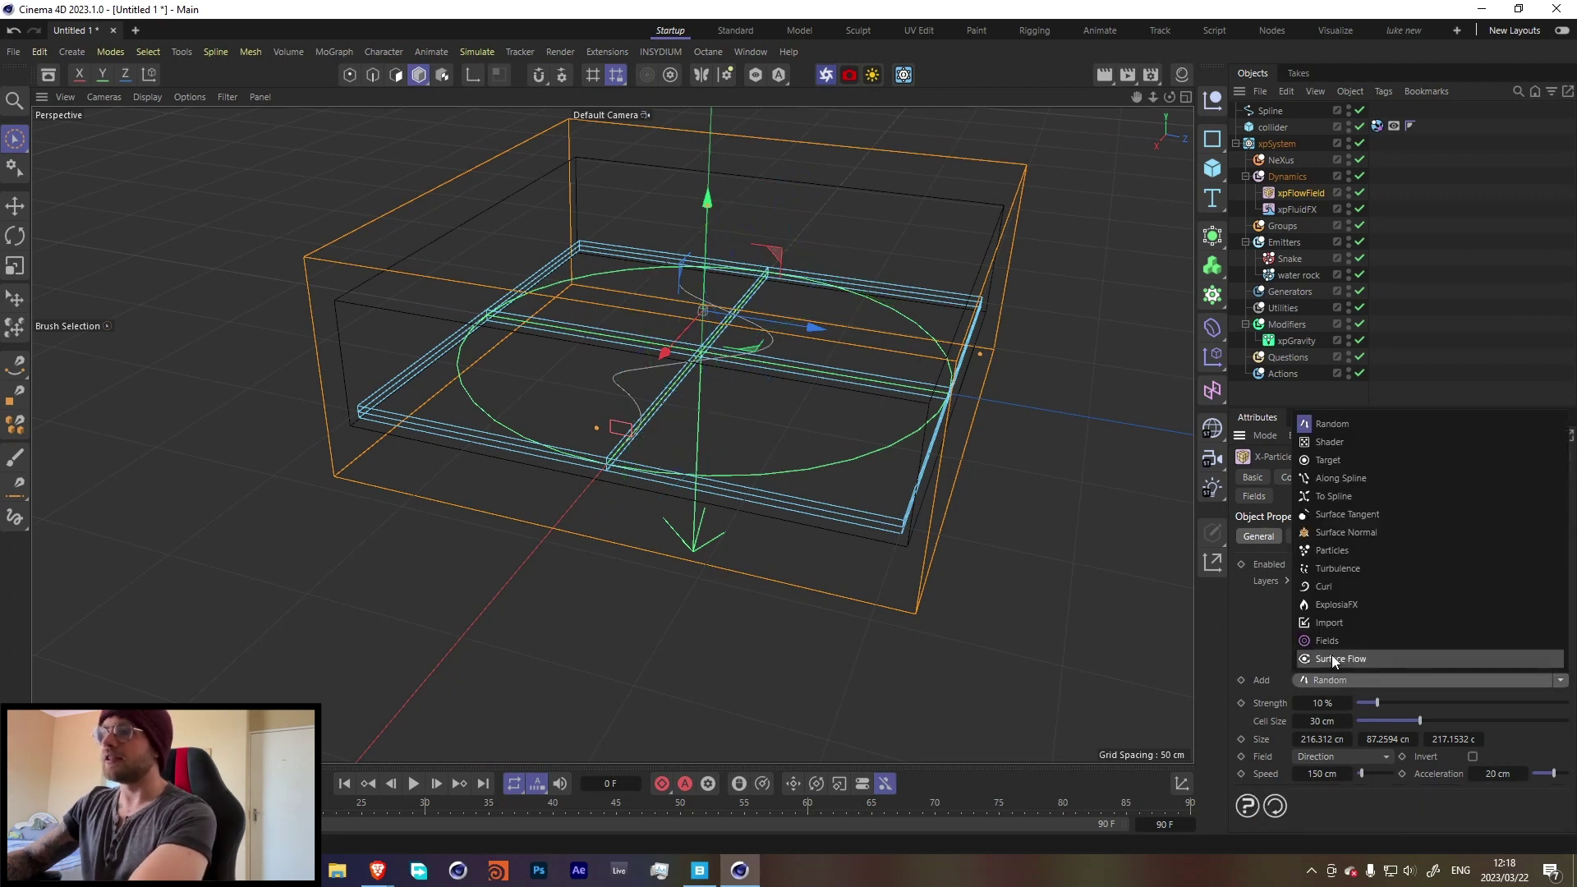
{"action": "left_click", "coordinate": [1333, 479]}
{"action": "scroll", "coordinate": [1251, 641], "scroll_direction": "down", "scroll_amount": 4}
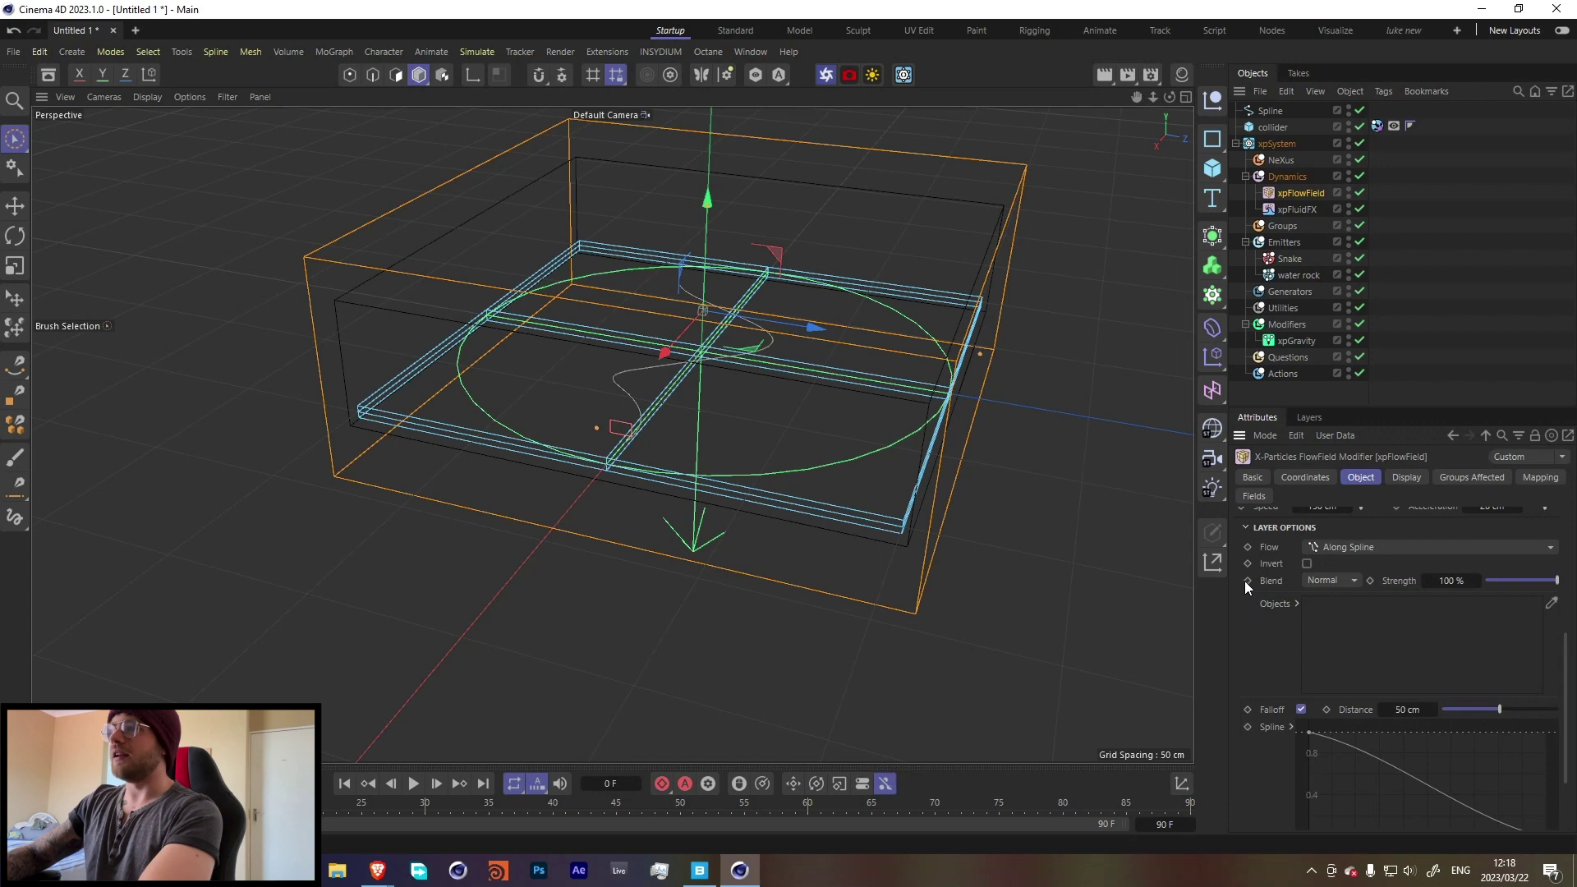
{"action": "left_click_drag", "start_coordinate": [1270, 107], "coordinate": [1374, 562]}
{"action": "left_click_drag", "start_coordinate": [1360, 636], "coordinate": [1340, 628]}
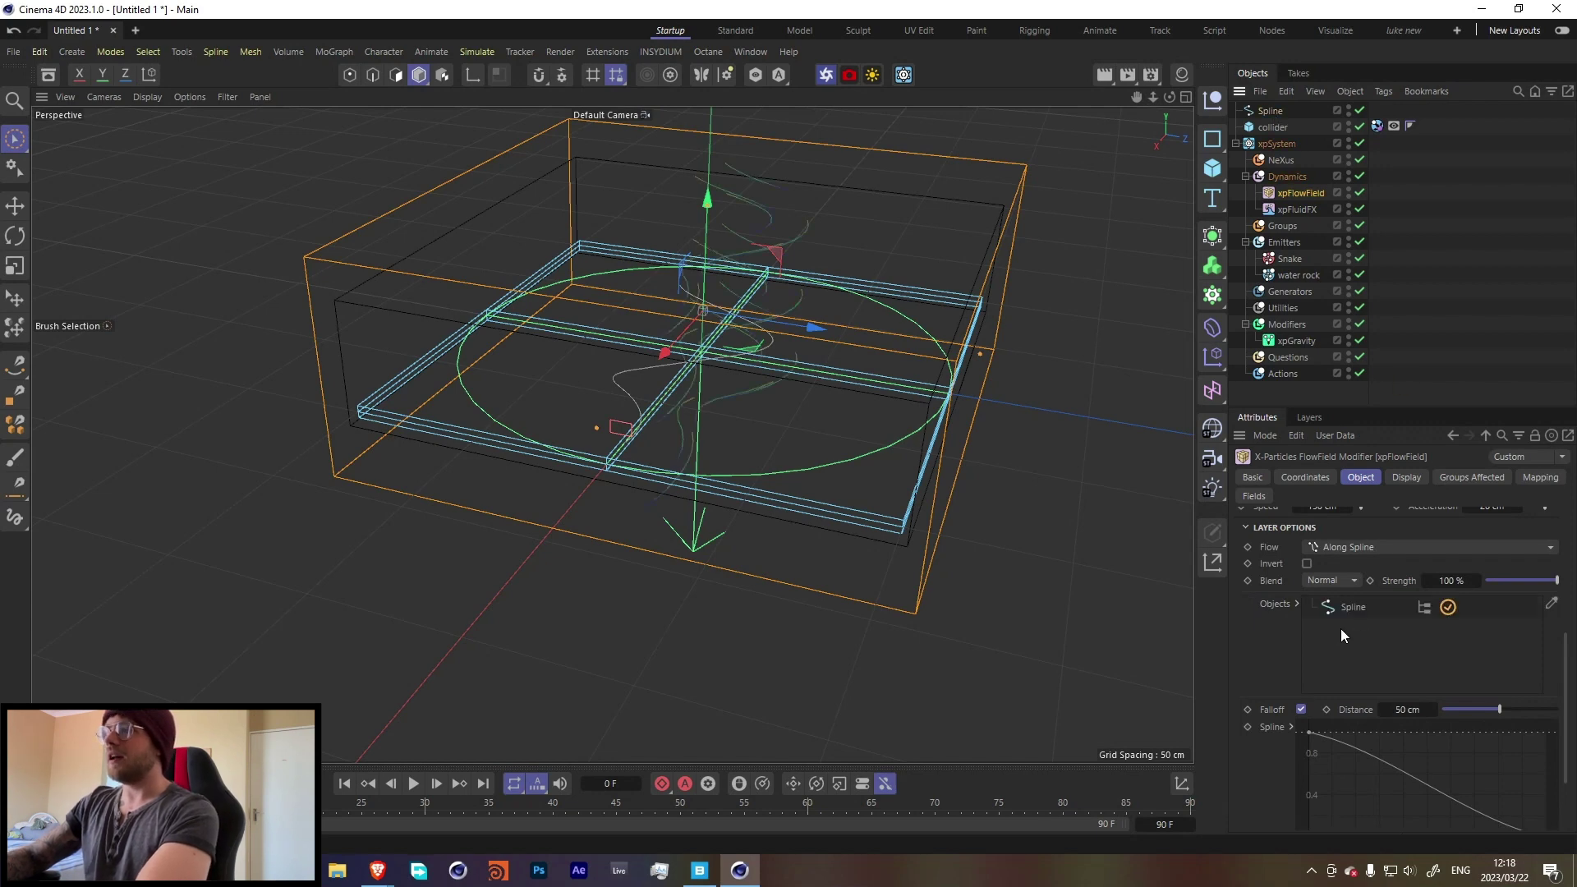
{"action": "left_click_drag", "start_coordinate": [655, 388], "coordinate": [748, 567], "text": "alt"}
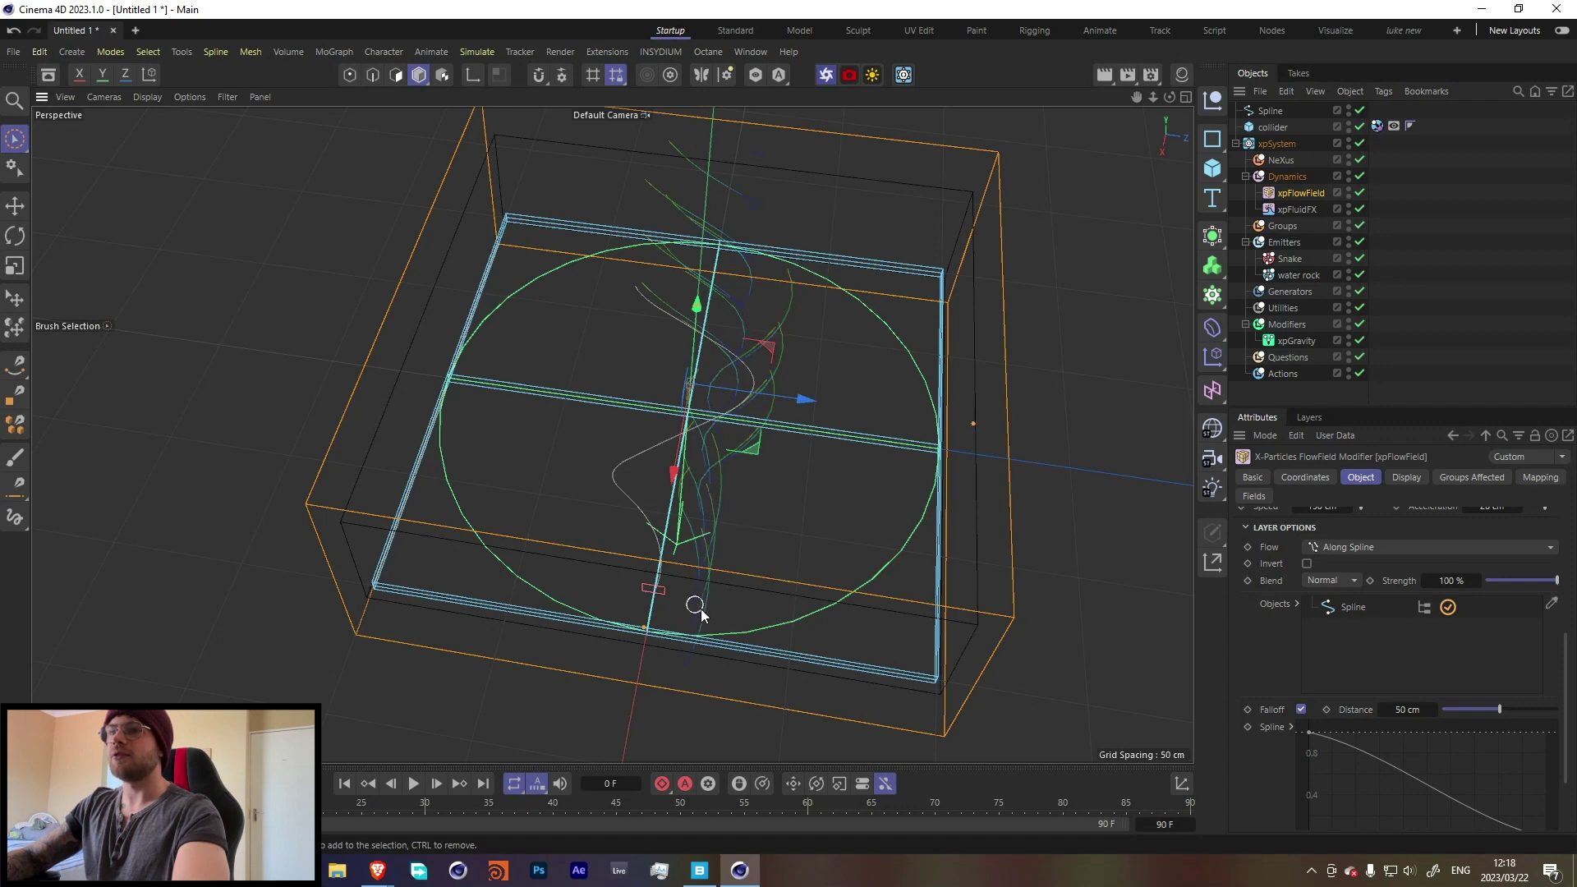
Disable the water rock emitter and raise the Along Spline layer strength to 100%
{"action": "left_click", "coordinate": [1360, 275]}
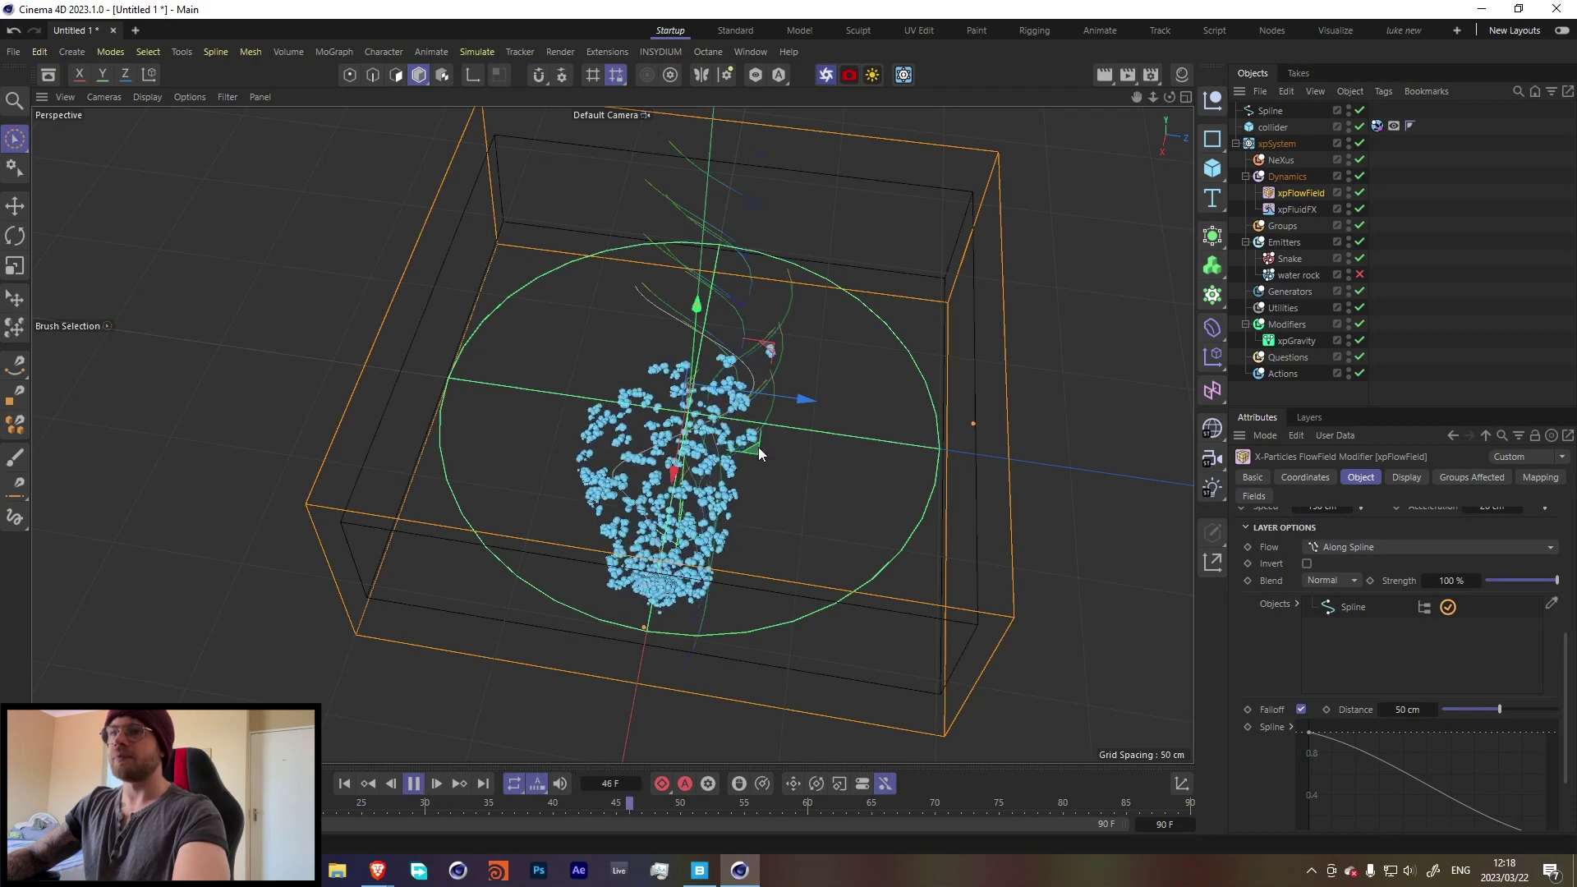
{"action": "key", "text": "F8"}
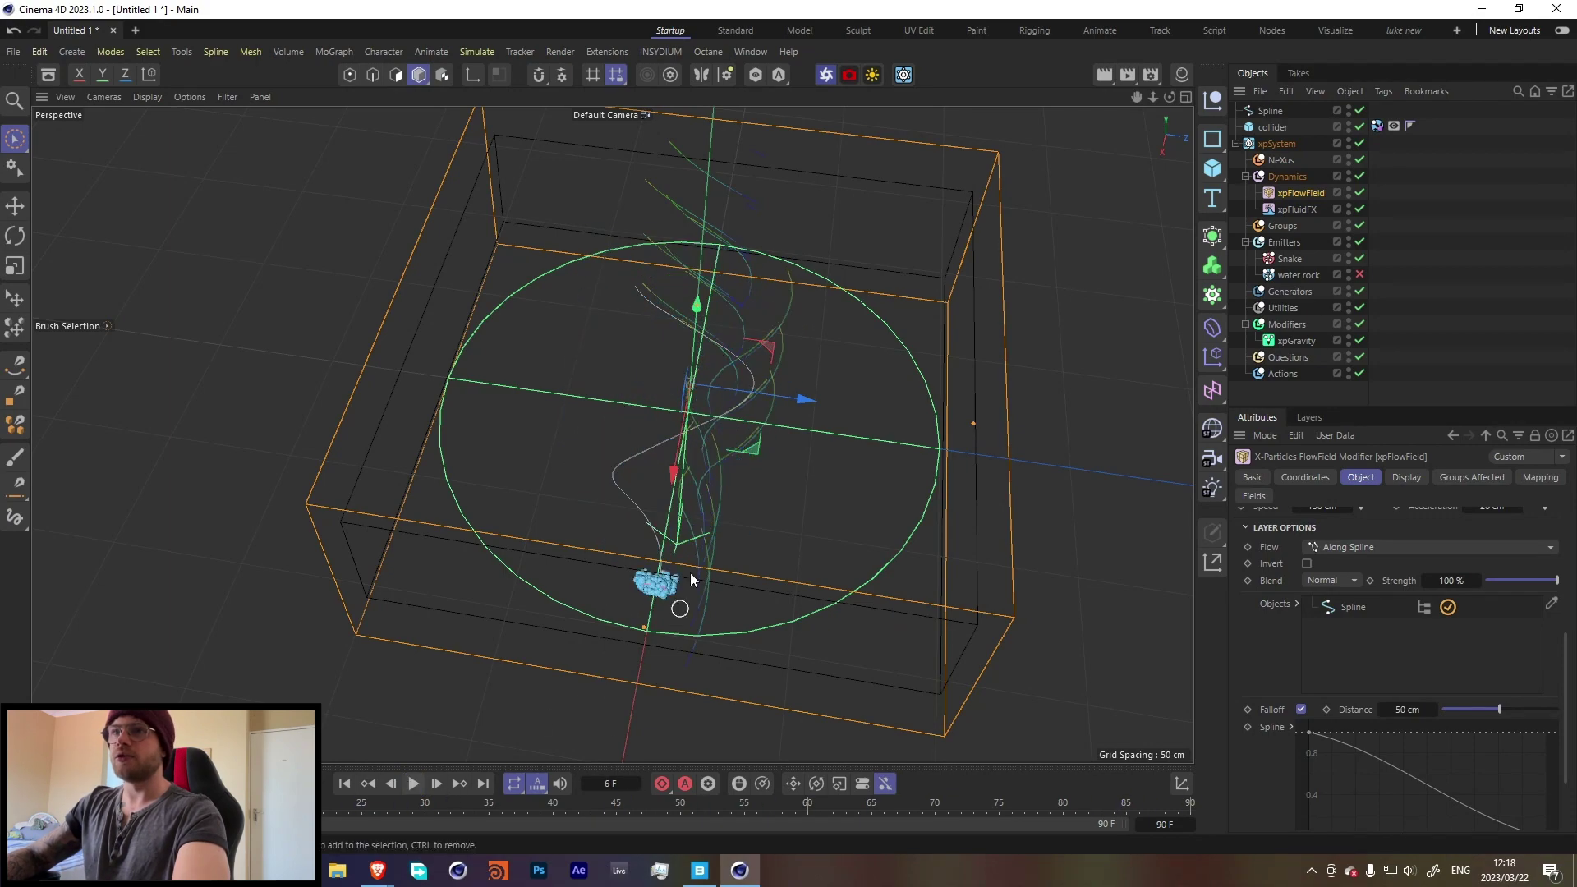
{"action": "scroll", "coordinate": [711, 506], "scroll_direction": "up", "scroll_amount": 3}
{"action": "left_click_drag", "start_coordinate": [711, 499], "coordinate": [629, 407], "text": "alt"}
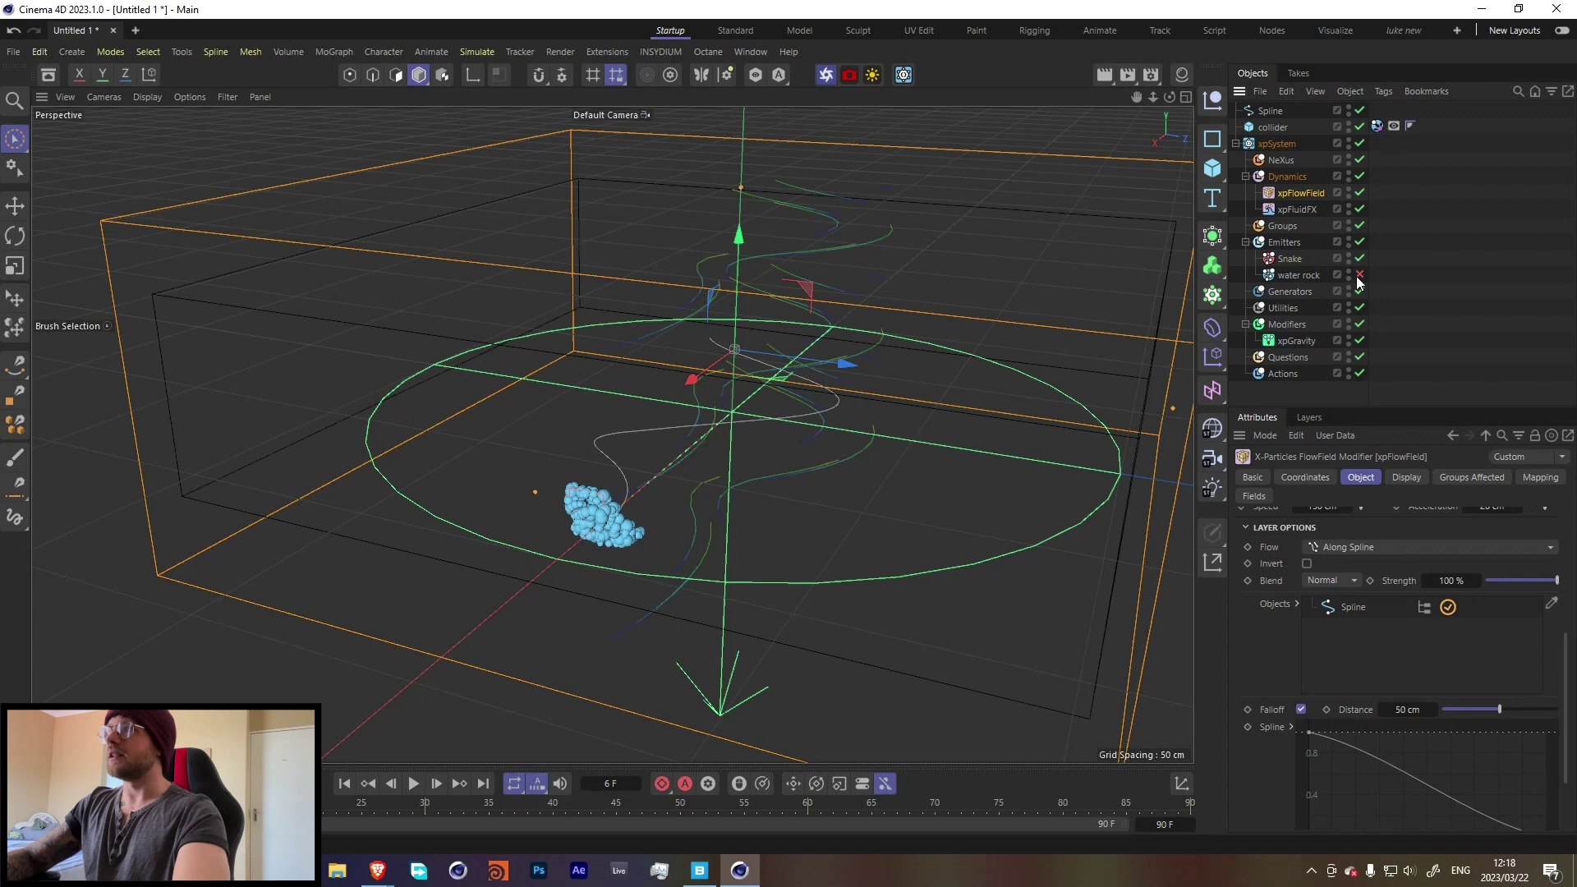
{"action": "scroll", "coordinate": [1314, 665], "scroll_direction": "up", "scroll_amount": 4}
{"action": "left_click_drag", "start_coordinate": [1392, 707], "coordinate": [1560, 704]}
Preview the simulation to frame 50 and reduce the Along Spline layer's Cell Size to 12 cm
{"action": "left_click", "coordinate": [344, 783]}
{"action": "left_click", "coordinate": [413, 783]}
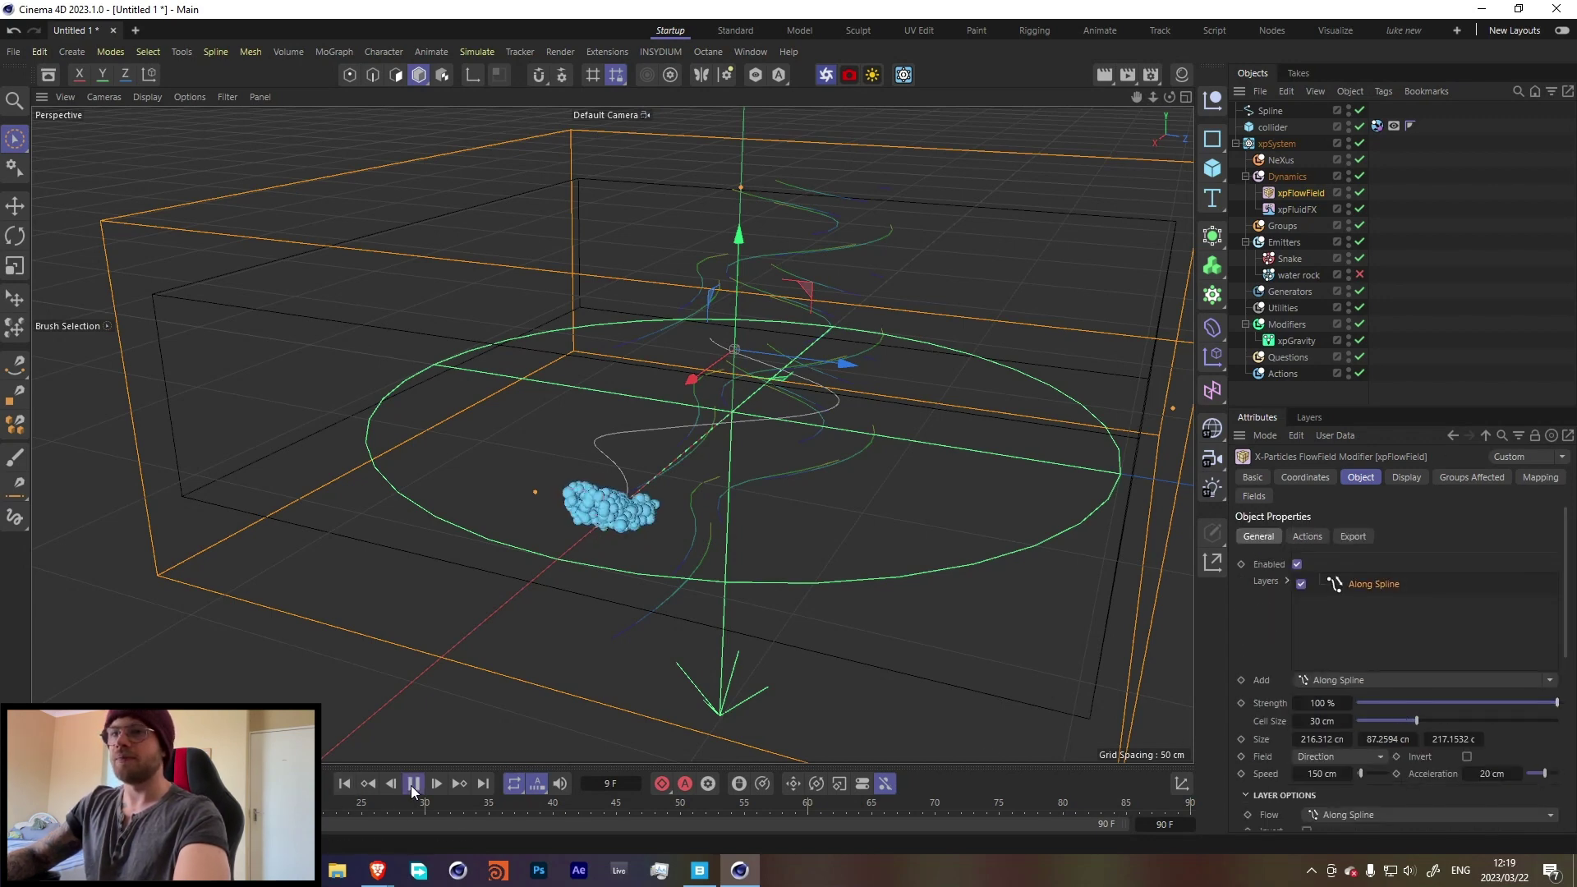
{"action": "left_click", "coordinate": [413, 783]}
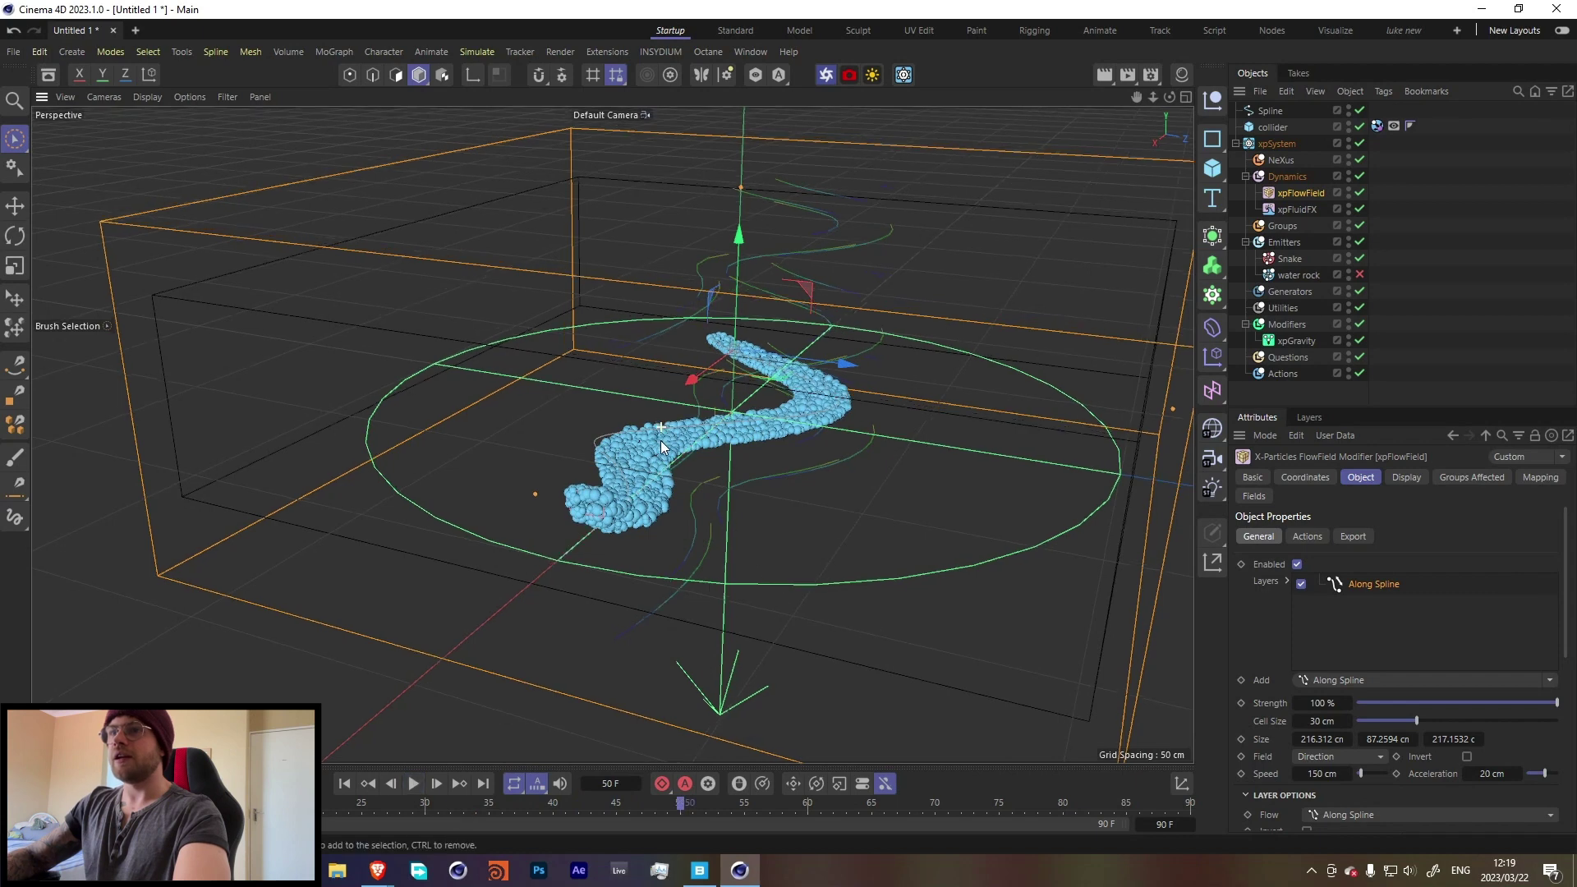
{"action": "left_click_drag", "start_coordinate": [862, 386], "coordinate": [971, 346], "text": "alt"}
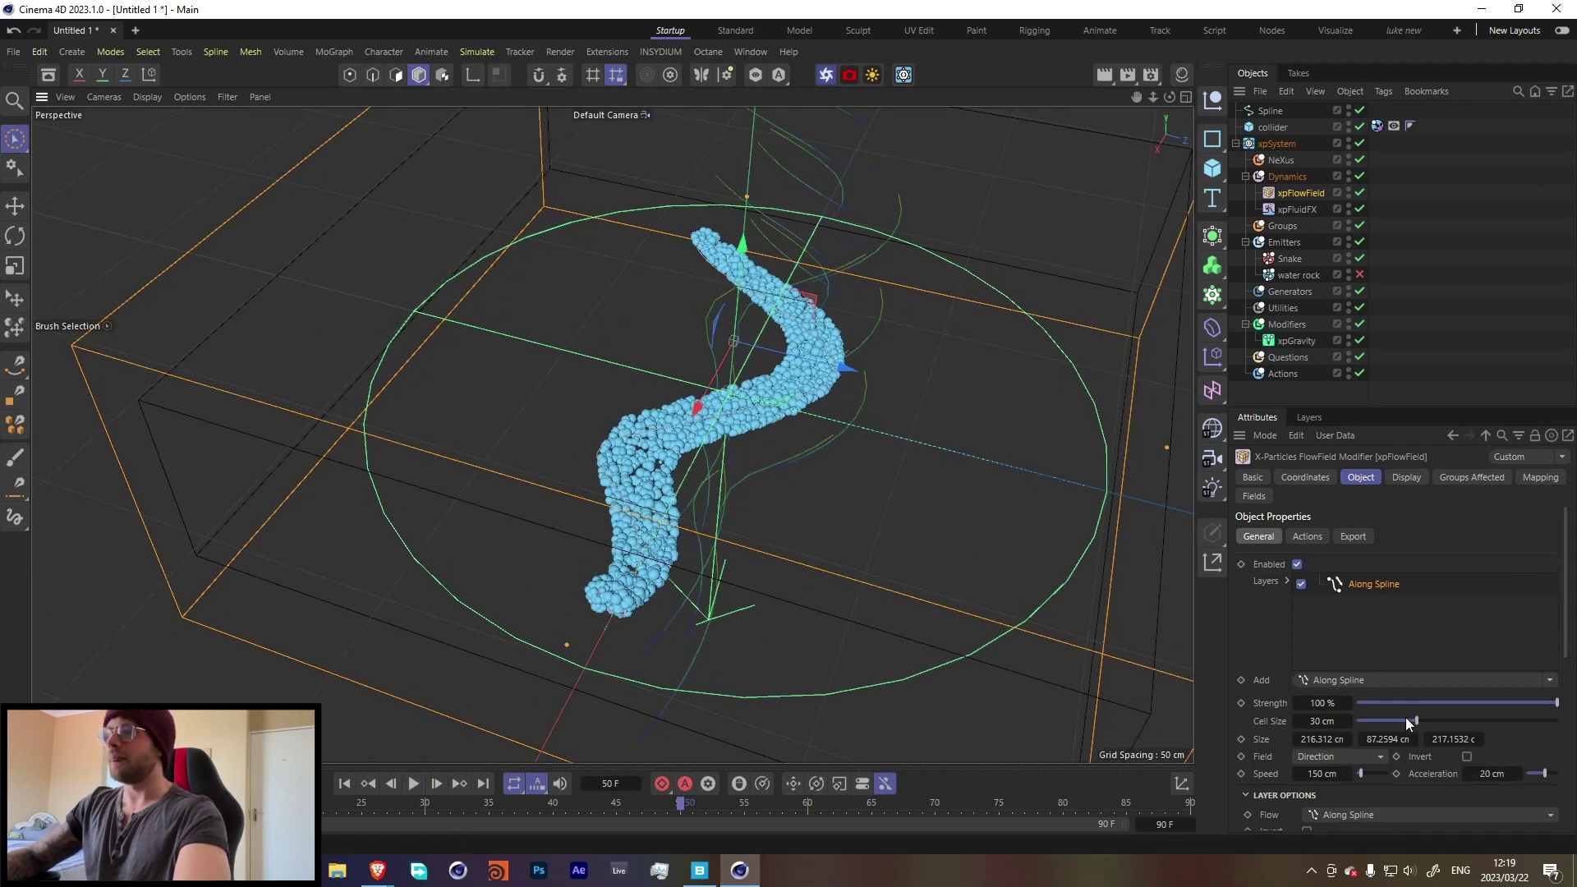
{"action": "left_click_drag", "start_coordinate": [1406, 718], "coordinate": [1380, 721]}
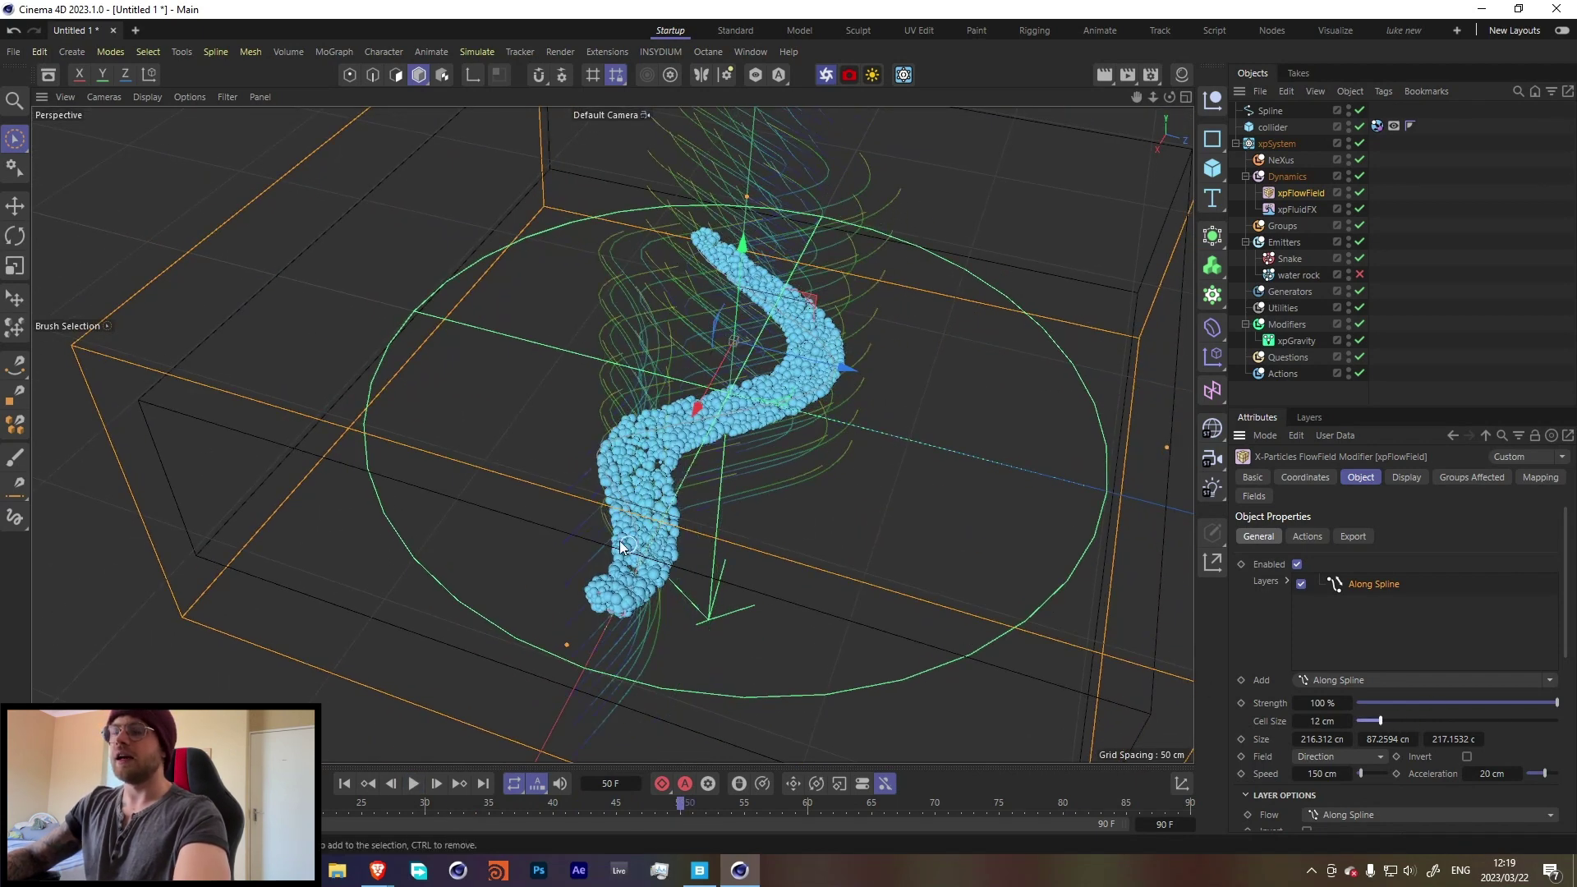
Replay to frame 64 to check the flow, then re-enable the water rock emitter
{"action": "left_click", "coordinate": [413, 785]}
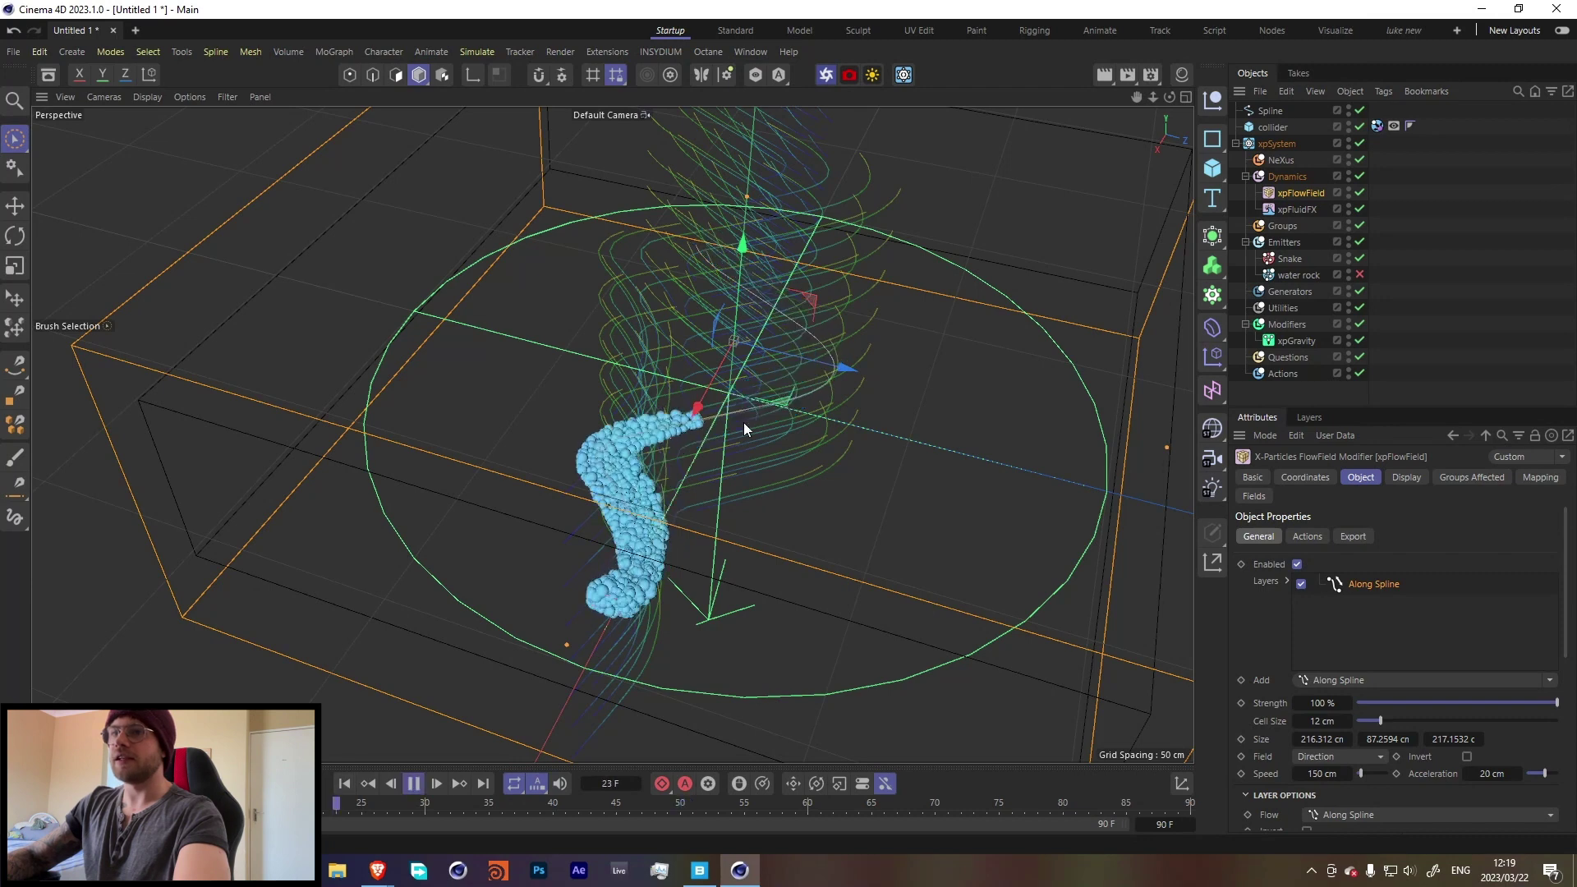
{"action": "left_click", "coordinate": [413, 783]}
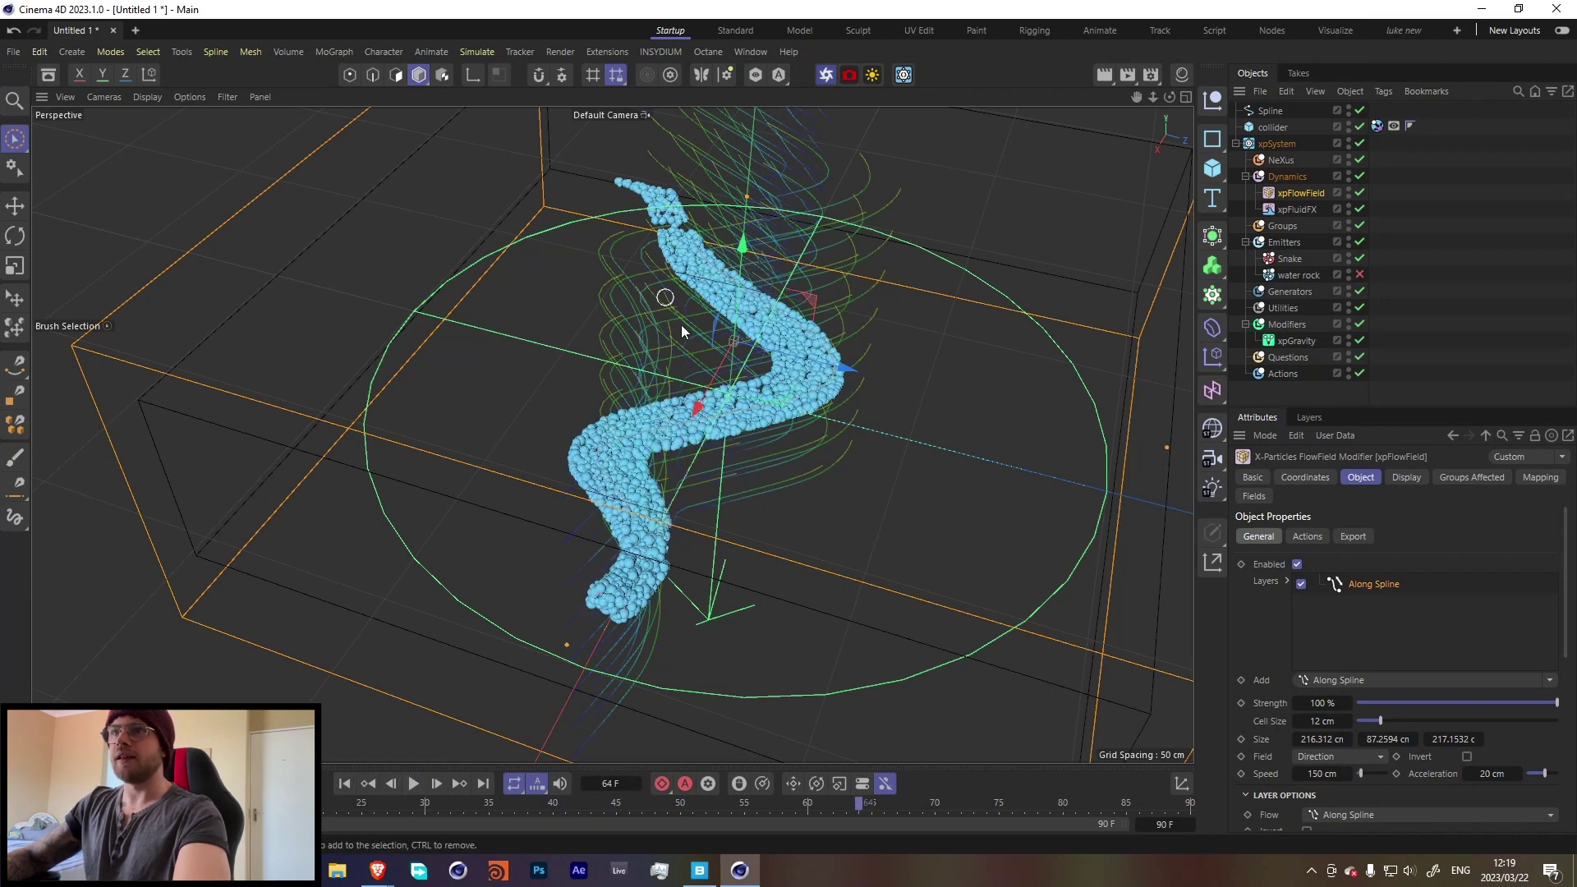
{"action": "left_click", "coordinate": [1359, 274]}
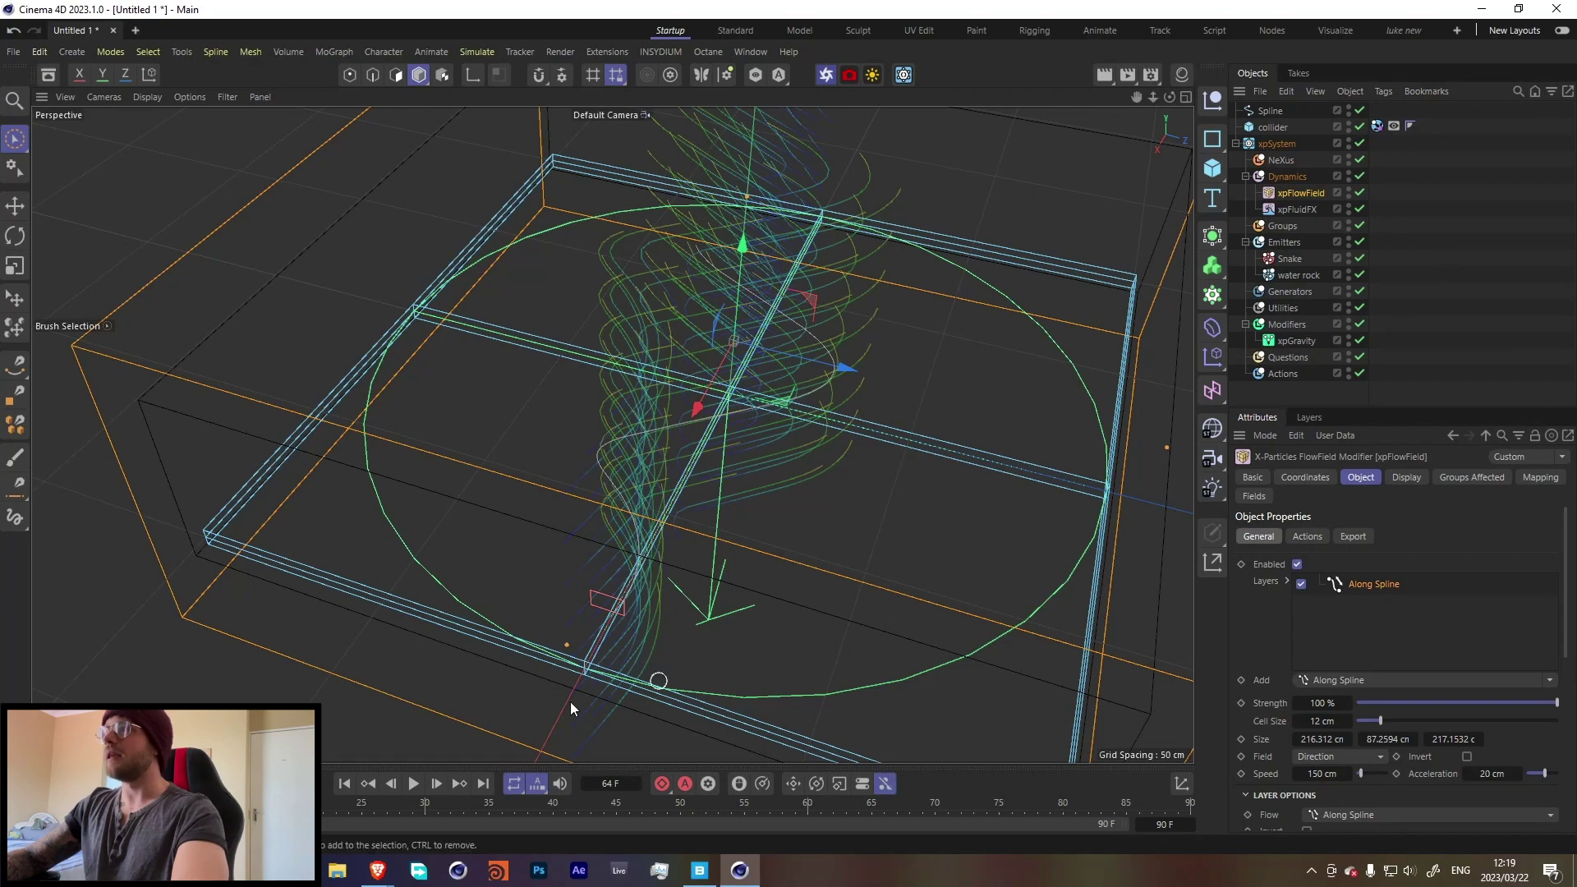
Add xpFlowField to the water rock emitter's Modifiers list in exclude mode and replay the flat rock bed
{"action": "left_click", "coordinate": [415, 784]}
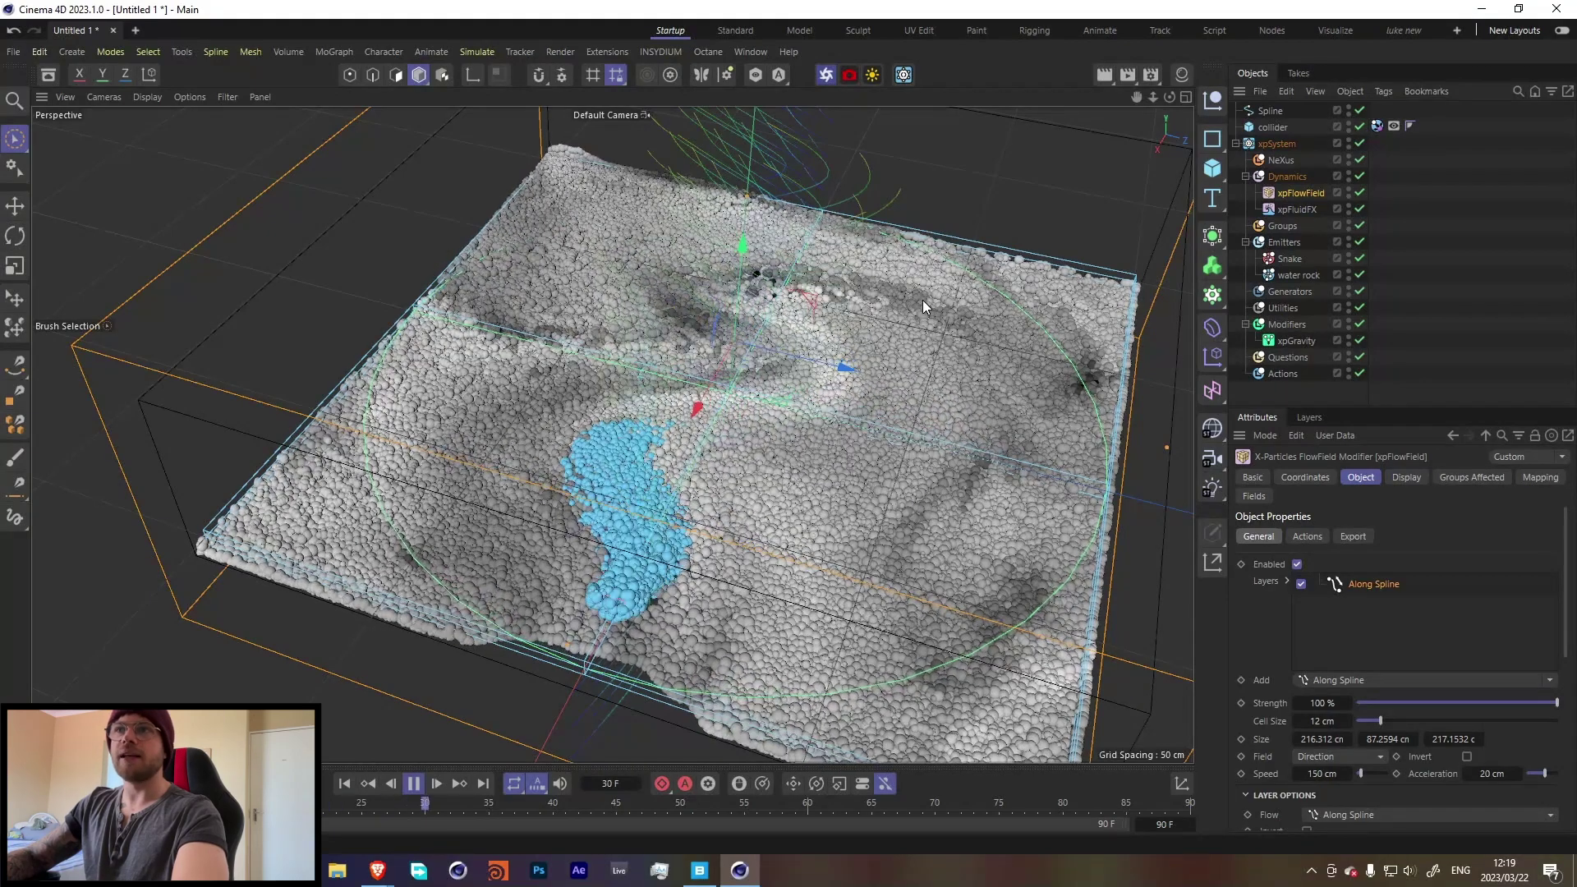
{"action": "left_click", "coordinate": [413, 784]}
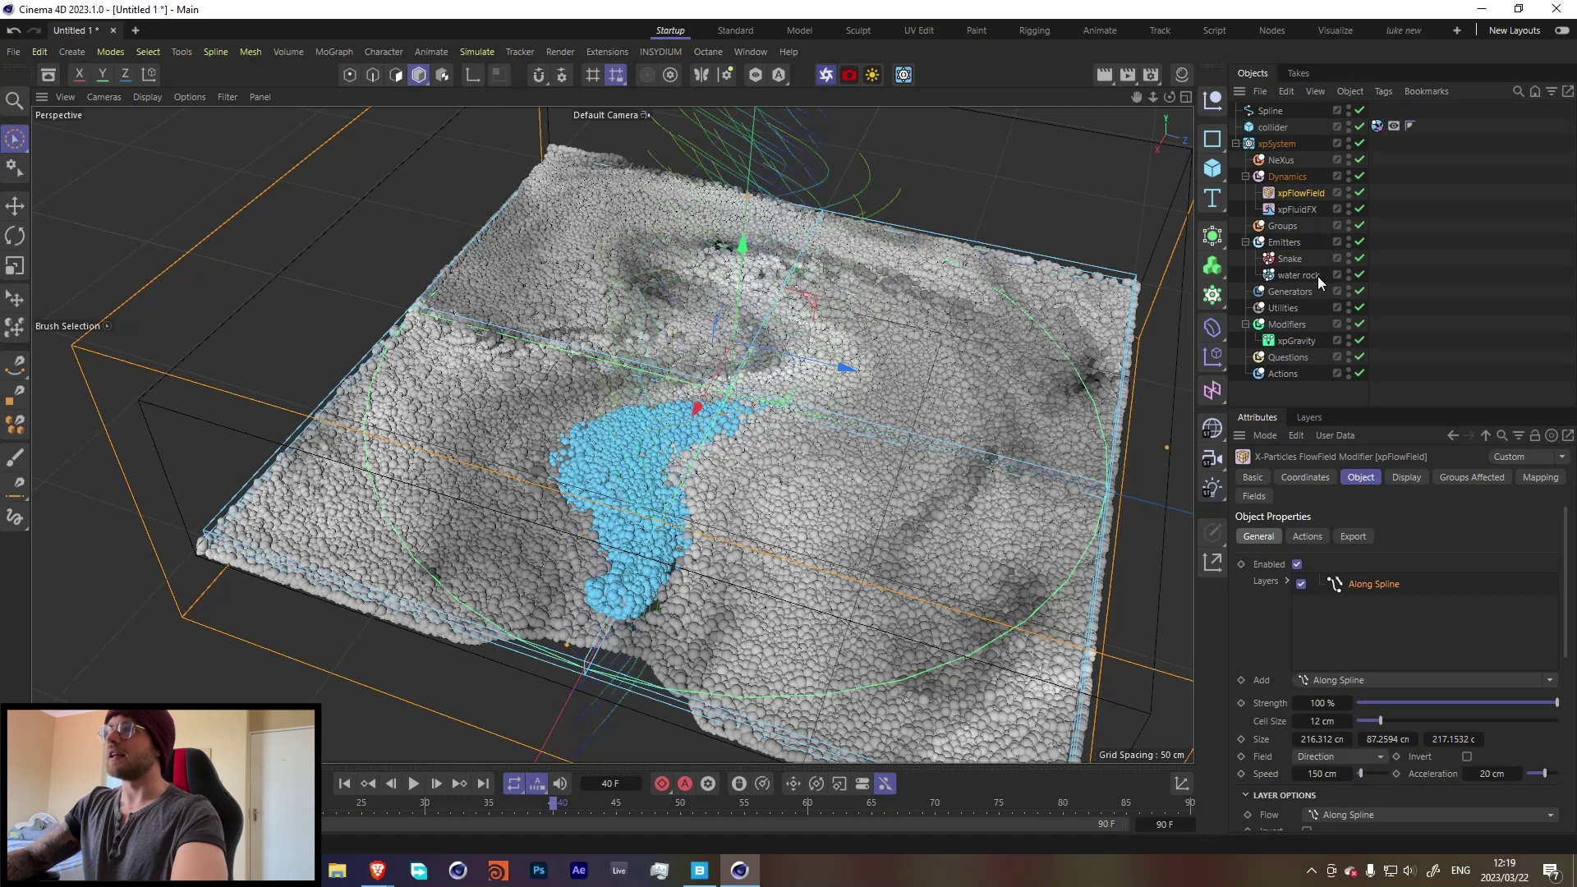
{"action": "left_click", "coordinate": [1296, 276]}
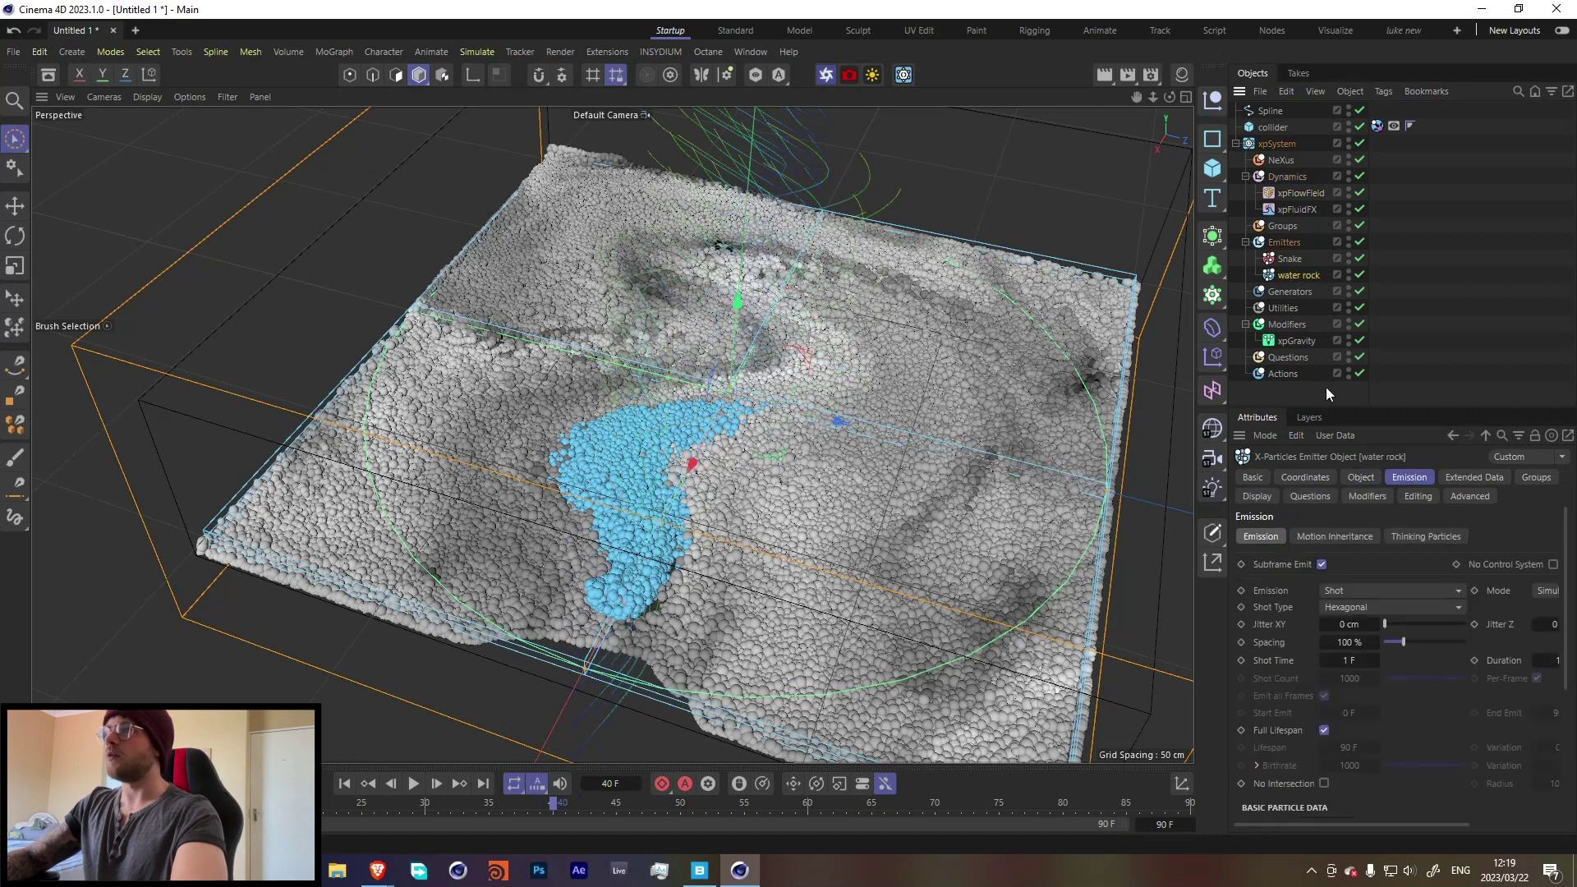
{"action": "left_click", "coordinate": [1382, 497]}
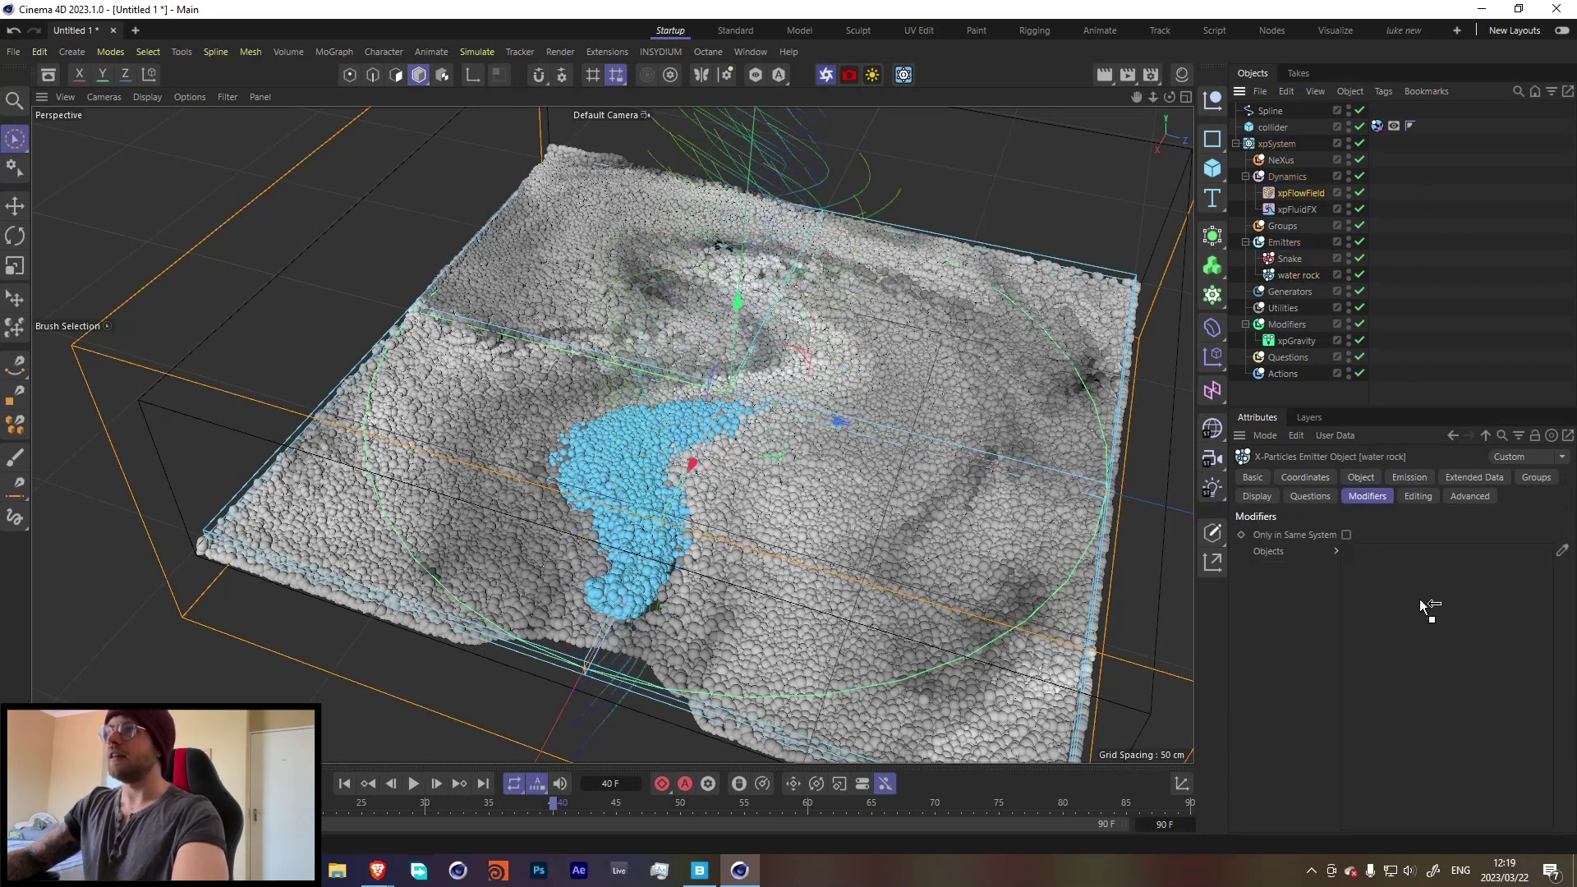
{"action": "left_click_drag", "start_coordinate": [1389, 583], "coordinate": [1379, 580]}
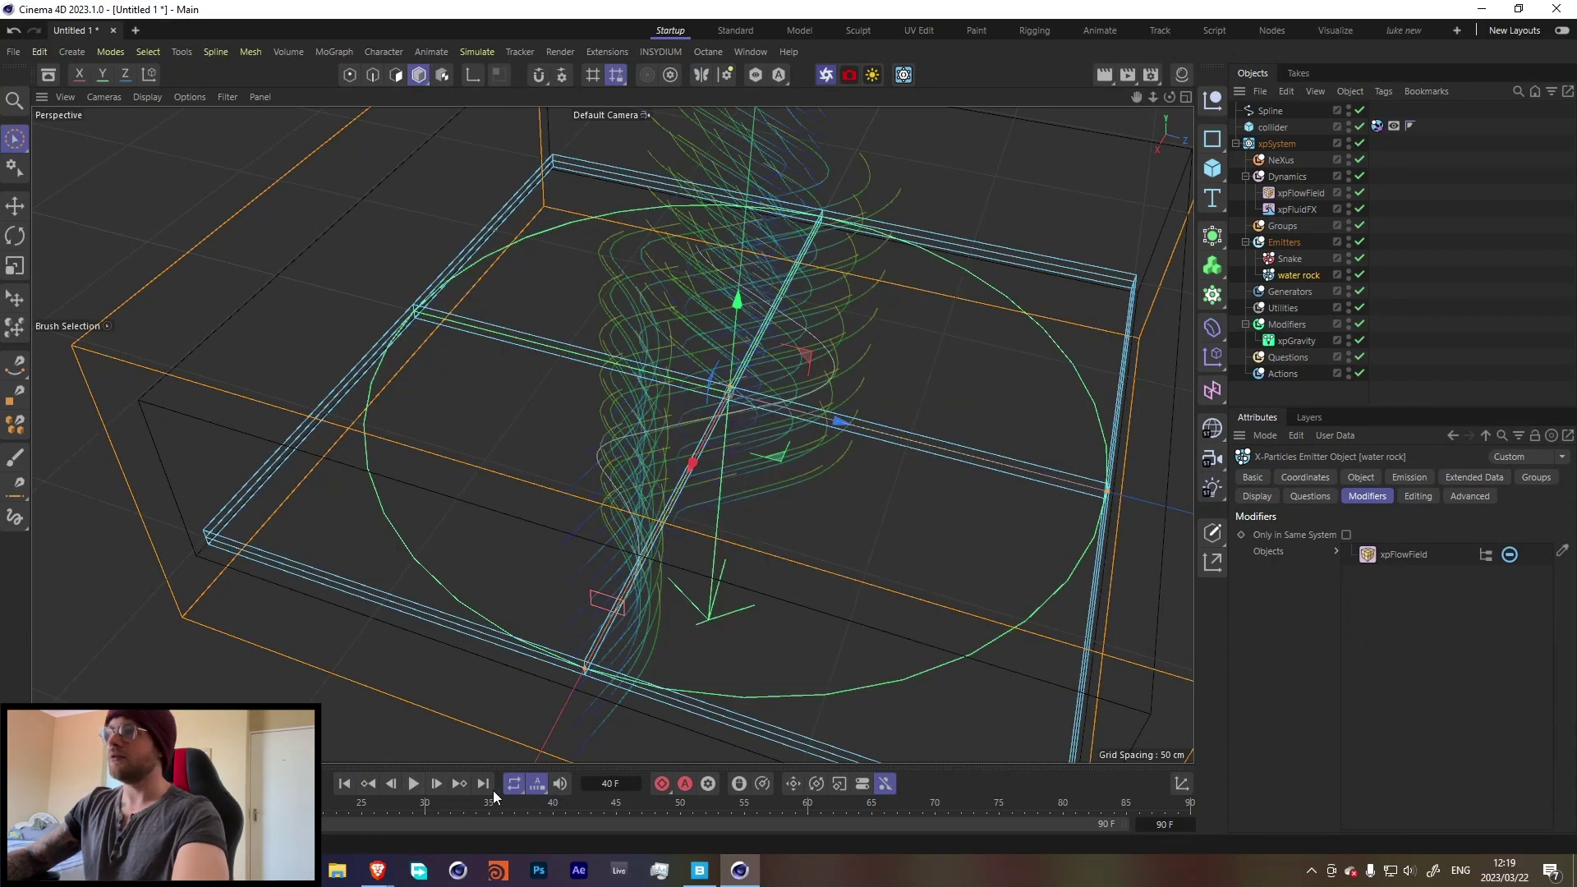
{"action": "left_click", "coordinate": [413, 784]}
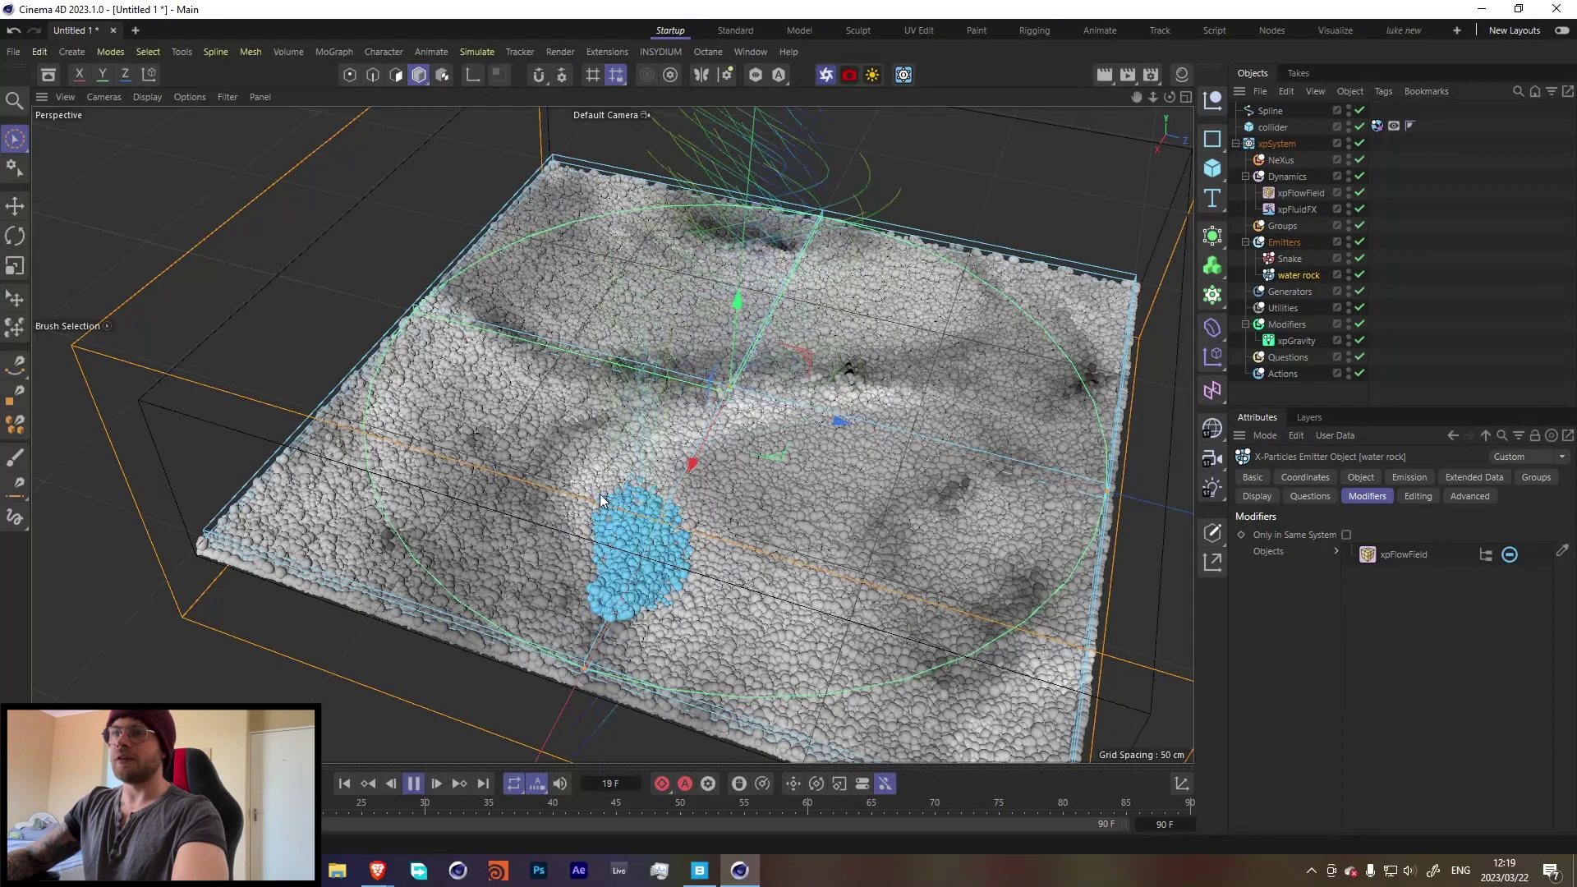
{"action": "left_click_drag", "start_coordinate": [595, 545], "coordinate": [702, 428]}
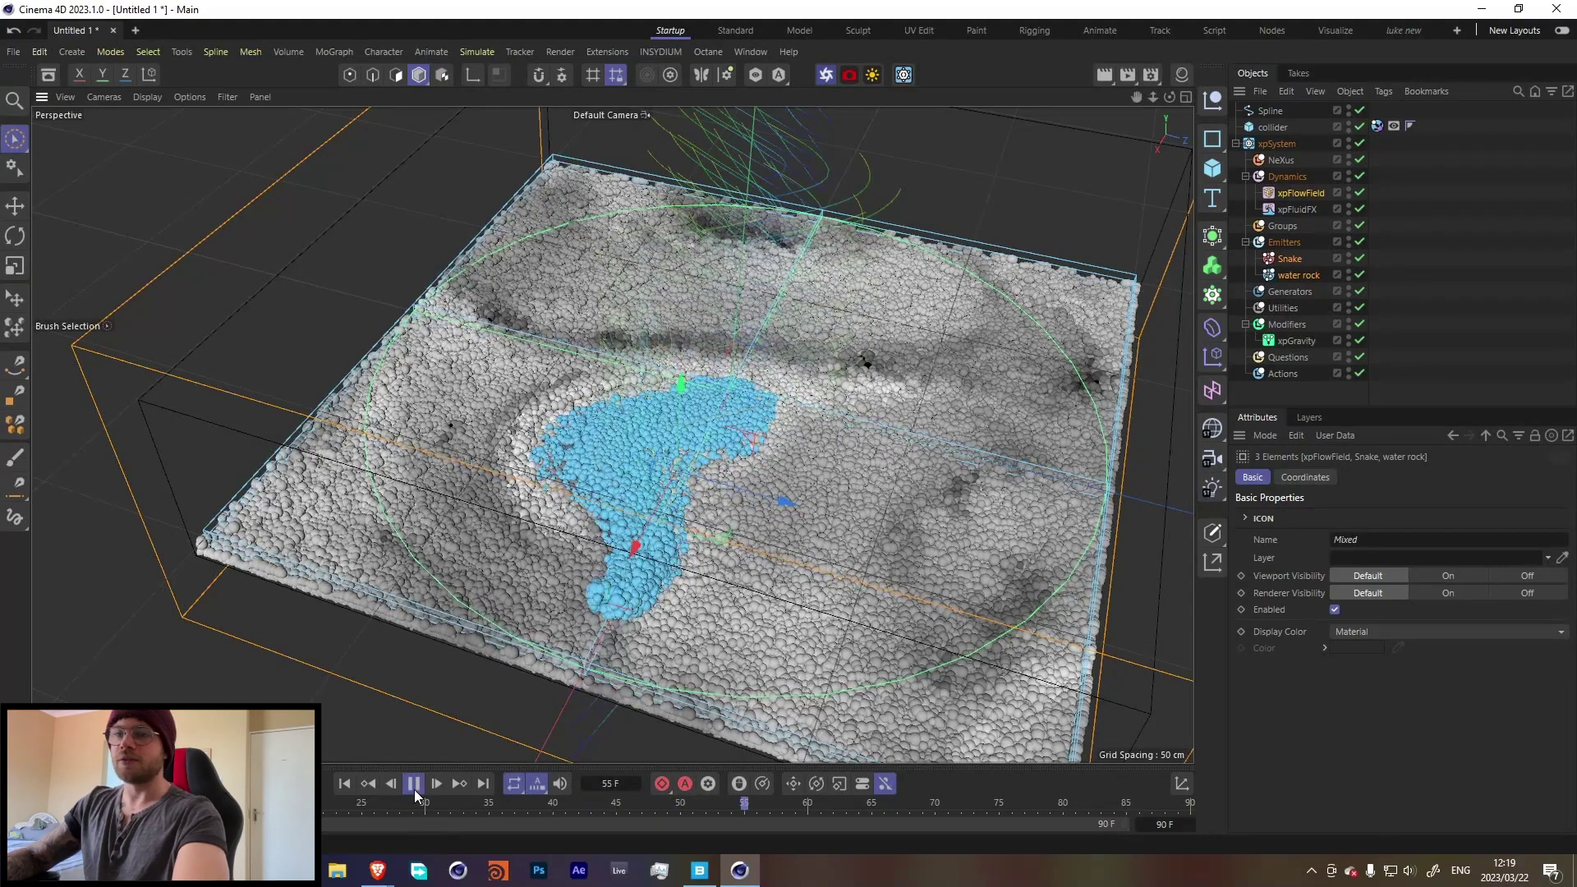
Zoom down toward the fluid and change the Snake emitter's Birthrate from 1000 to 300
{"action": "left_click", "coordinate": [416, 786]}
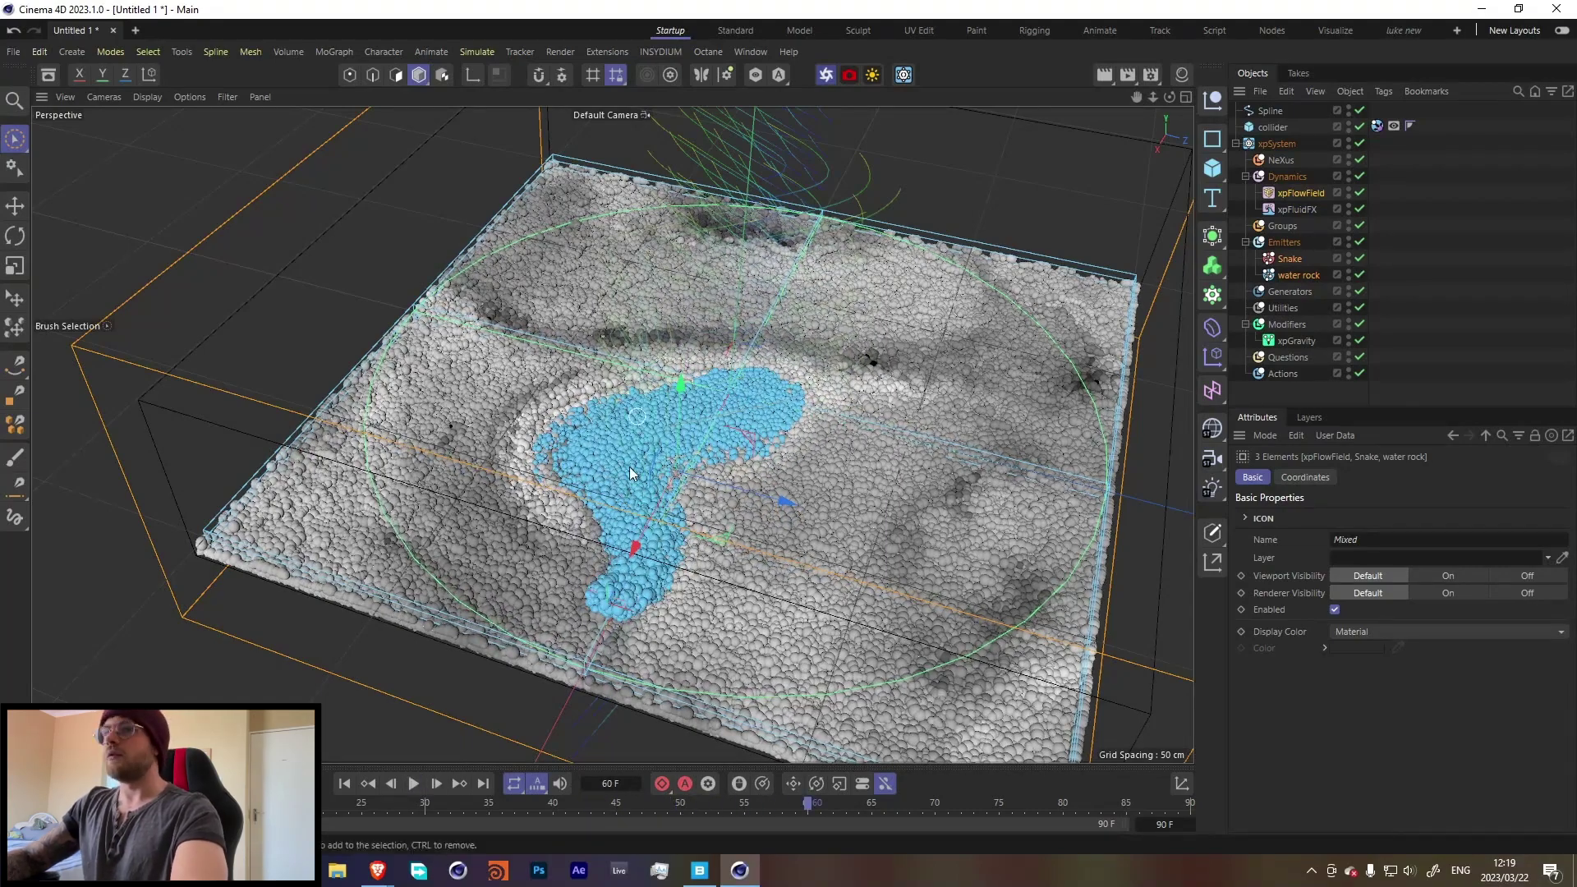
{"action": "scroll", "coordinate": [633, 493], "scroll_direction": "up", "scroll_amount": 5}
{"action": "left_click_drag", "start_coordinate": [633, 493], "coordinate": [637, 555], "text": "alt"}
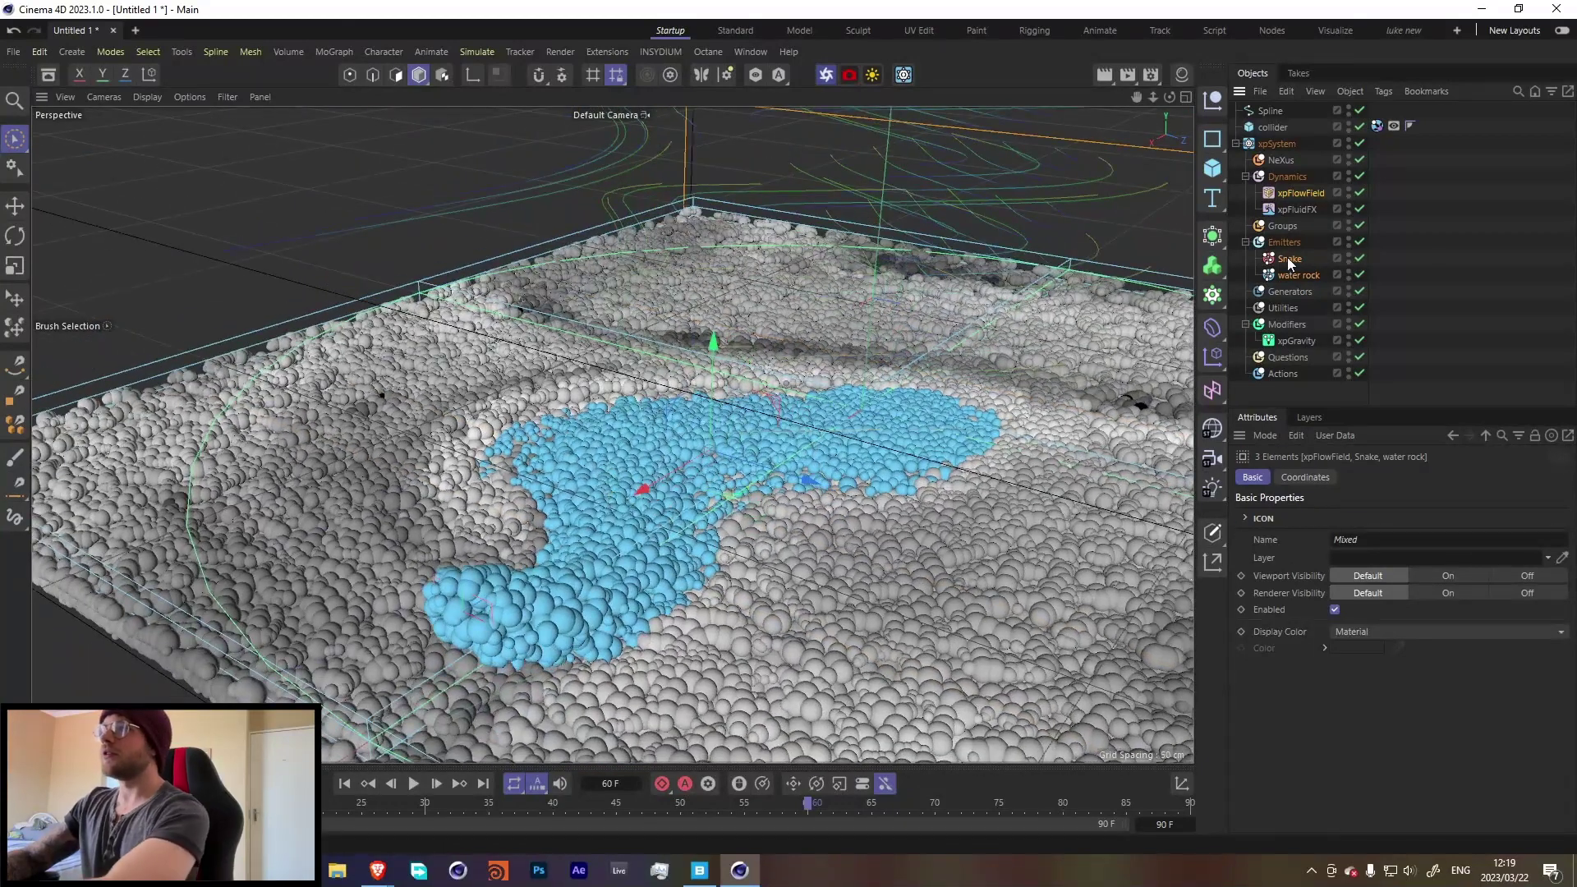
{"action": "left_click", "coordinate": [1289, 259]}
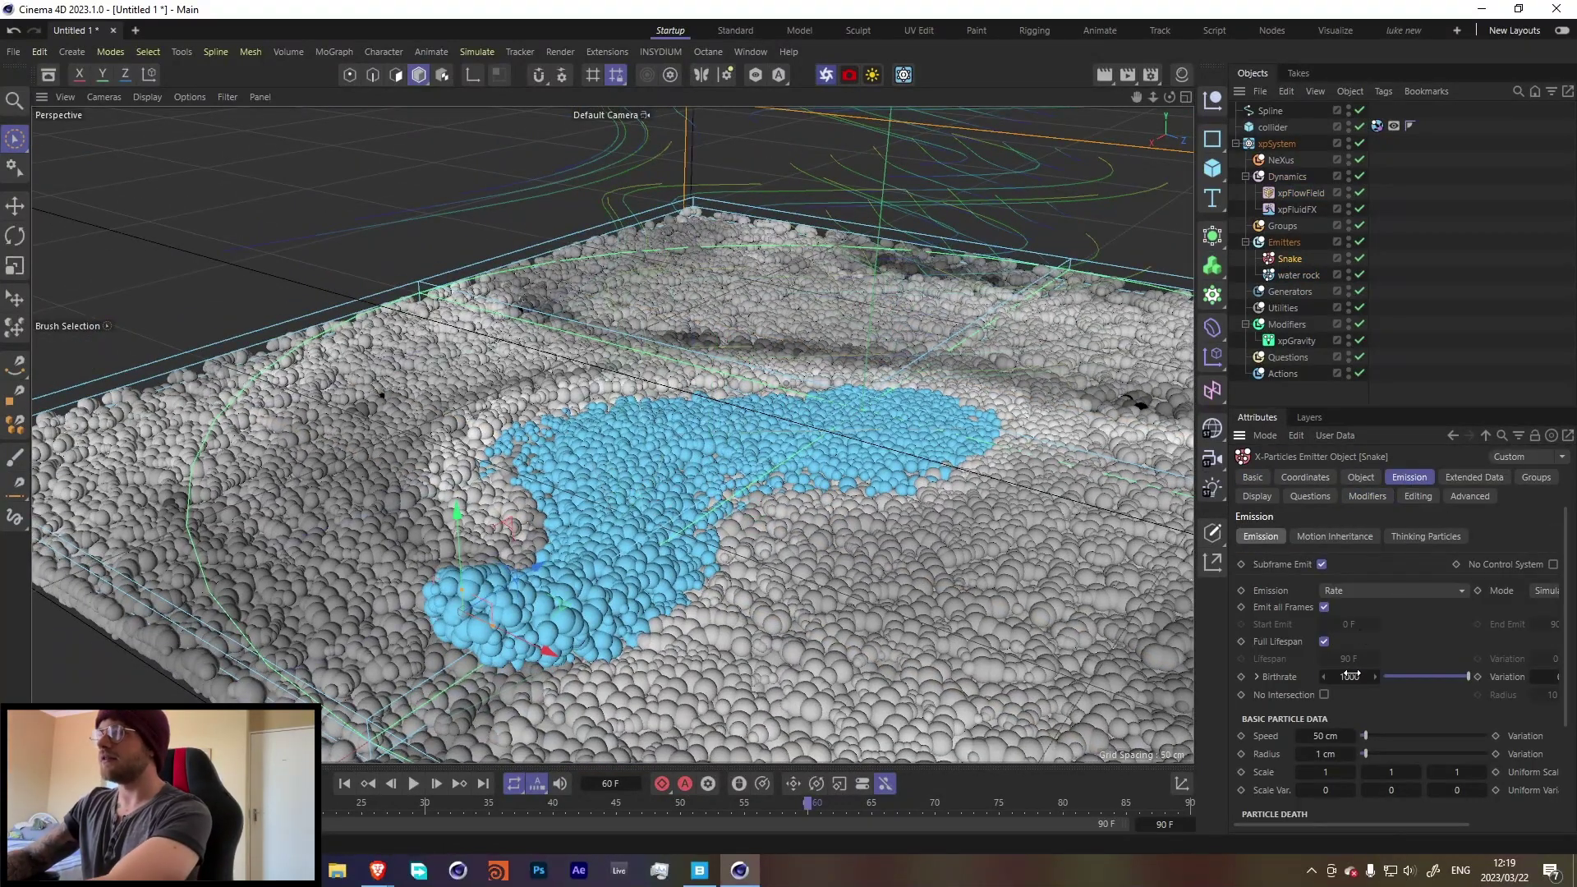
{"action": "double_click", "coordinate": [1350, 676]}
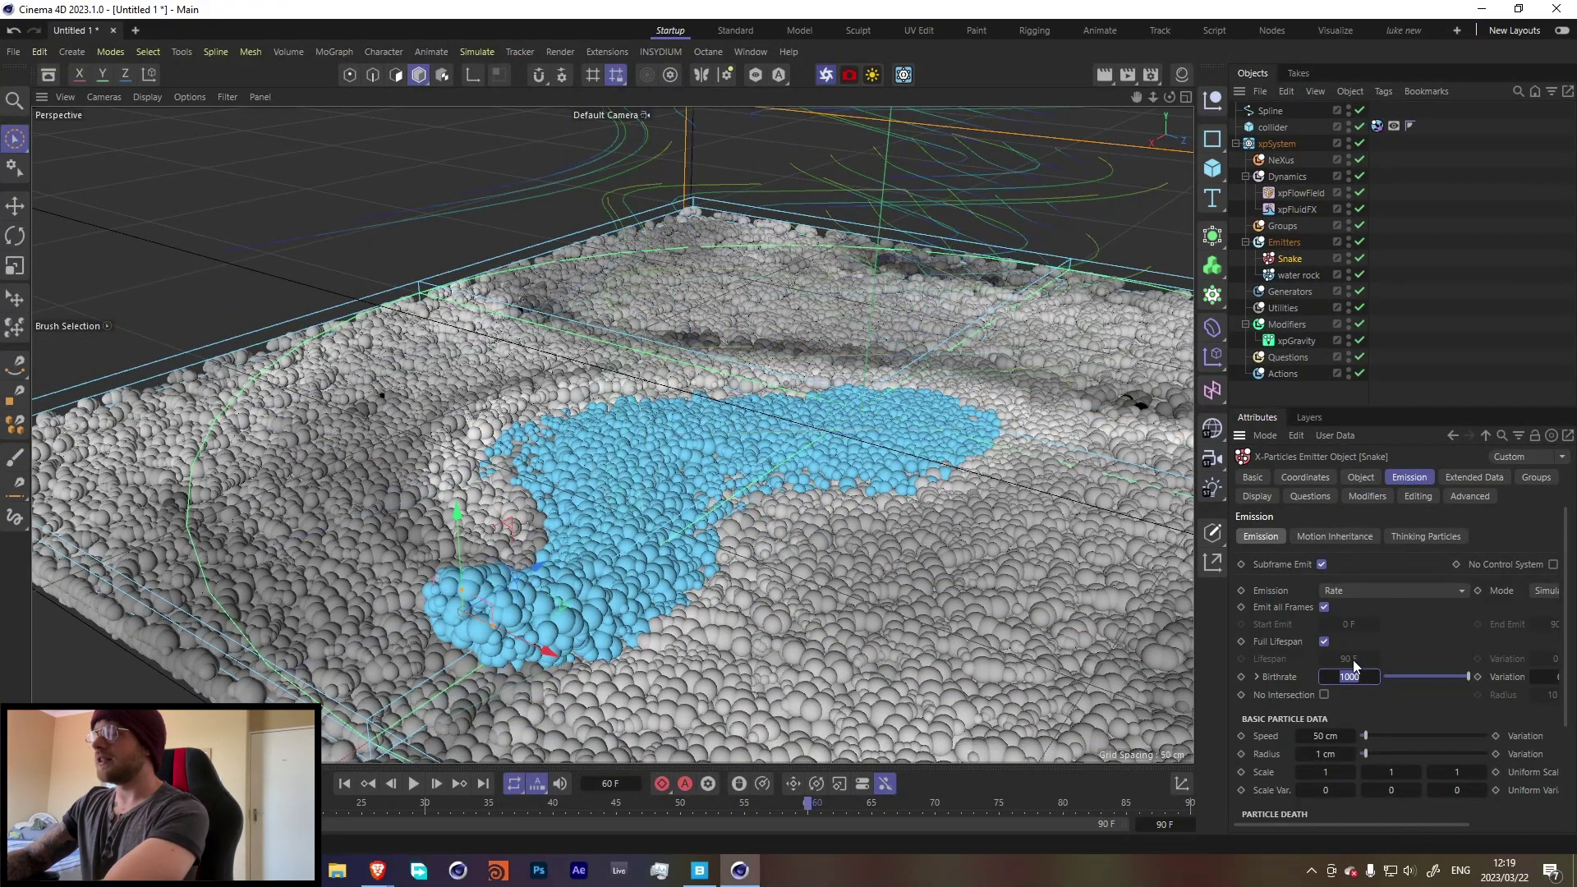
{"action": "type", "text": "300"}
{"action": "key", "text": "Return"}
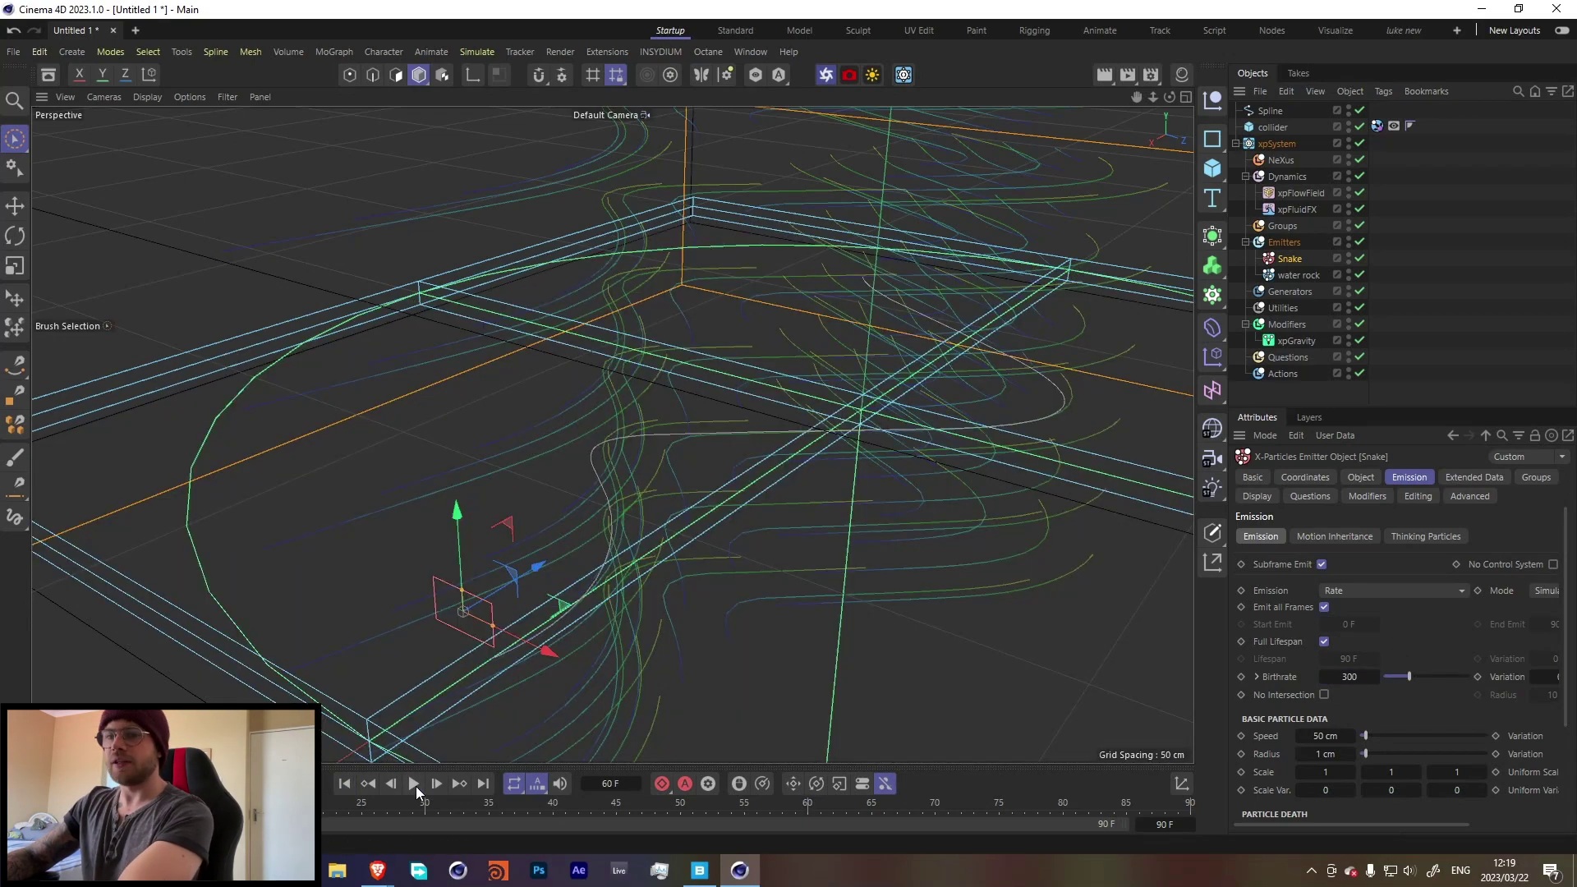
Replay the thinner 300-birthrate stream, orbit in close, then switch to the YouTube reference video
{"action": "left_click", "coordinate": [416, 790]}
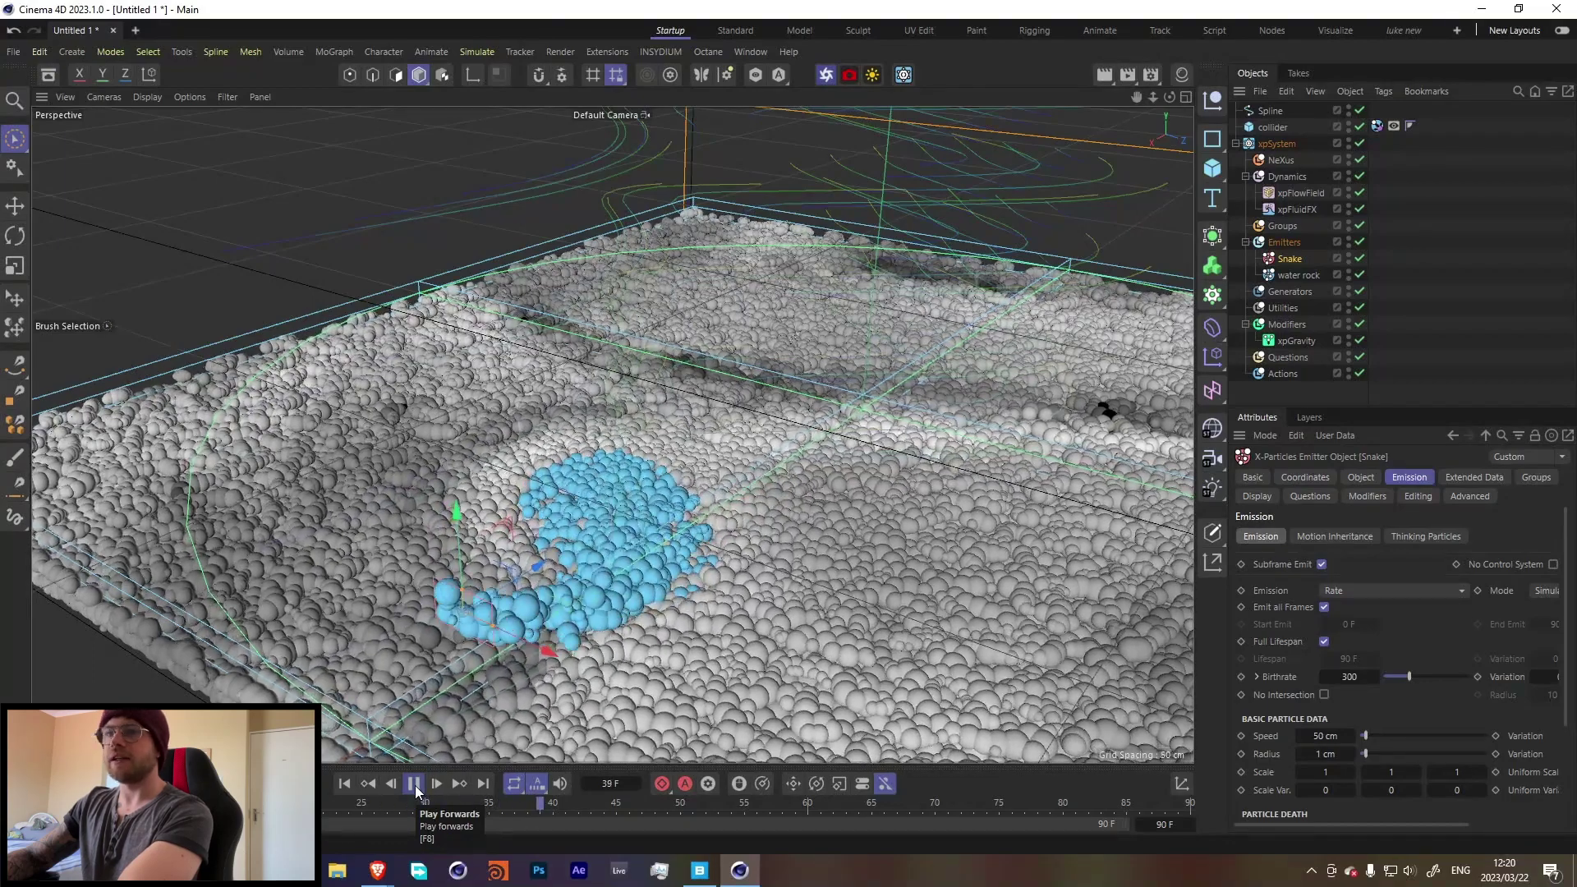
{"action": "left_click", "coordinate": [414, 785]}
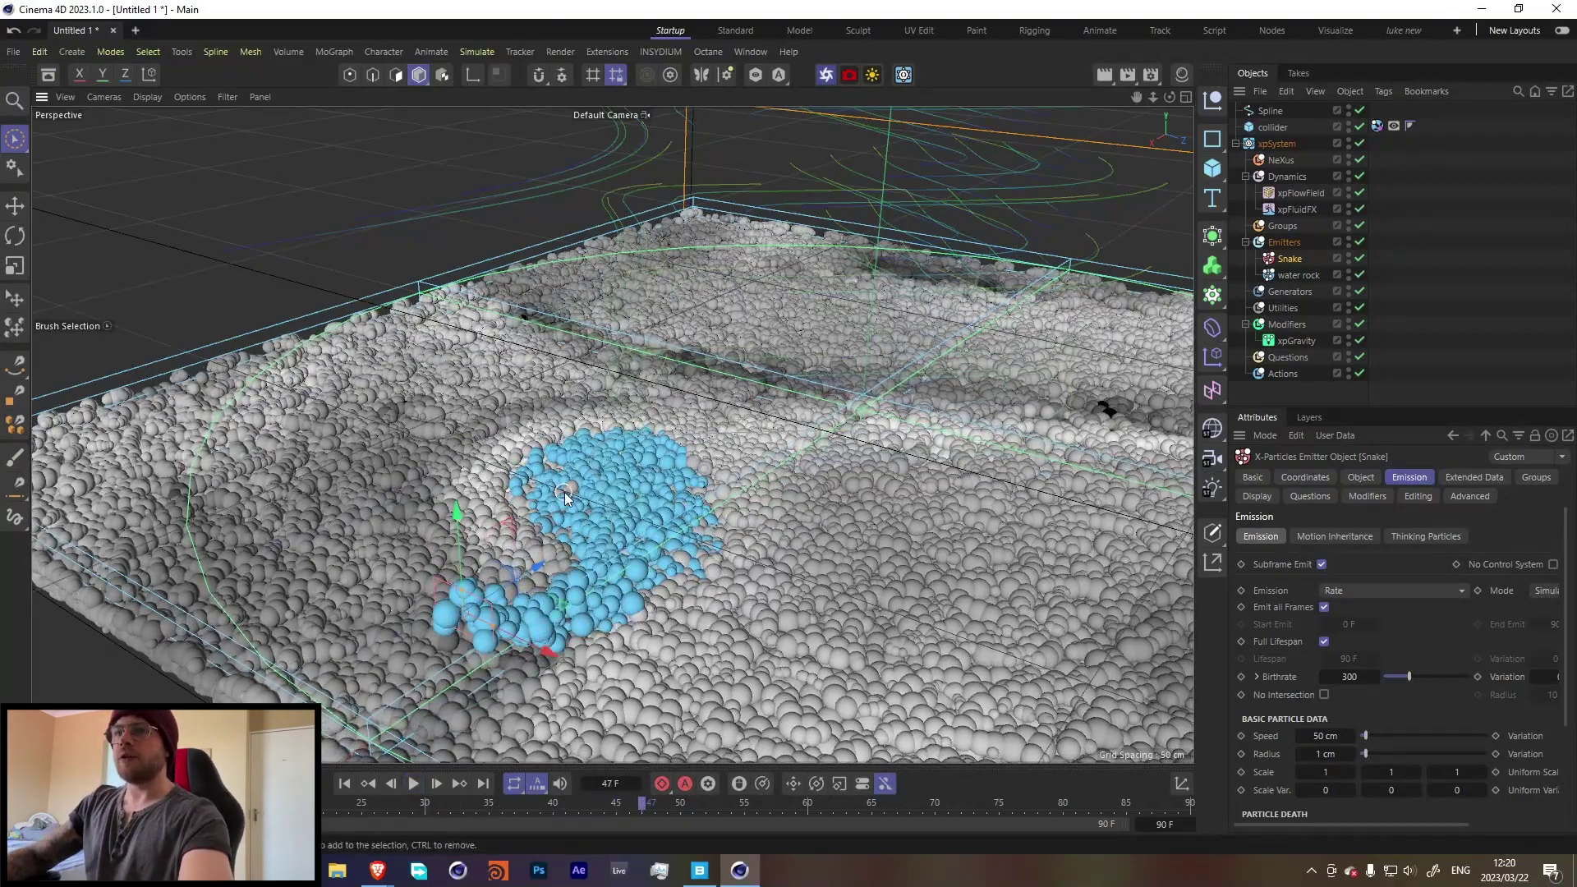
{"action": "left_click_drag", "start_coordinate": [565, 491], "coordinate": [606, 555], "text": "alt"}
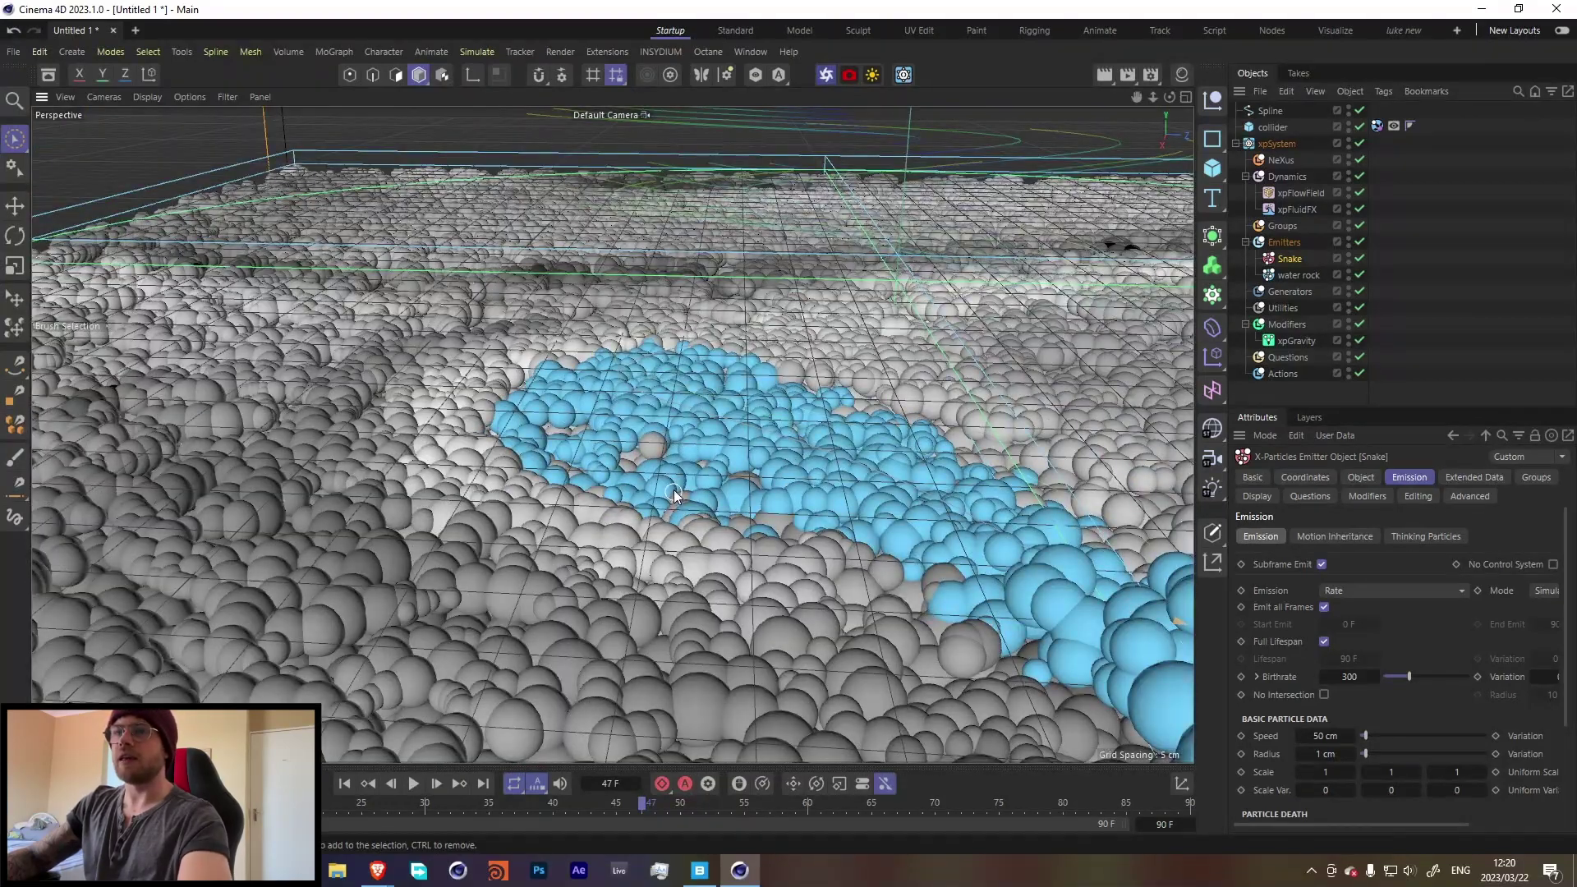
{"action": "left_click_drag", "start_coordinate": [673, 489], "coordinate": [490, 522], "text": "alt"}
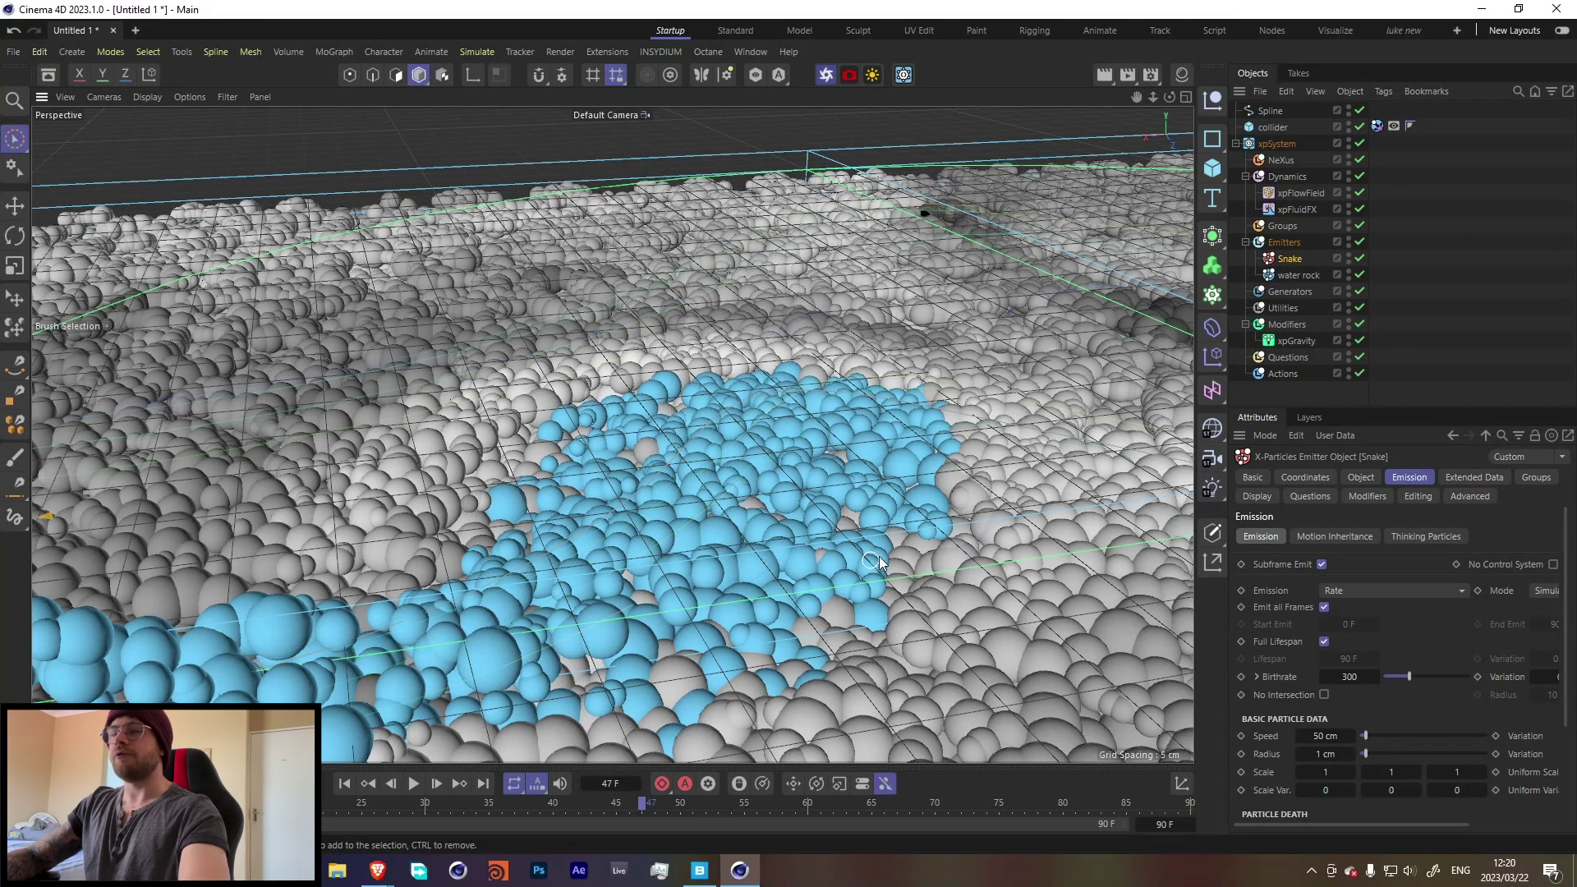
{"action": "key", "text": "alt+Tab"}
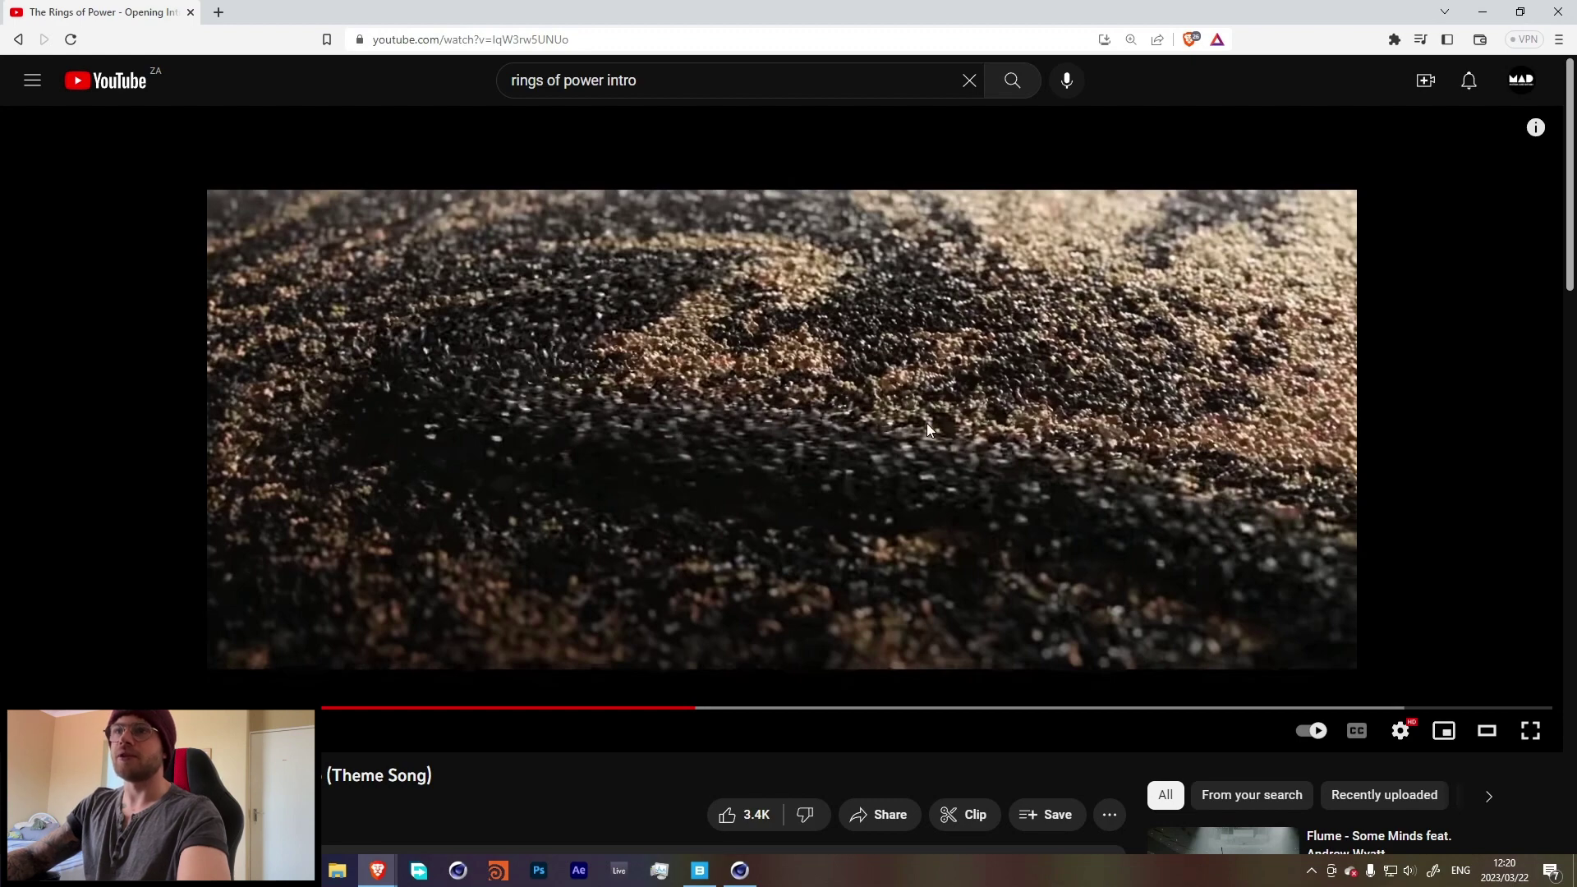
Switch from the Rings of Power video back to the Cinema 4D scene
{"action": "key", "text": "alt+Tab"}
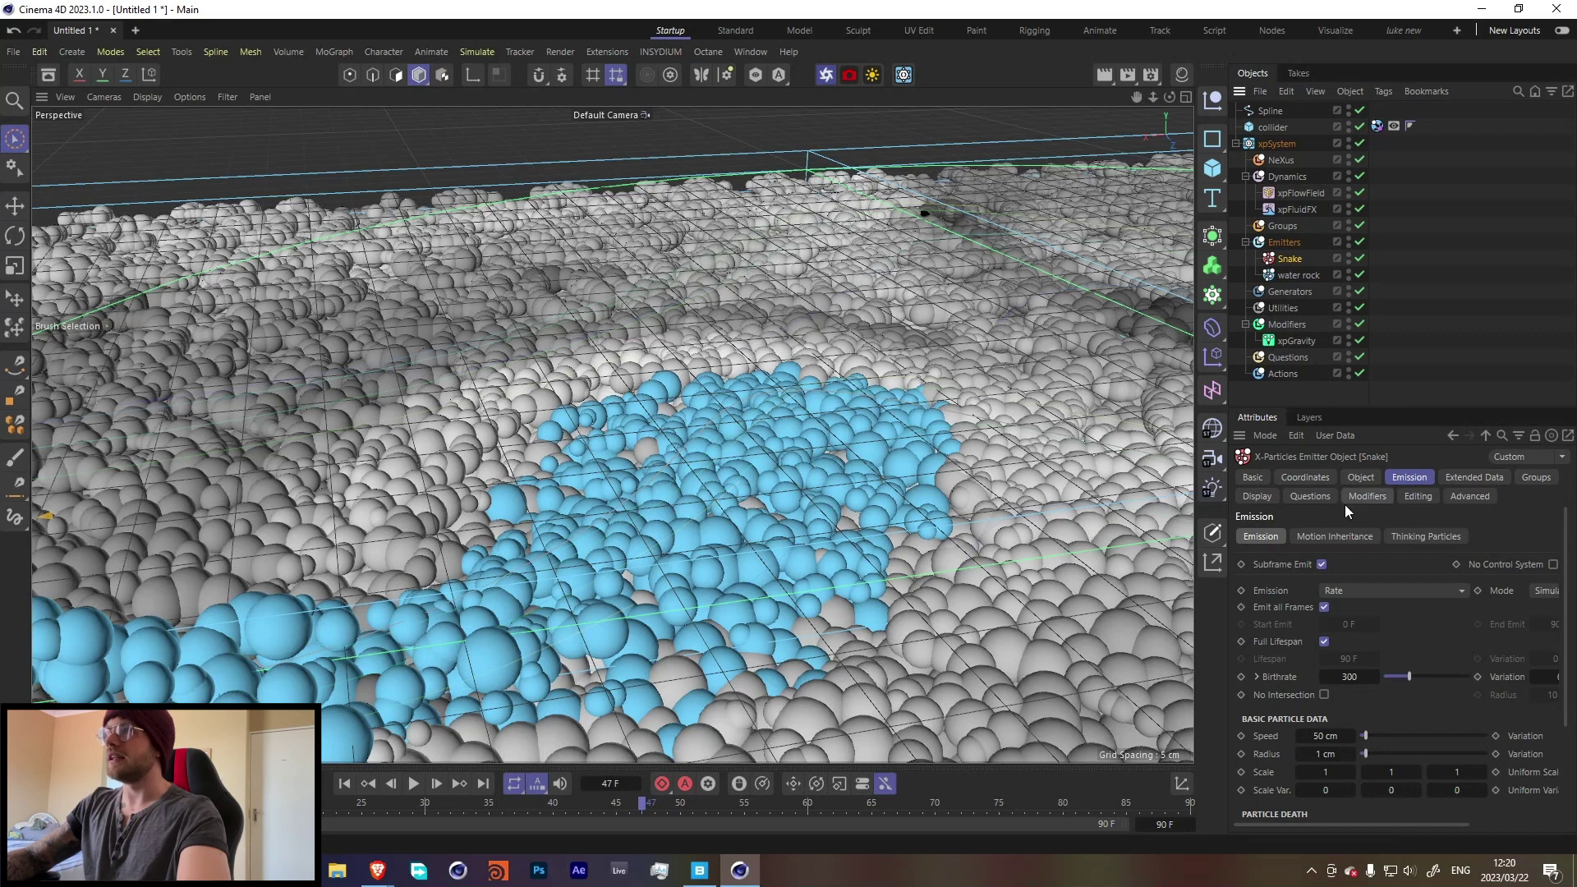
Compare both emitters' Fluid Data and set the Snake emitter's Density to 500
{"action": "left_click", "coordinate": [1473, 476]}
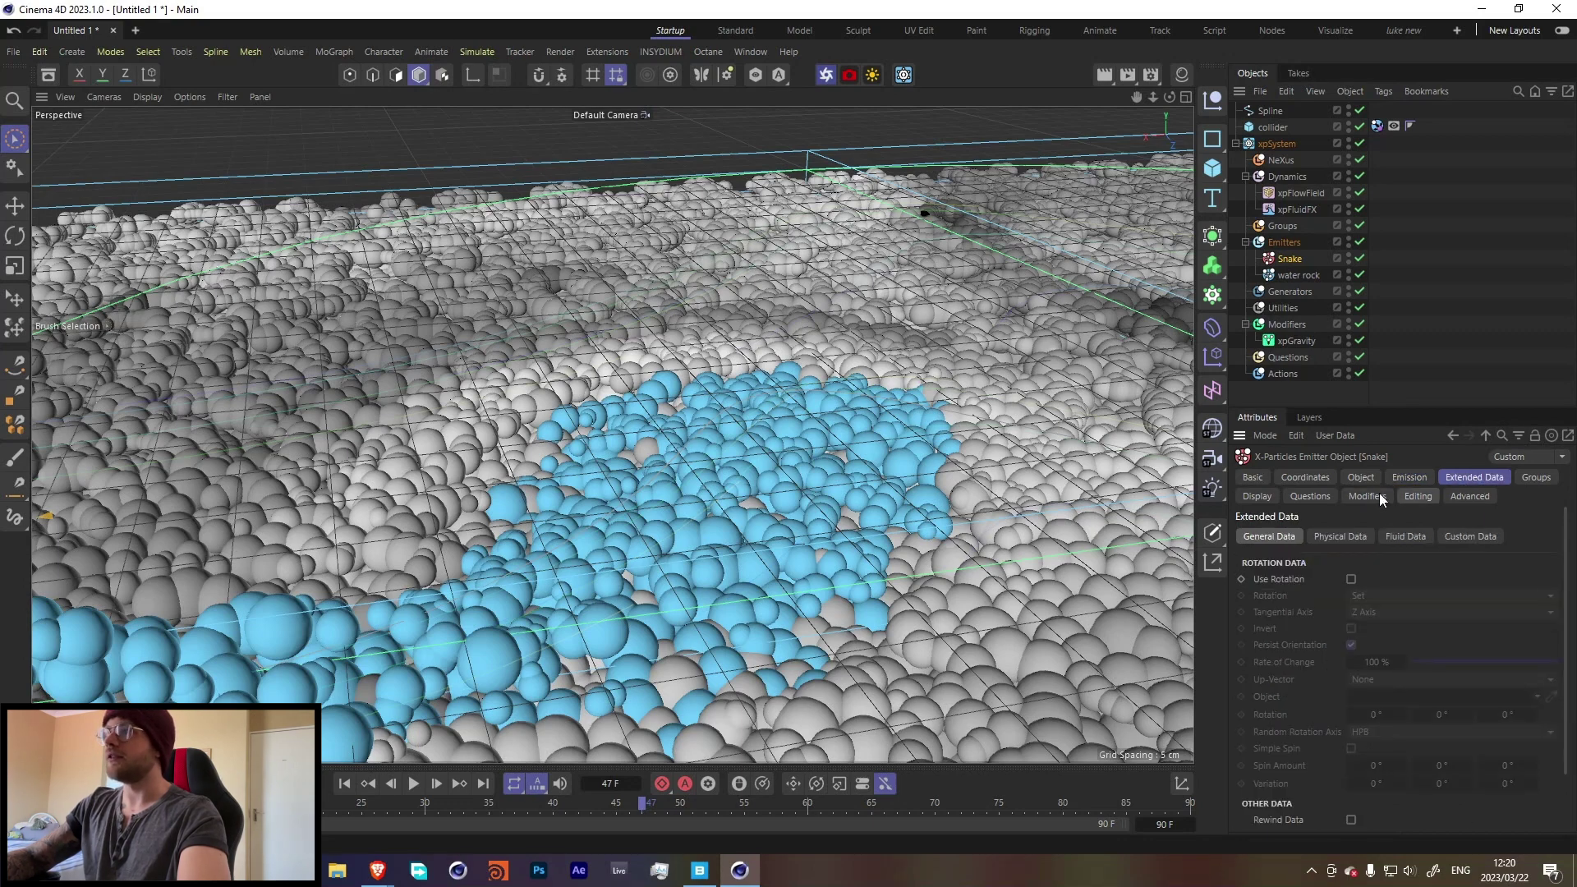
{"action": "left_click", "coordinate": [1395, 538]}
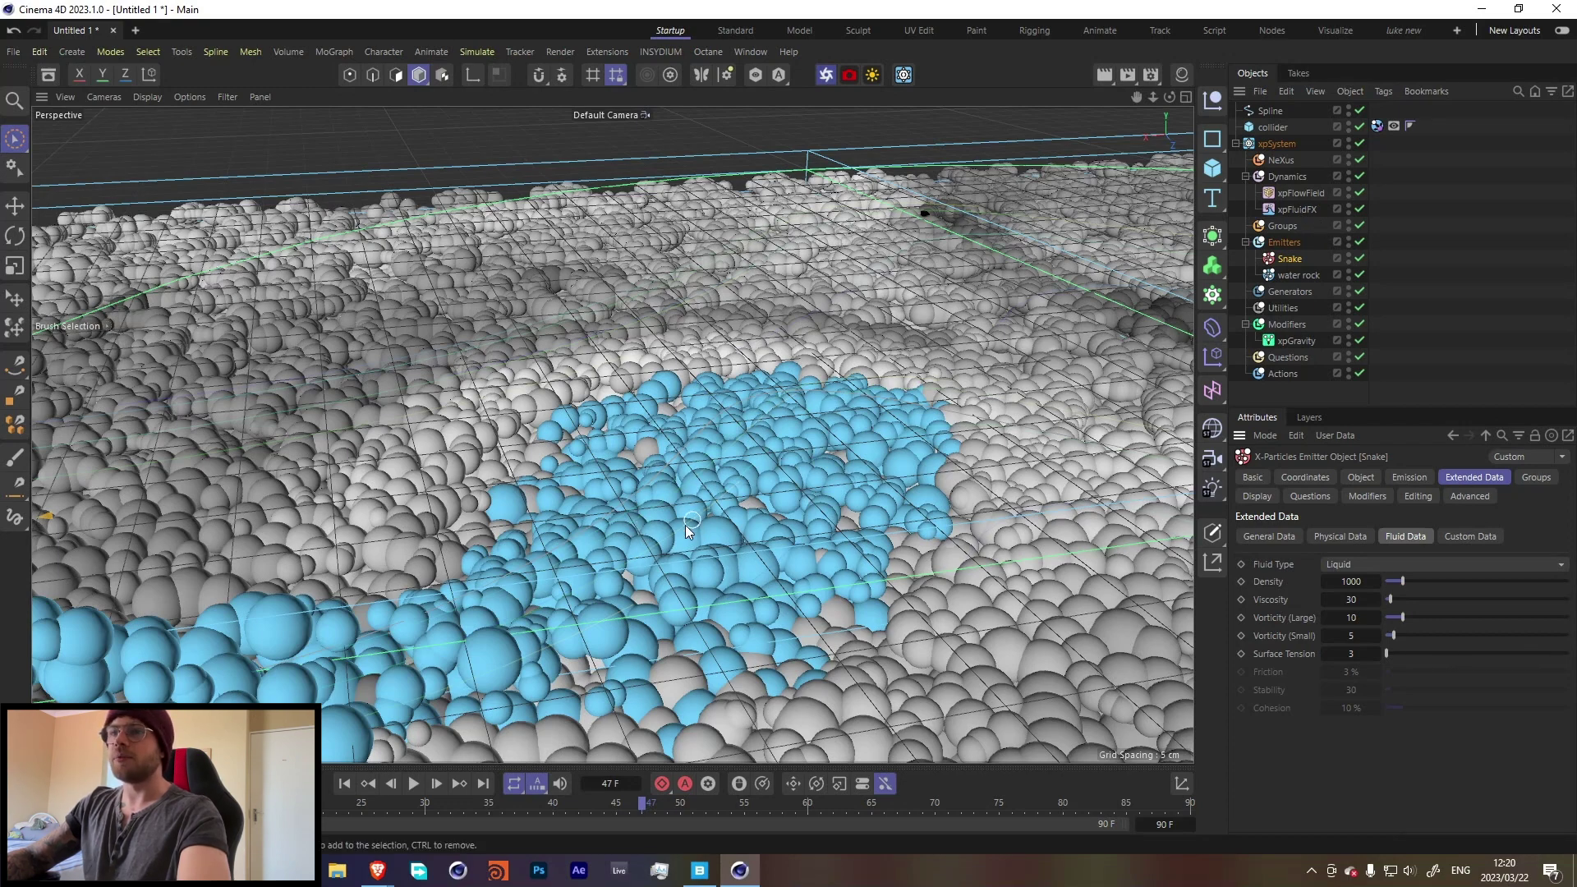
{"action": "left_click", "coordinate": [1293, 275]}
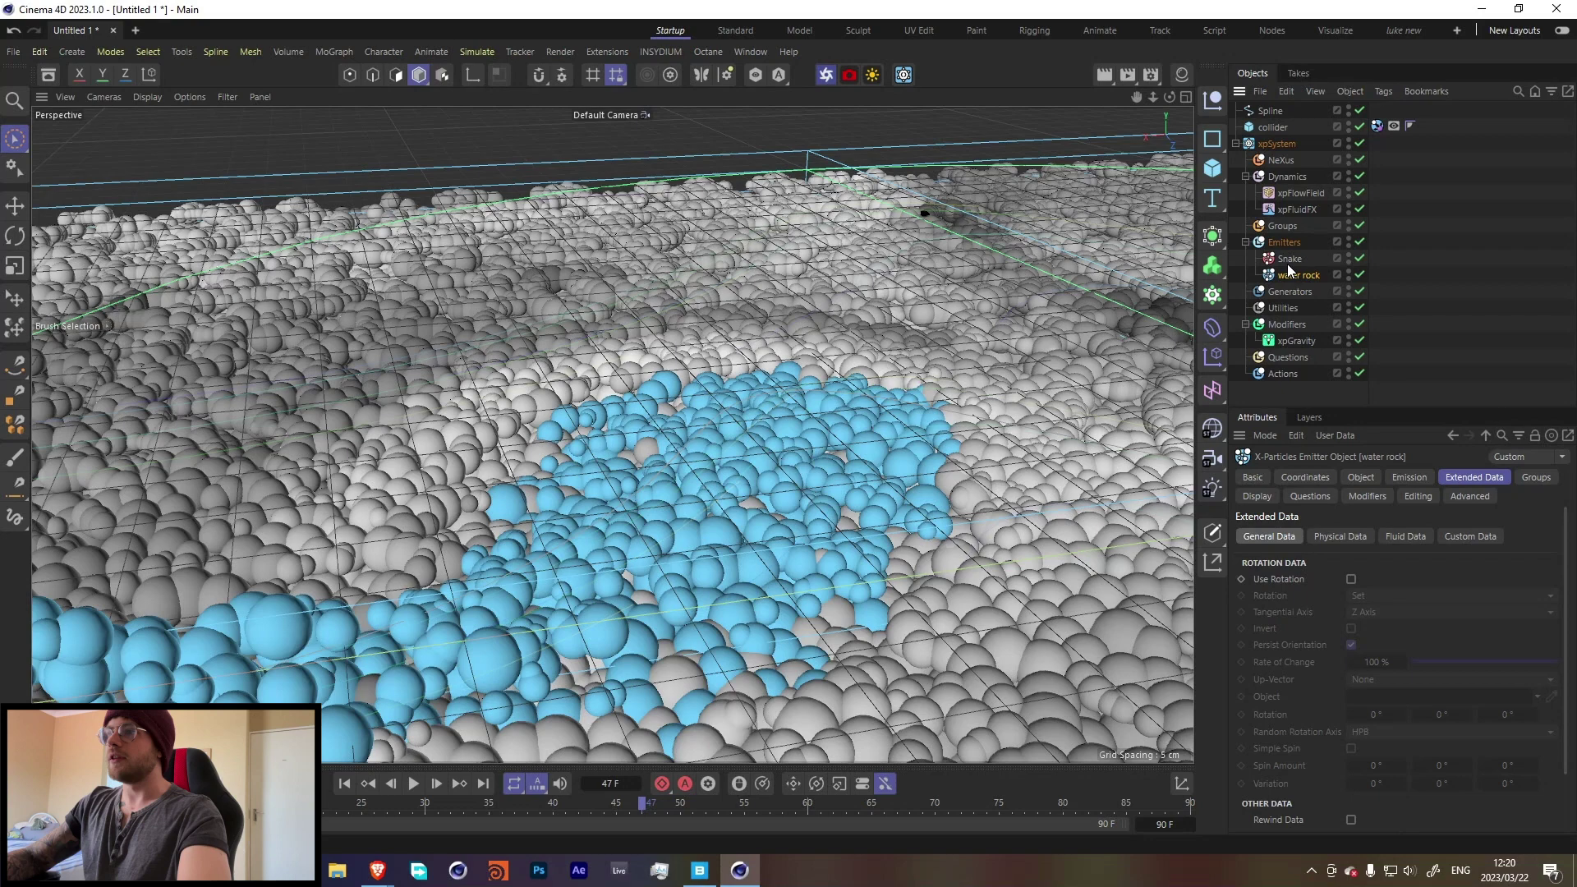
{"action": "left_click", "coordinate": [1404, 538]}
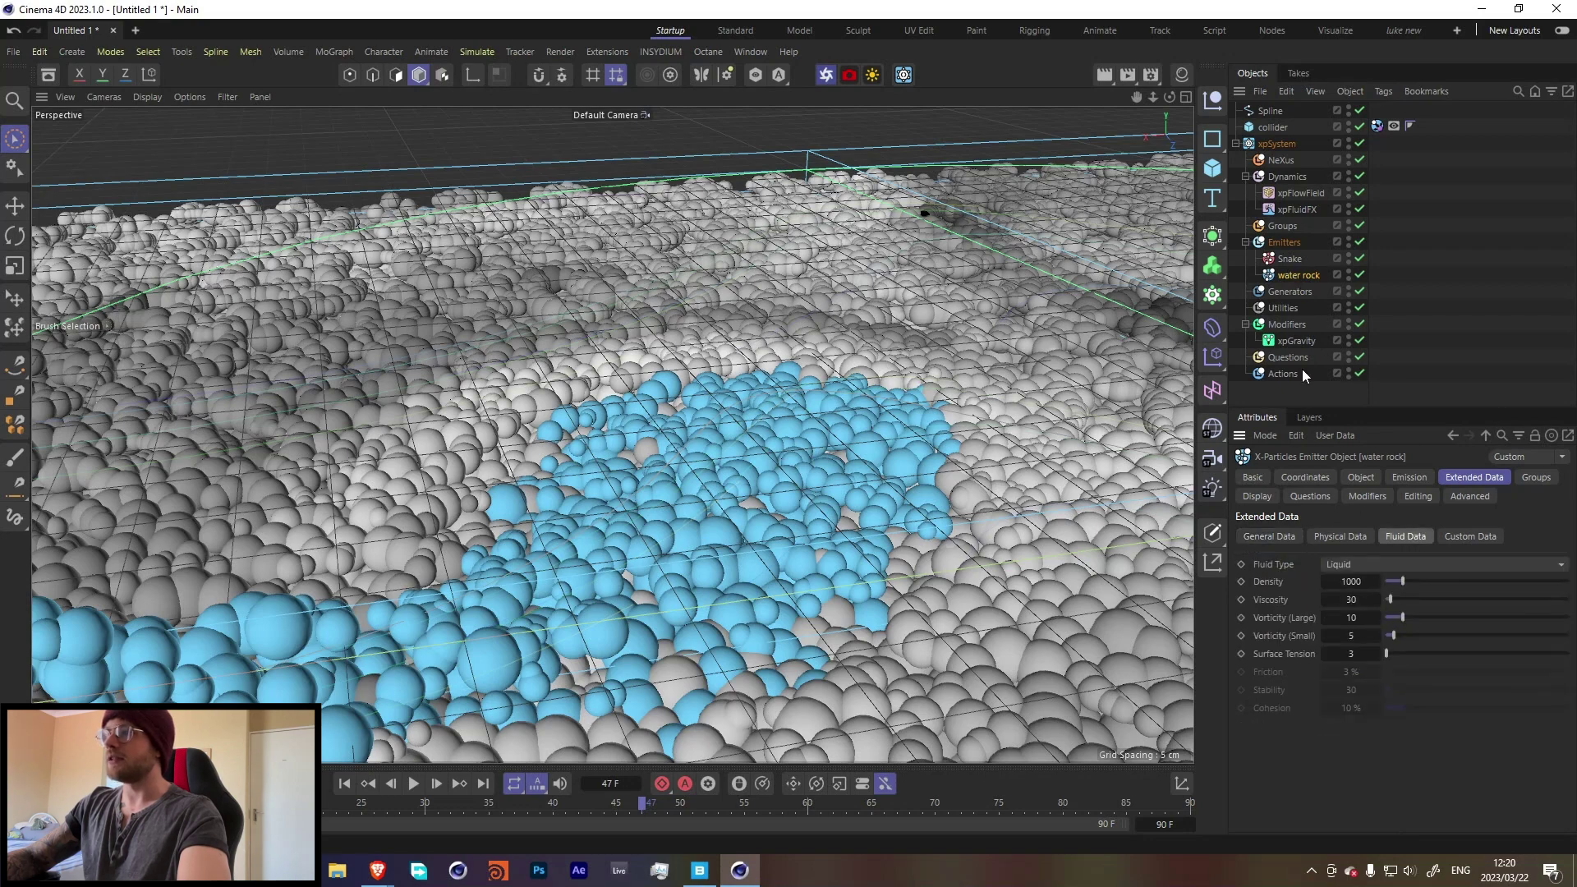
{"action": "left_click", "coordinate": [1289, 259]}
{"action": "left_click", "coordinate": [1373, 581]}
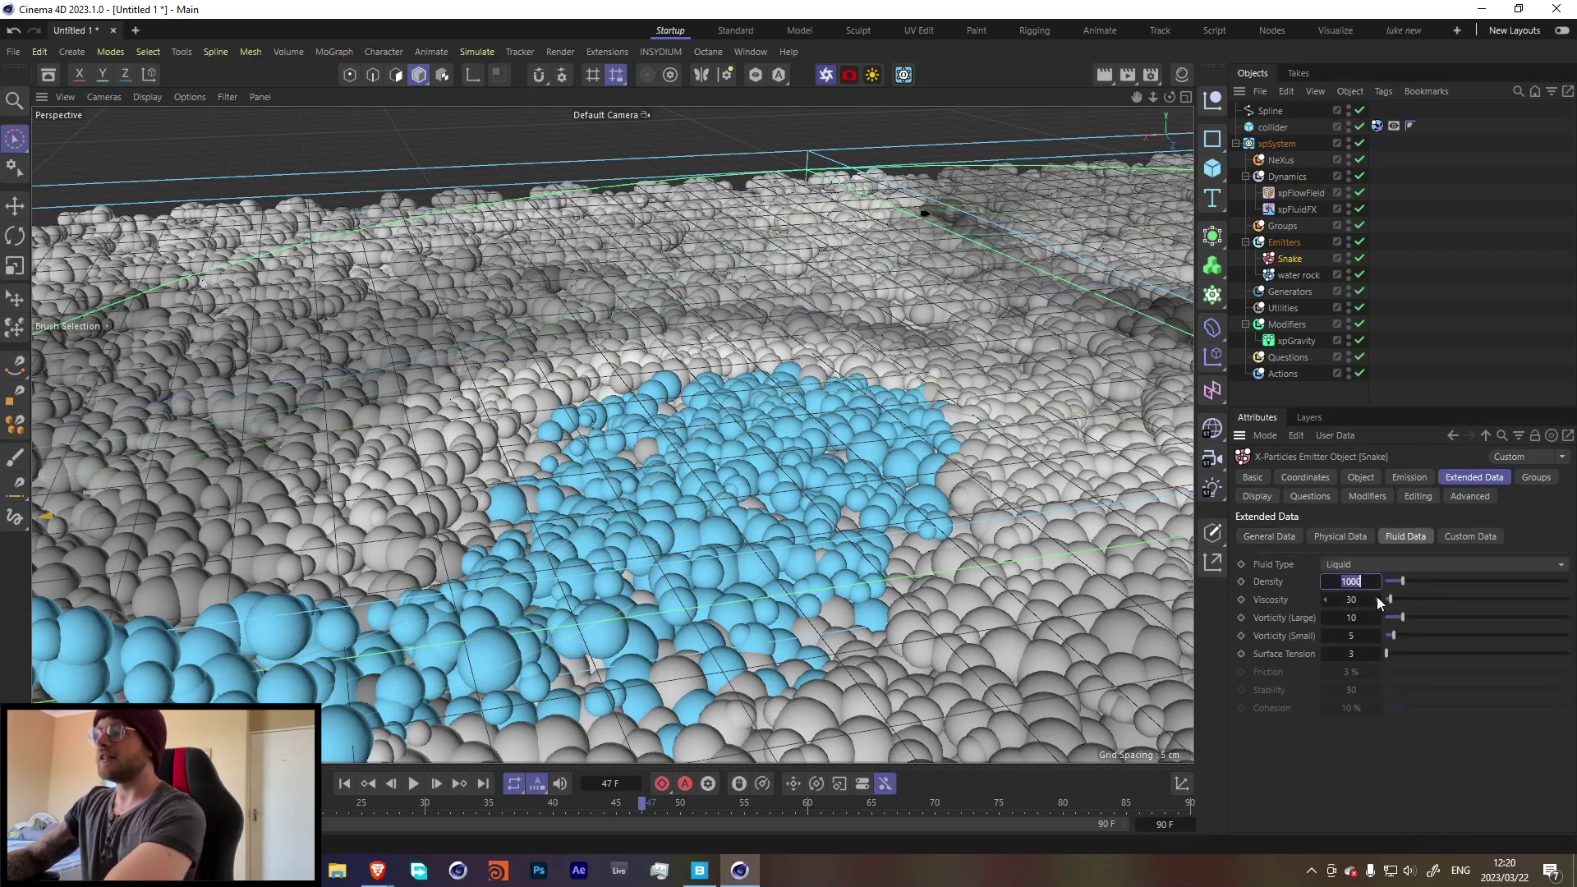
{"action": "type", "text": "500"}
{"action": "key", "text": "Return"}
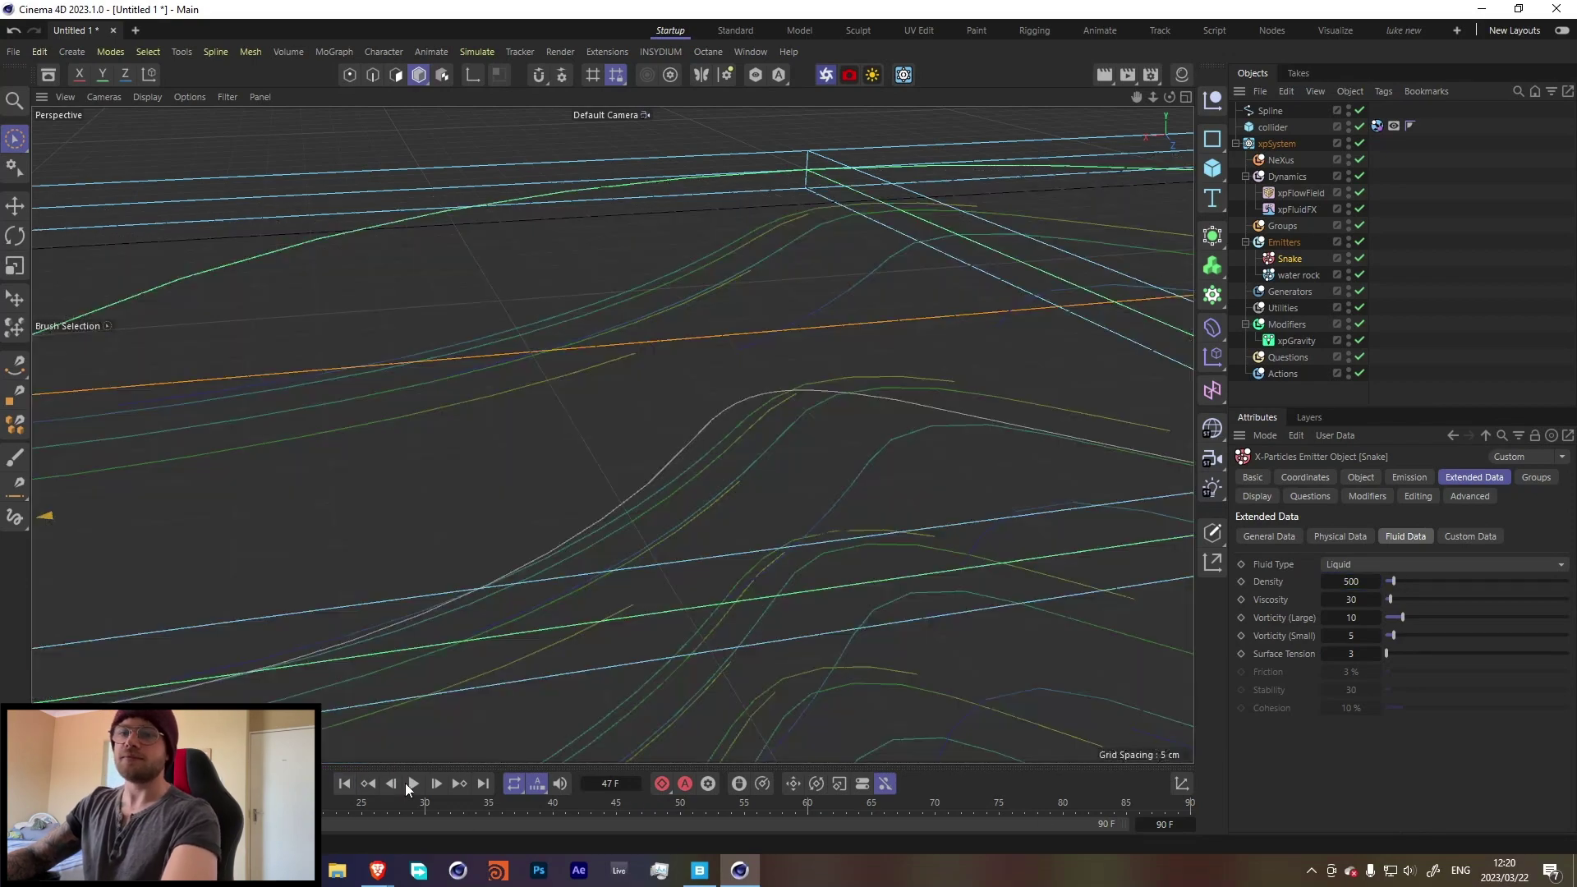
Set Snake's Viscosity to 10 and replay to frame 78, orbiting to follow the fluid path
{"action": "left_click", "coordinate": [411, 784]}
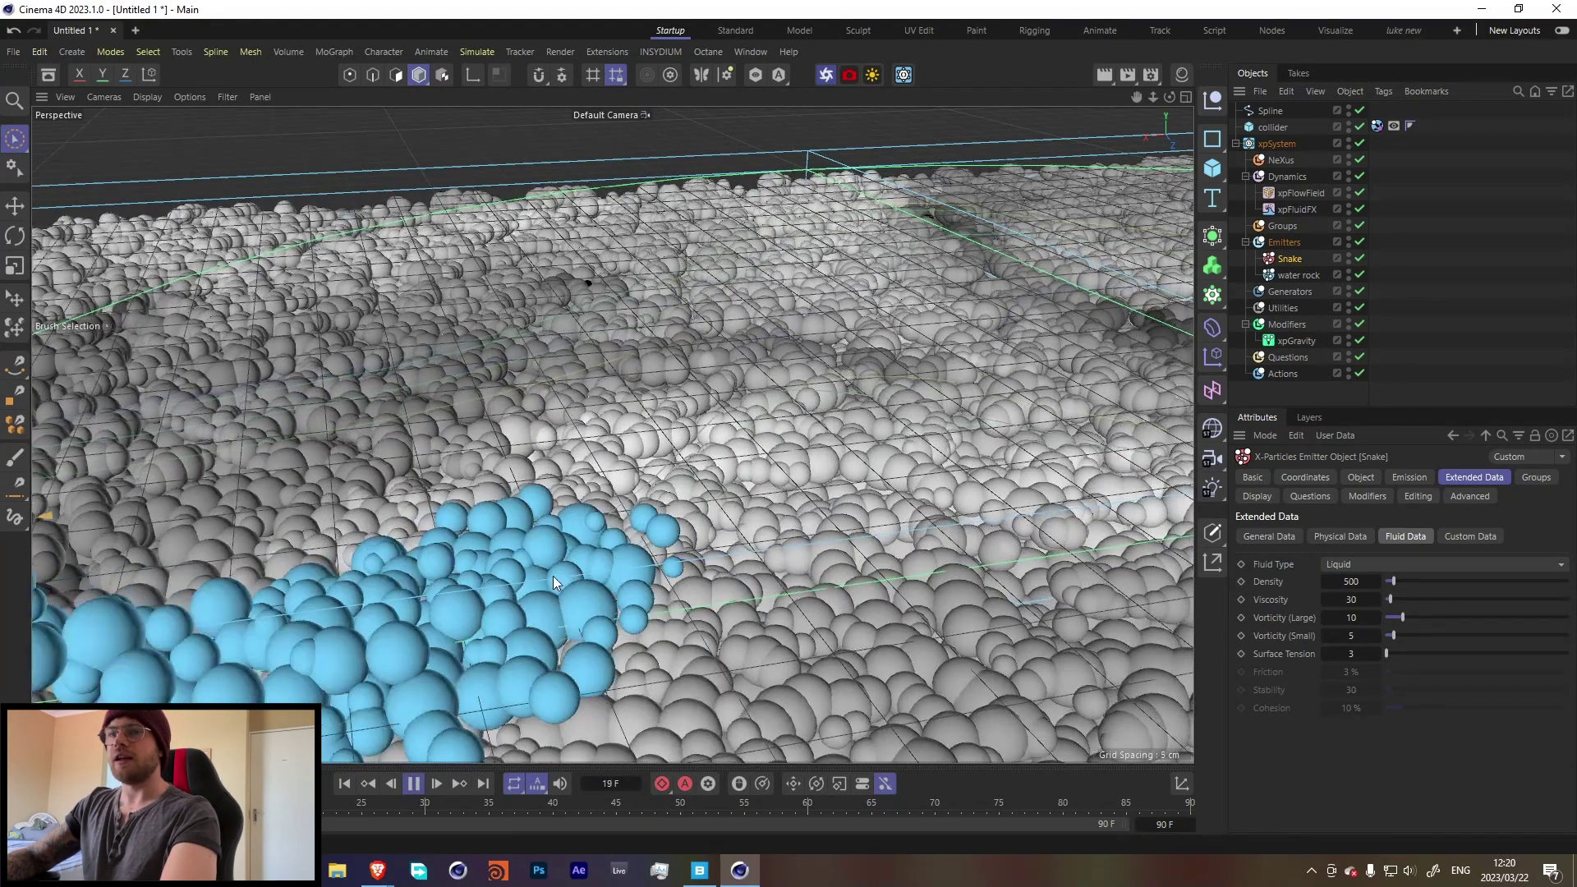
{"action": "left_click_drag", "start_coordinate": [553, 575], "coordinate": [700, 583], "text": "alt"}
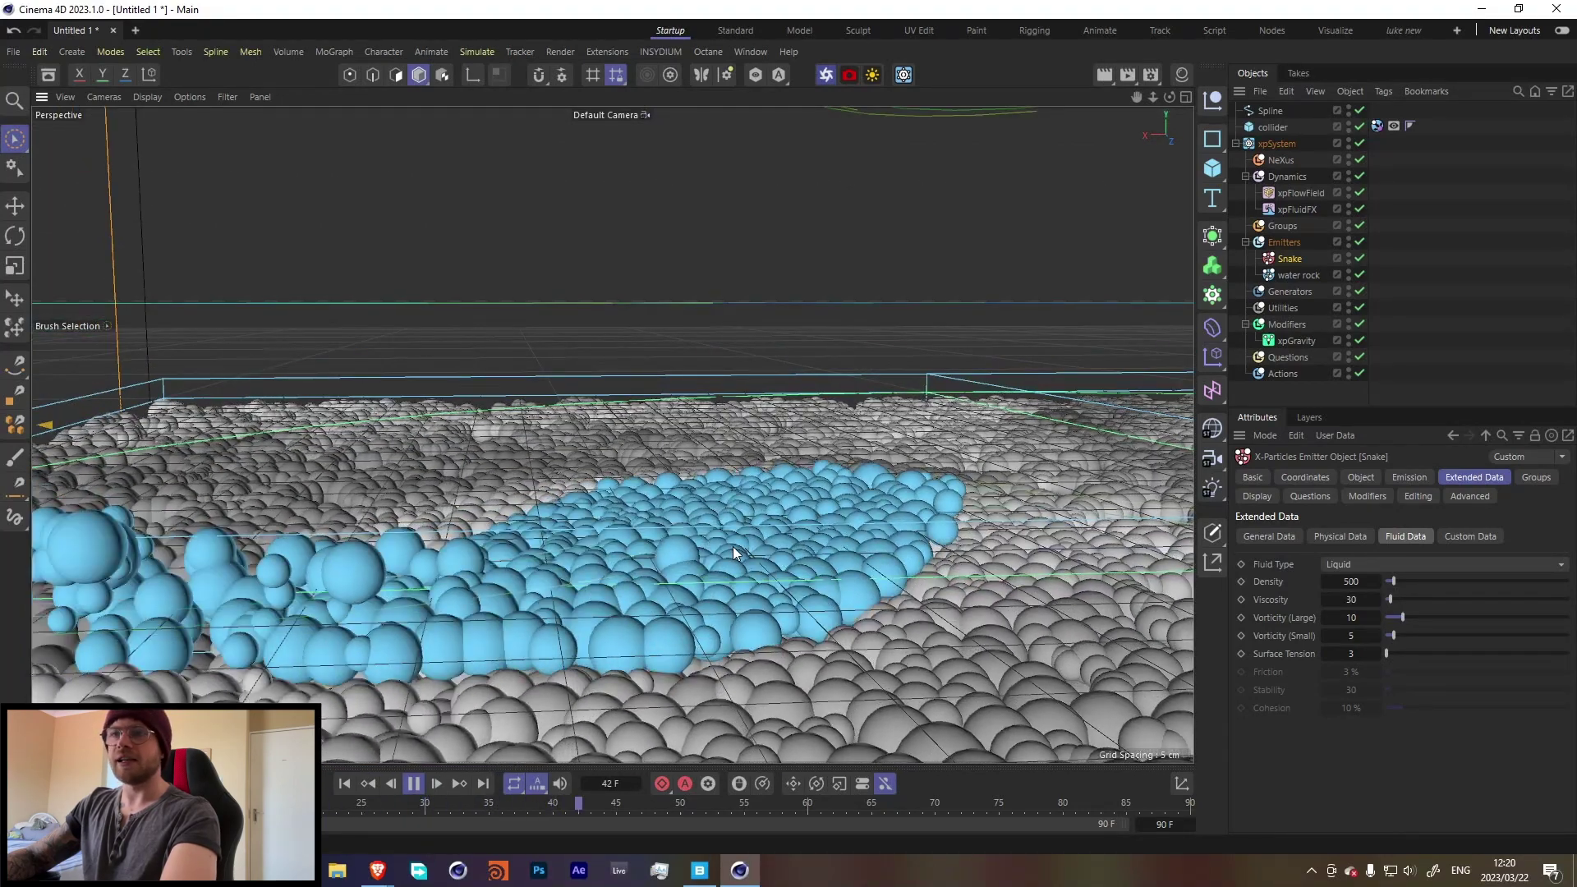
{"action": "key", "text": "F8"}
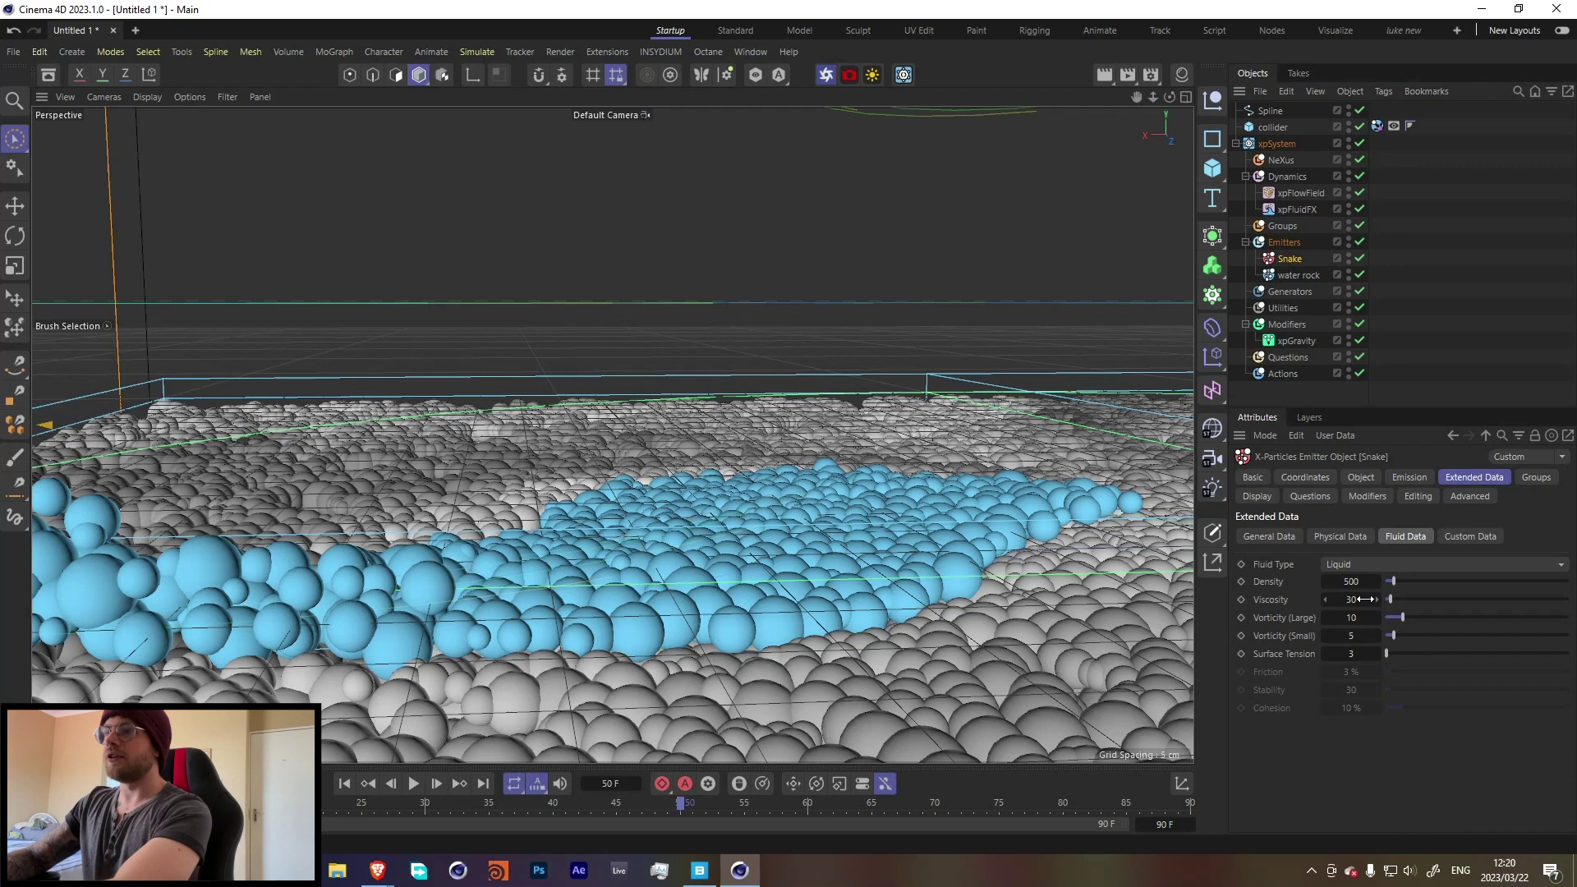
{"action": "type", "text": "0"}
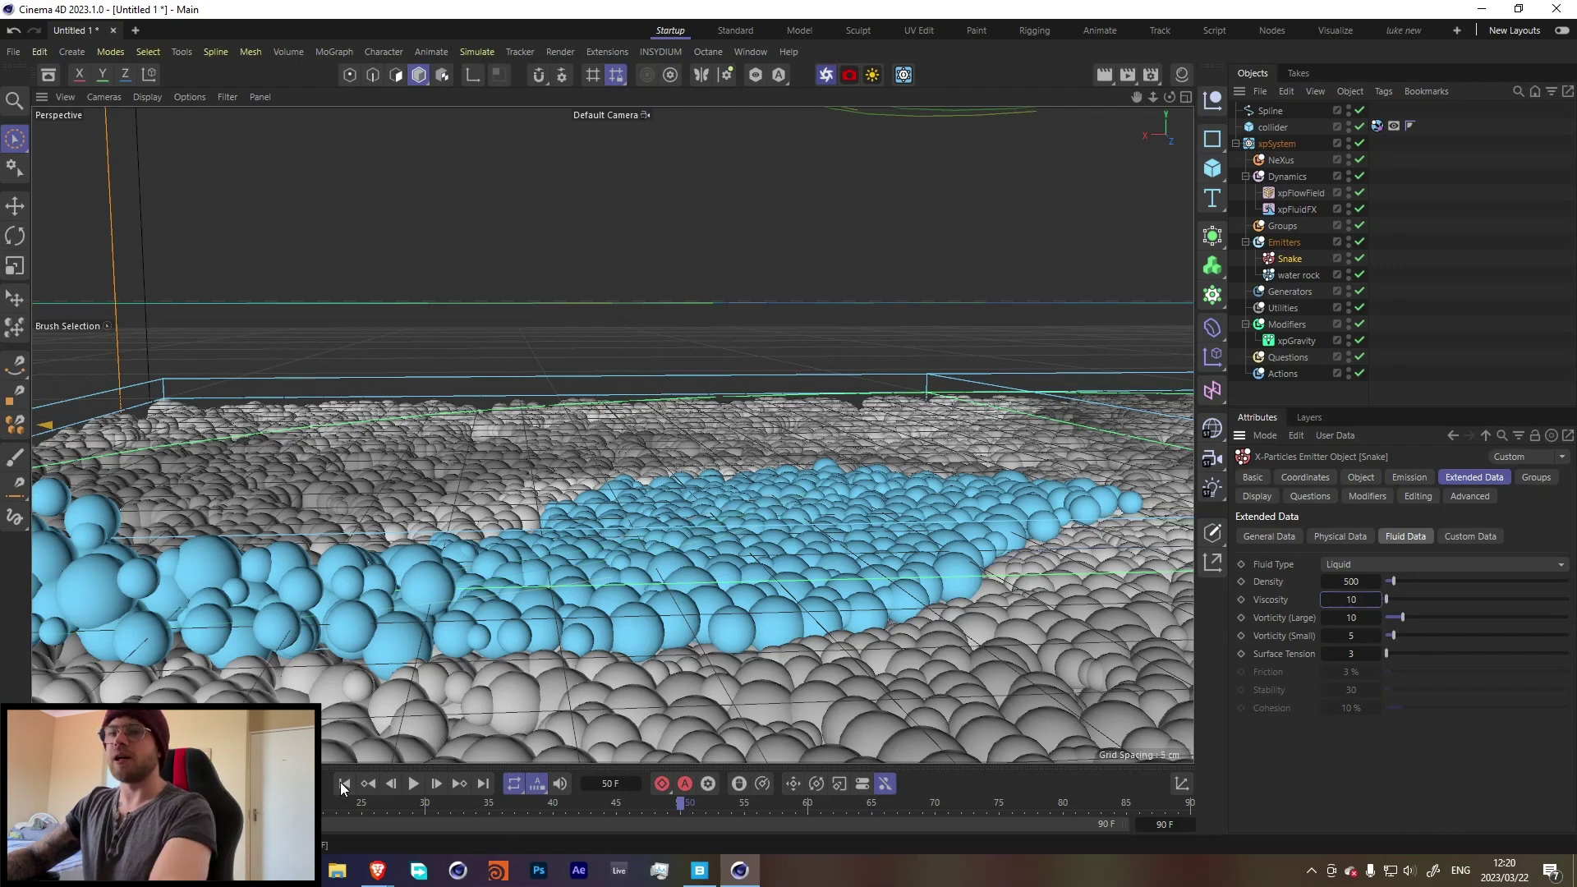
{"action": "left_click", "coordinate": [417, 792]}
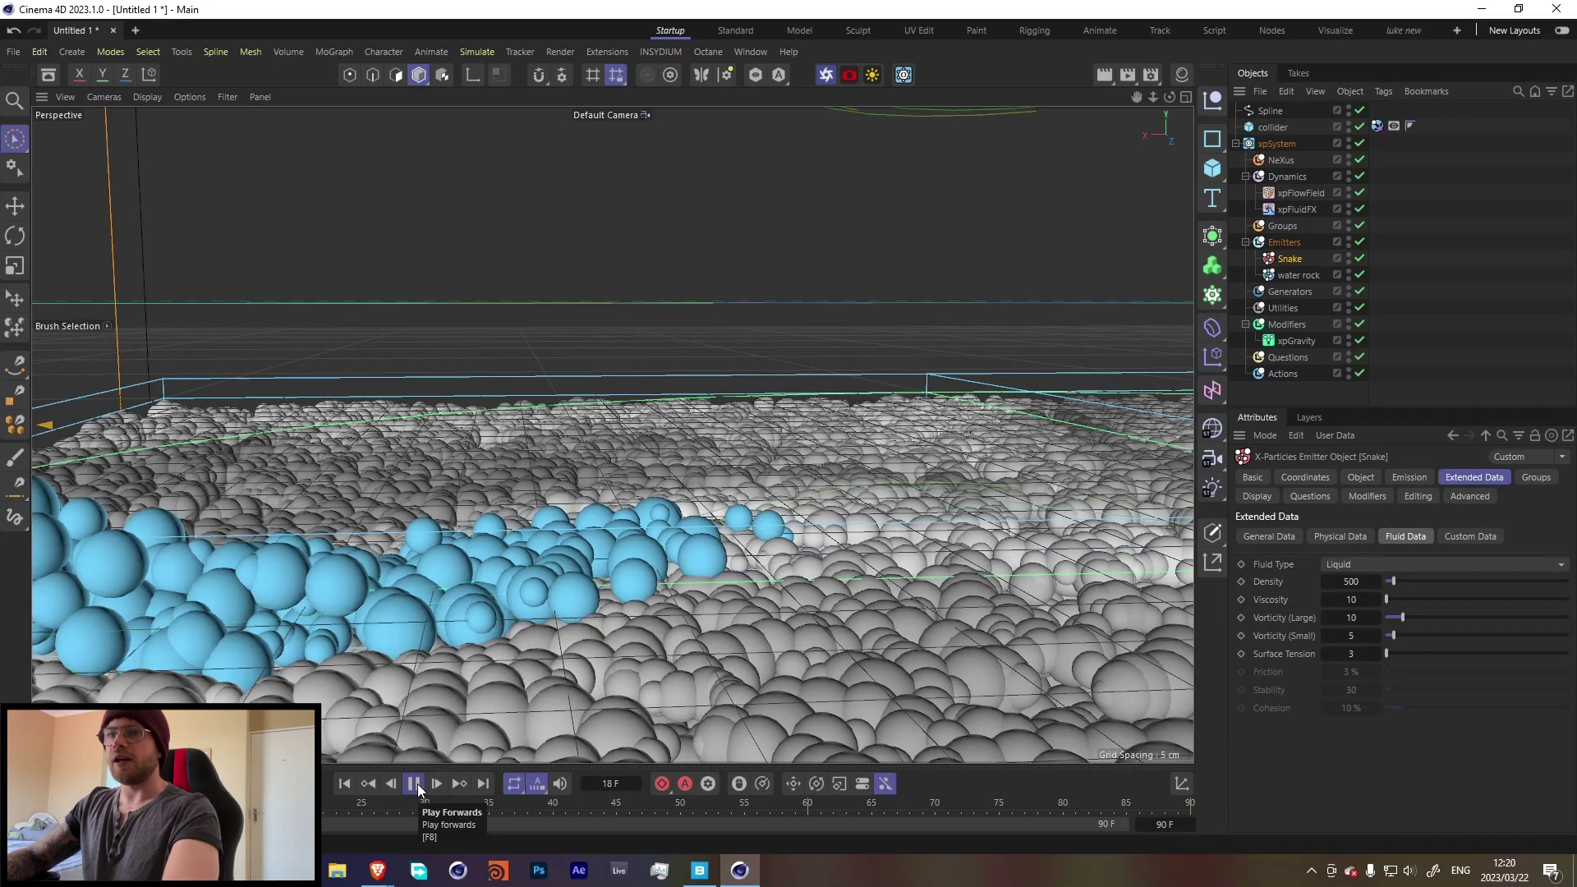
{"action": "left_click_drag", "start_coordinate": [705, 578], "coordinate": [619, 543], "text": "alt"}
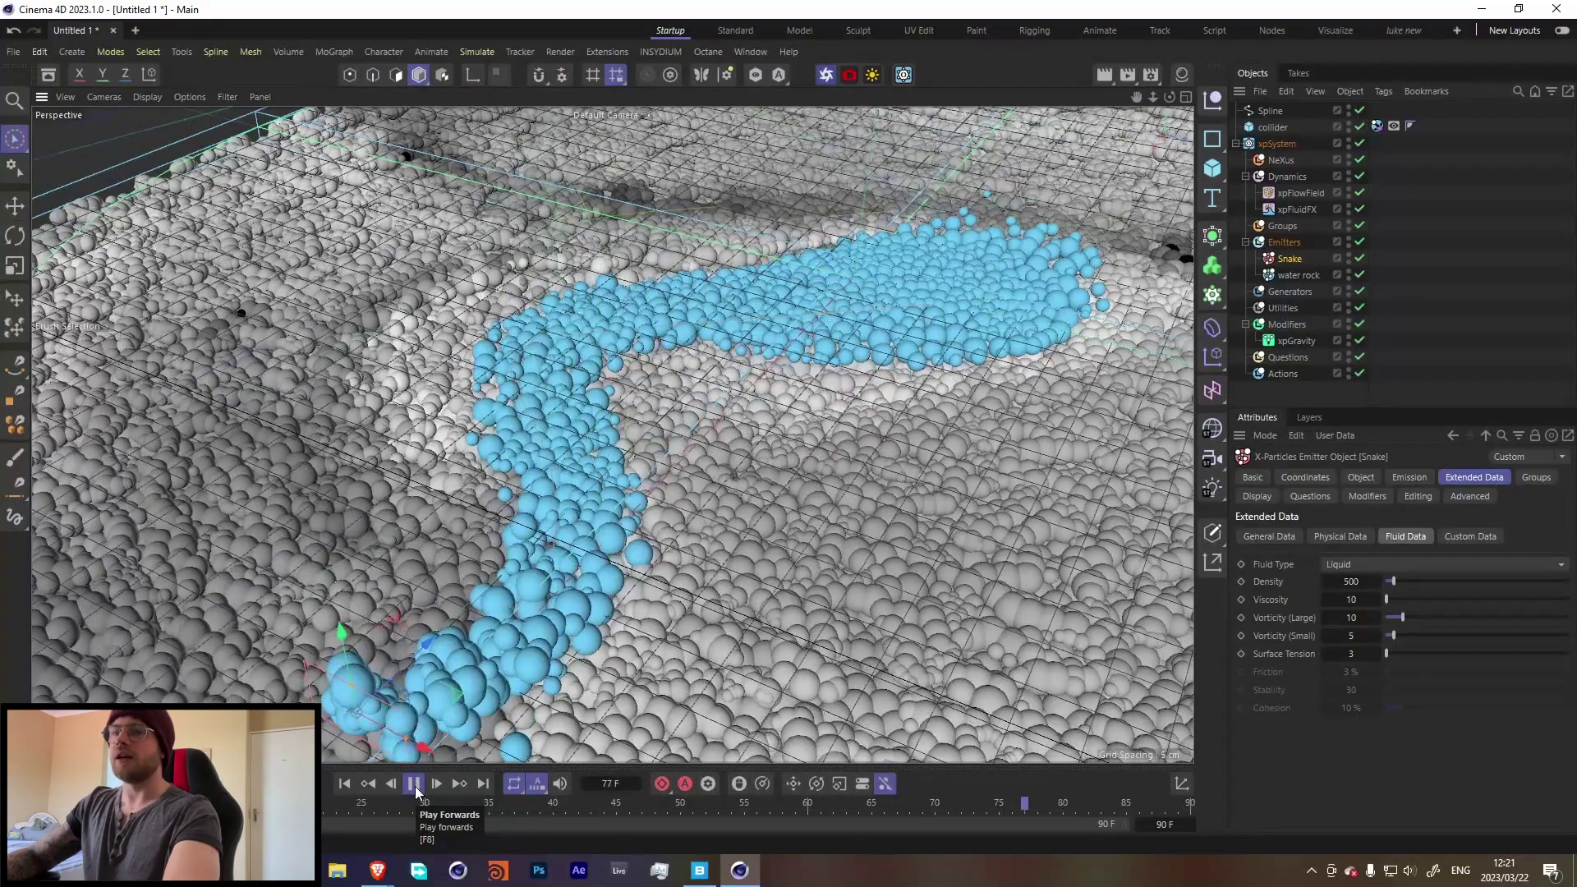
{"action": "left_click", "coordinate": [413, 784]}
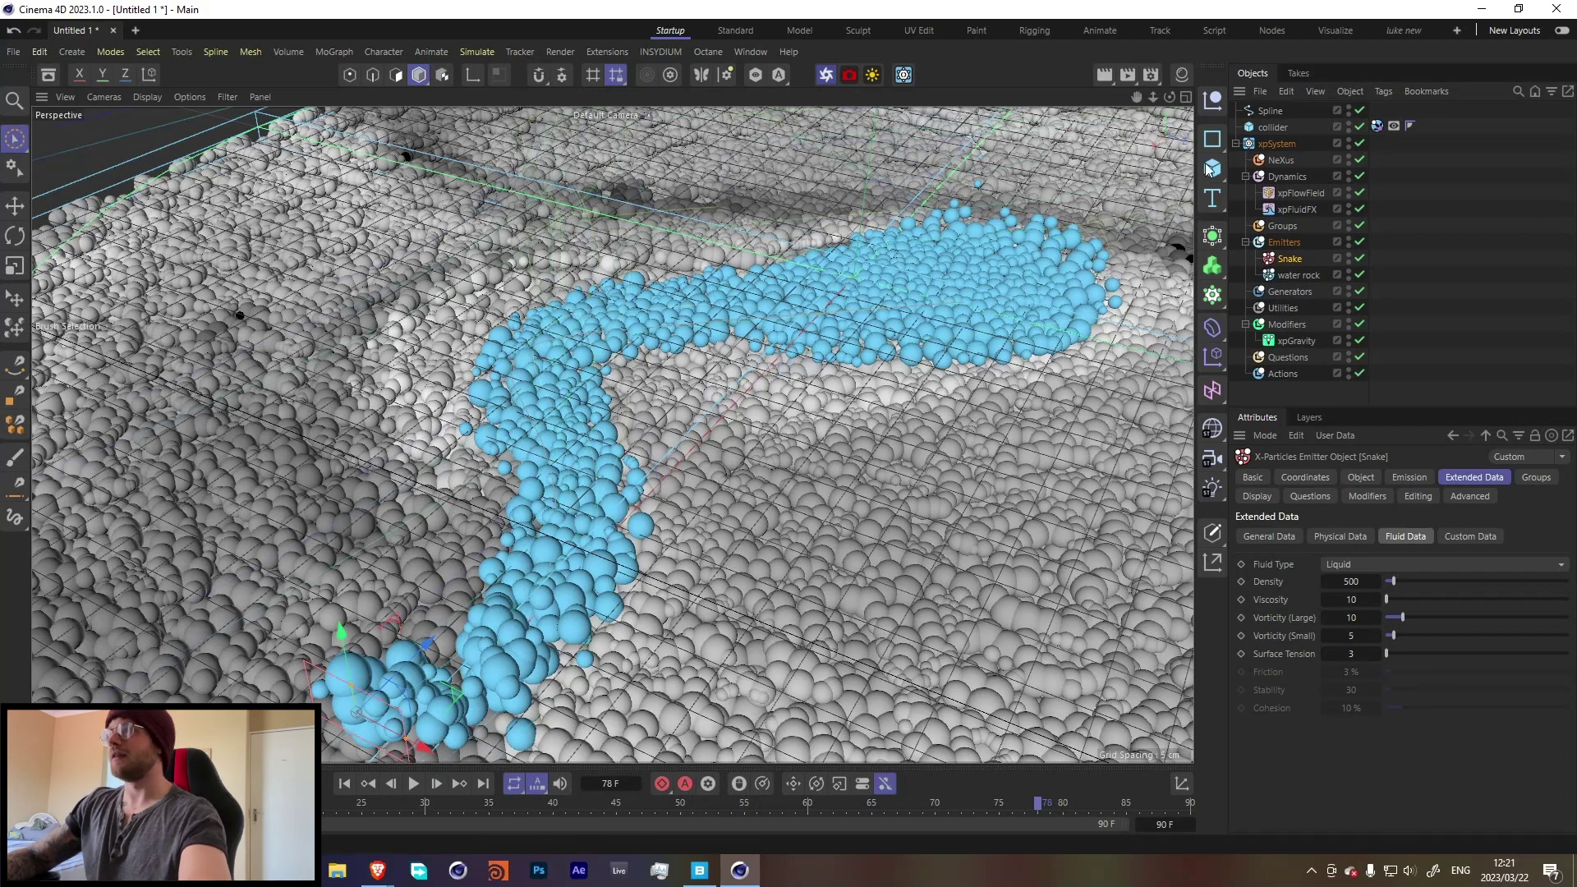
{"action": "left_click_drag", "start_coordinate": [490, 449], "coordinate": [540, 418], "text": "alt"}
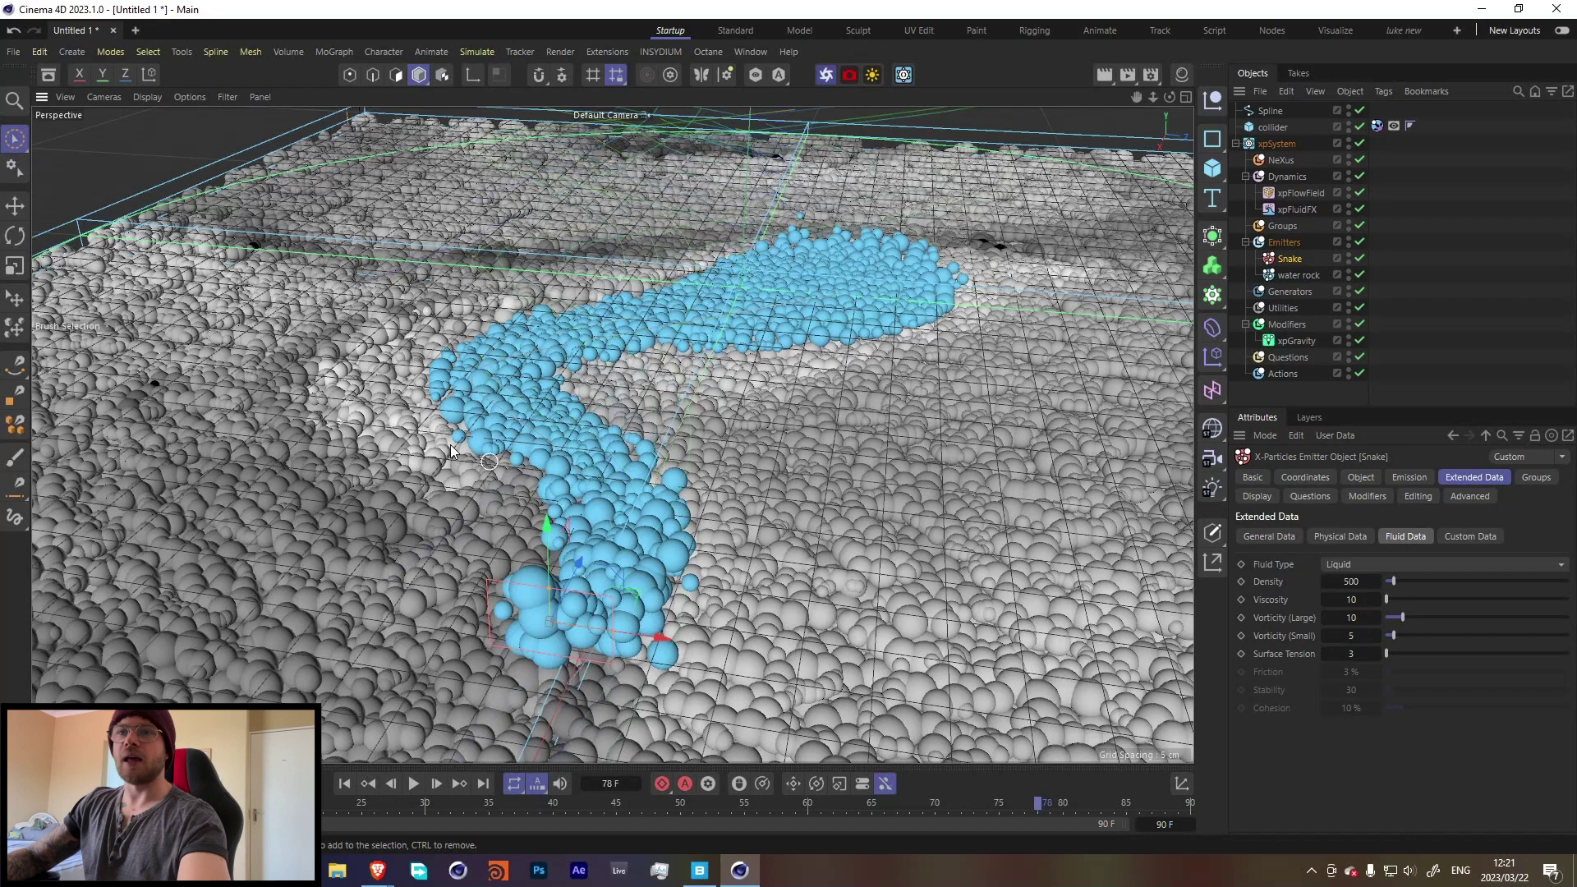
Set the water rock emitter's Editor Display to Box (Filled) and replay the blocky grey bed
{"action": "left_click", "coordinate": [1289, 274]}
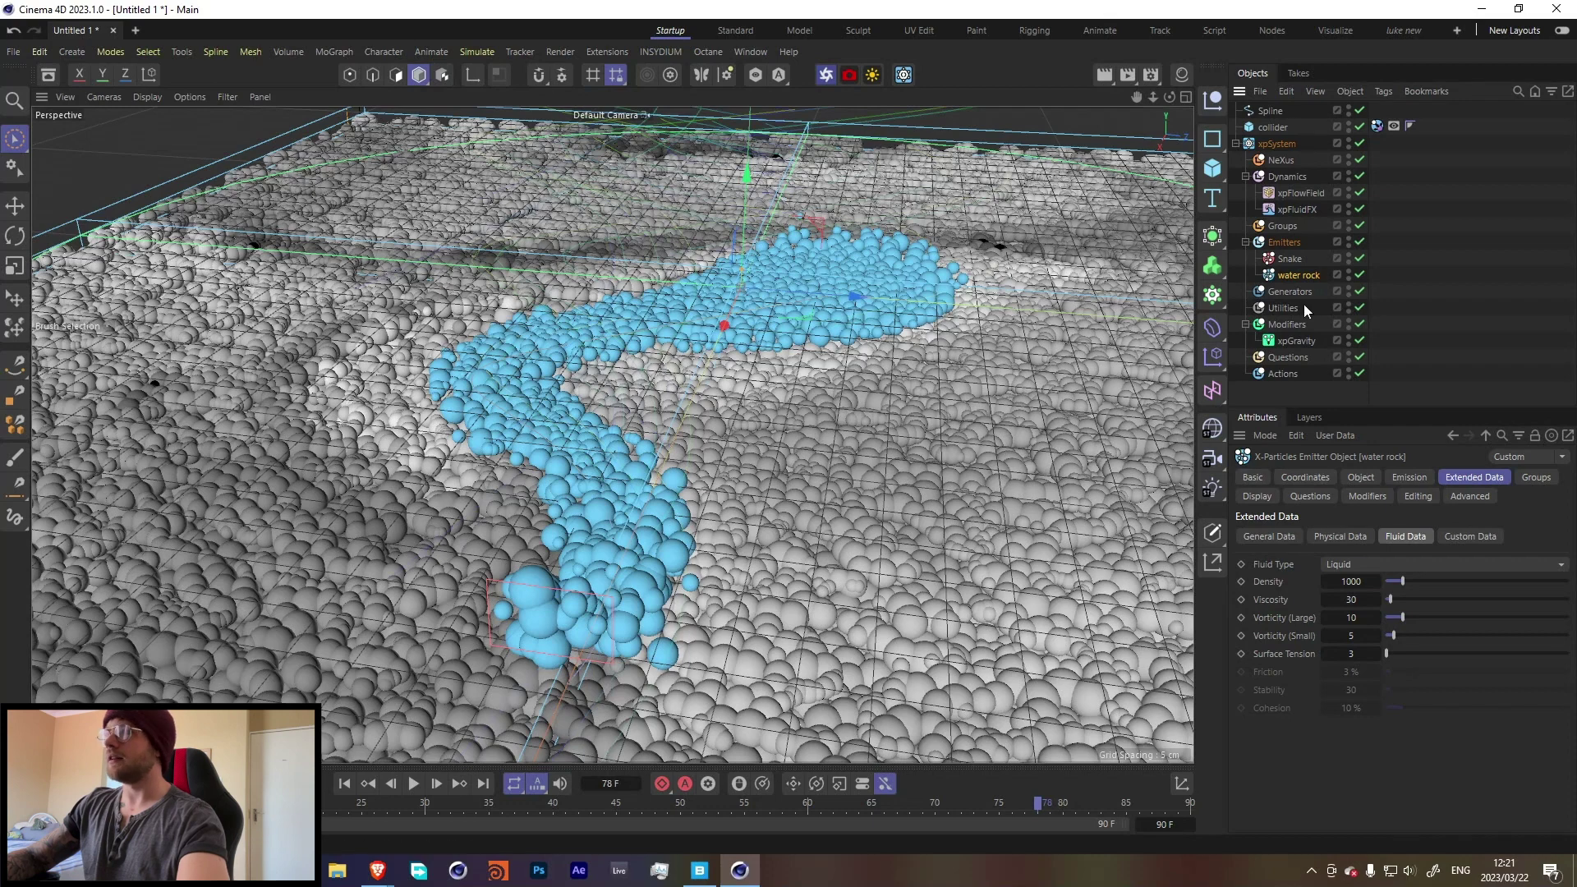
{"action": "left_click", "coordinate": [1258, 496]}
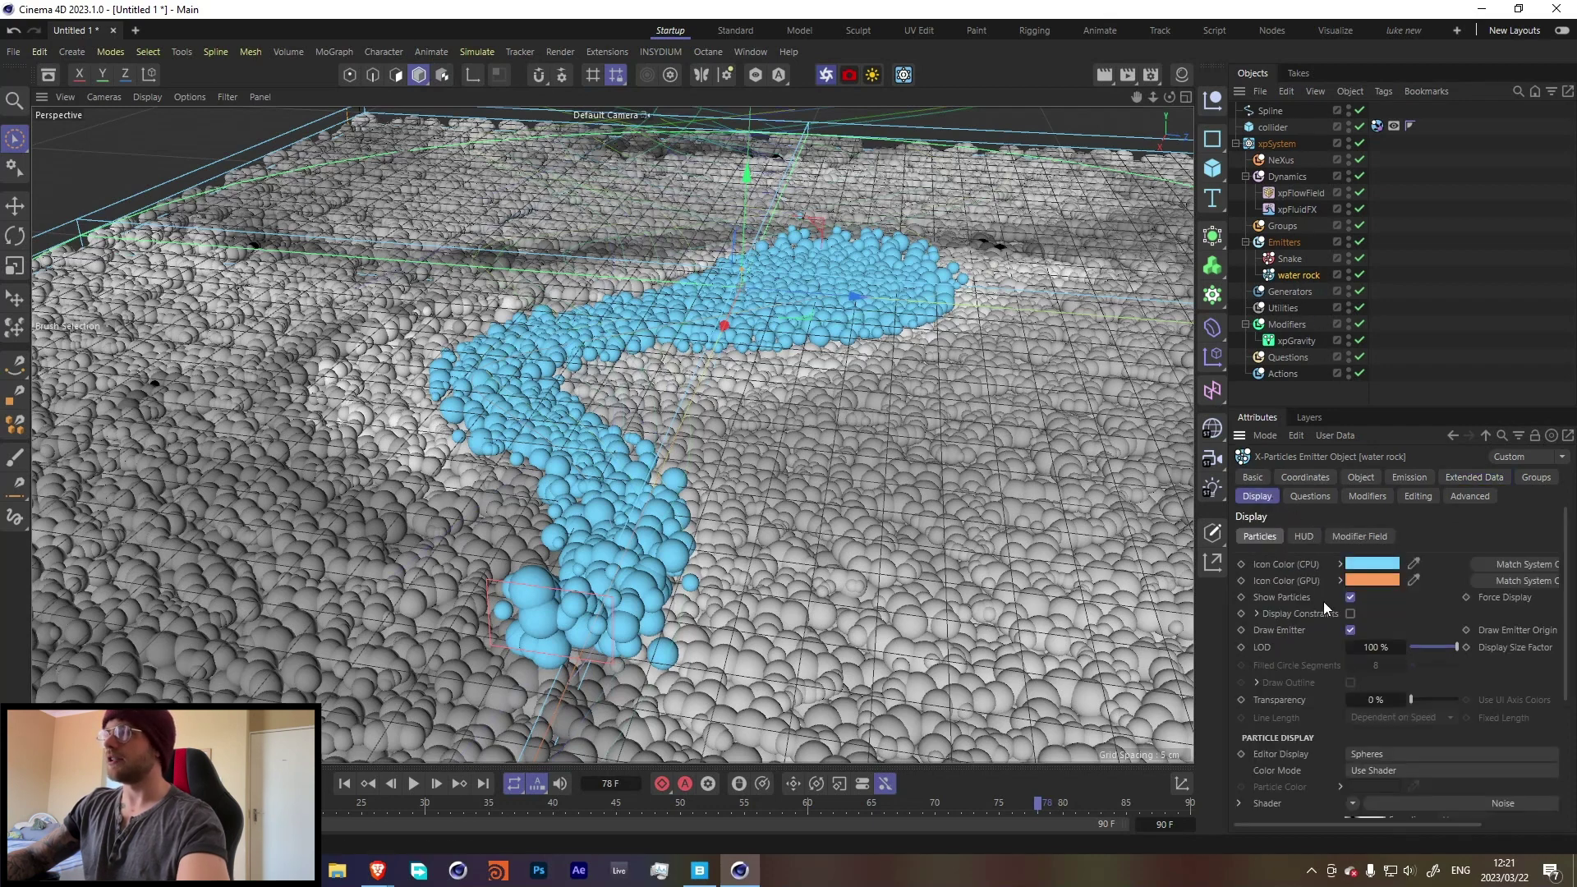
{"action": "left_click", "coordinate": [1358, 758]}
{"action": "left_click", "coordinate": [1306, 536]}
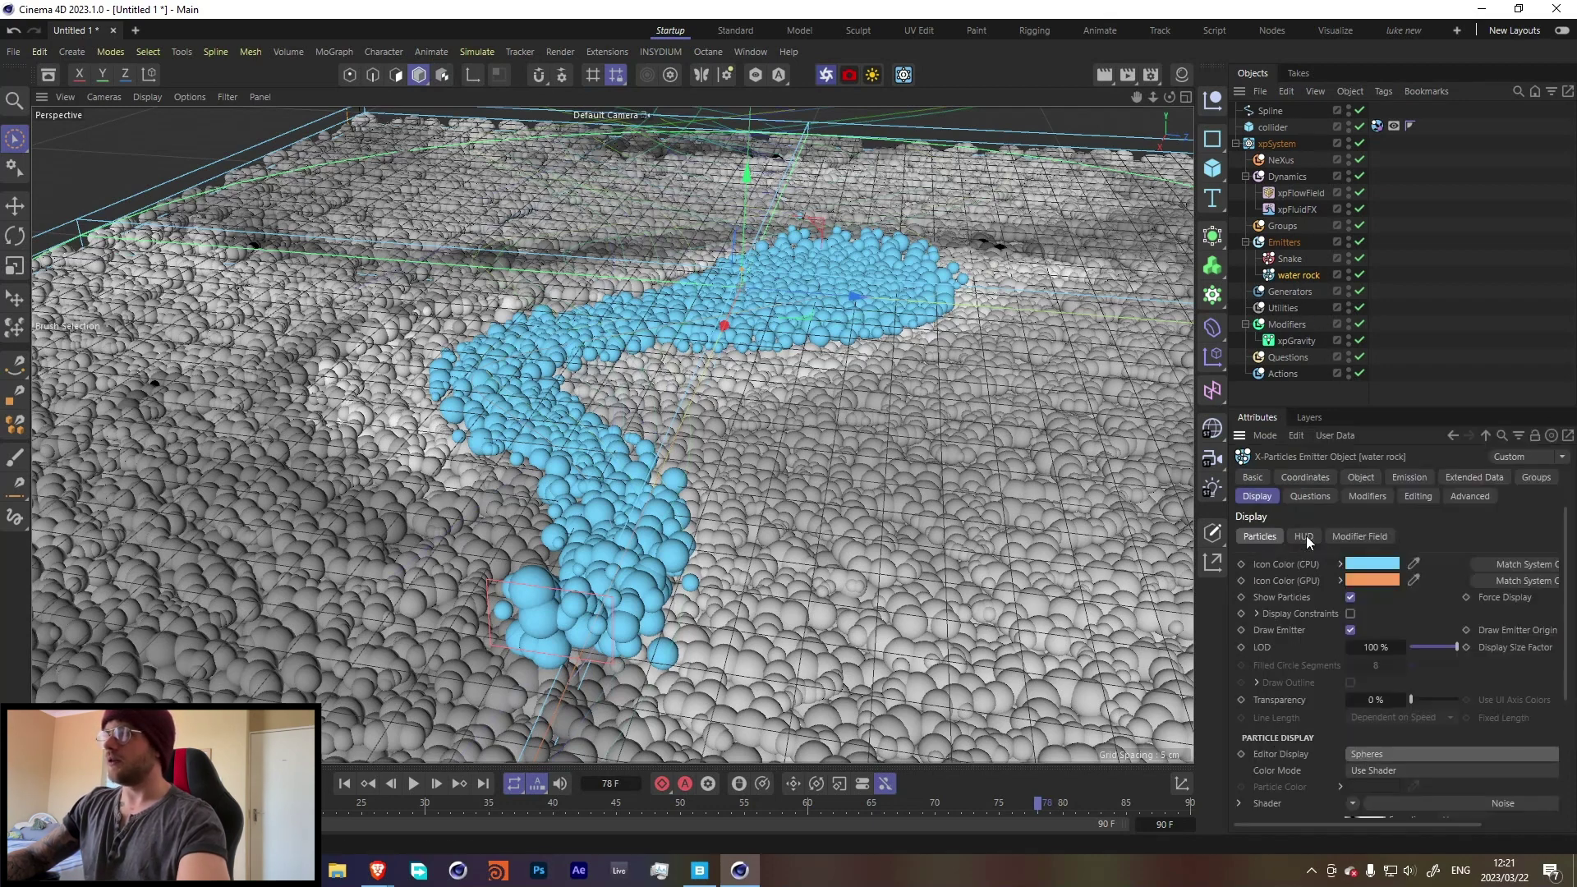
{"action": "left_click", "coordinate": [344, 782]}
{"action": "left_click", "coordinate": [413, 783]}
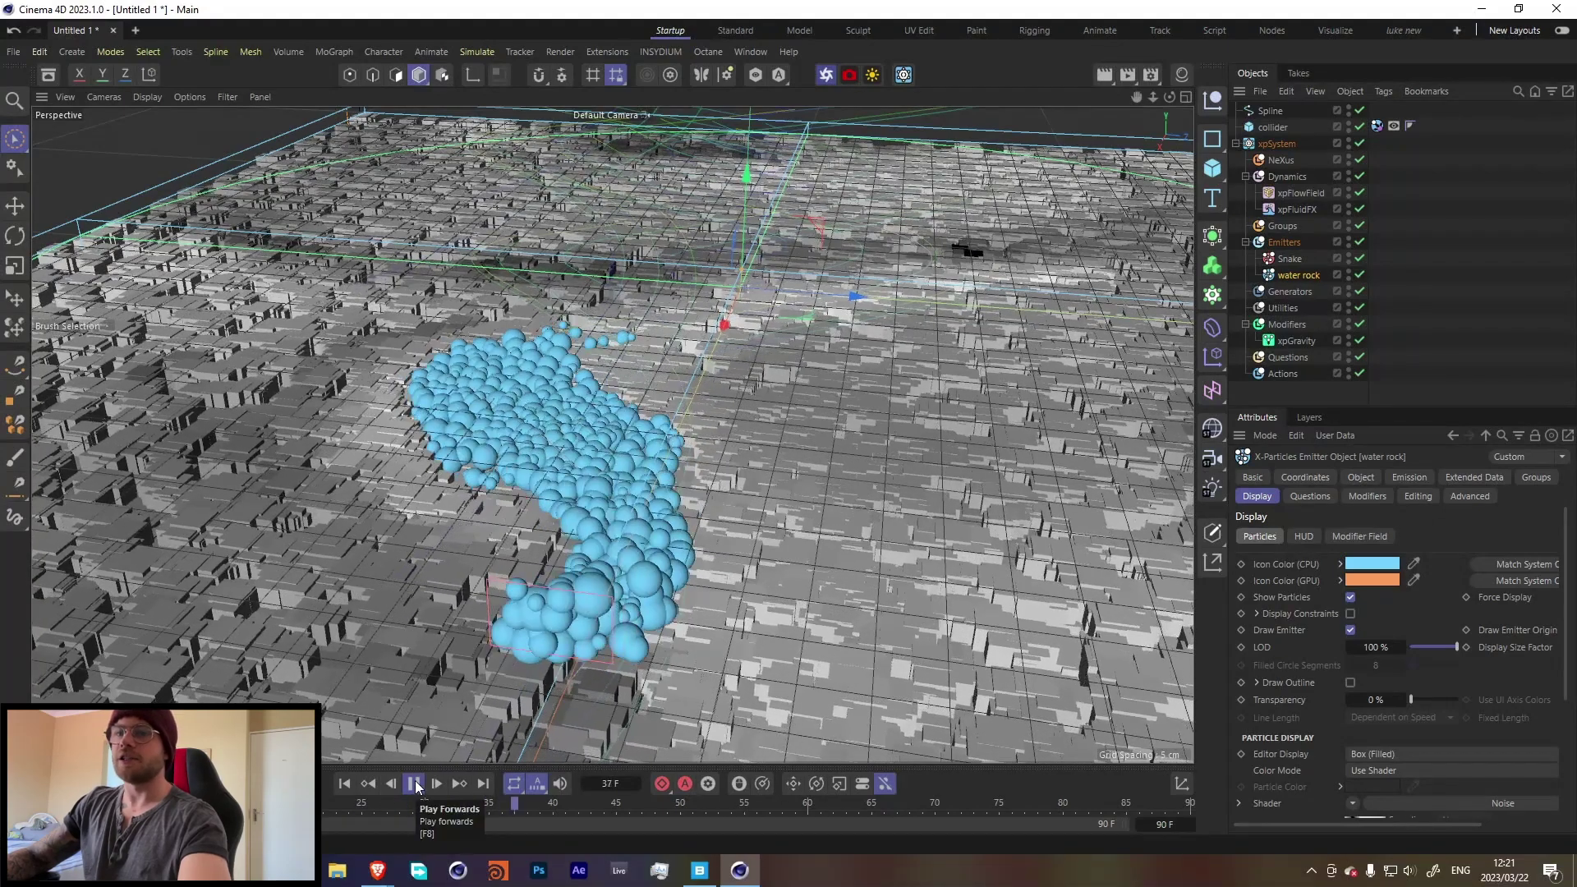
{"action": "left_click", "coordinate": [416, 786]}
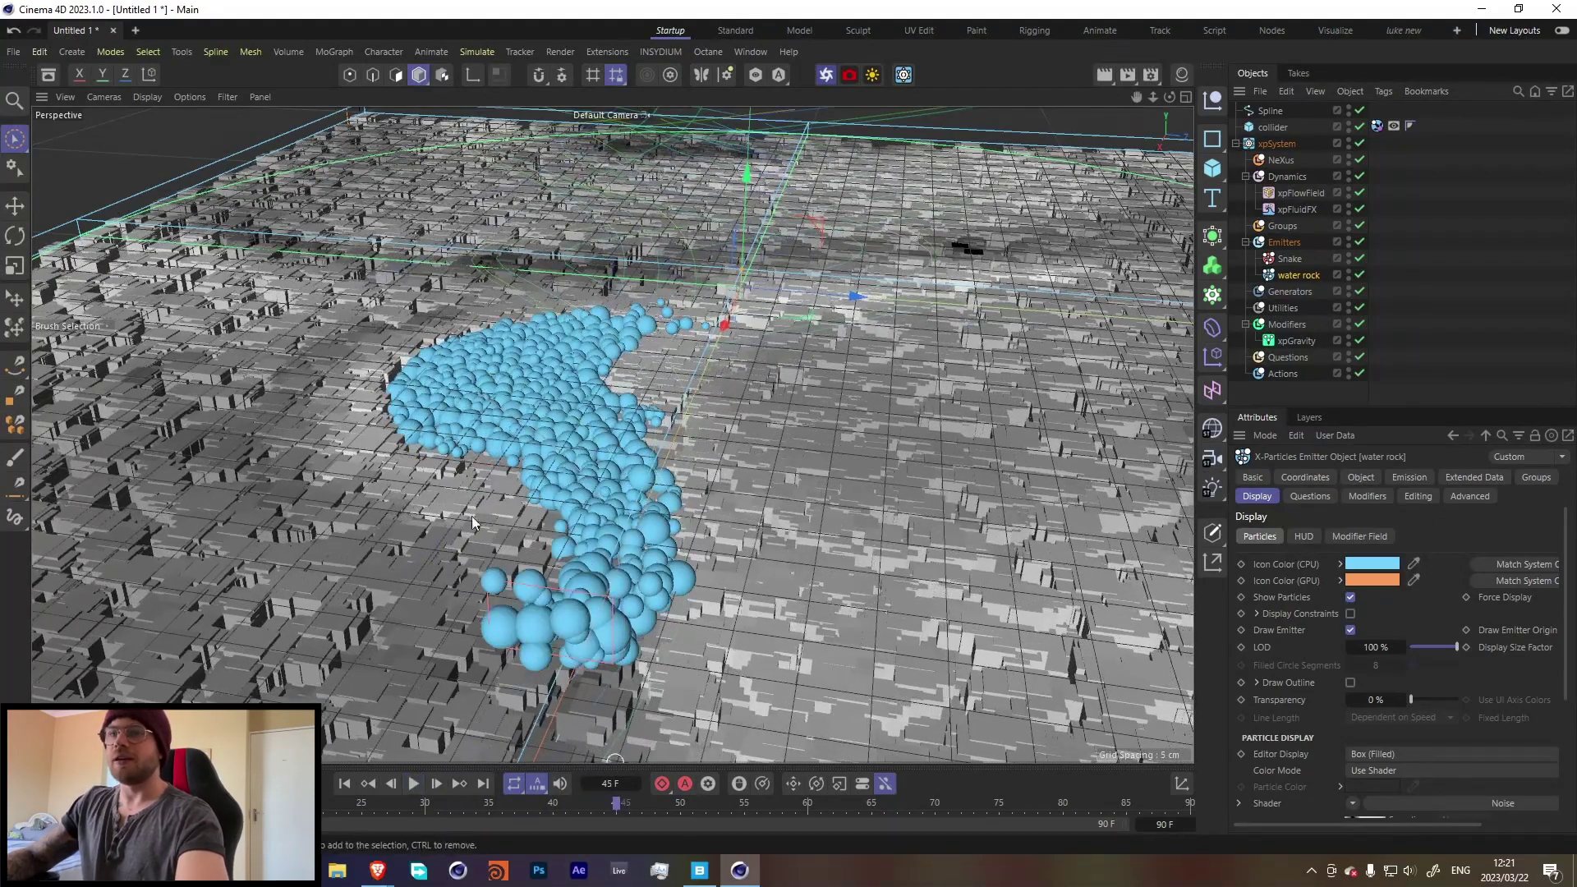
Enable Use Rotation with Random mode on the water rock emitter and replay to frame 16
{"action": "left_click", "coordinate": [1469, 479]}
{"action": "left_click", "coordinate": [1273, 535]}
{"action": "left_click", "coordinate": [1351, 579]}
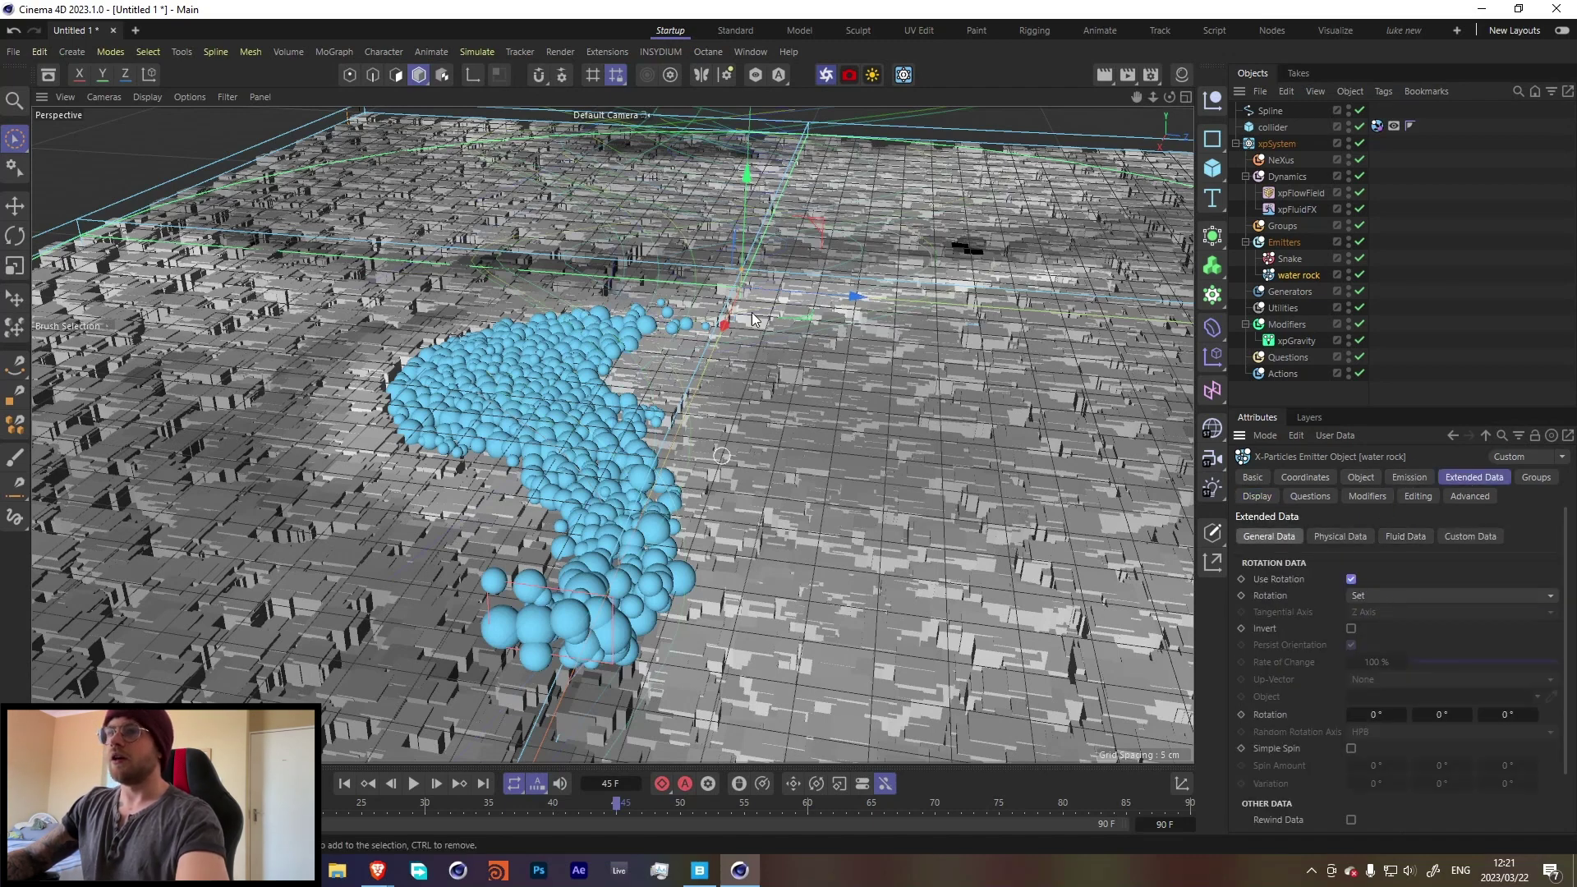
{"action": "left_click", "coordinate": [1386, 596]}
{"action": "left_click", "coordinate": [1383, 670]}
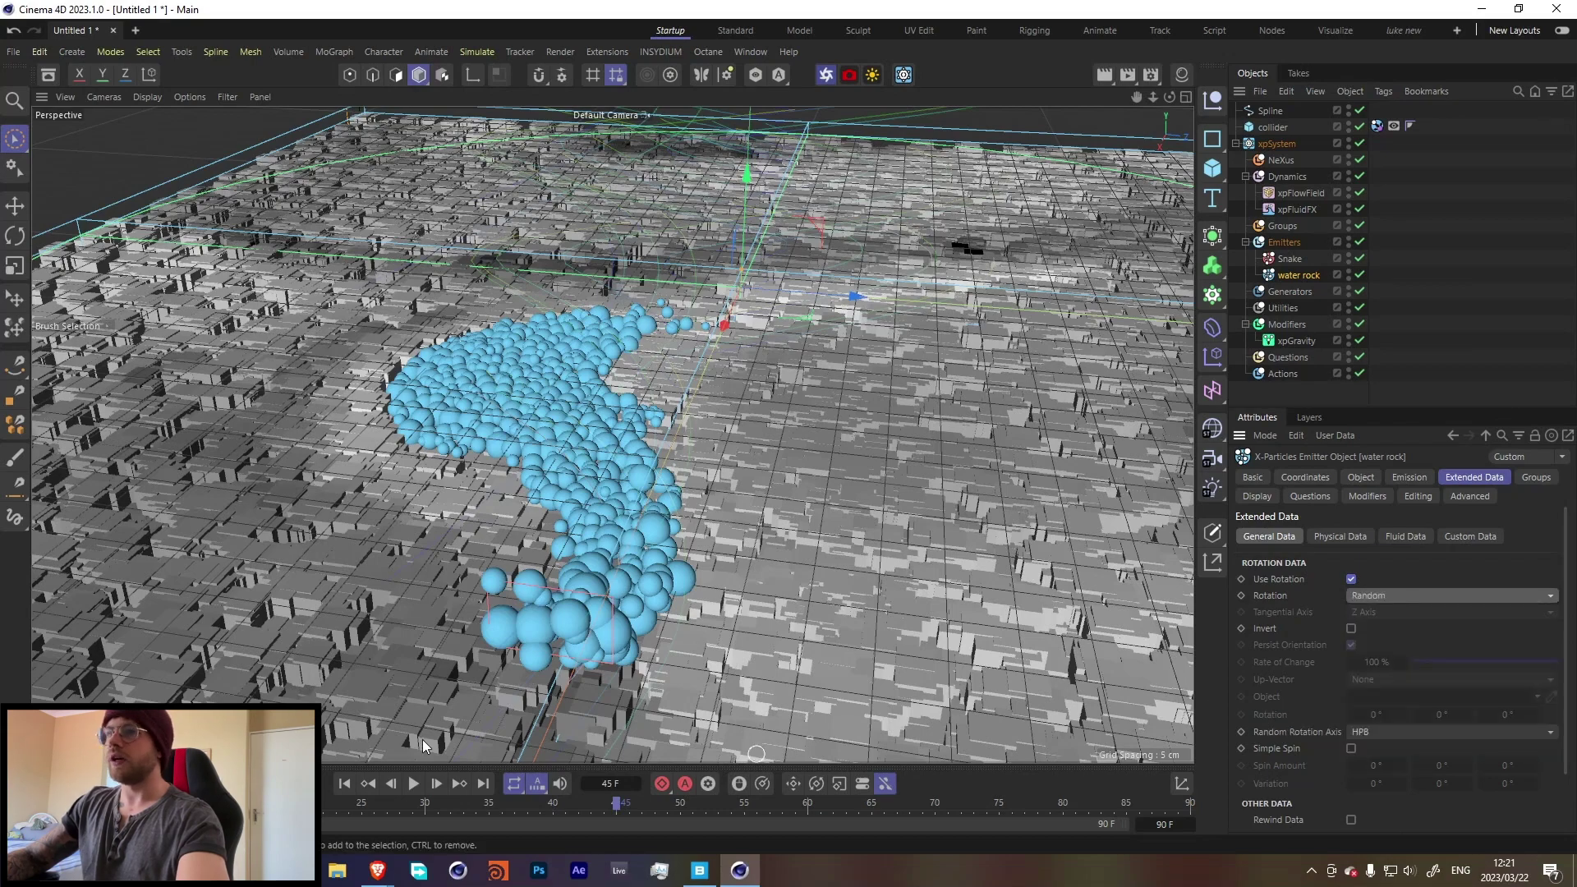
{"action": "left_click", "coordinate": [344, 784]}
{"action": "left_click", "coordinate": [413, 784]}
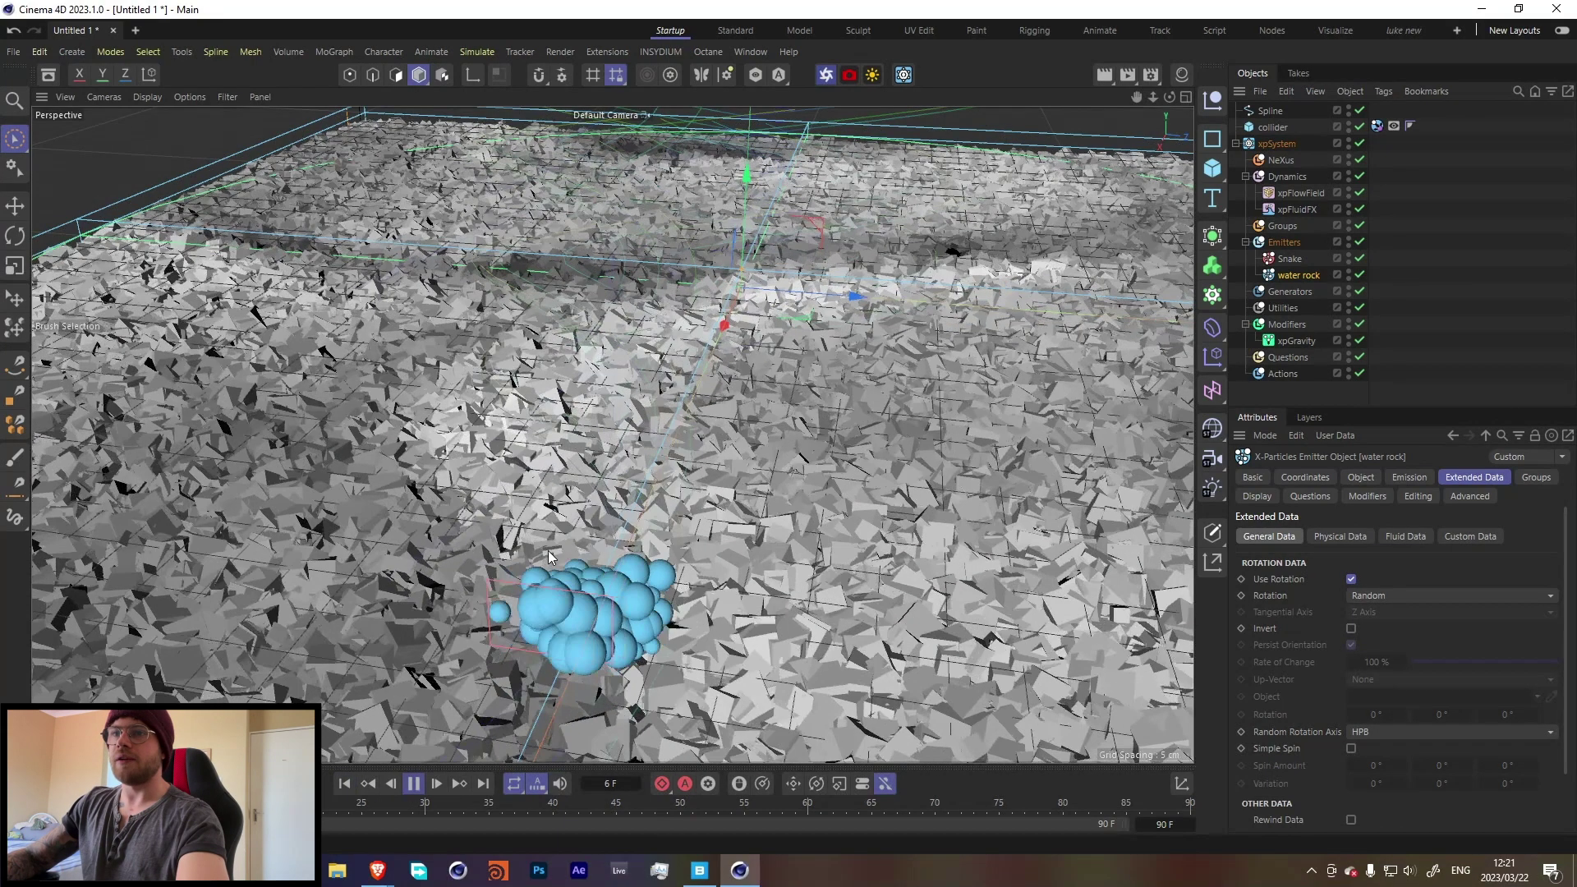
{"action": "key", "text": "F8"}
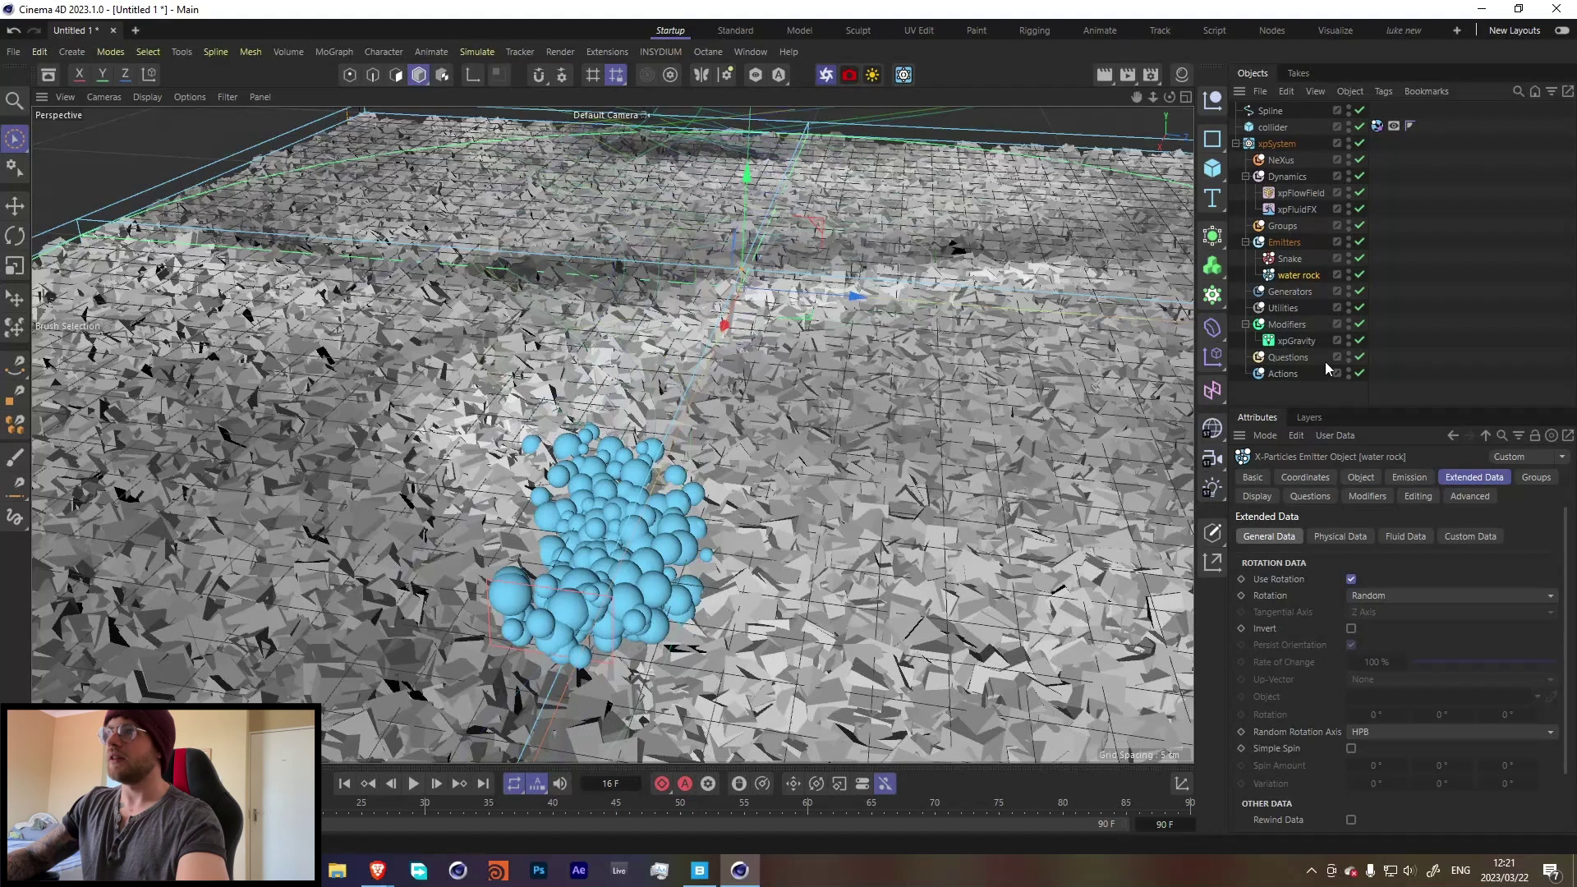
Set the Snake emitter's particle Rotation to Random and replay the simulation
{"action": "left_click", "coordinate": [1285, 258]}
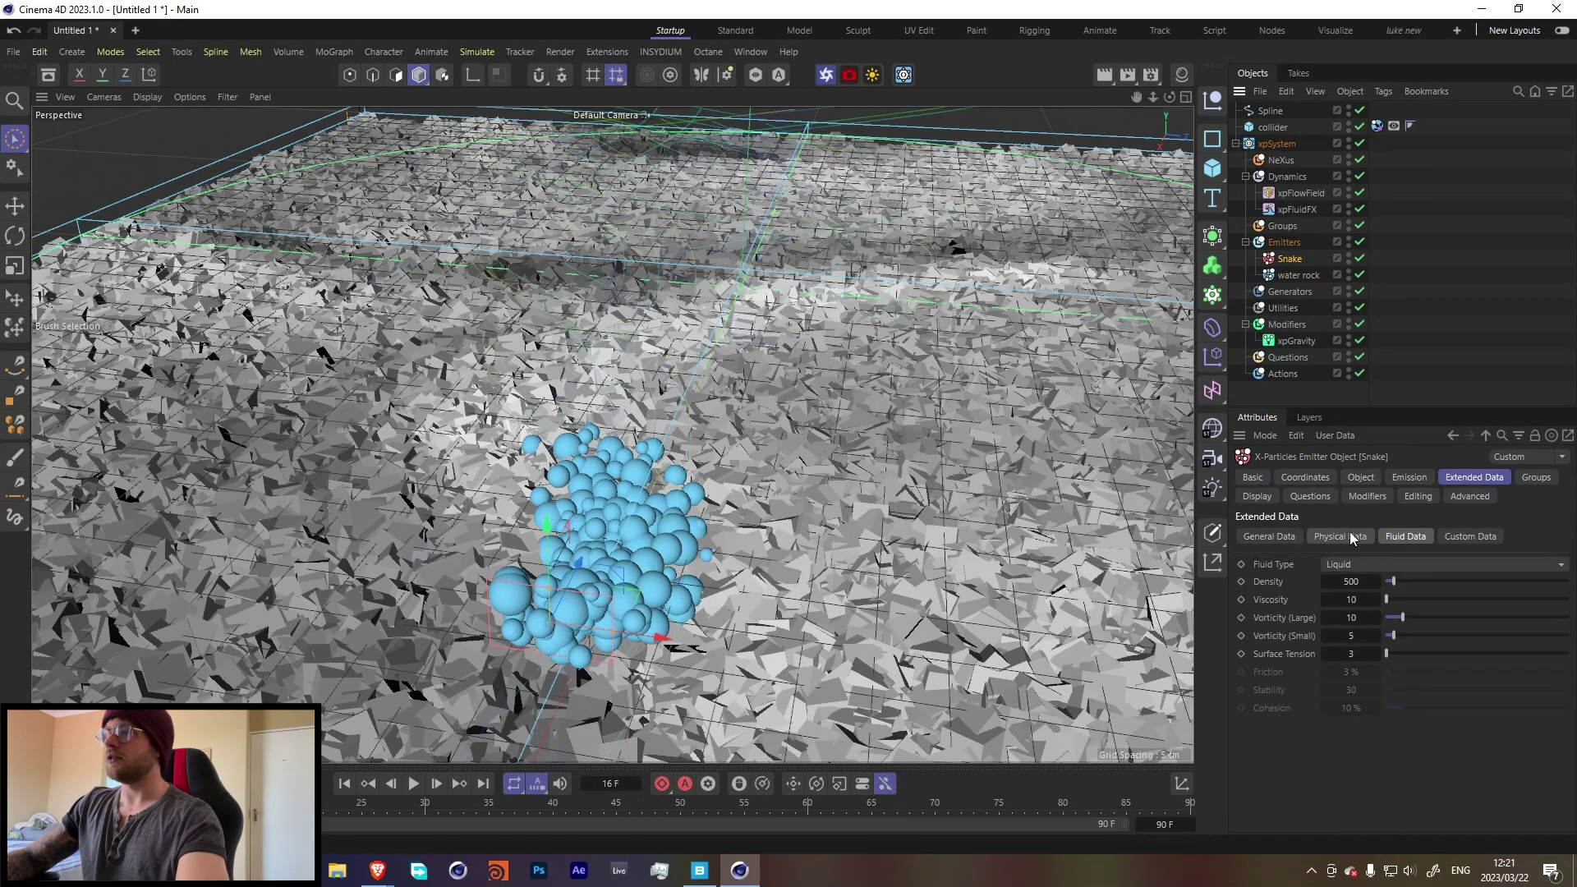
{"action": "left_click", "coordinate": [1269, 535]}
{"action": "left_click", "coordinate": [1386, 595]}
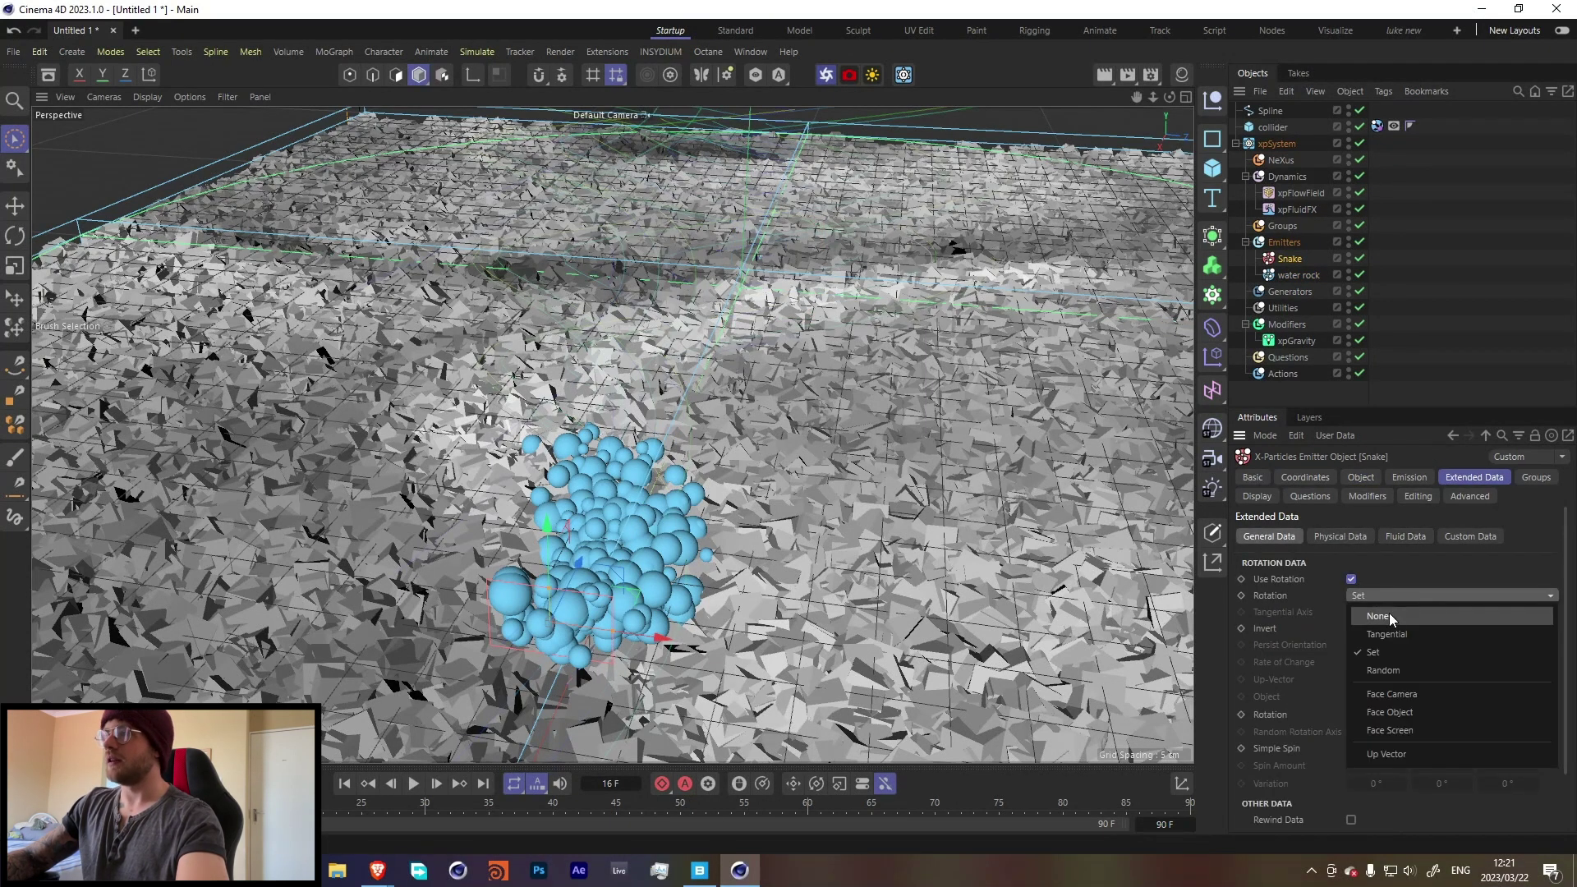
{"action": "left_click", "coordinate": [1392, 675]}
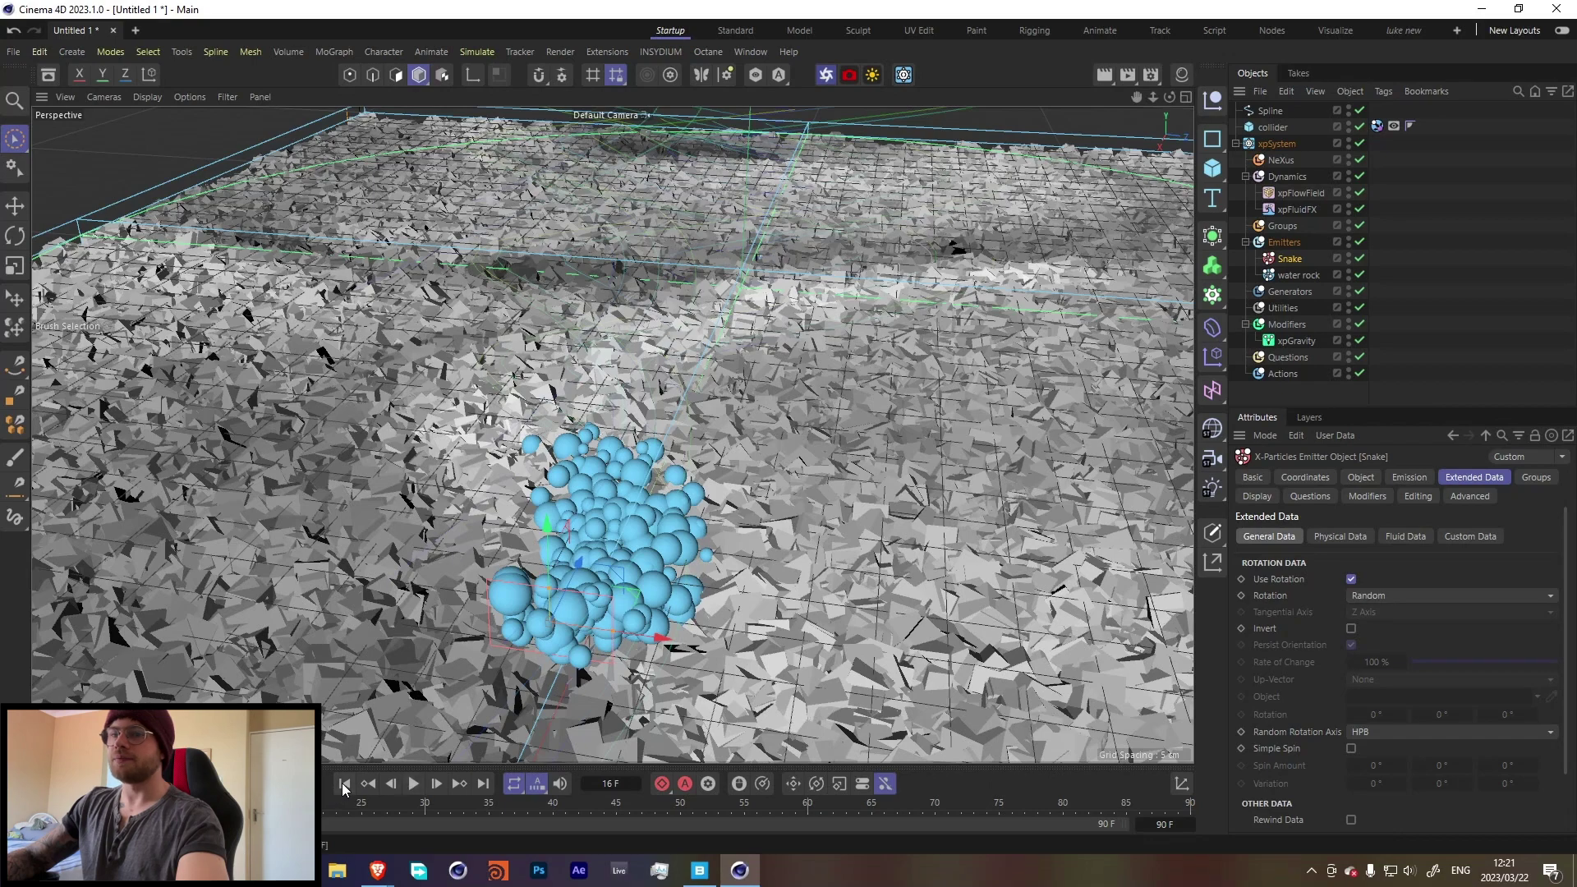
{"action": "left_click", "coordinate": [344, 783]}
{"action": "left_click", "coordinate": [414, 783]}
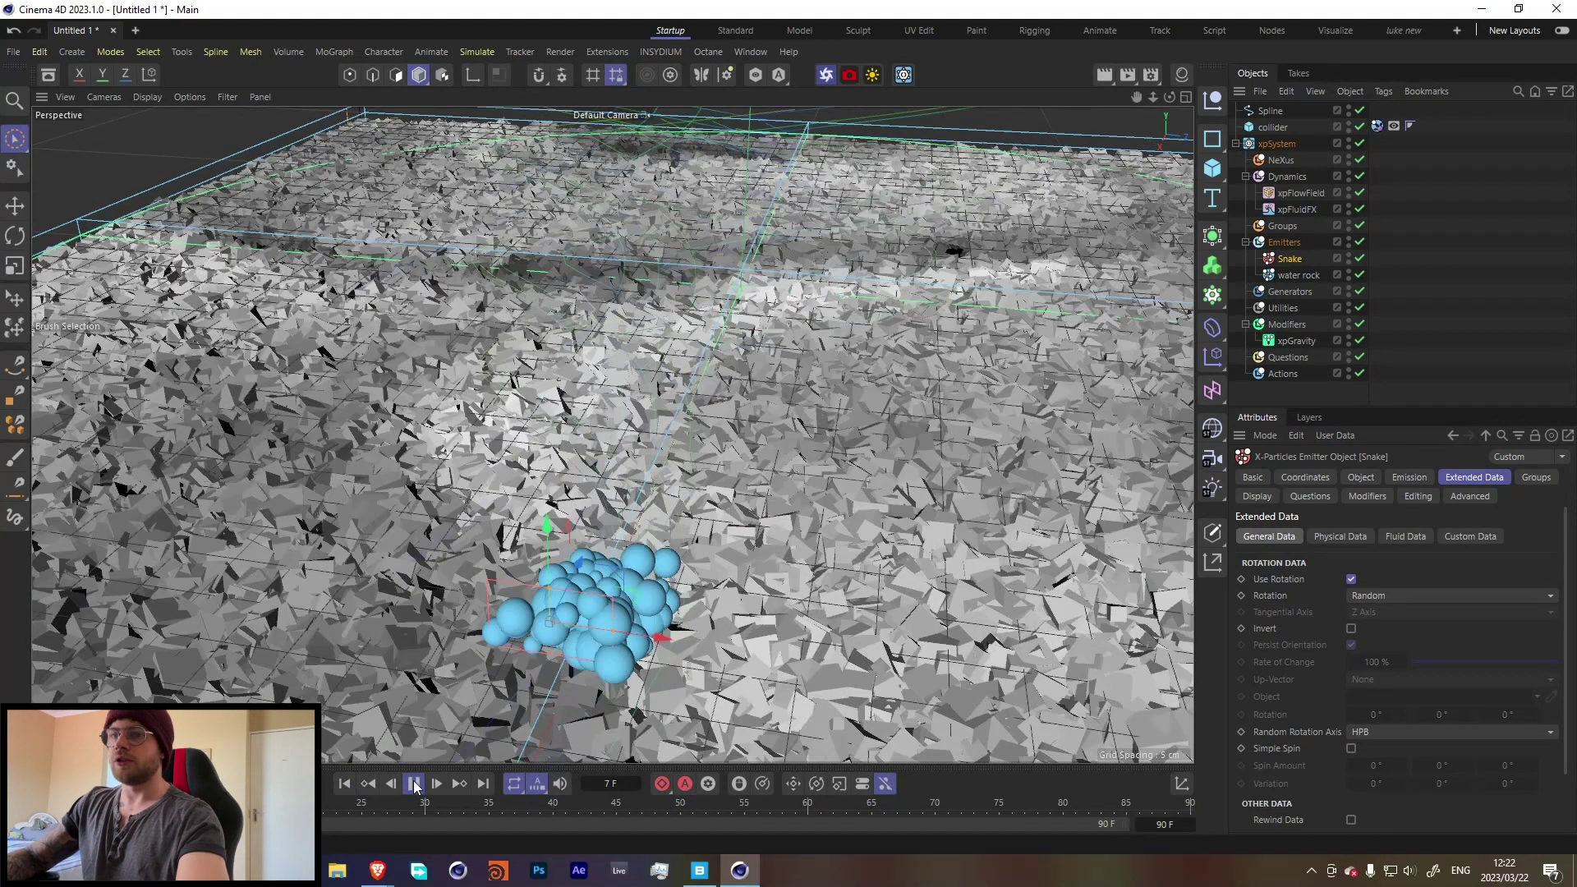
{"action": "left_click", "coordinate": [414, 783]}
Set the Snake emitter's Editor Display to Box (Filled) and replay the blocky blue stream
{"action": "left_click", "coordinate": [1257, 497]}
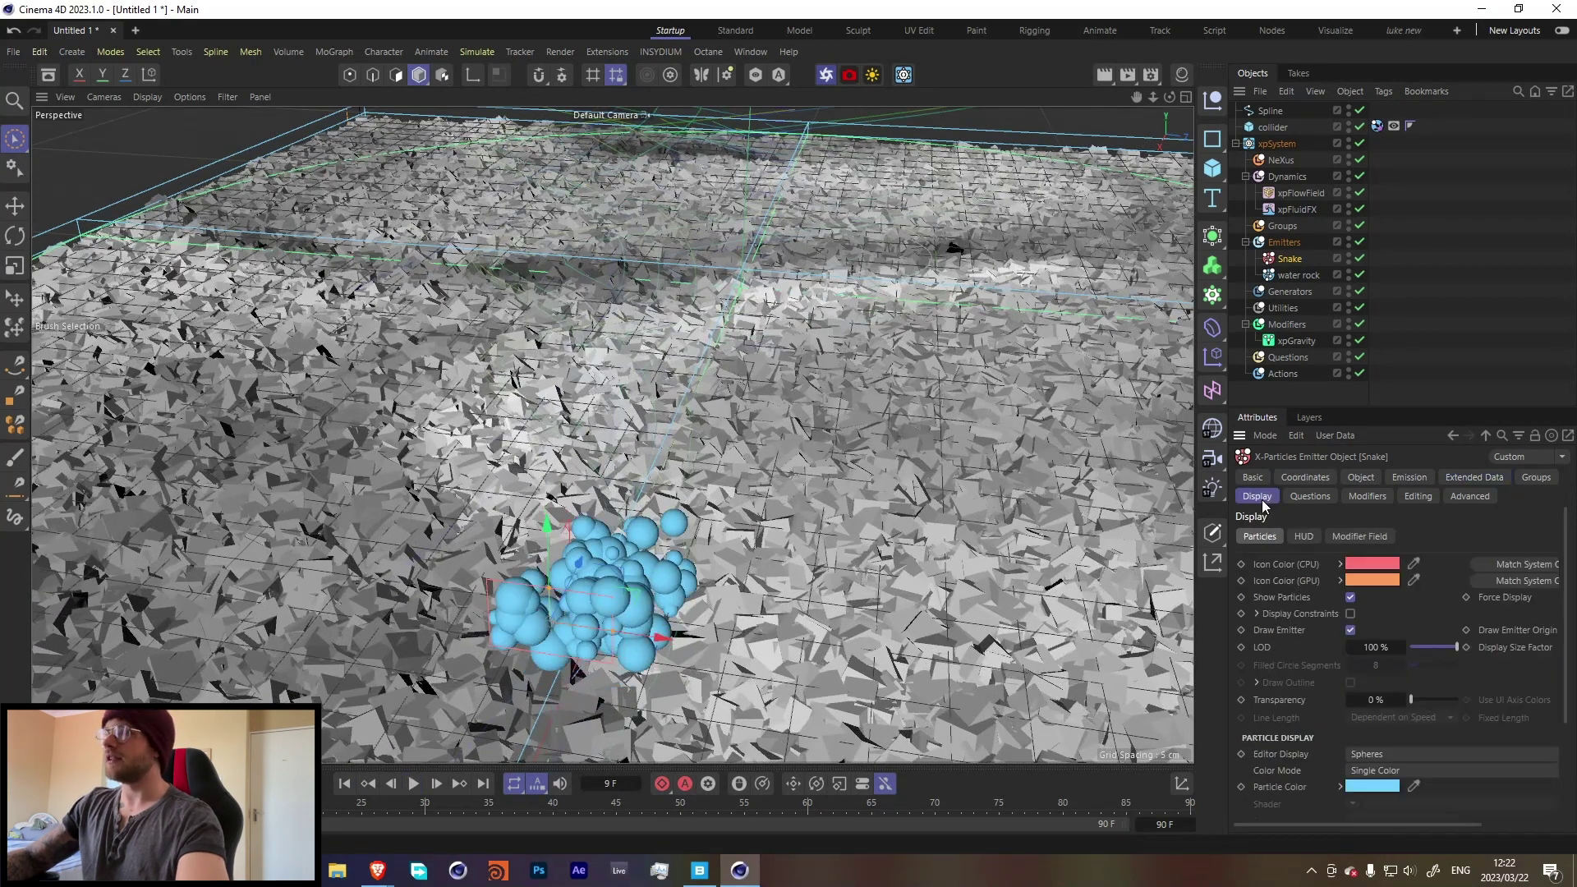
{"action": "left_click", "coordinate": [1367, 755]}
{"action": "left_click", "coordinate": [1307, 538]}
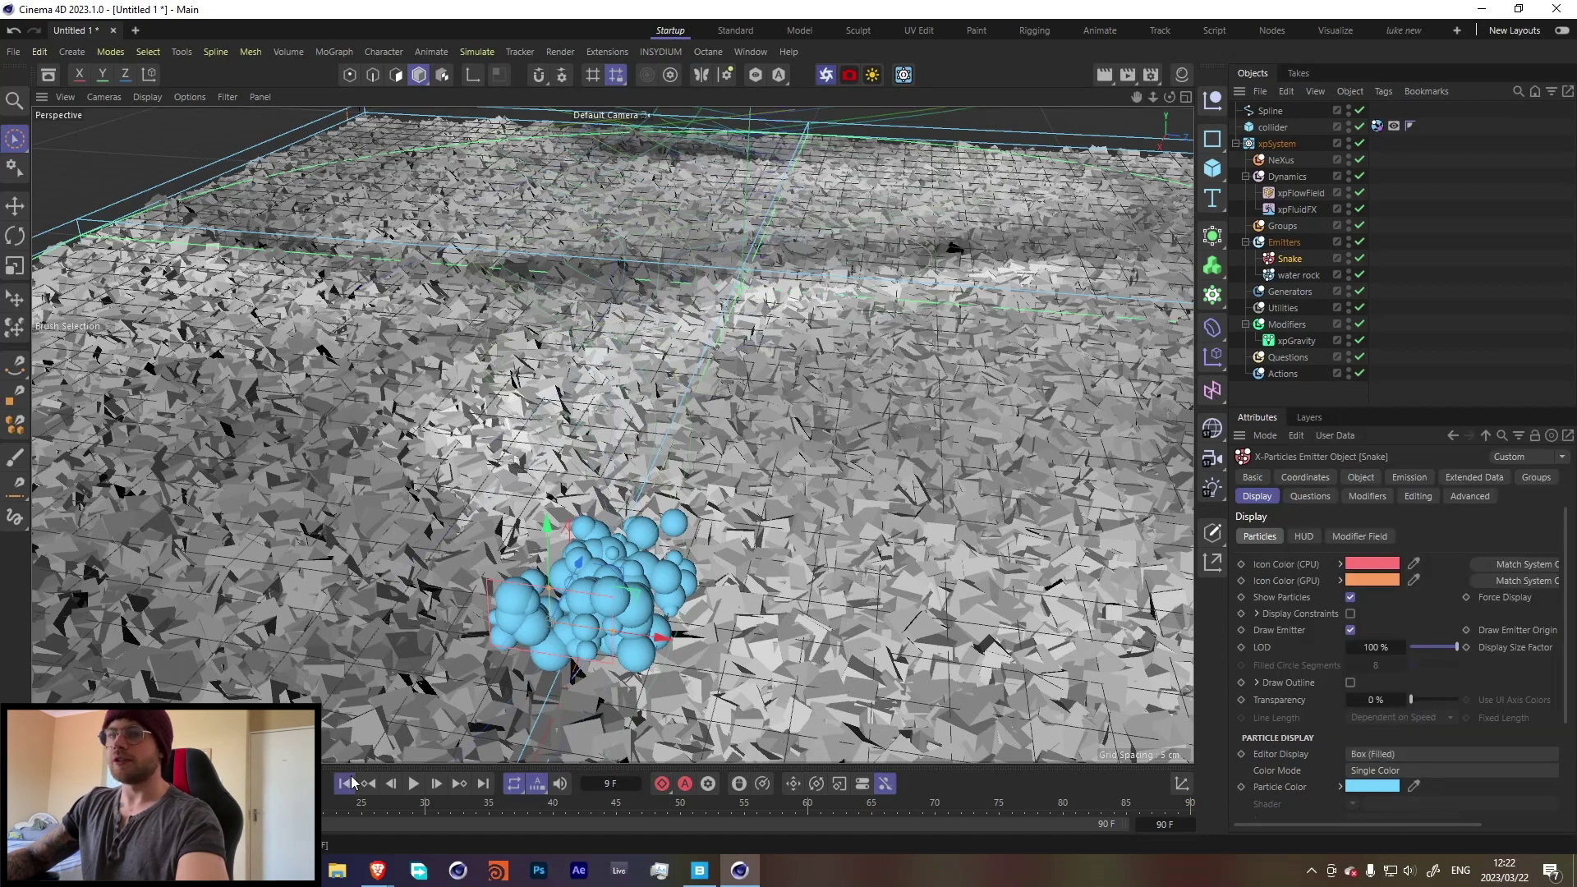
{"action": "left_click", "coordinate": [346, 784]}
{"action": "left_click", "coordinate": [414, 783]}
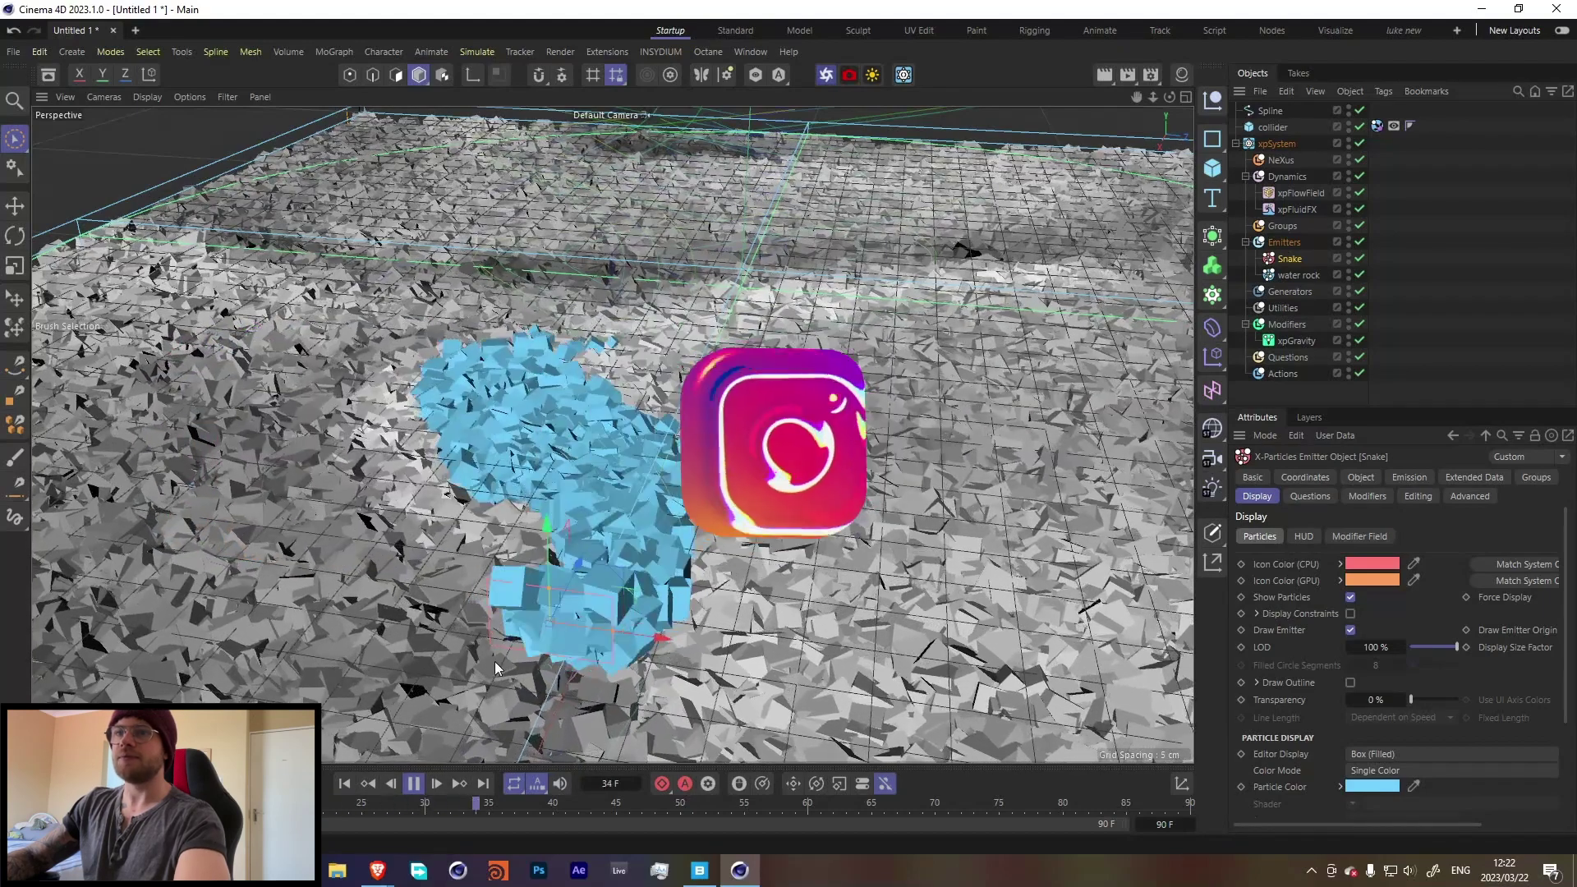
Switch the Snake emitter's particle Rotation to Tangential
{"action": "key", "text": "F8"}
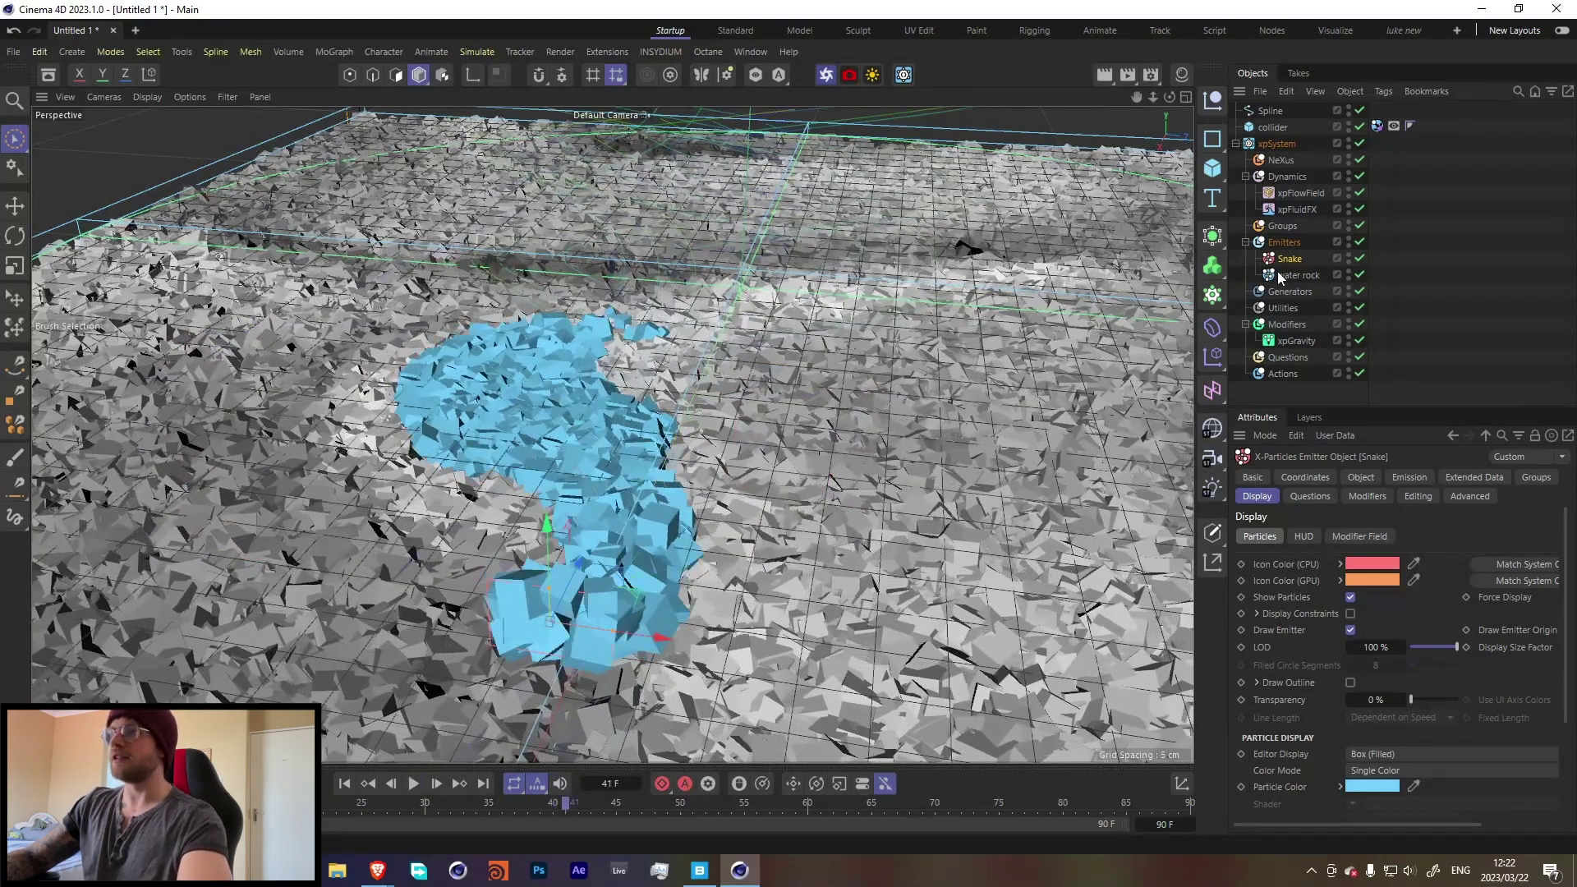
{"action": "left_click", "coordinate": [1470, 476]}
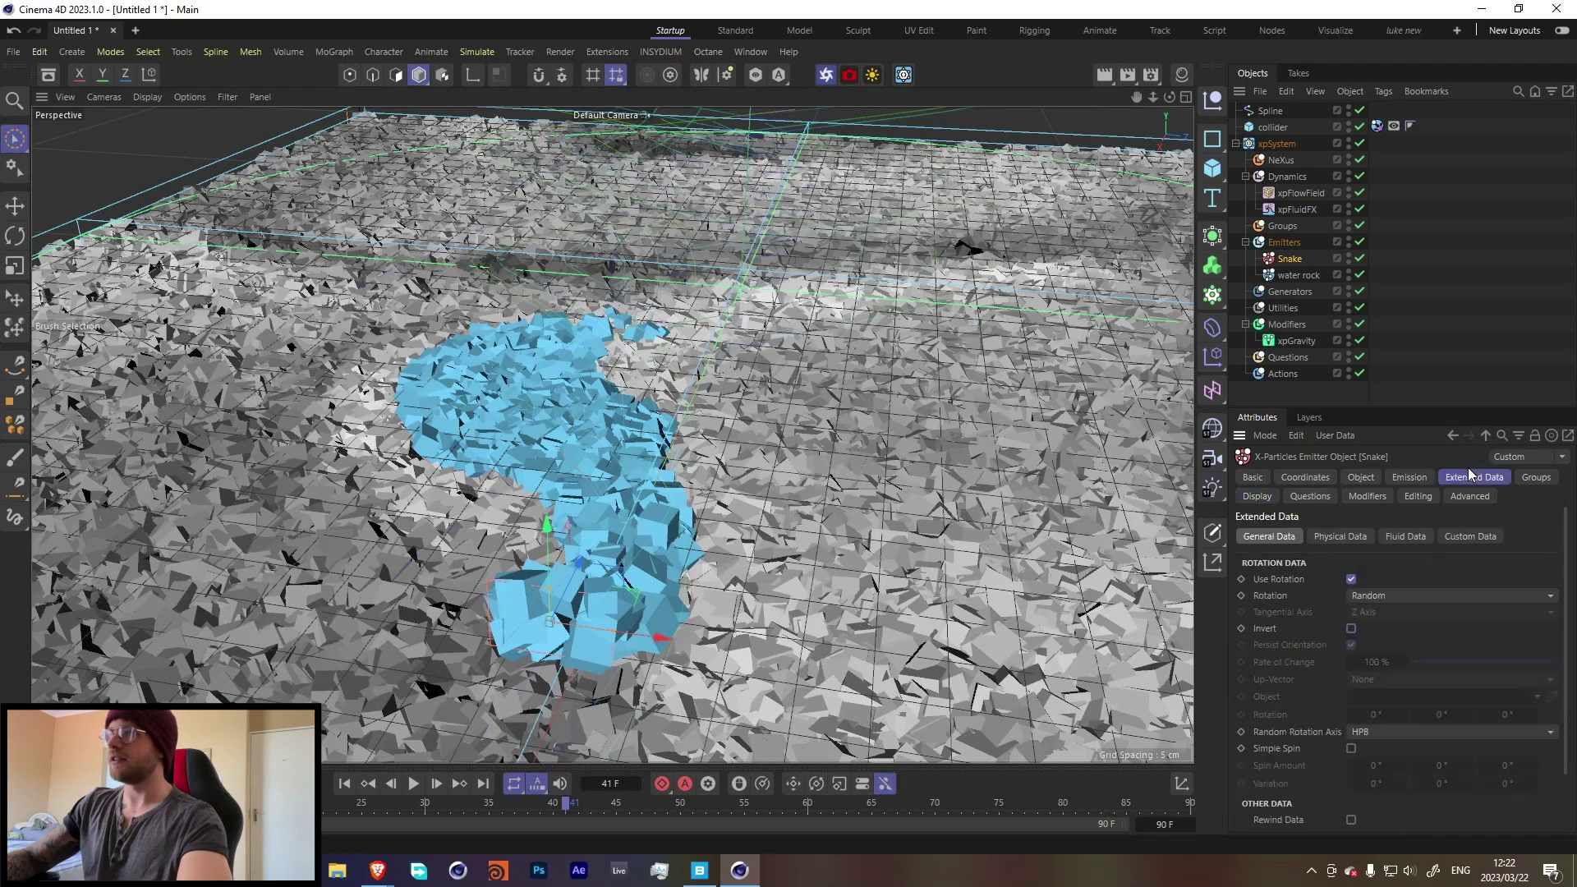
{"action": "left_click", "coordinate": [1372, 596]}
{"action": "left_click", "coordinate": [1387, 657]}
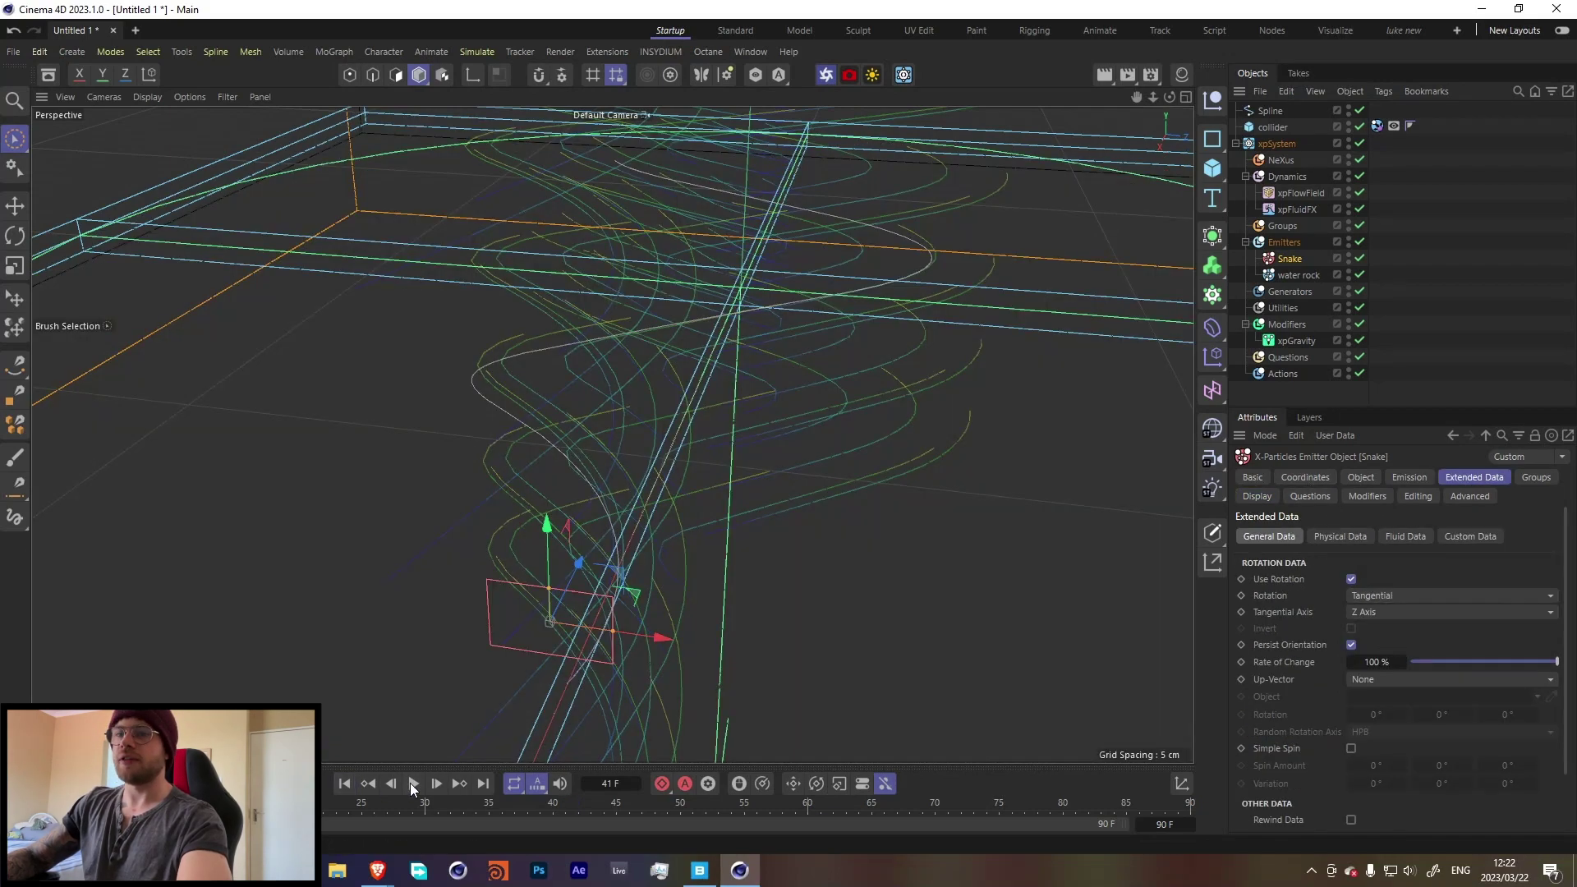
Preview the tangential rotation, then set the Snake rotation back to Random
{"action": "left_click", "coordinate": [413, 784]}
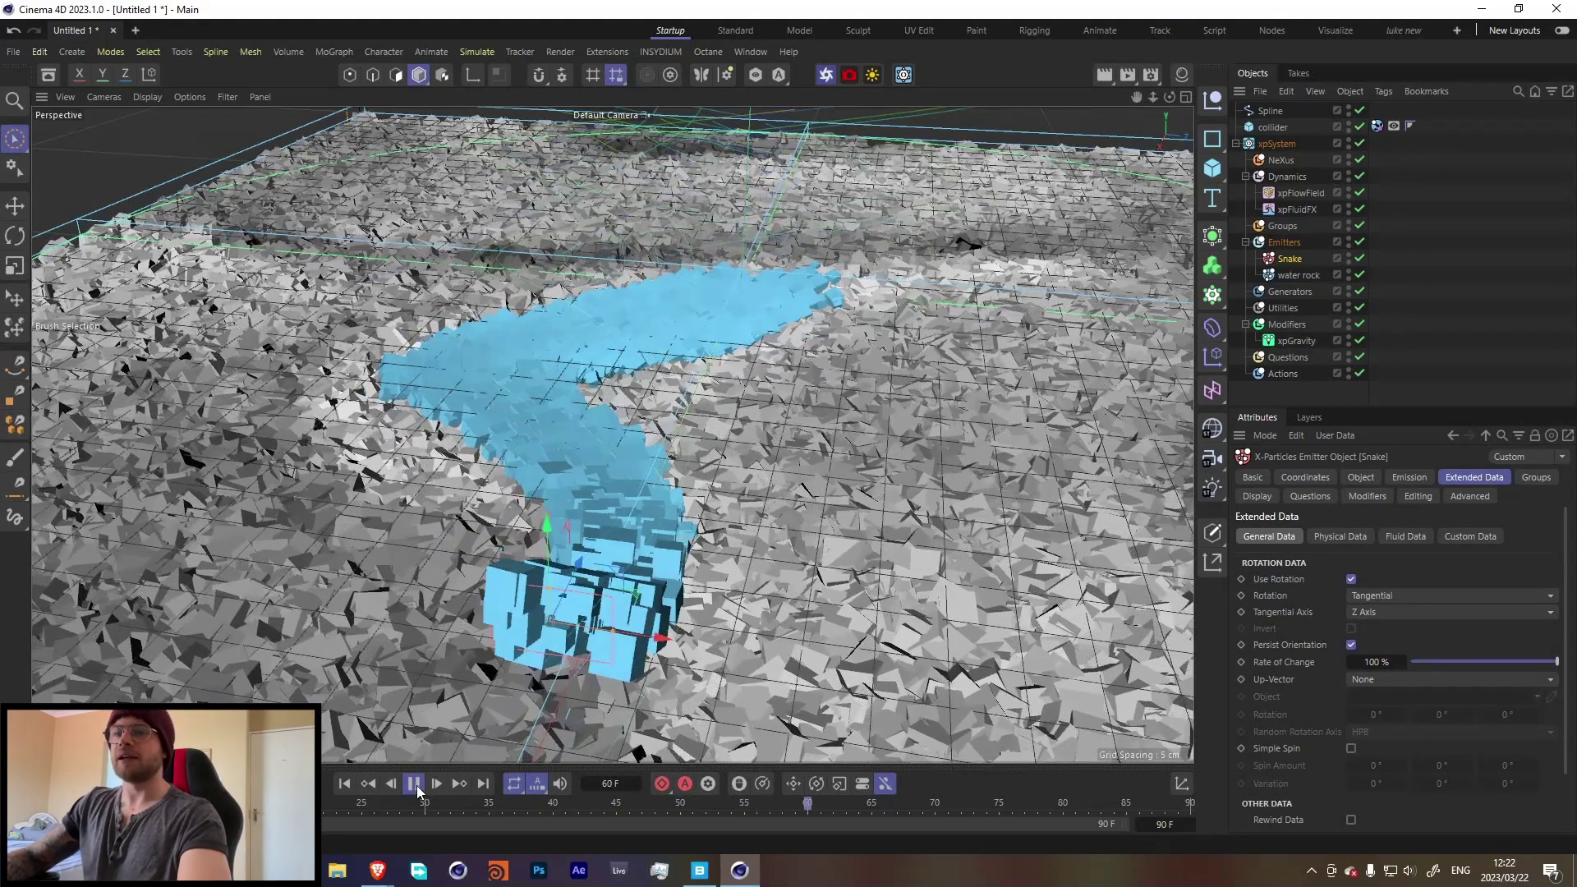
{"action": "key", "text": "F8"}
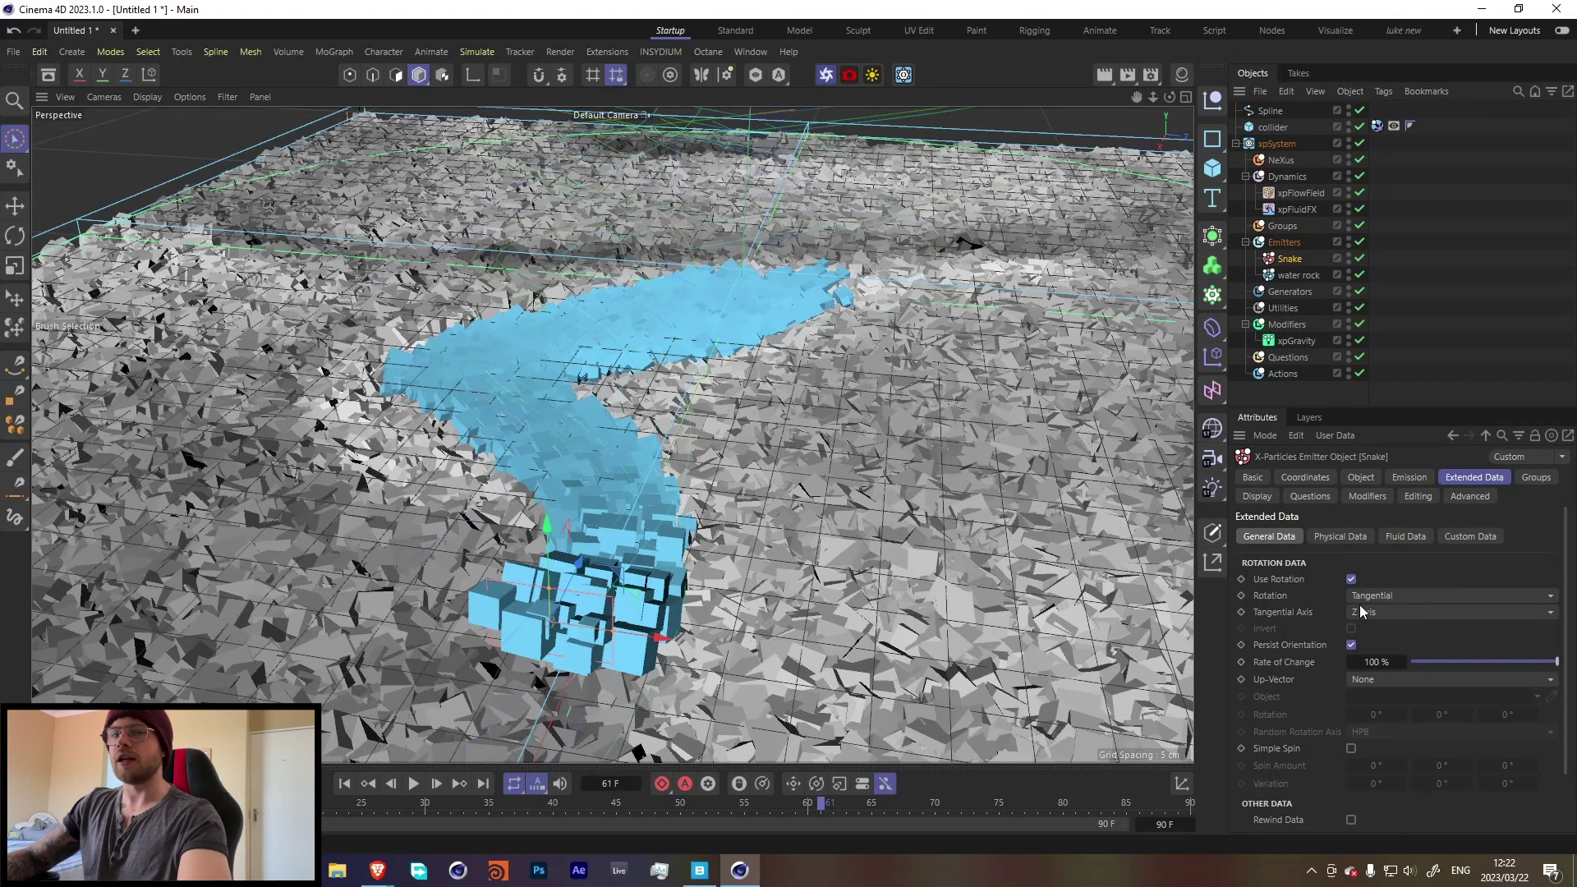
{"action": "left_click", "coordinate": [1363, 596]}
{"action": "left_click", "coordinate": [1383, 668]}
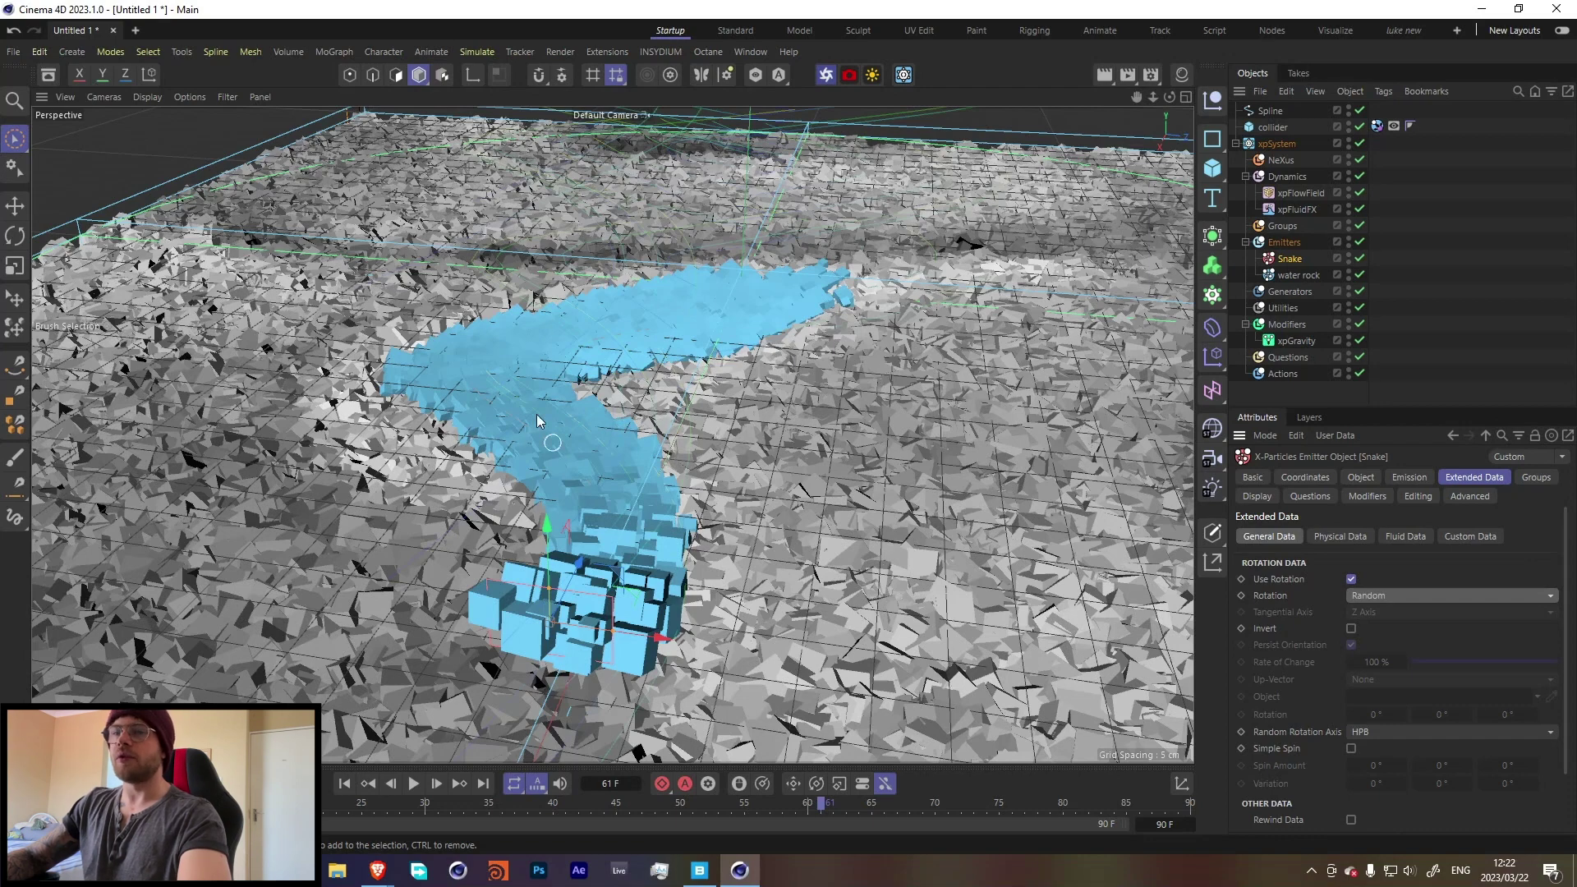
Add an xpSpin modifier under Modifiers with Spin Amount 0.5° on X, Y and Z
{"action": "left_click", "coordinate": [1286, 325]}
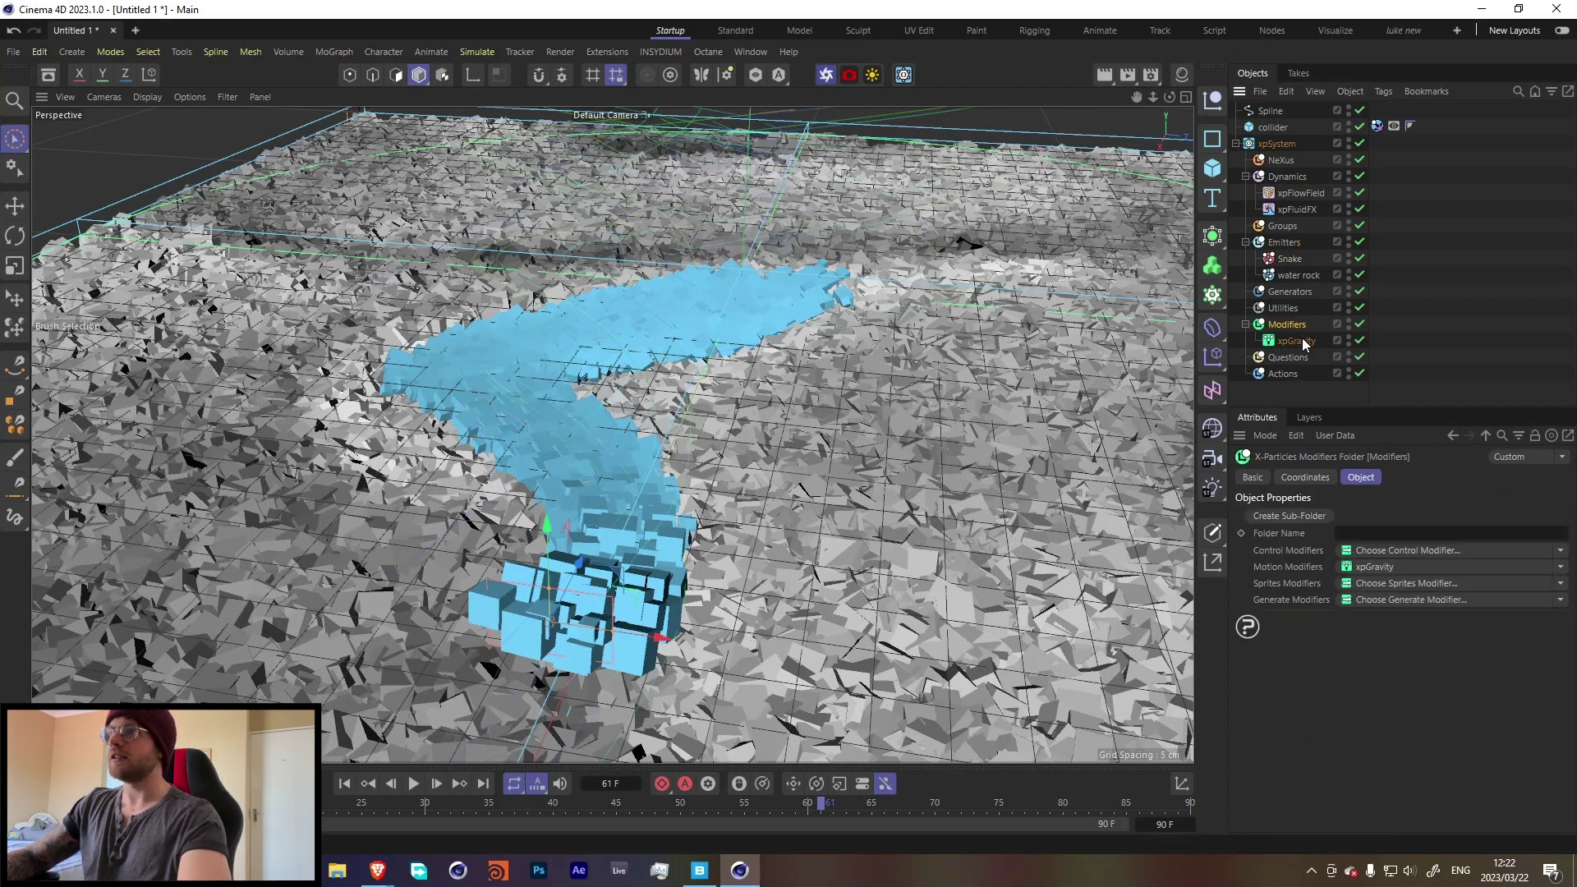
{"action": "left_click", "coordinate": [1559, 567]}
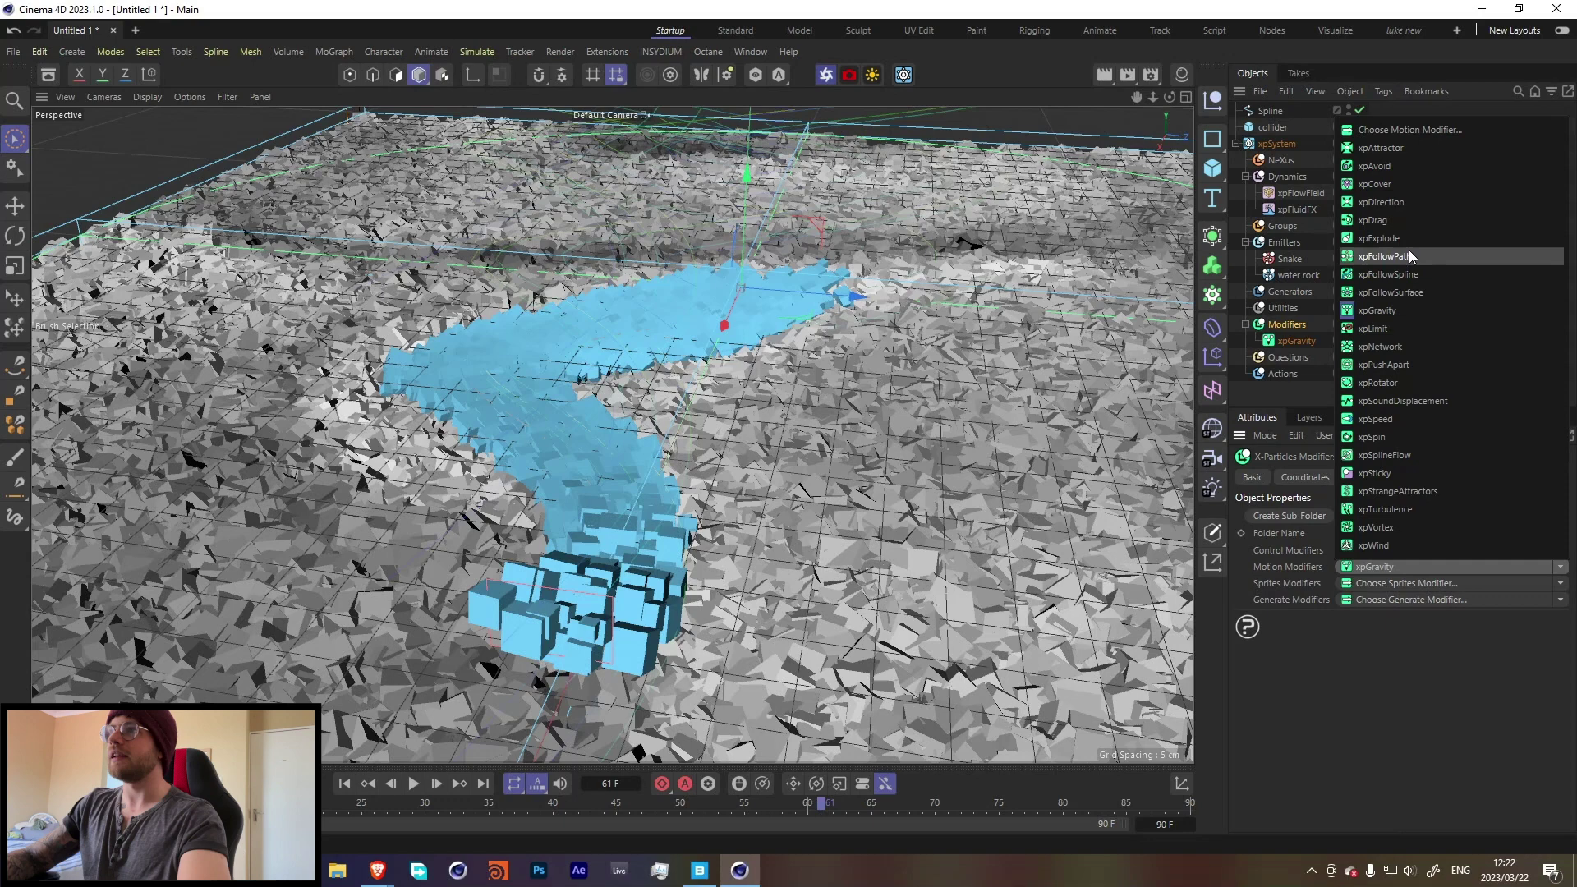
{"action": "left_click", "coordinate": [1371, 437]}
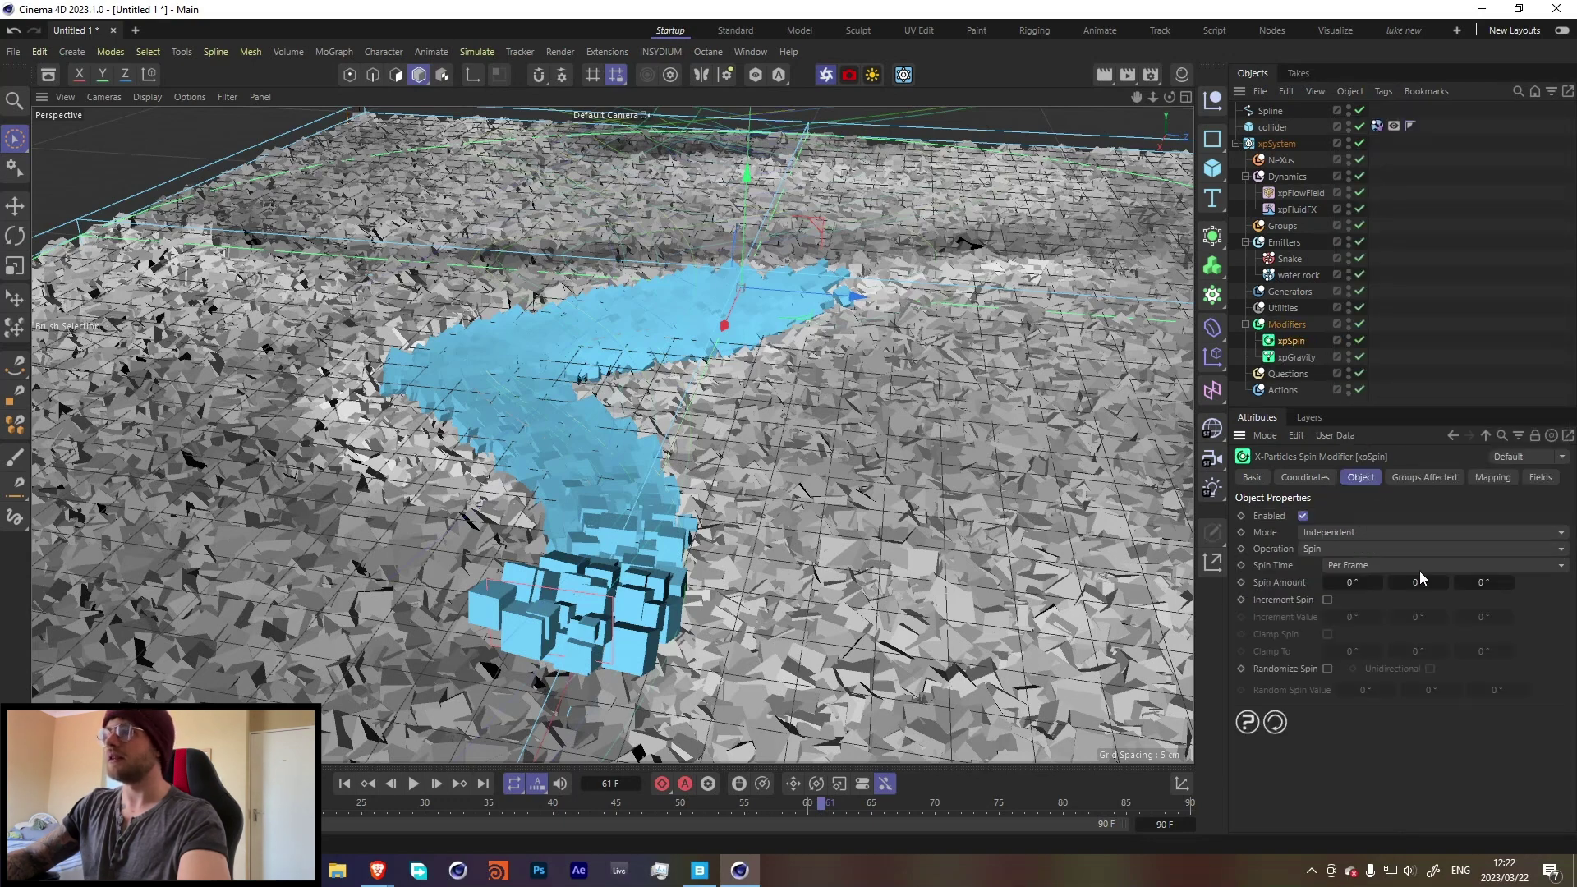
{"action": "left_click", "coordinate": [1356, 583]}
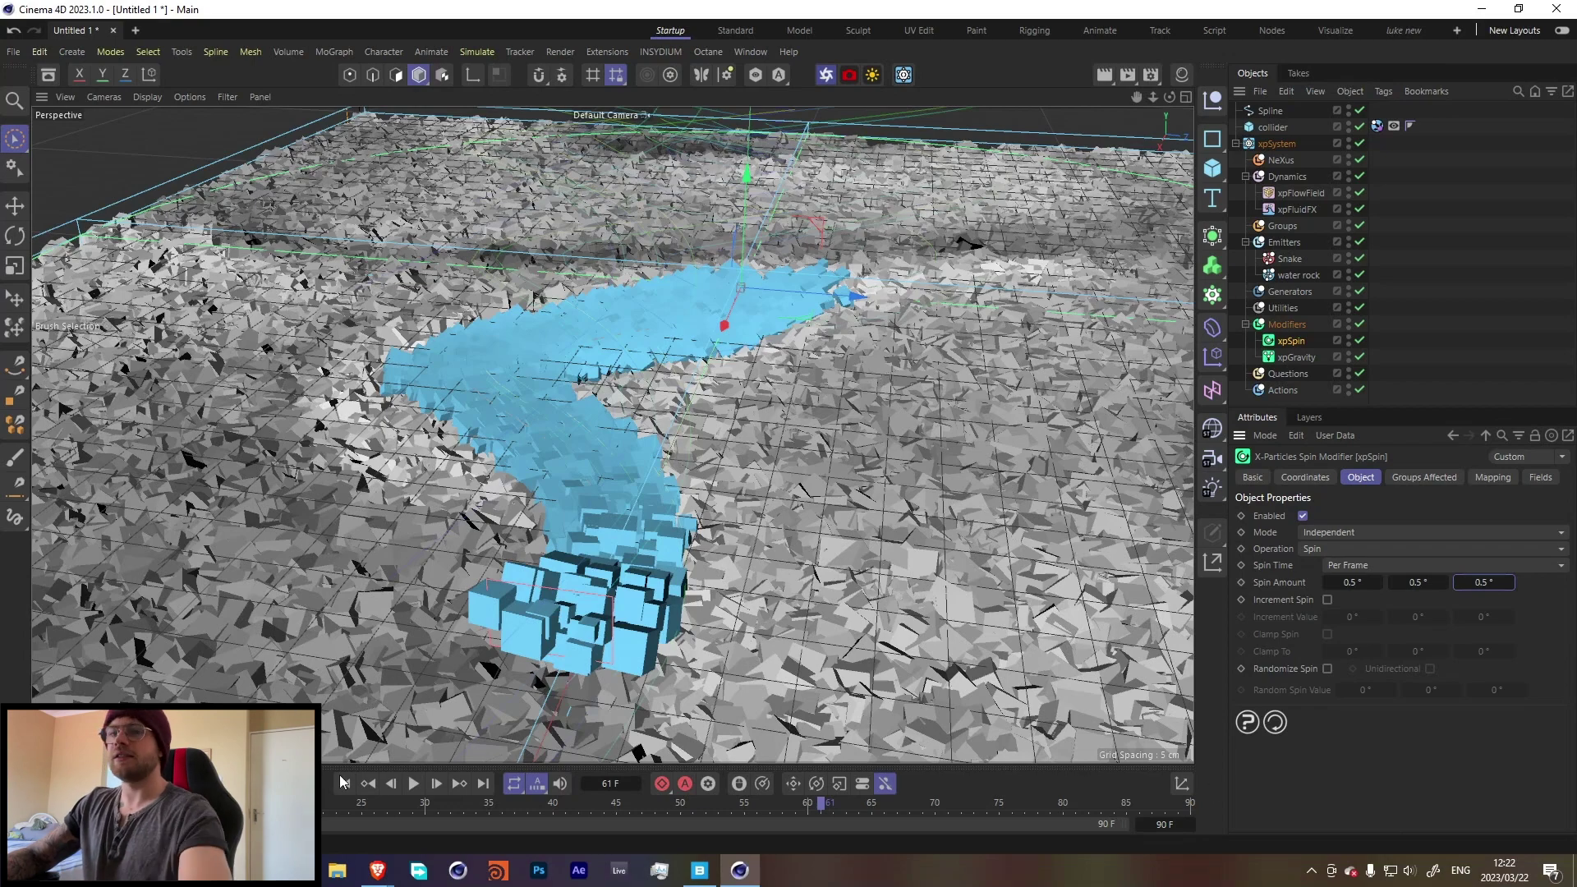
{"action": "left_click", "coordinate": [344, 784]}
Replay the spinning particles to frame 55, orbit over the rocky ground, and dock a materials panel
{"action": "left_click", "coordinate": [413, 783]}
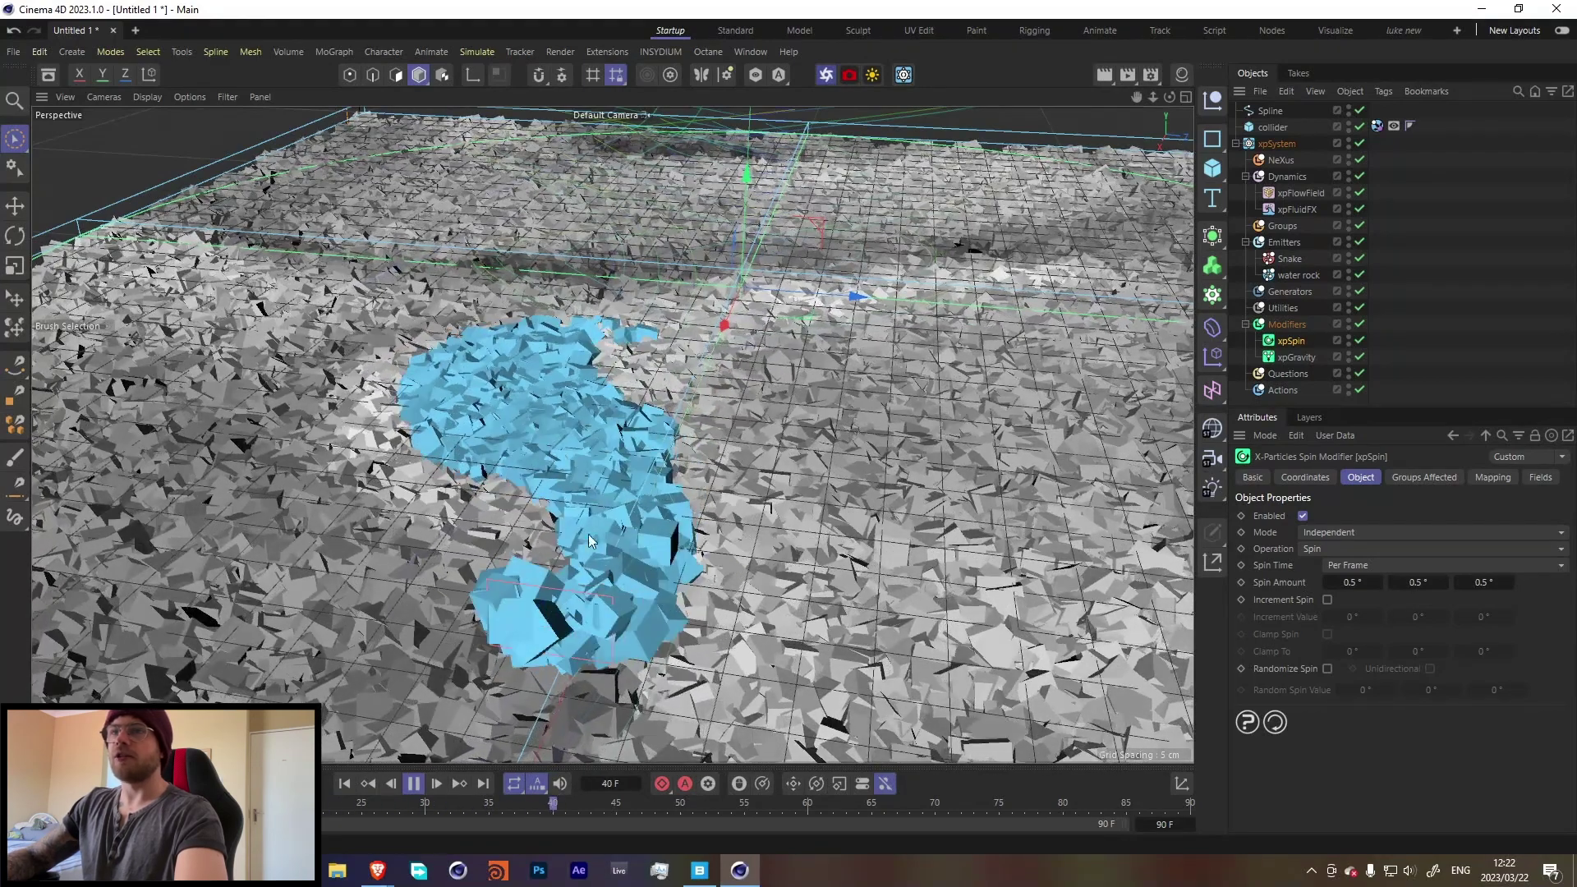
{"action": "left_click", "coordinate": [413, 785]}
{"action": "scroll", "coordinate": [754, 379], "scroll_direction": "down", "scroll_amount": 5}
{"action": "left_click_drag", "start_coordinate": [702, 426], "coordinate": [673, 460], "text": "alt"}
{"action": "scroll", "coordinate": [619, 484], "scroll_direction": "up", "scroll_amount": 4}
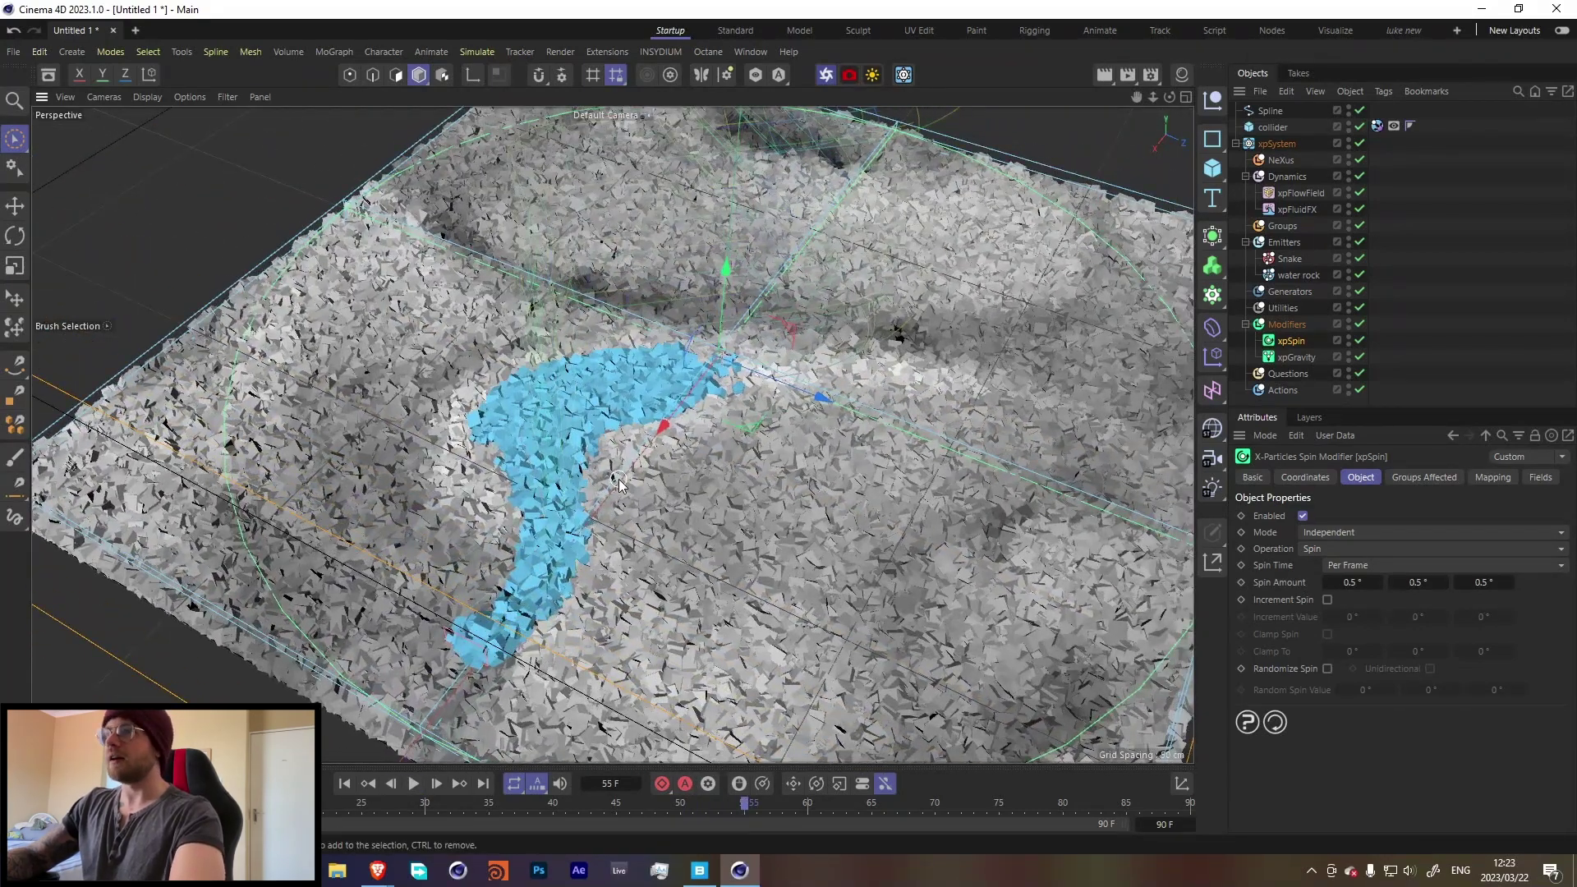
{"action": "left_click_drag", "start_coordinate": [586, 507], "coordinate": [1169, 437], "text": "alt"}
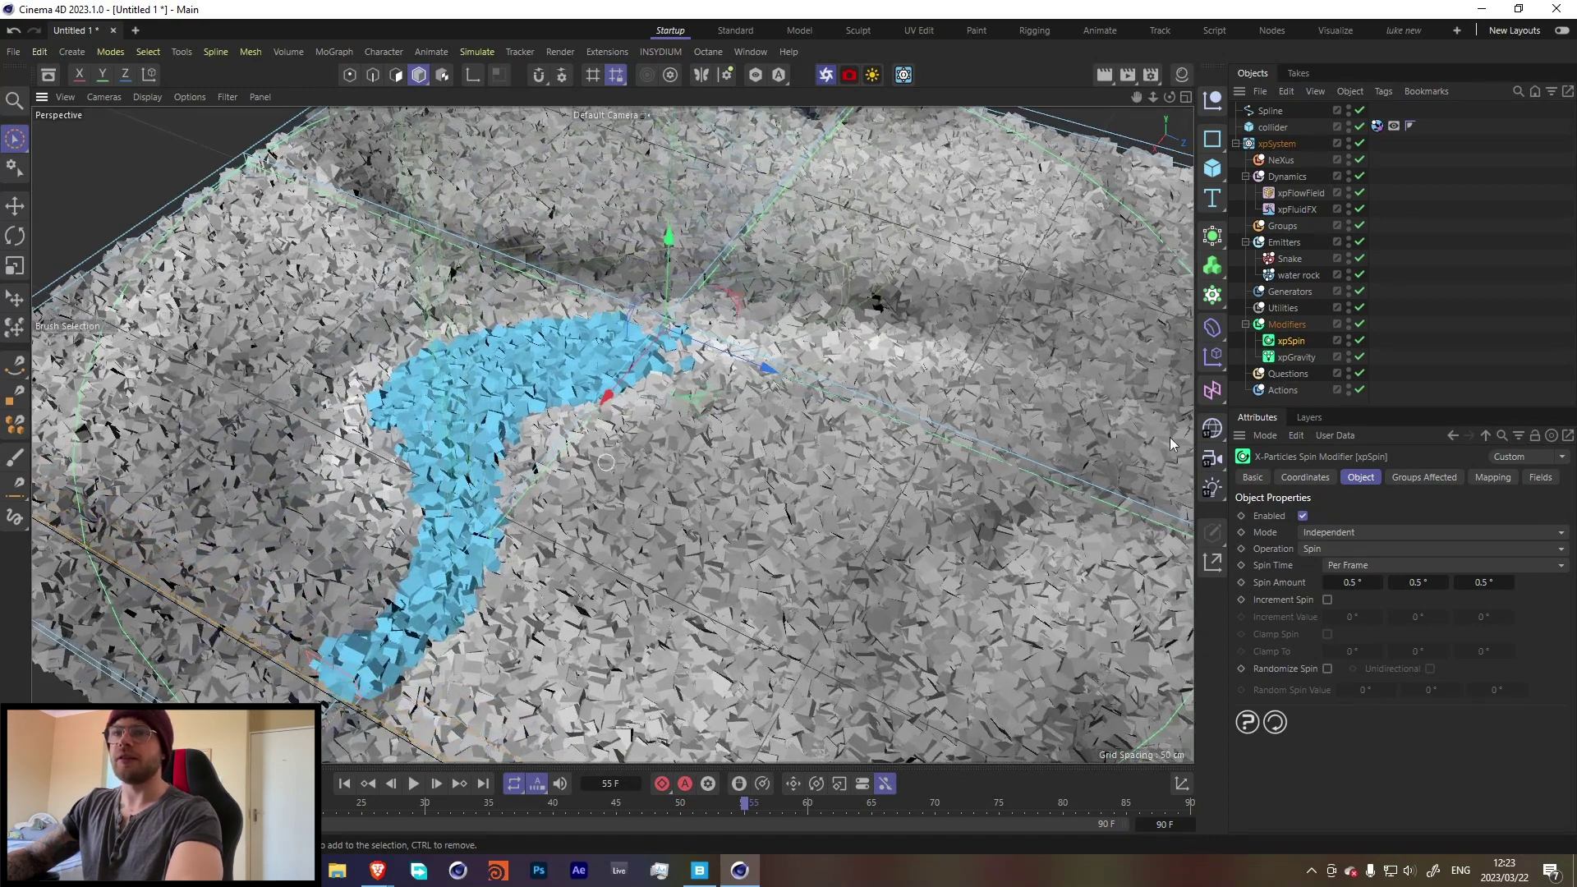
{"action": "left_click", "coordinate": [1181, 74]}
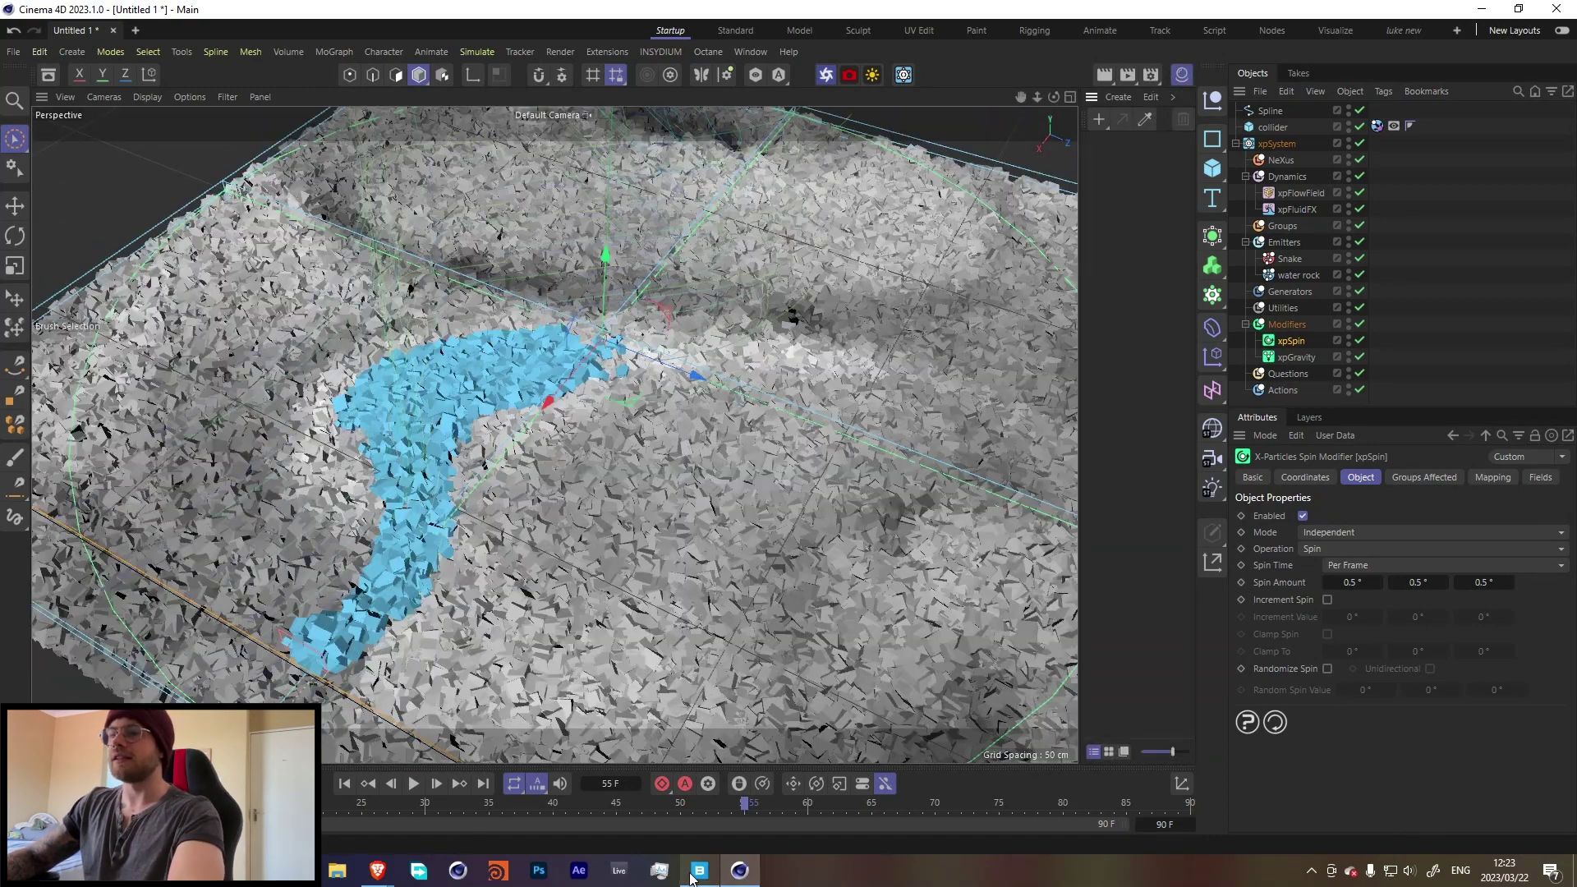
Export the Small Granite Rock asset from Quixel Bridge into Cinema 4D, then minimise Bridge
{"action": "left_click", "coordinate": [692, 877]}
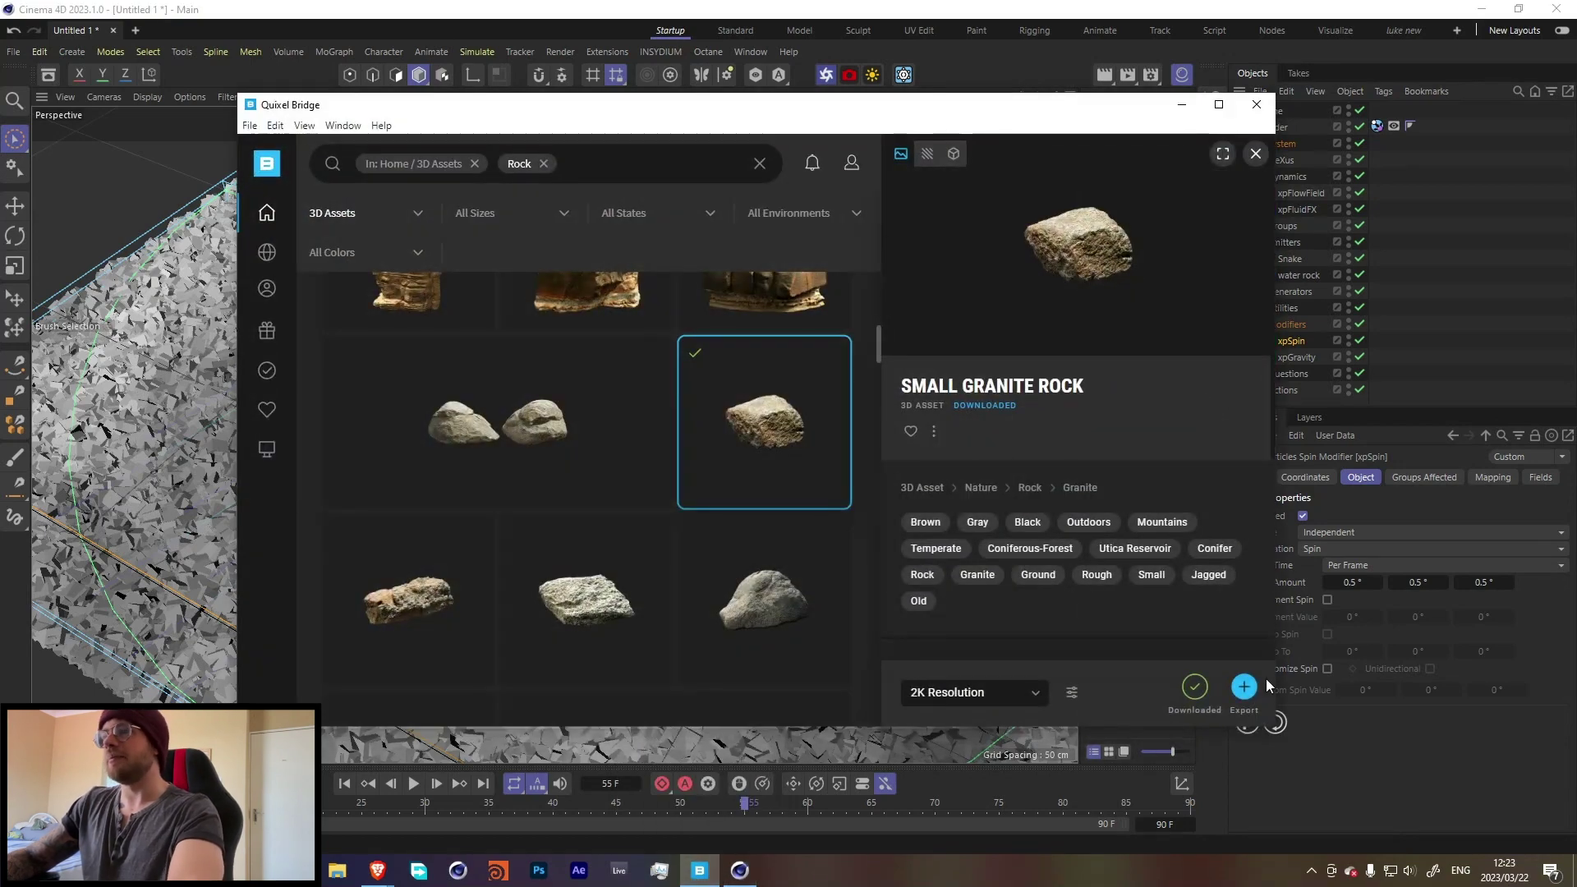
{"action": "left_click", "coordinate": [1243, 687]}
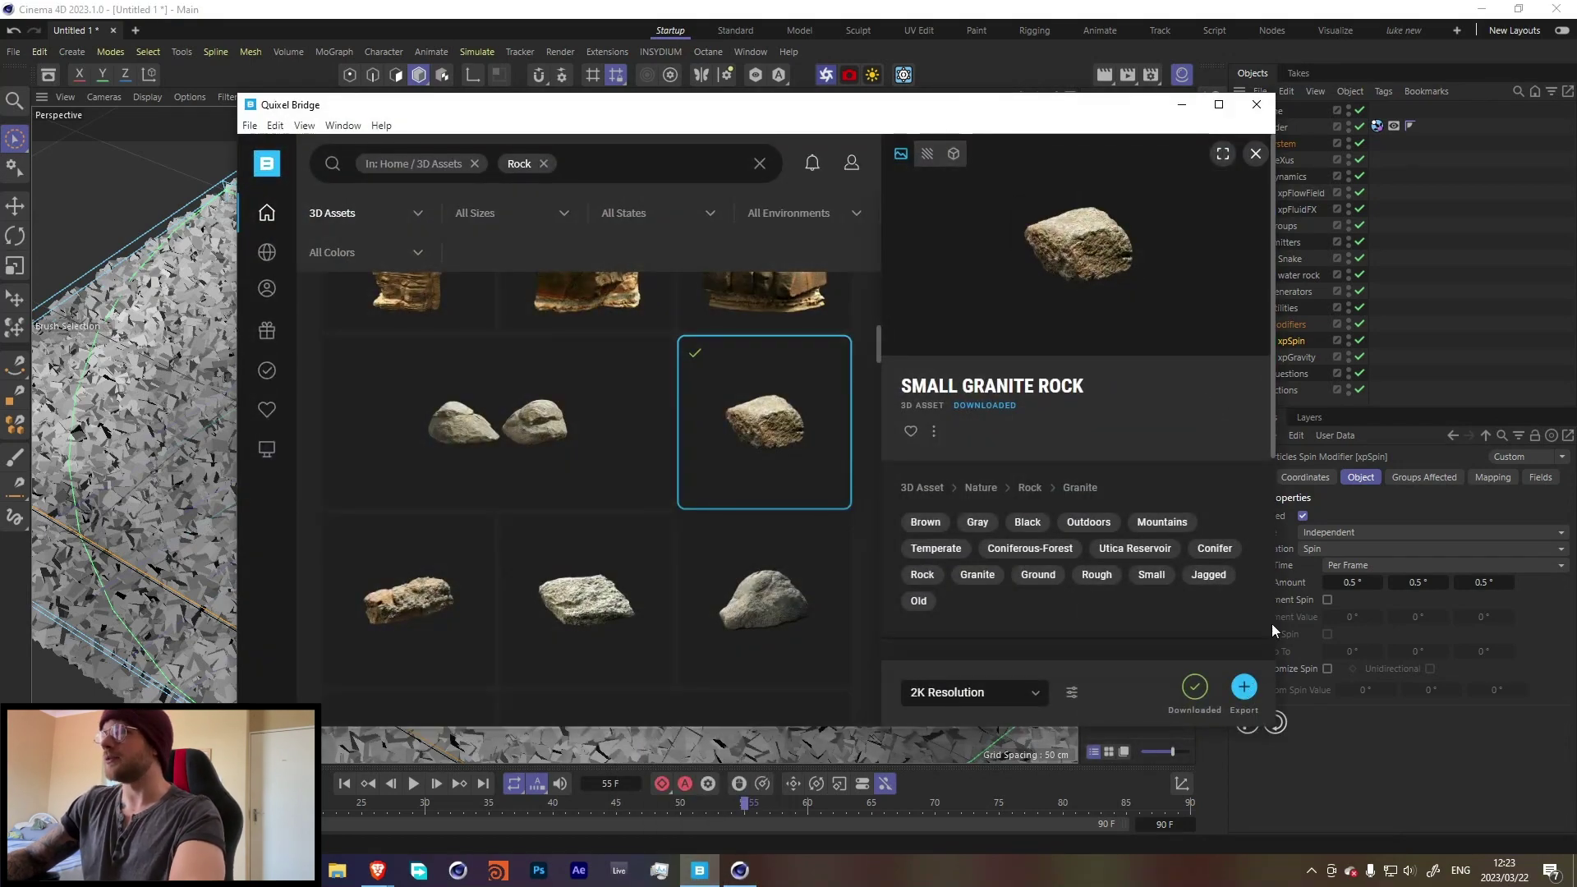
{"action": "left_click", "coordinate": [1181, 106]}
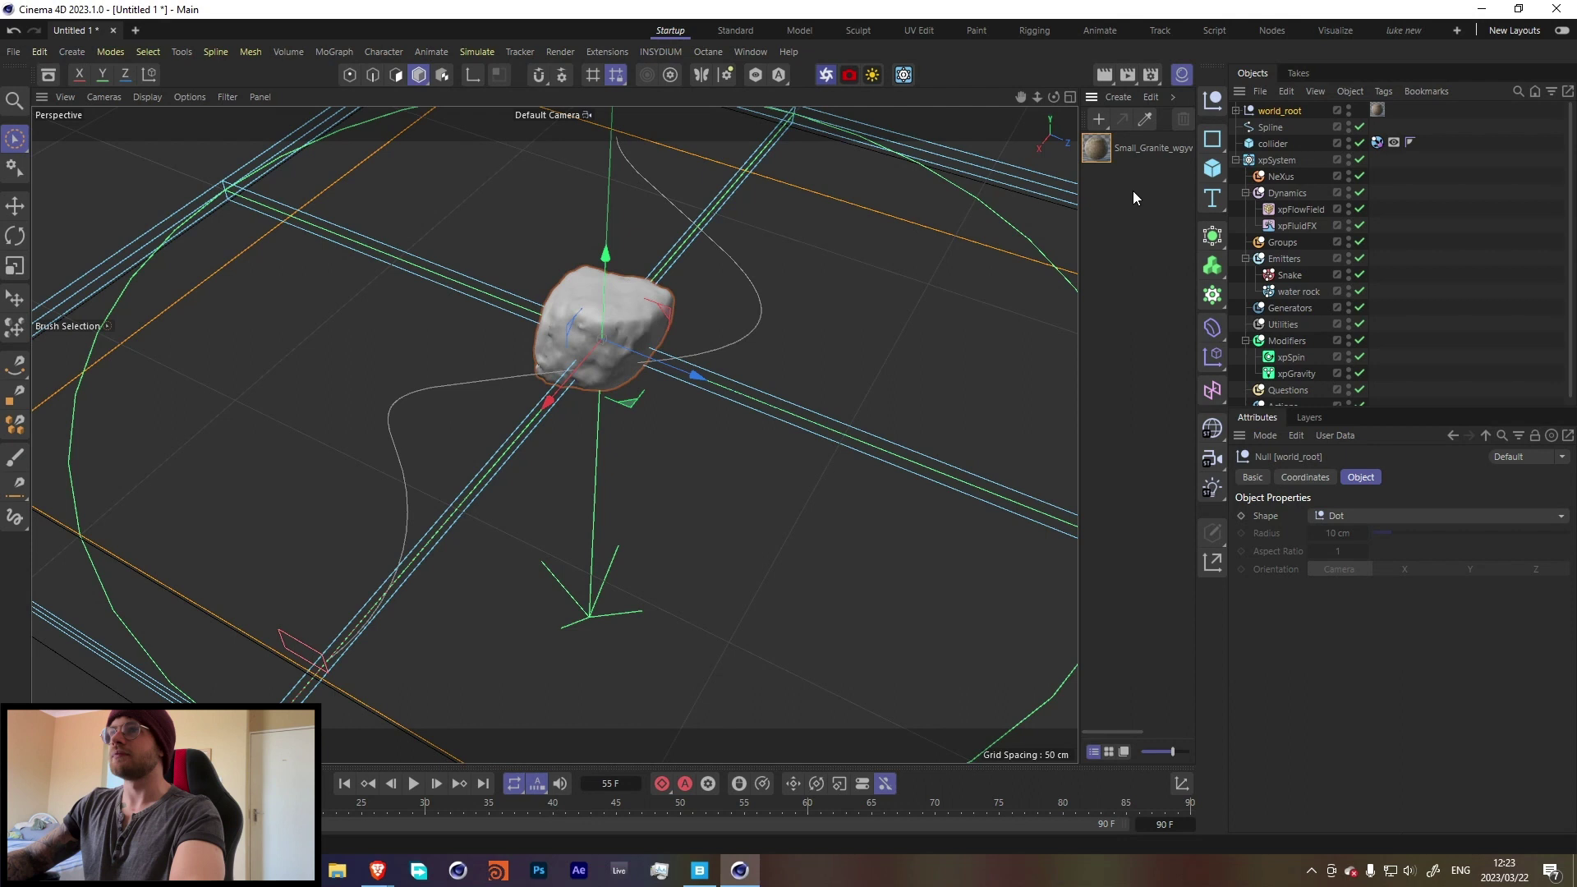
Move the granite rock out of world_root to the top level, then delete the world_root null
{"action": "left_click", "coordinate": [415, 785]}
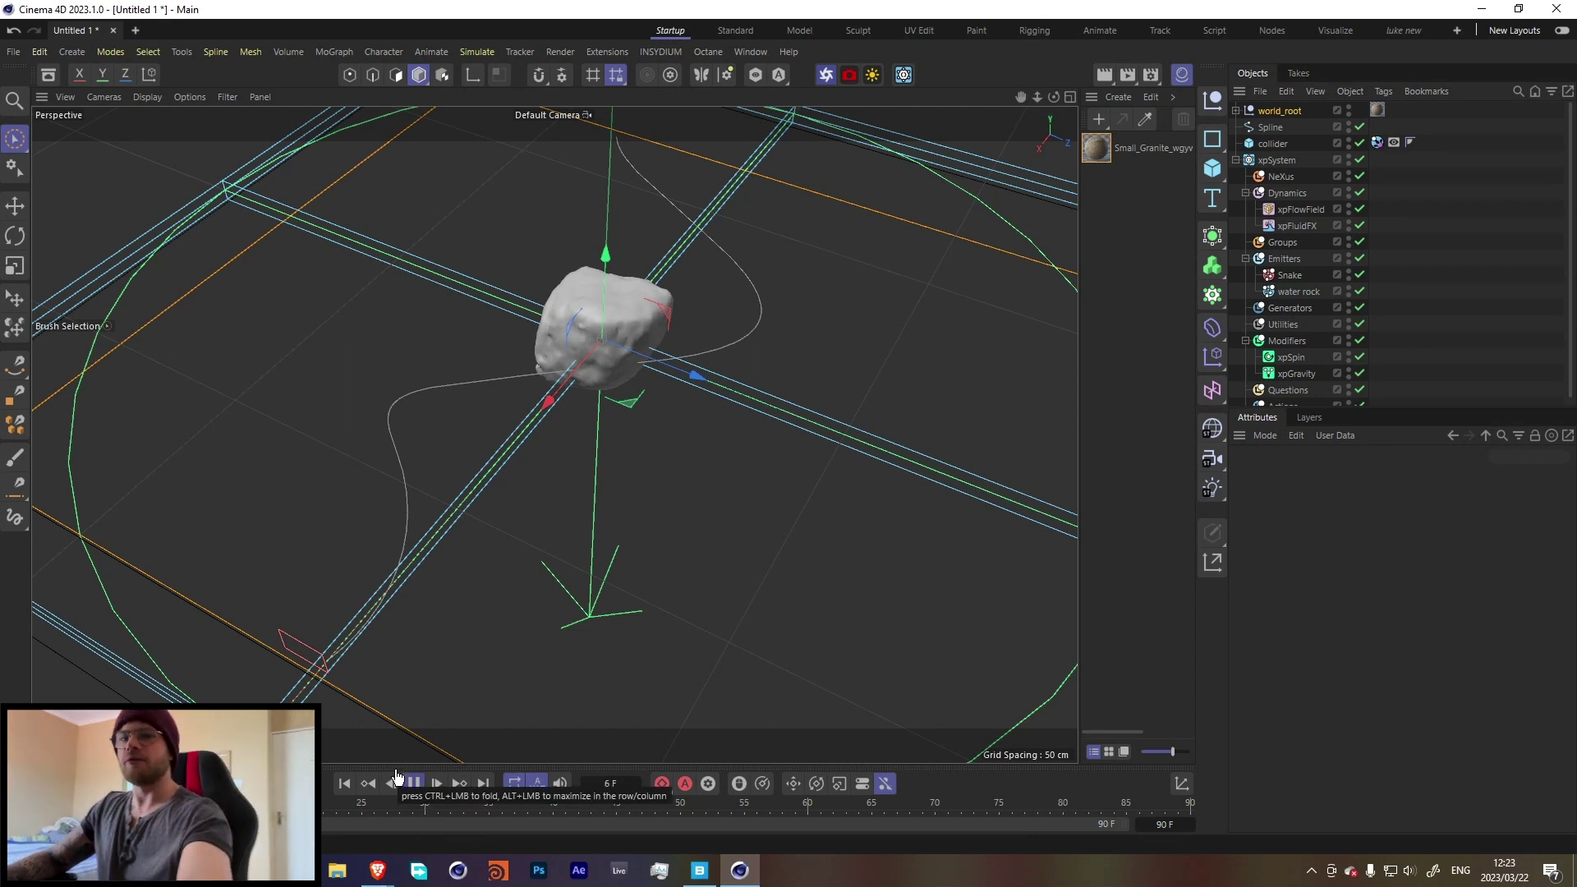
{"action": "left_click", "coordinate": [412, 785]}
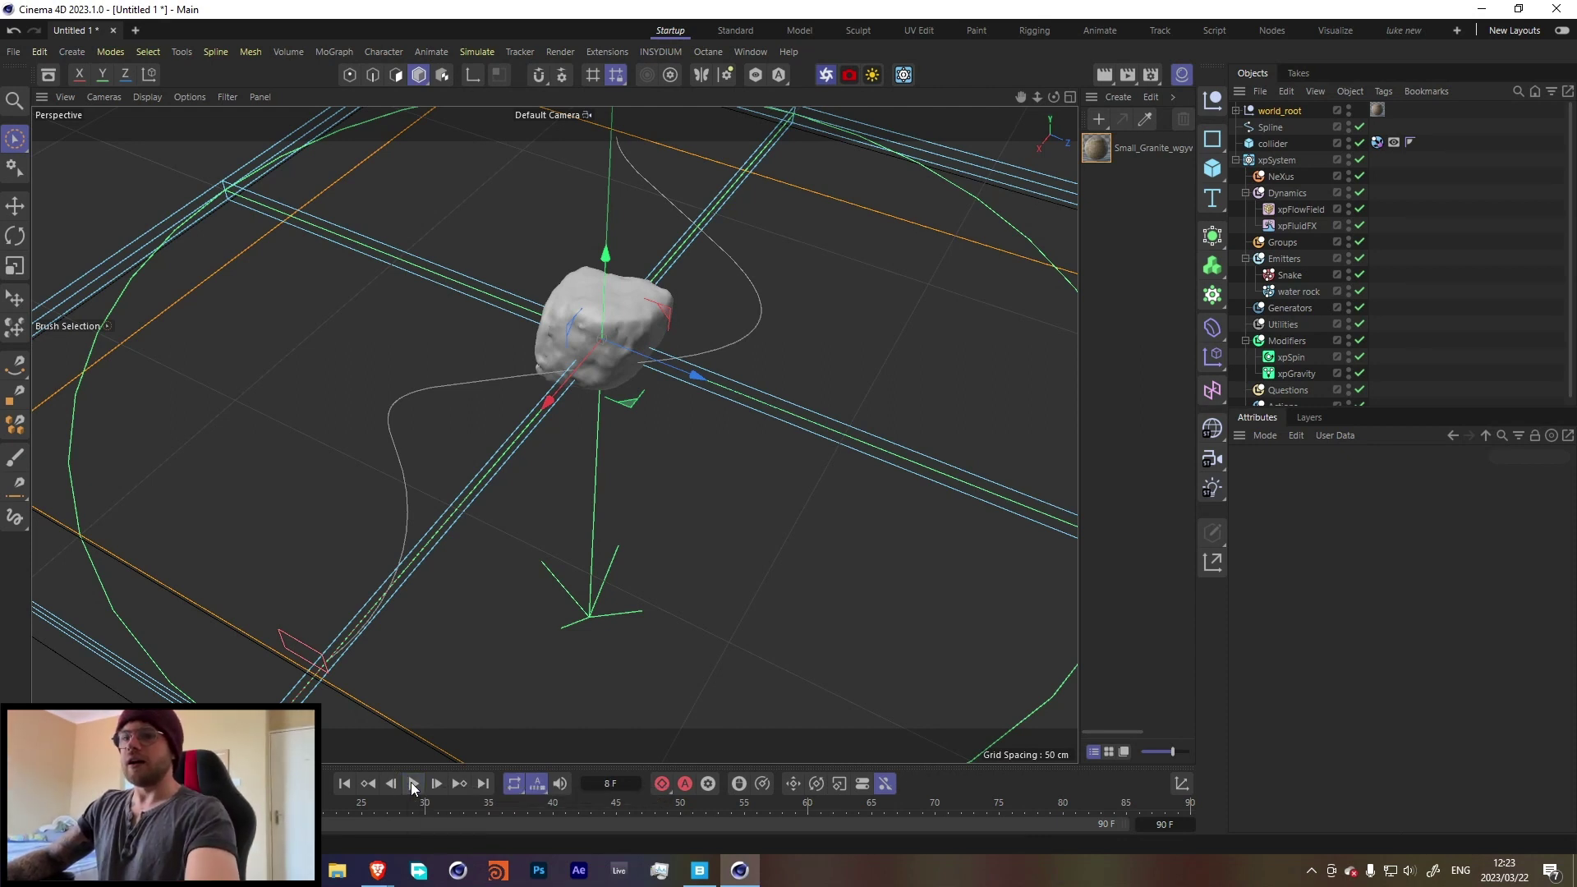
{"action": "left_click", "coordinate": [1235, 110]}
{"action": "left_click_drag", "start_coordinate": [1290, 127], "coordinate": [1268, 106]}
{"action": "left_click", "coordinate": [1269, 128]}
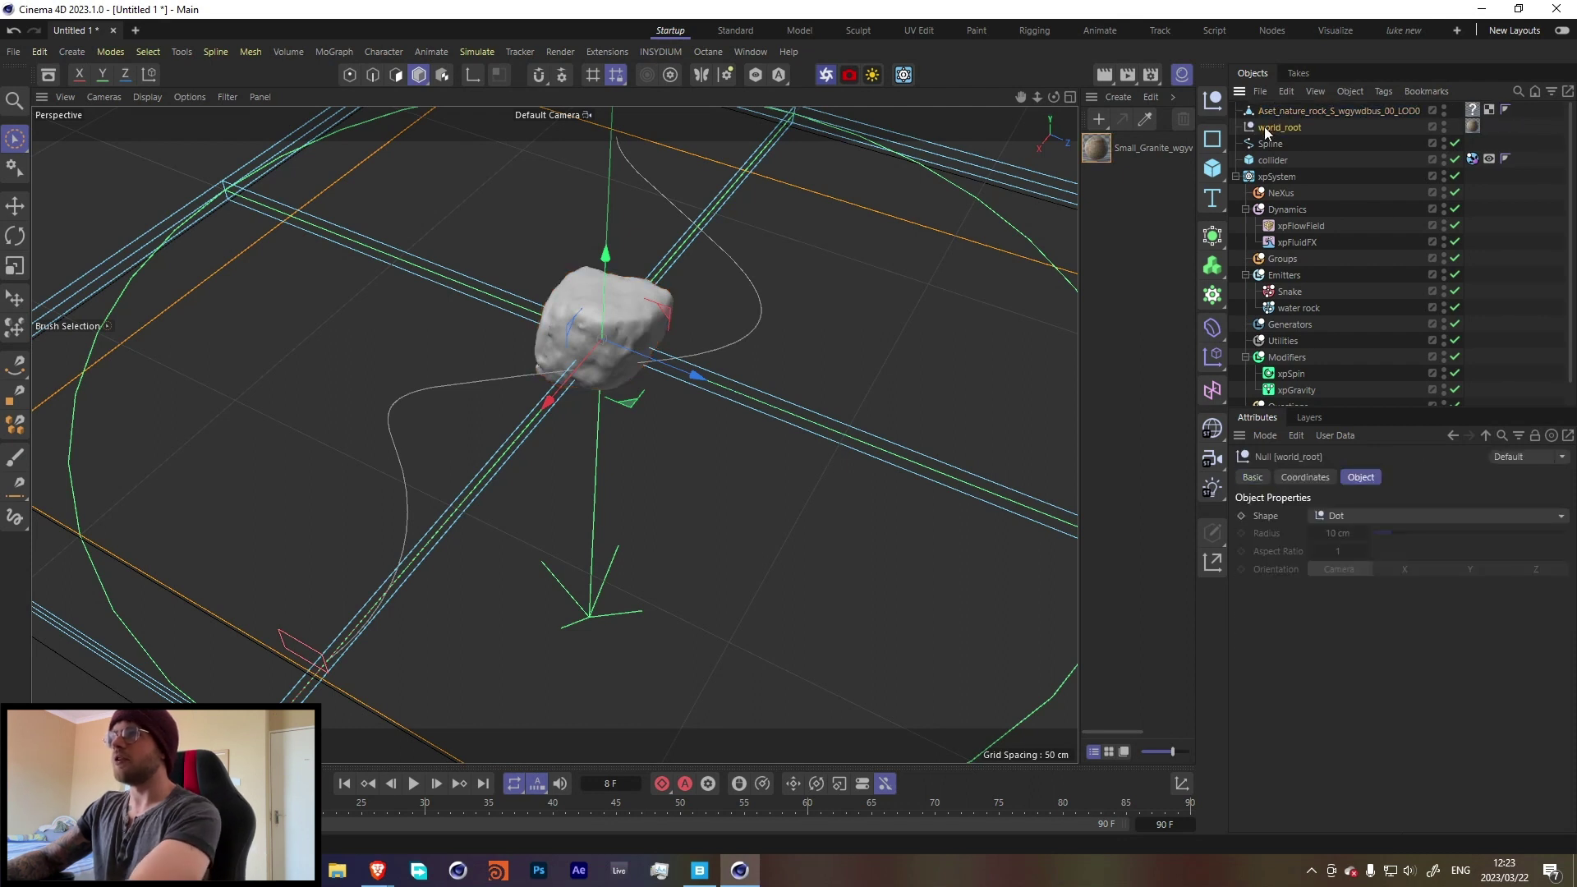
{"action": "key", "text": "Delete"}
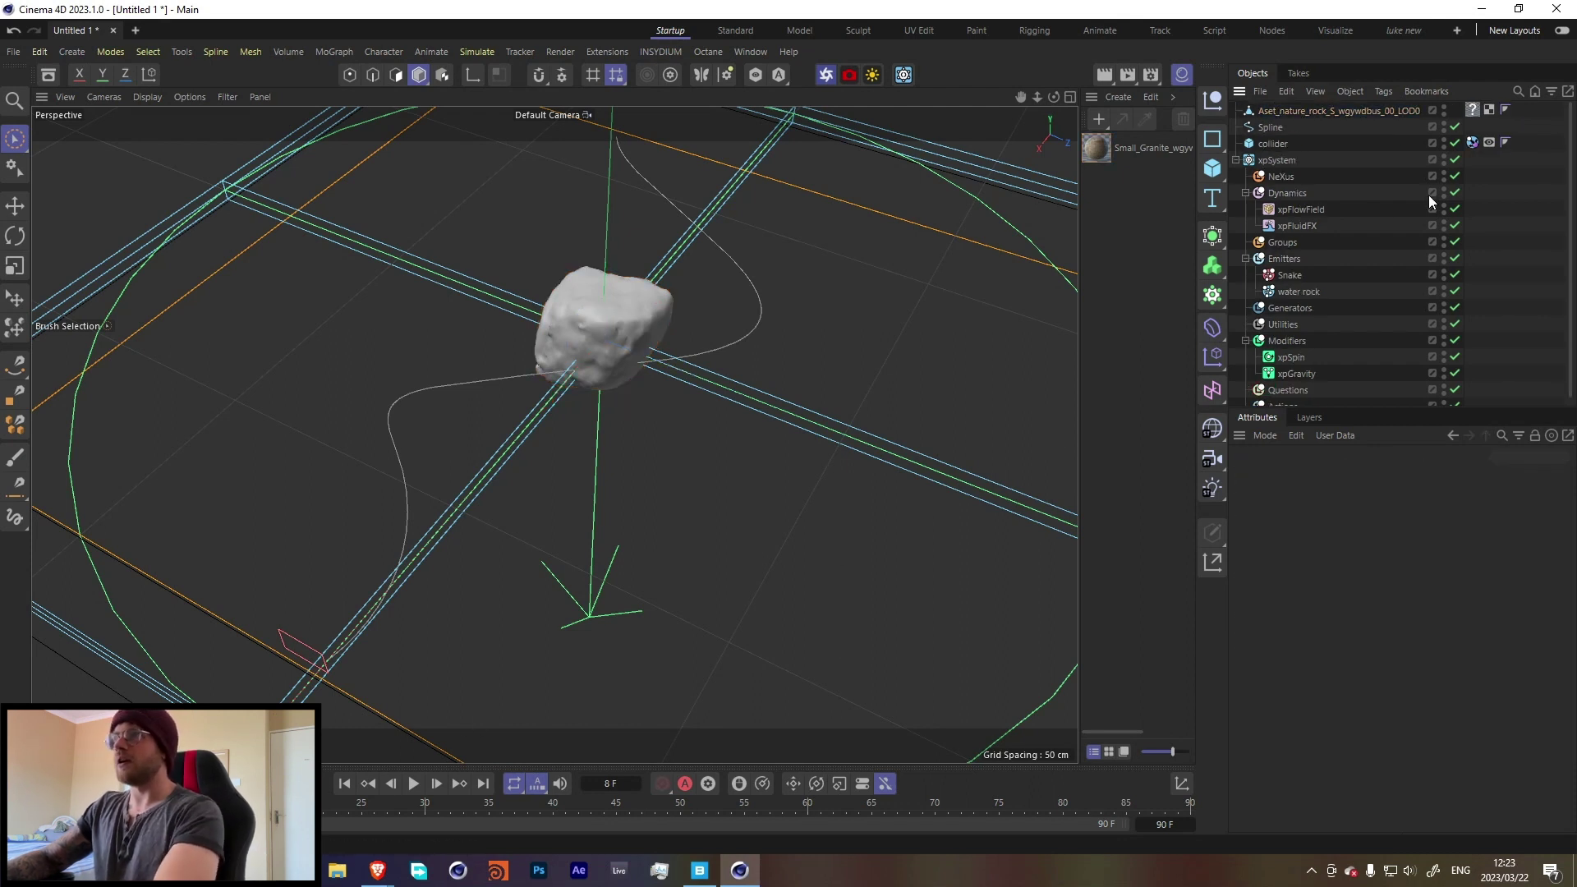
Replay the animation and select Spline, collider and xpSystem together
{"action": "left_click", "coordinate": [1290, 110]}
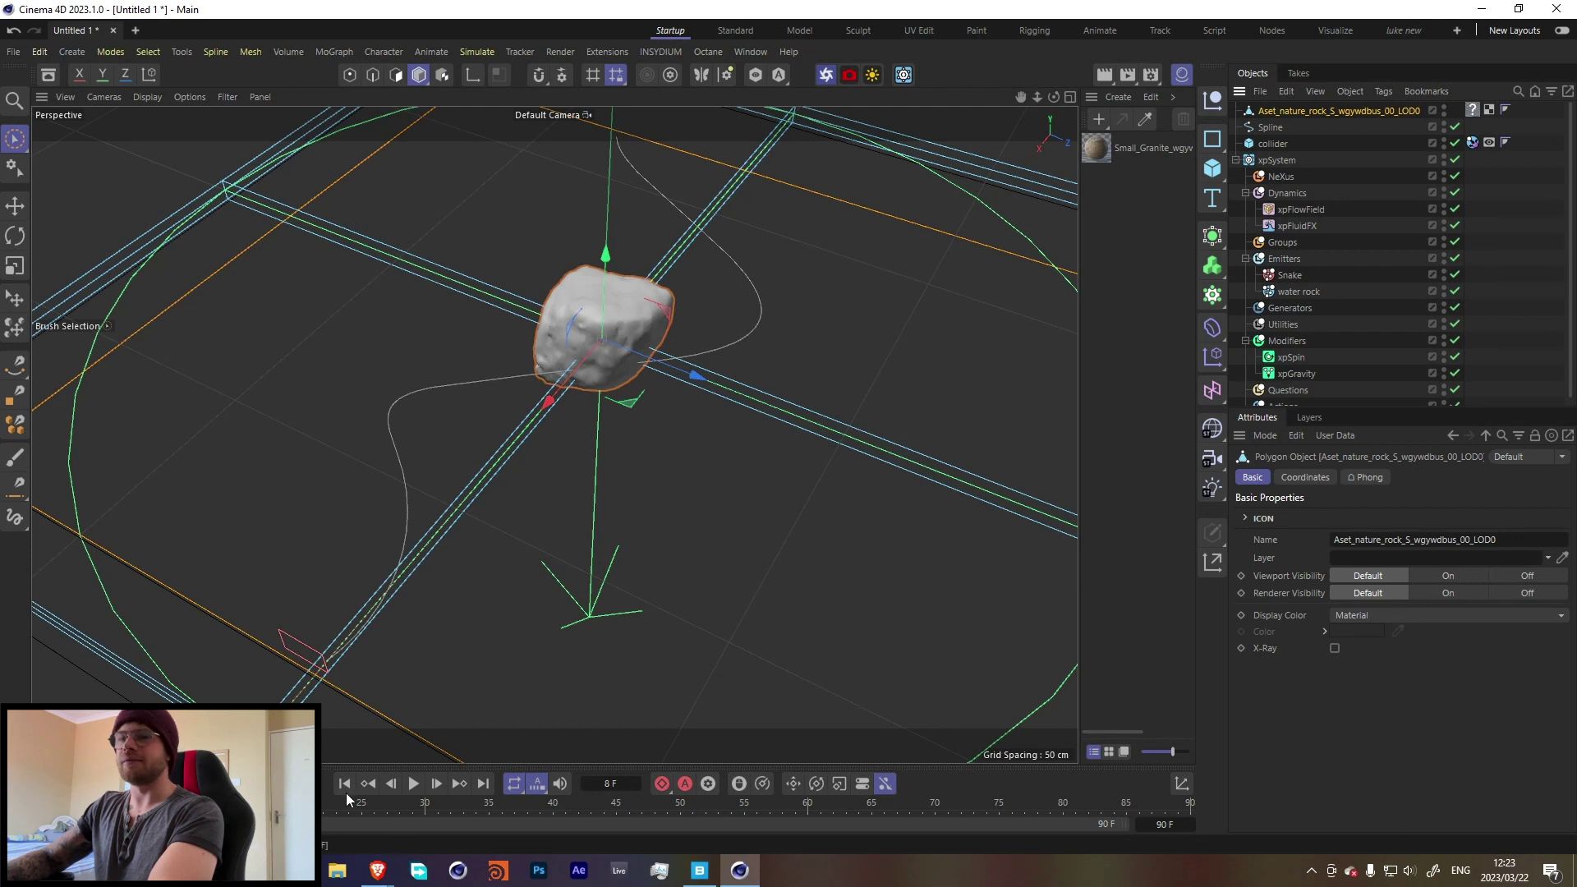
{"action": "left_click", "coordinate": [410, 787]}
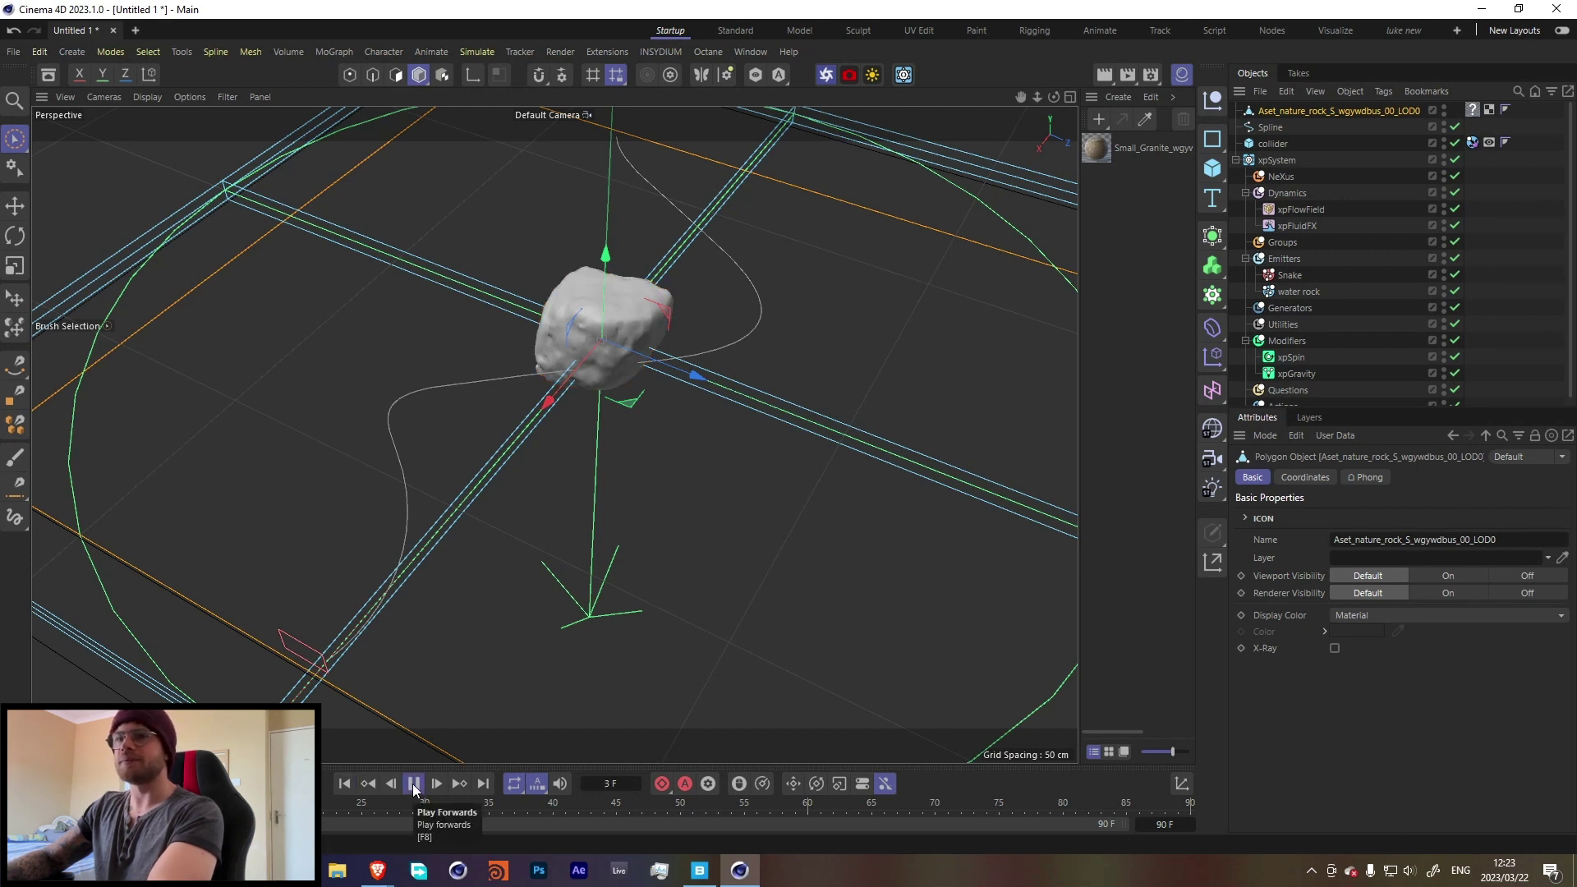
{"action": "left_click", "coordinate": [1235, 160]}
{"action": "left_click_drag", "start_coordinate": [1293, 187], "coordinate": [1265, 122]}
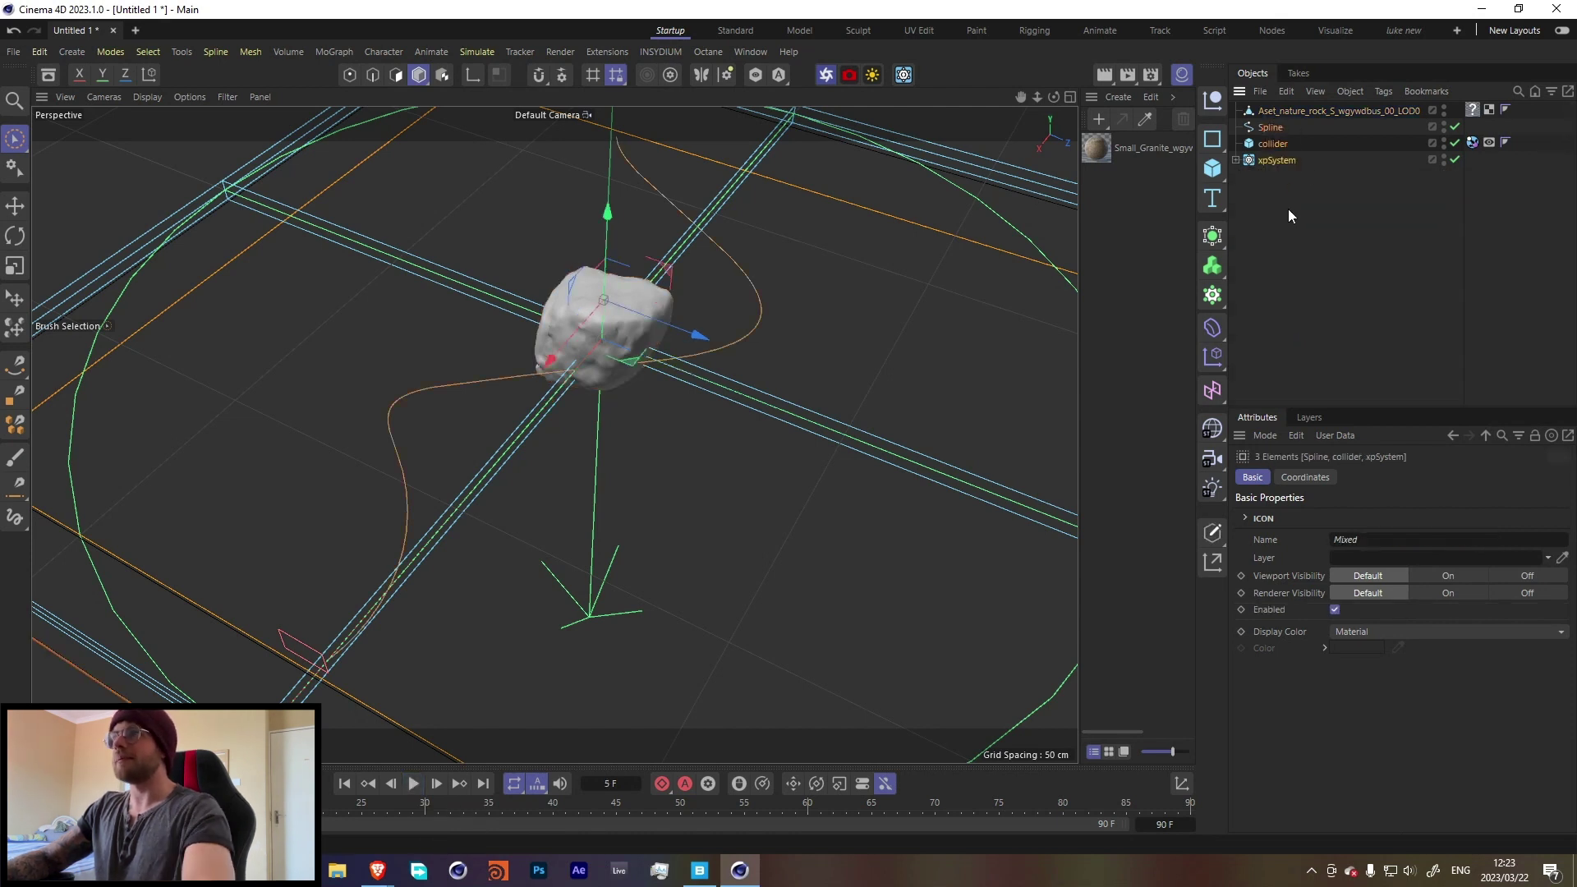
Paste the copied spline, collider and xpSystem into a new empty project and test-play the simulation
{"action": "left_click", "coordinate": [135, 32]}
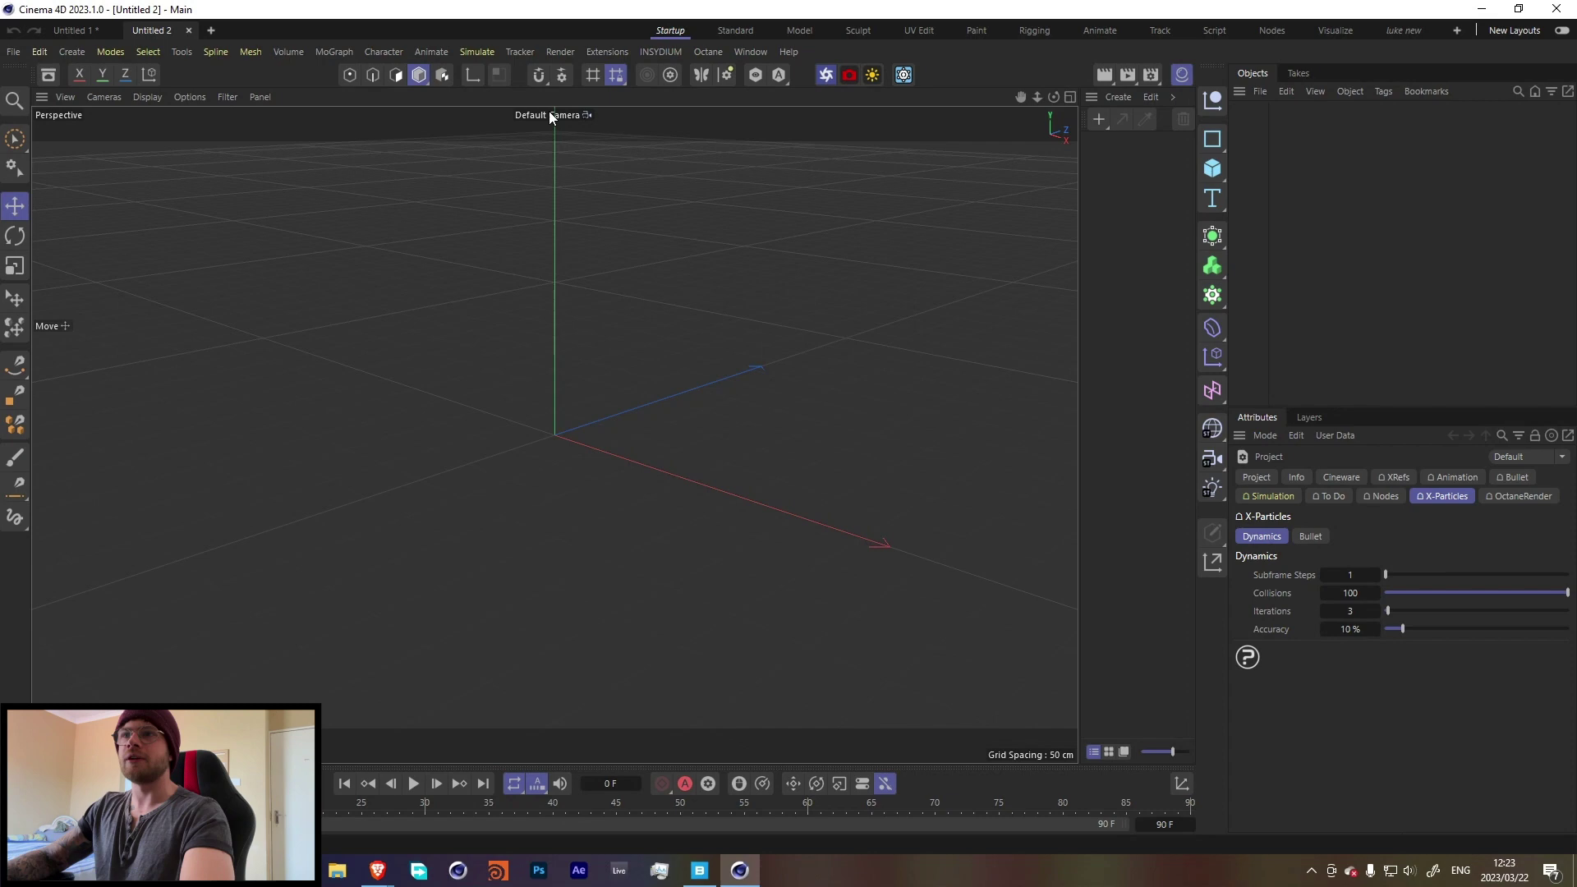
{"action": "key", "text": "ctrl+v"}
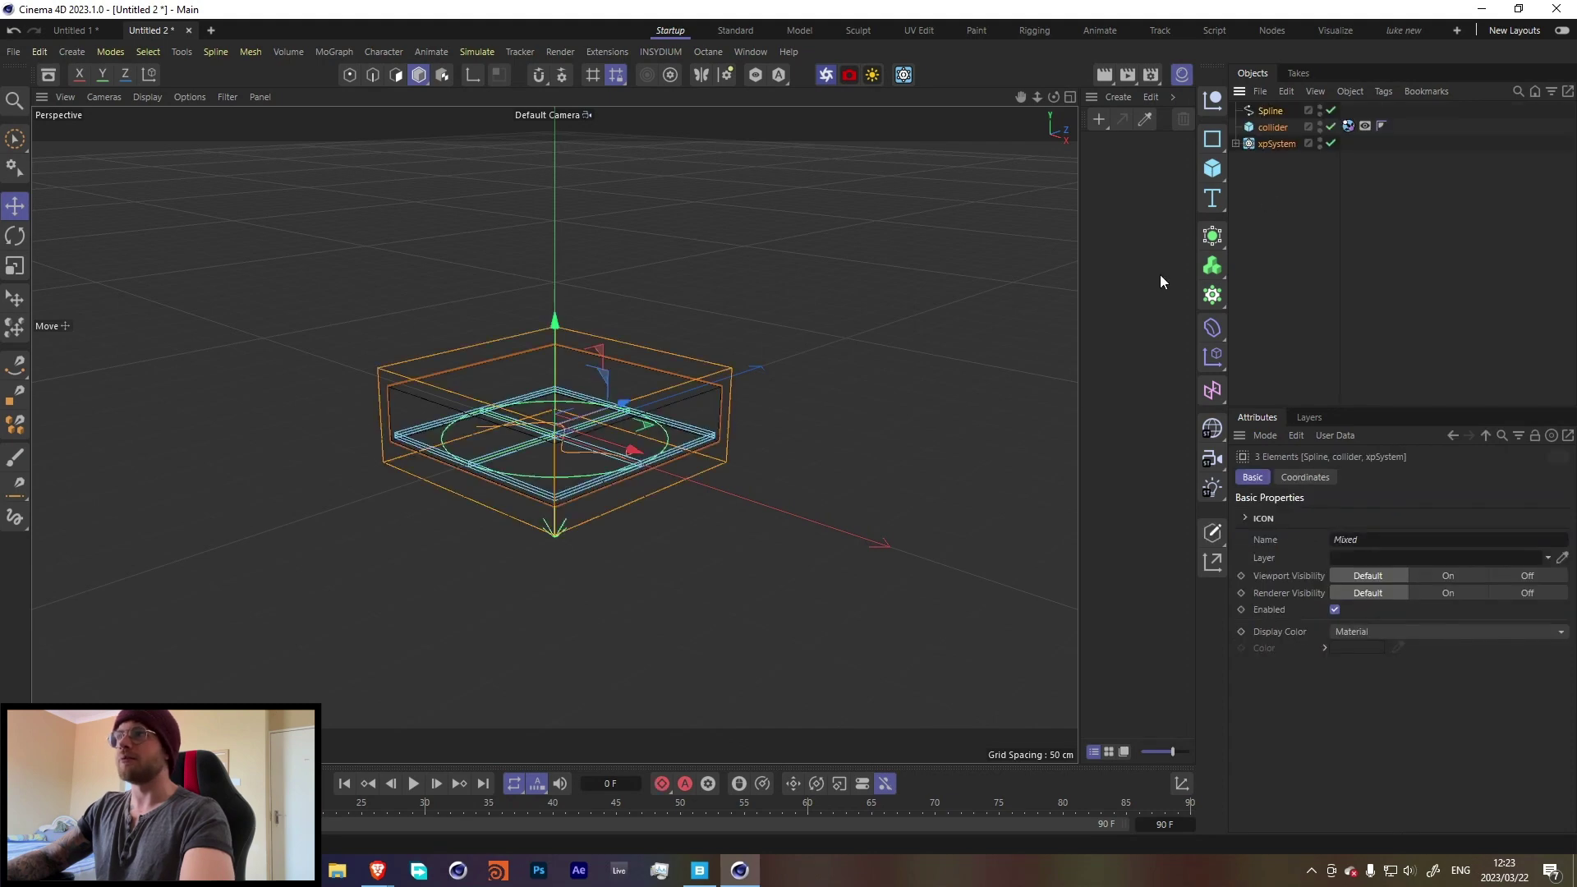
{"action": "left_click", "coordinate": [414, 784]}
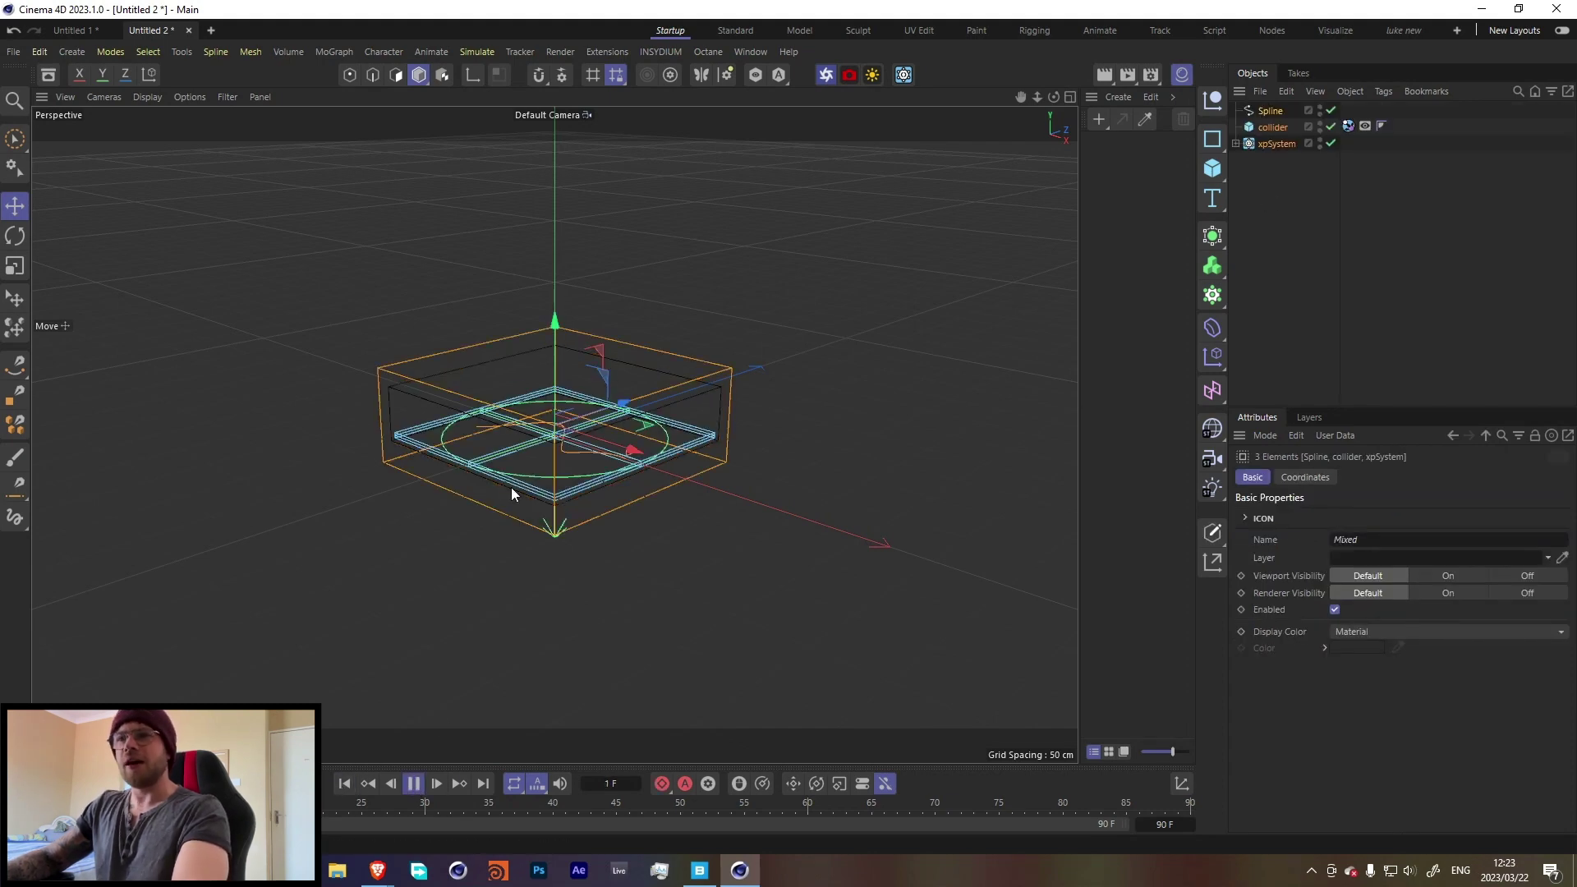
{"action": "scroll", "coordinate": [524, 453], "scroll_direction": "up", "scroll_amount": 2}
{"action": "left_click", "coordinate": [413, 784]}
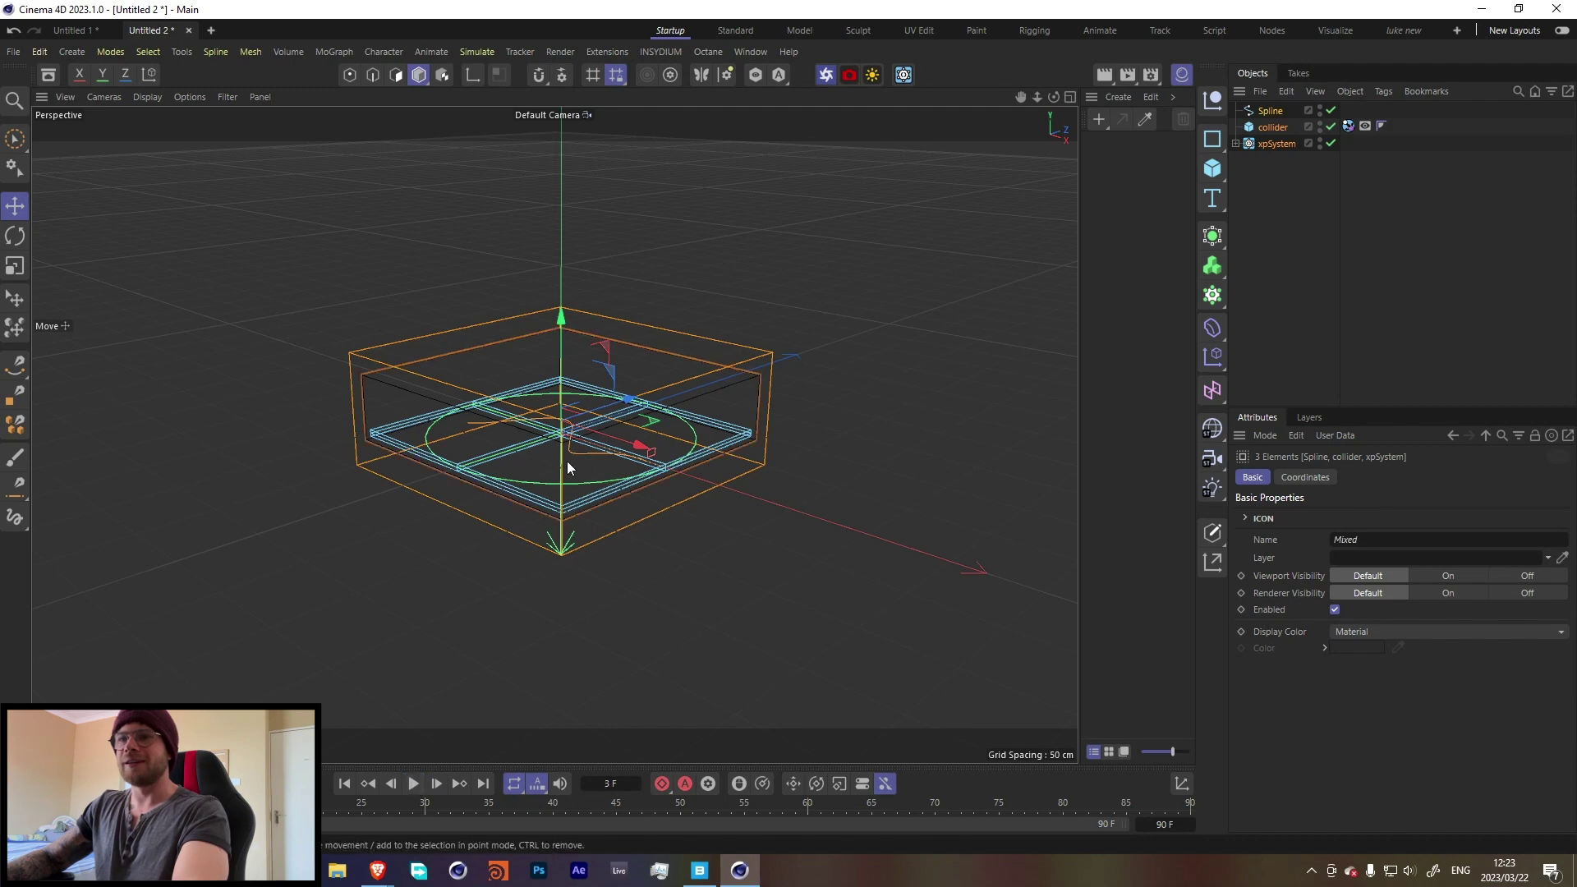
{"action": "scroll", "coordinate": [599, 444], "scroll_direction": "up", "scroll_amount": 3}
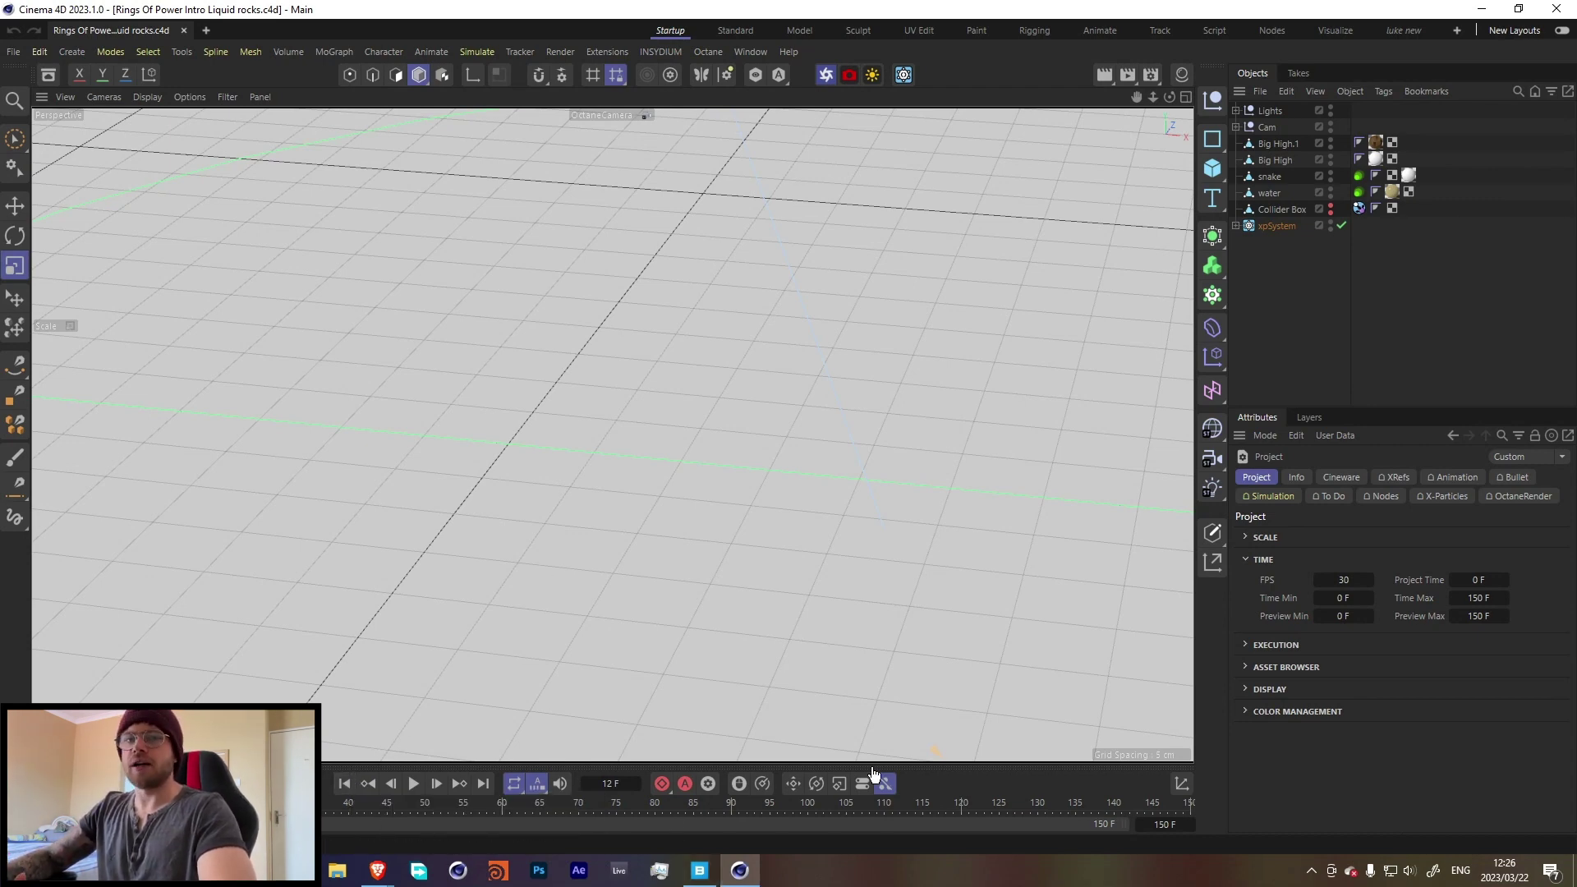
Turn off the OctaneCamera, orbit and zoom out the Default Camera view, and play the simulation
{"action": "mouse_move", "coordinate": [700, 872]}
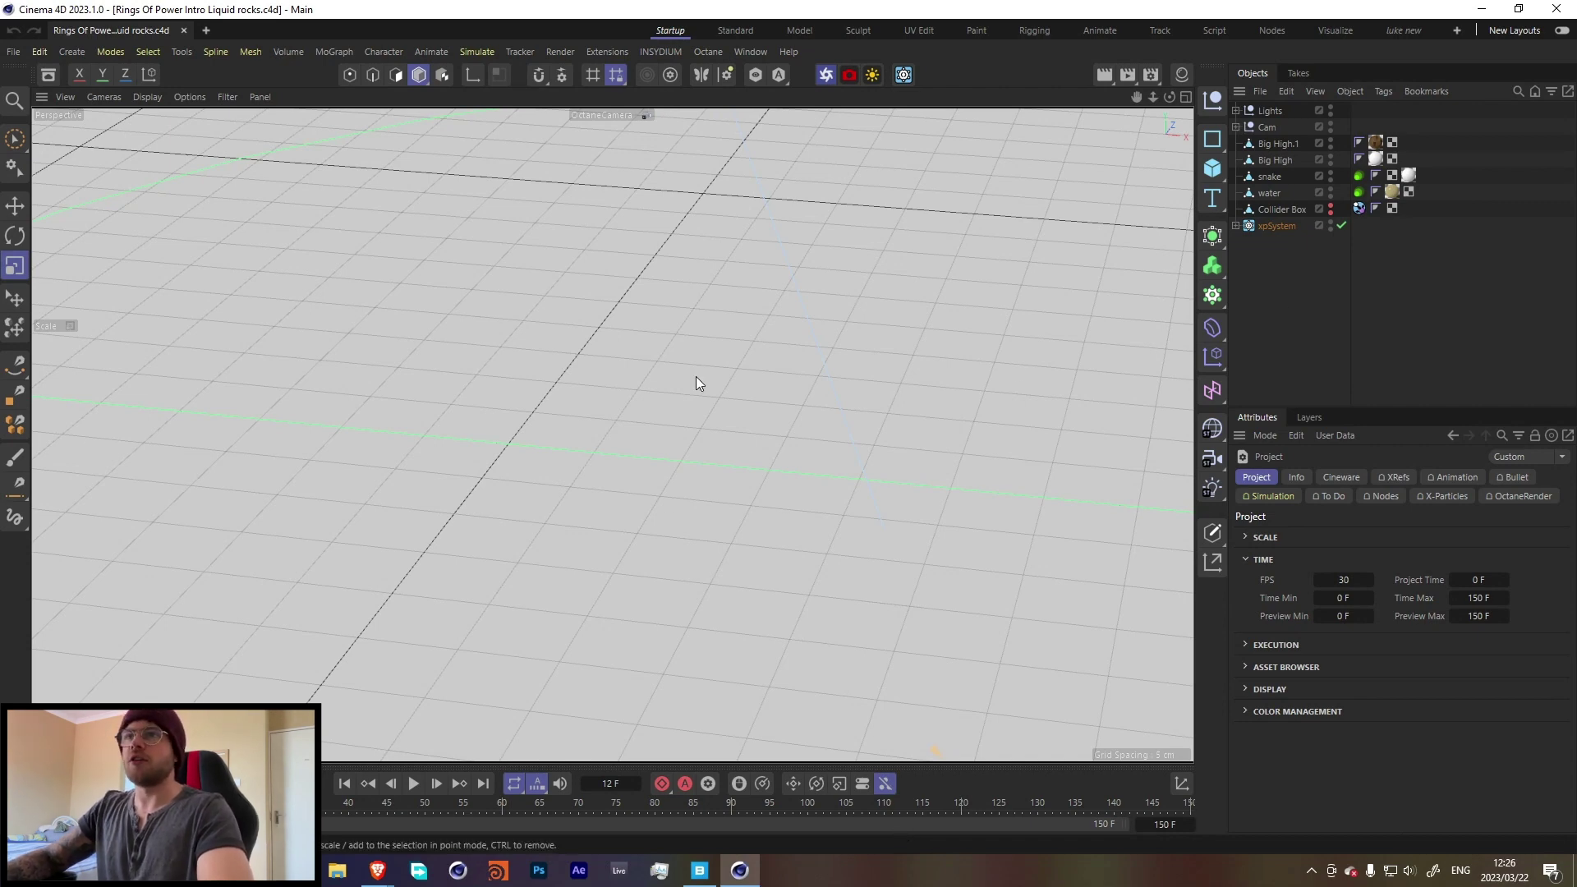
{"action": "left_click", "coordinate": [1236, 127]}
{"action": "left_click", "coordinate": [1369, 175]}
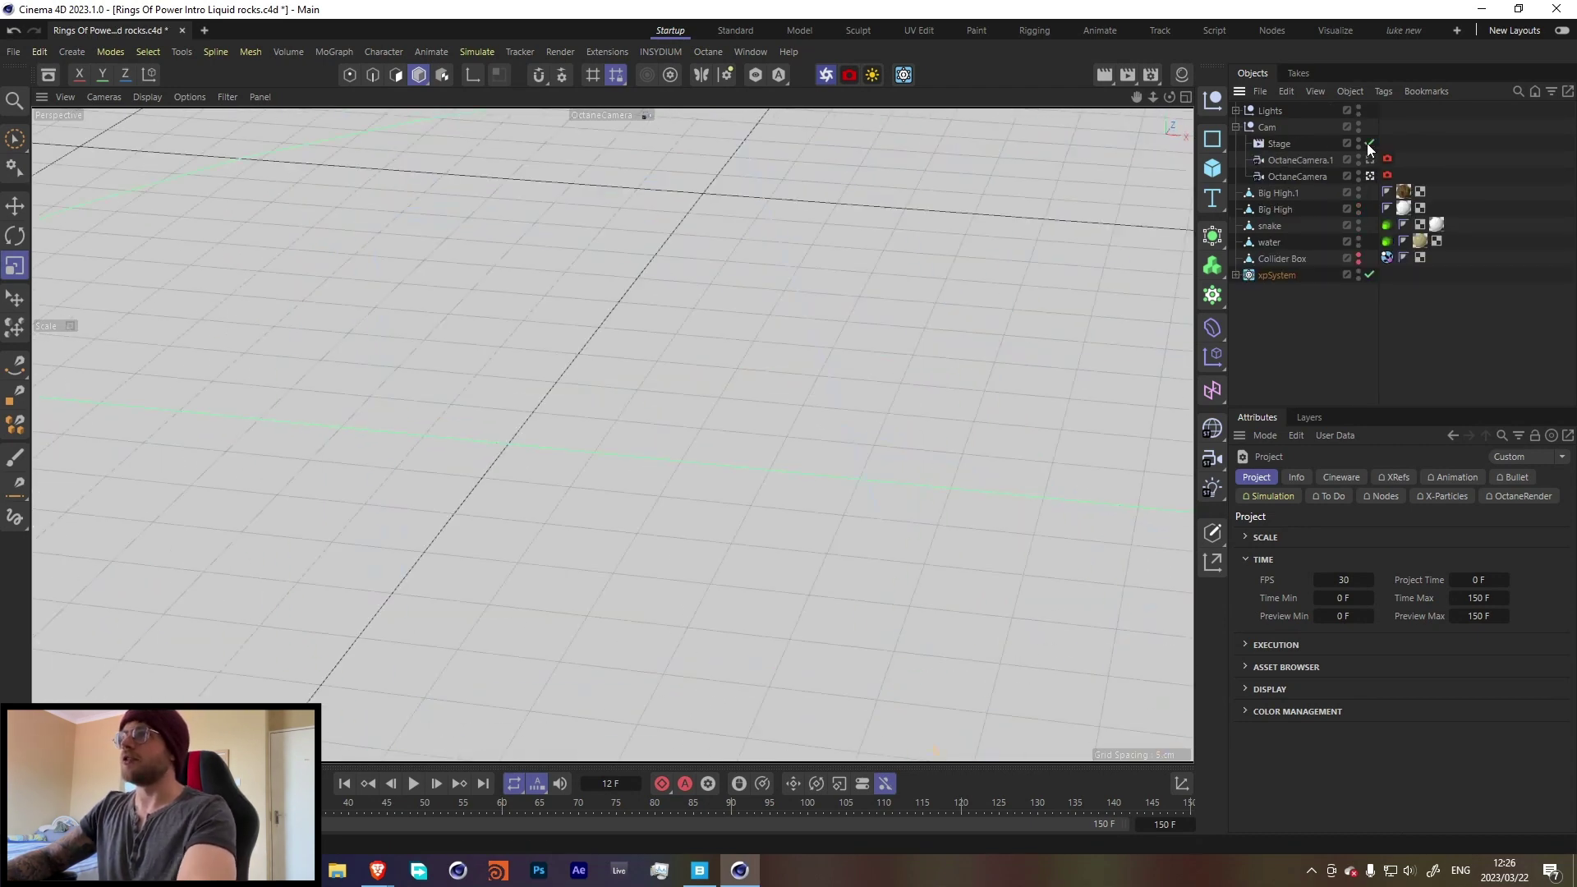
{"action": "left_click", "coordinate": [1370, 175]}
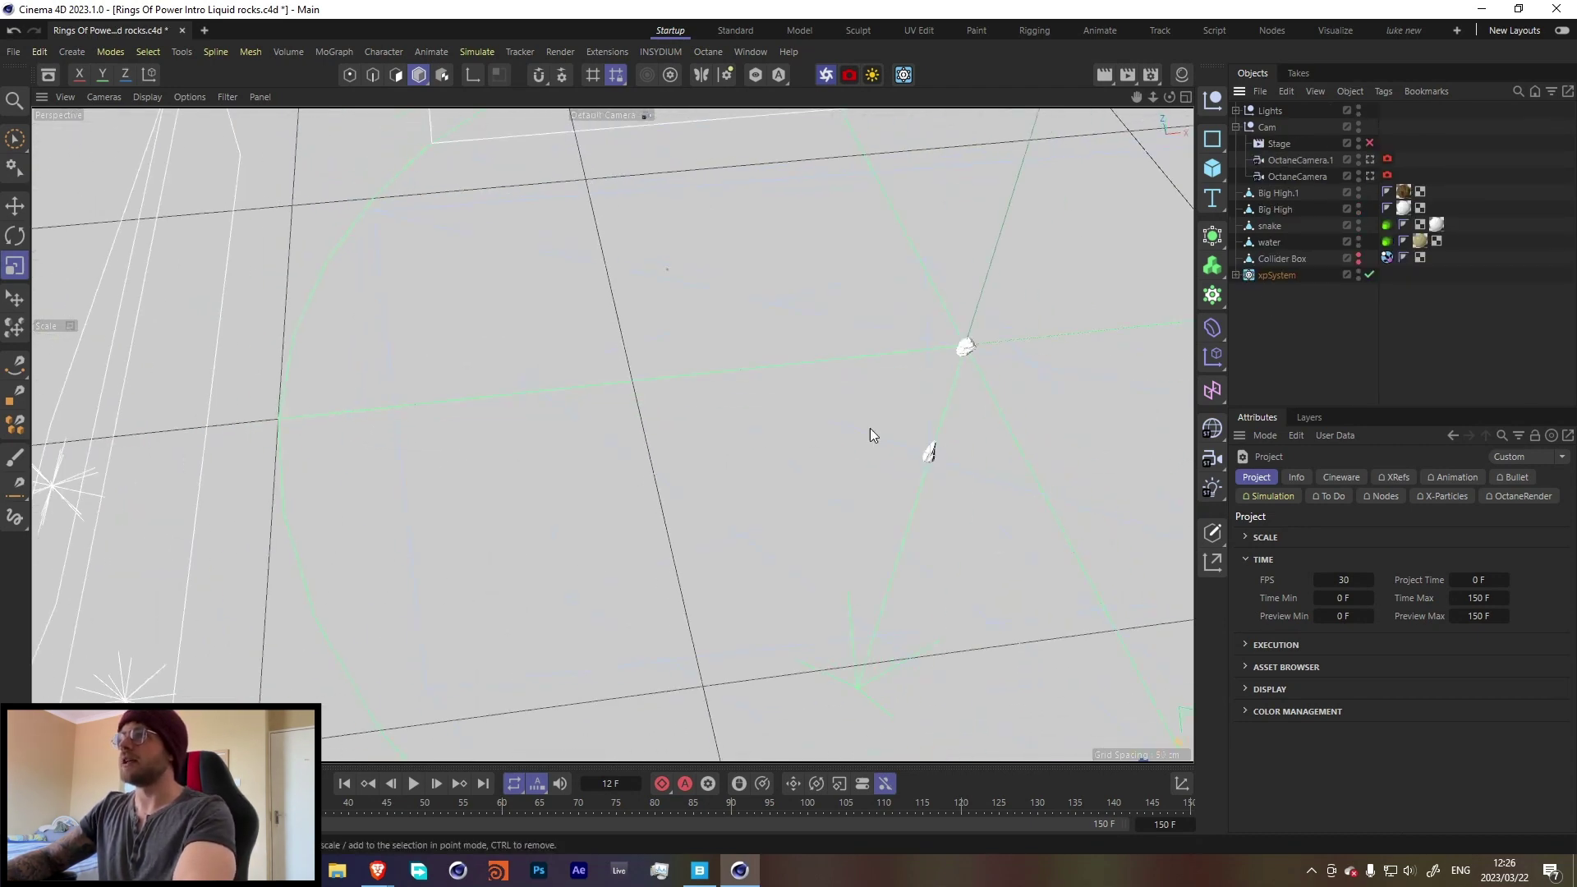
{"action": "left_click_drag", "start_coordinate": [776, 517], "coordinate": [849, 456], "text": "alt"}
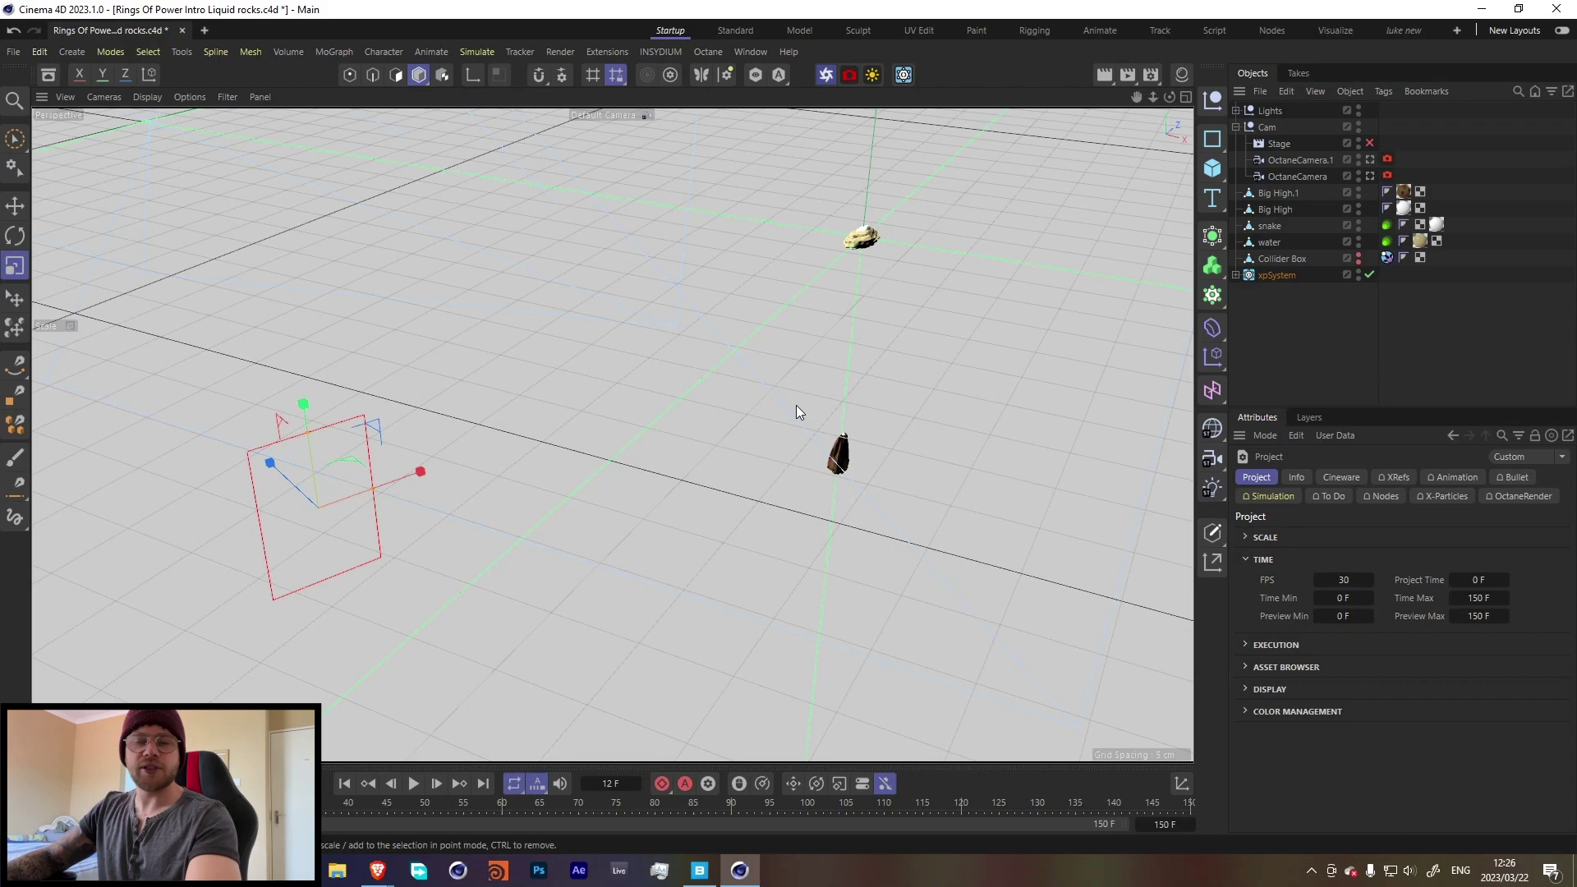
{"action": "right_click_drag", "start_coordinate": [862, 447], "coordinate": [742, 535], "text": "alt"}
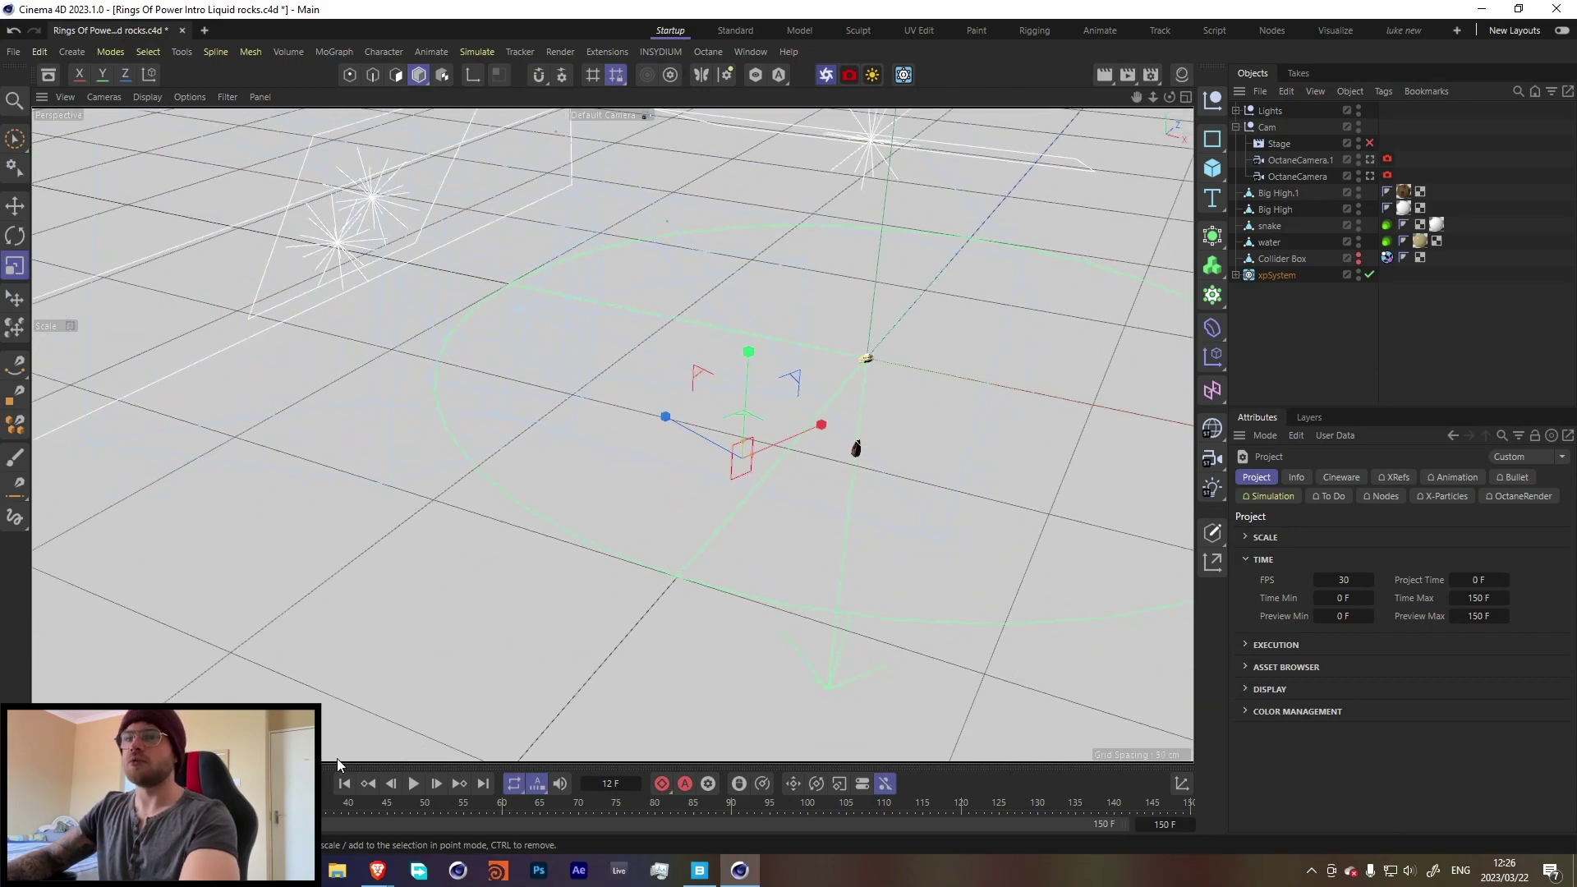
{"action": "left_click", "coordinate": [409, 785]}
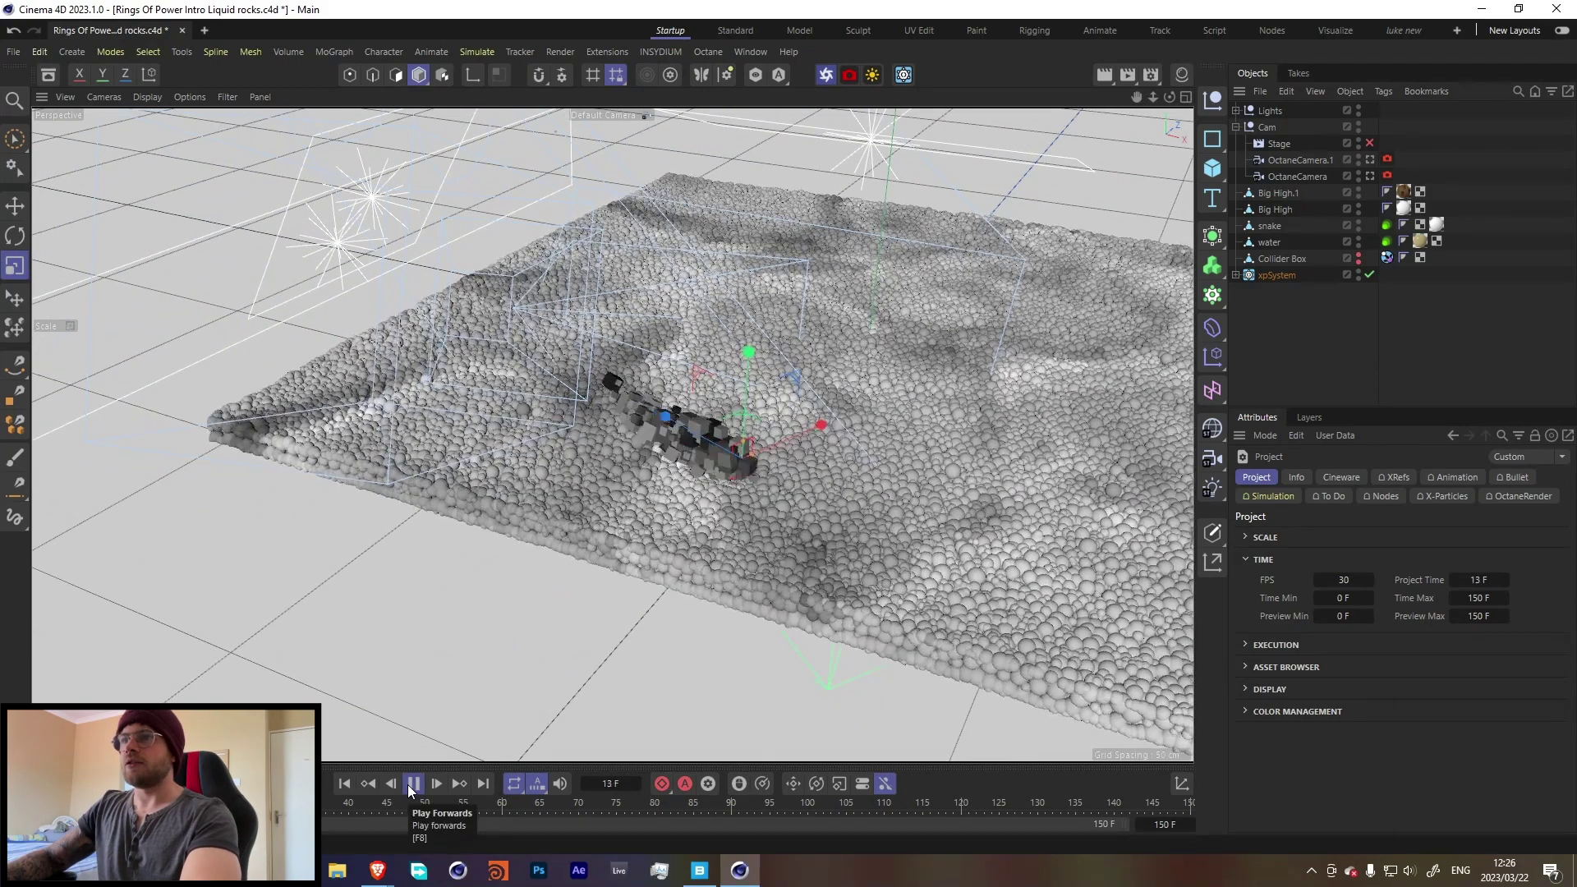
Pause at frame 27 and show the Watter Emitter Octane tag's Particle Rendering settings
{"action": "left_click", "coordinate": [412, 784]}
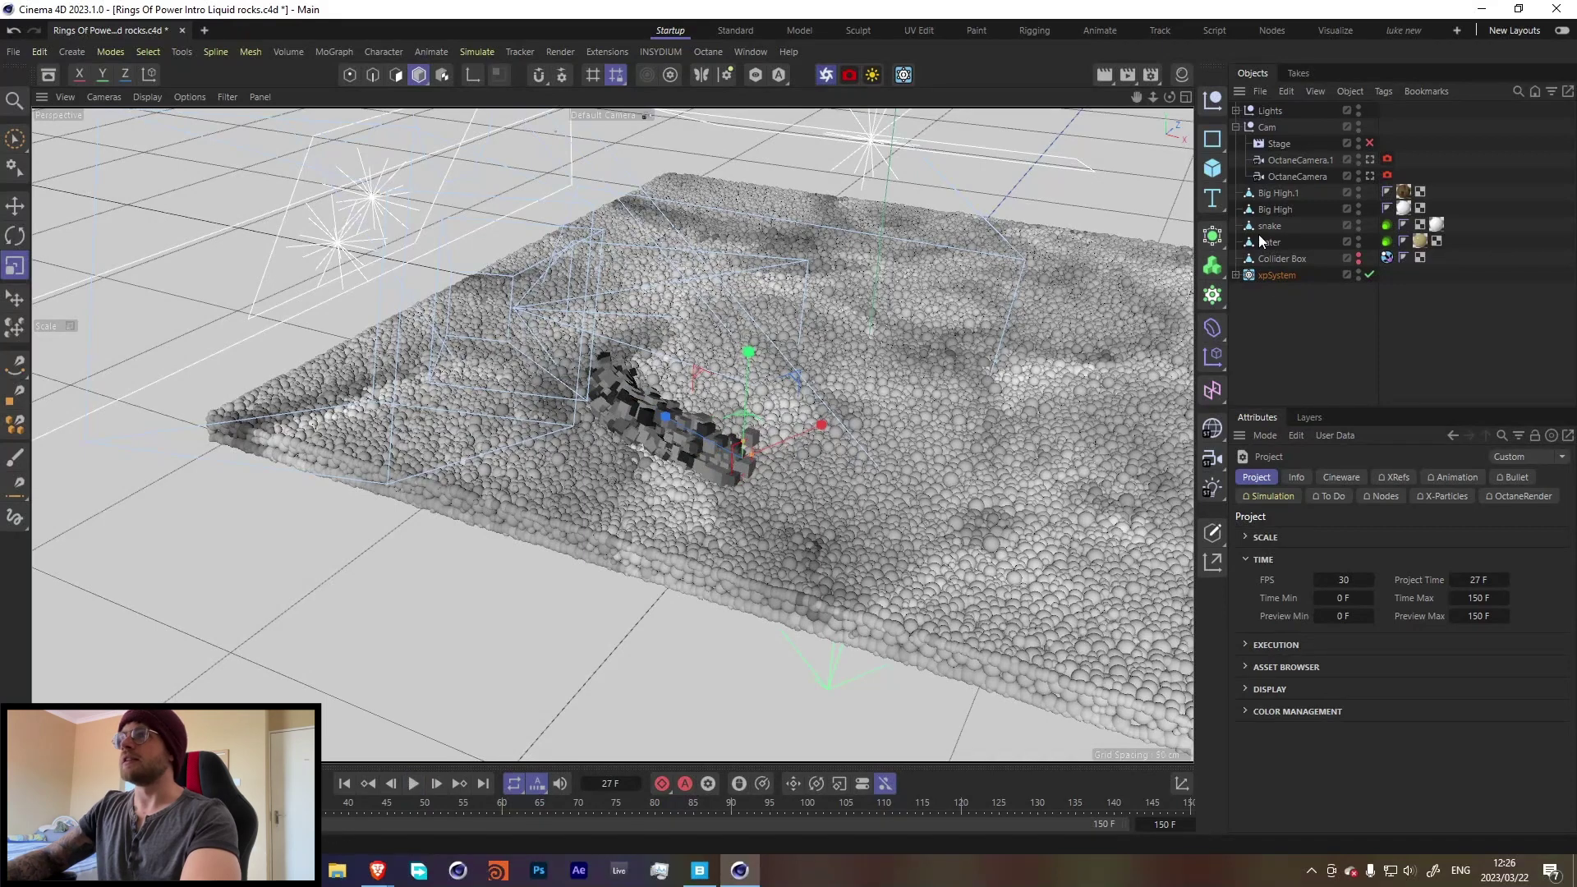
{"action": "left_click", "coordinate": [1236, 275]}
{"action": "scroll", "coordinate": [1304, 330], "scroll_direction": "down", "scroll_amount": 3}
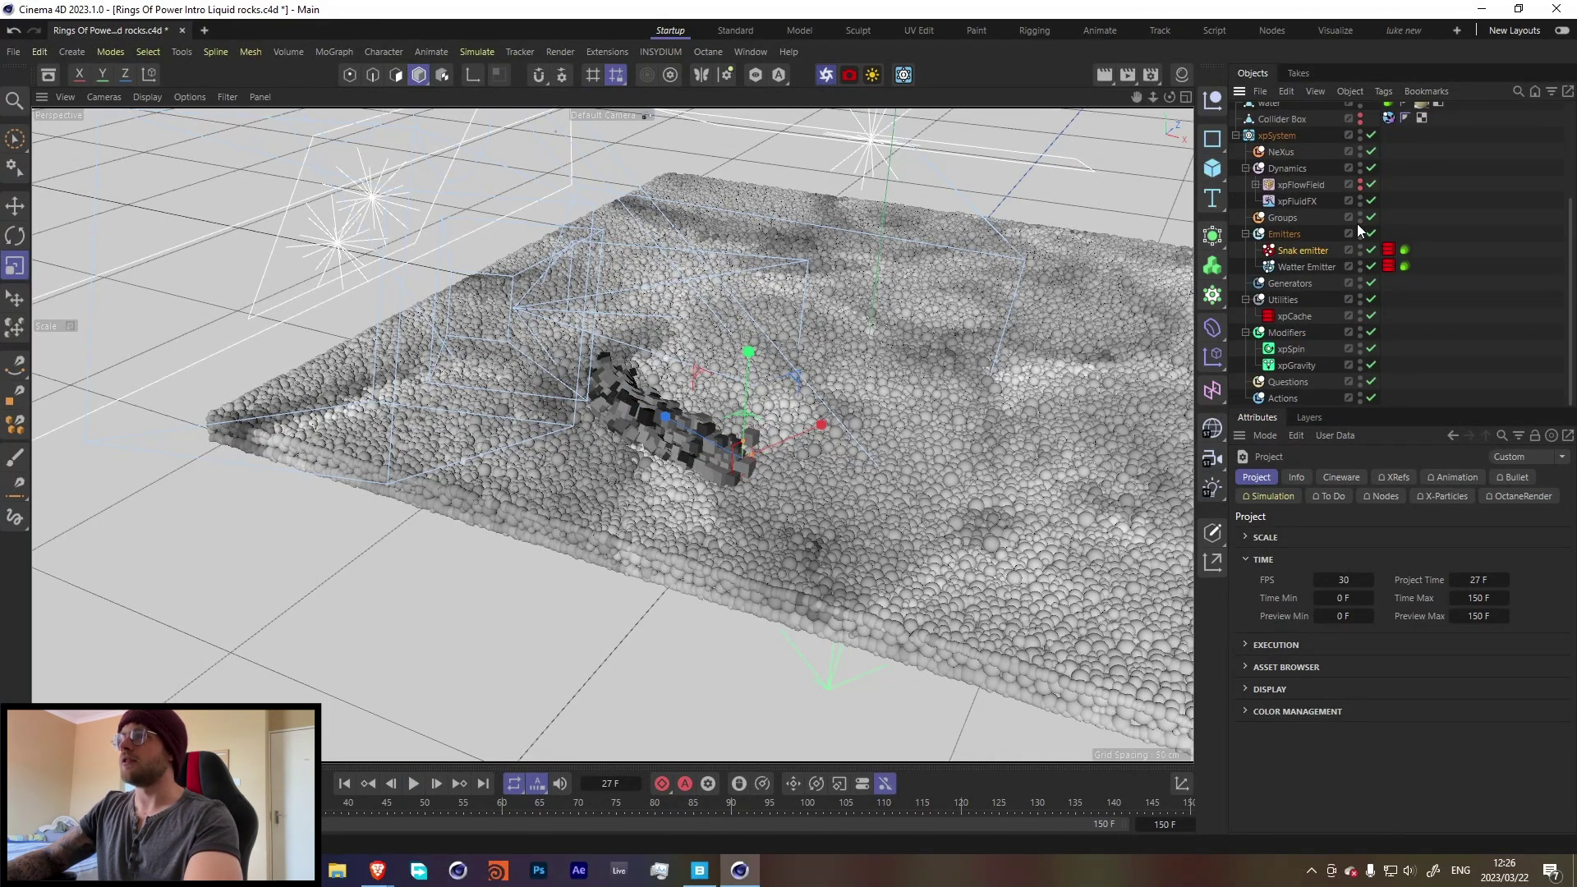
{"action": "left_click", "coordinate": [1404, 250]}
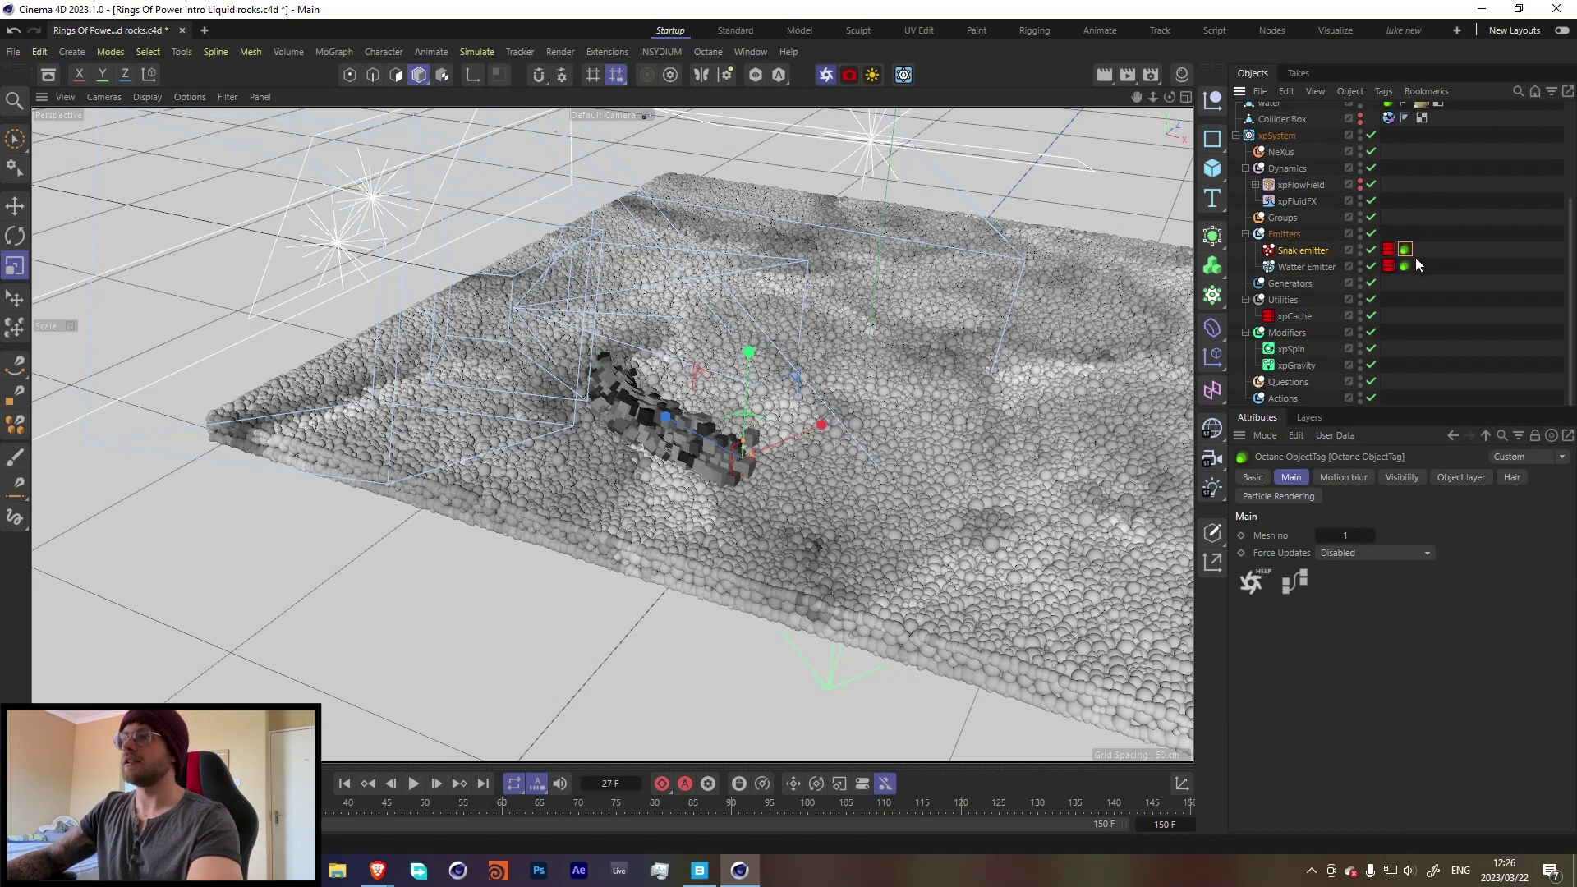
{"action": "left_click", "coordinate": [1405, 265]}
{"action": "left_click", "coordinate": [1271, 496]}
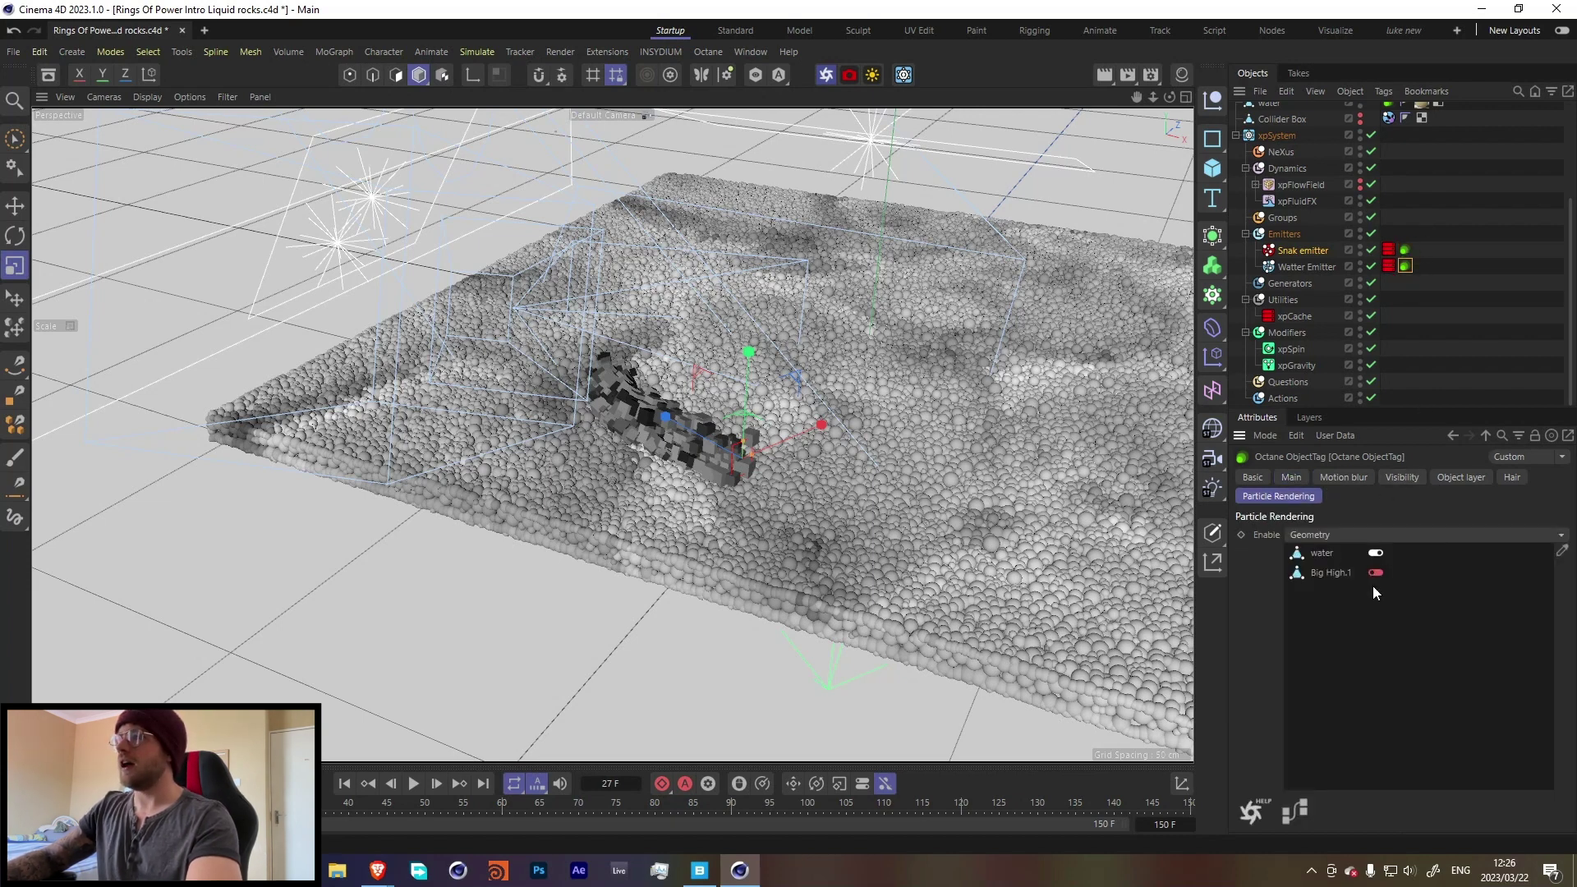
Zoom in on the scene and bring up the Material Manager's list of scene materials
{"action": "scroll", "coordinate": [1313, 284], "scroll_direction": "up", "scroll_amount": 3}
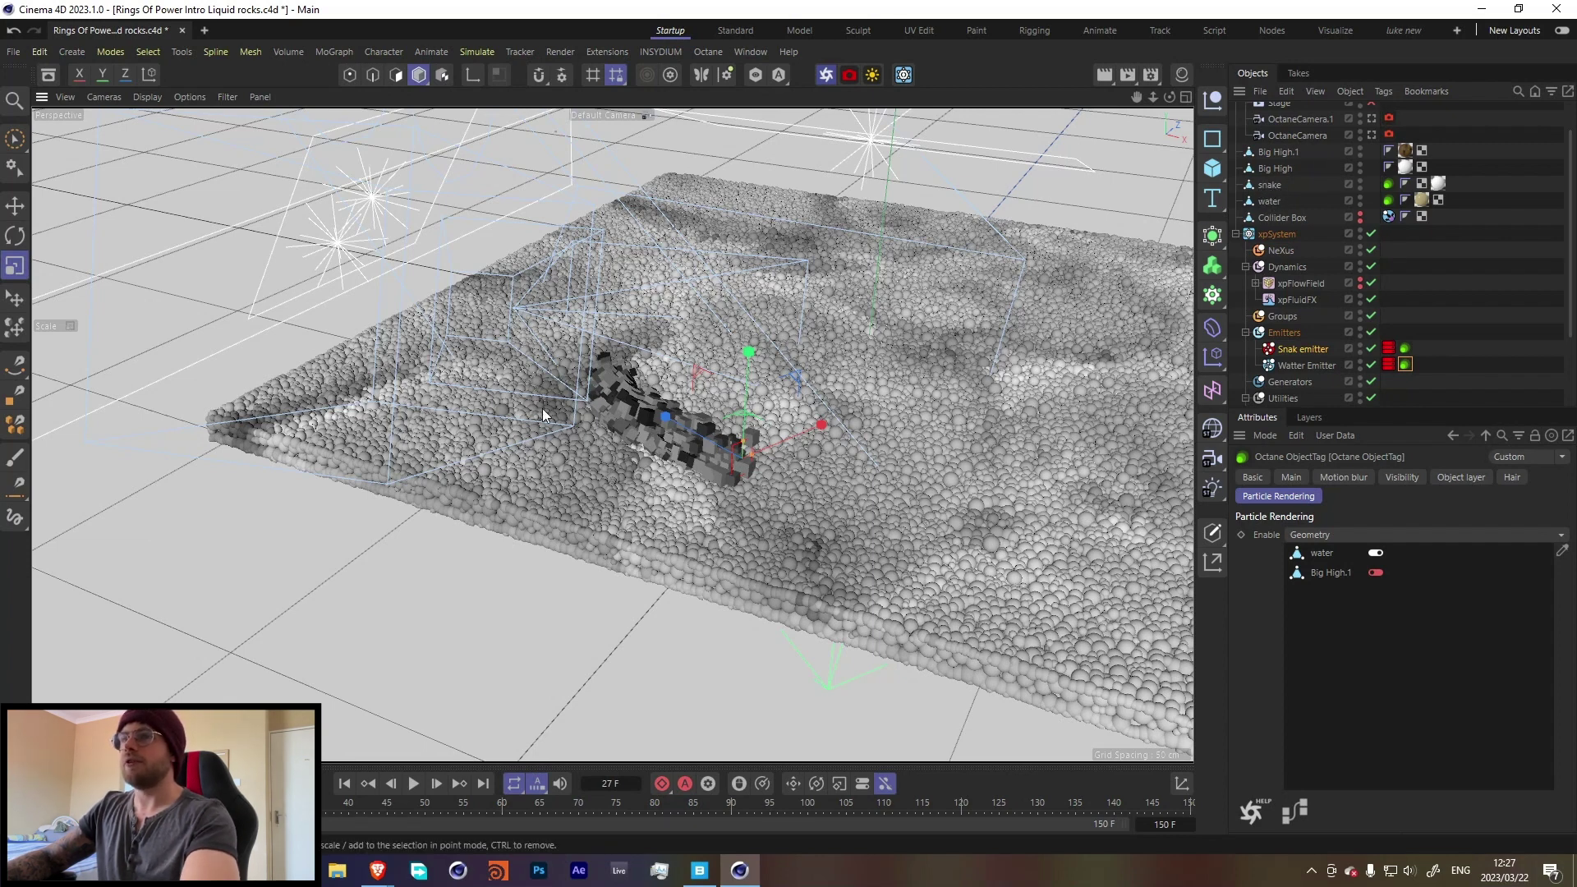
{"action": "scroll", "coordinate": [574, 400], "scroll_direction": "up", "scroll_amount": 2}
{"action": "scroll", "coordinate": [589, 396], "scroll_direction": "up", "scroll_amount": 2}
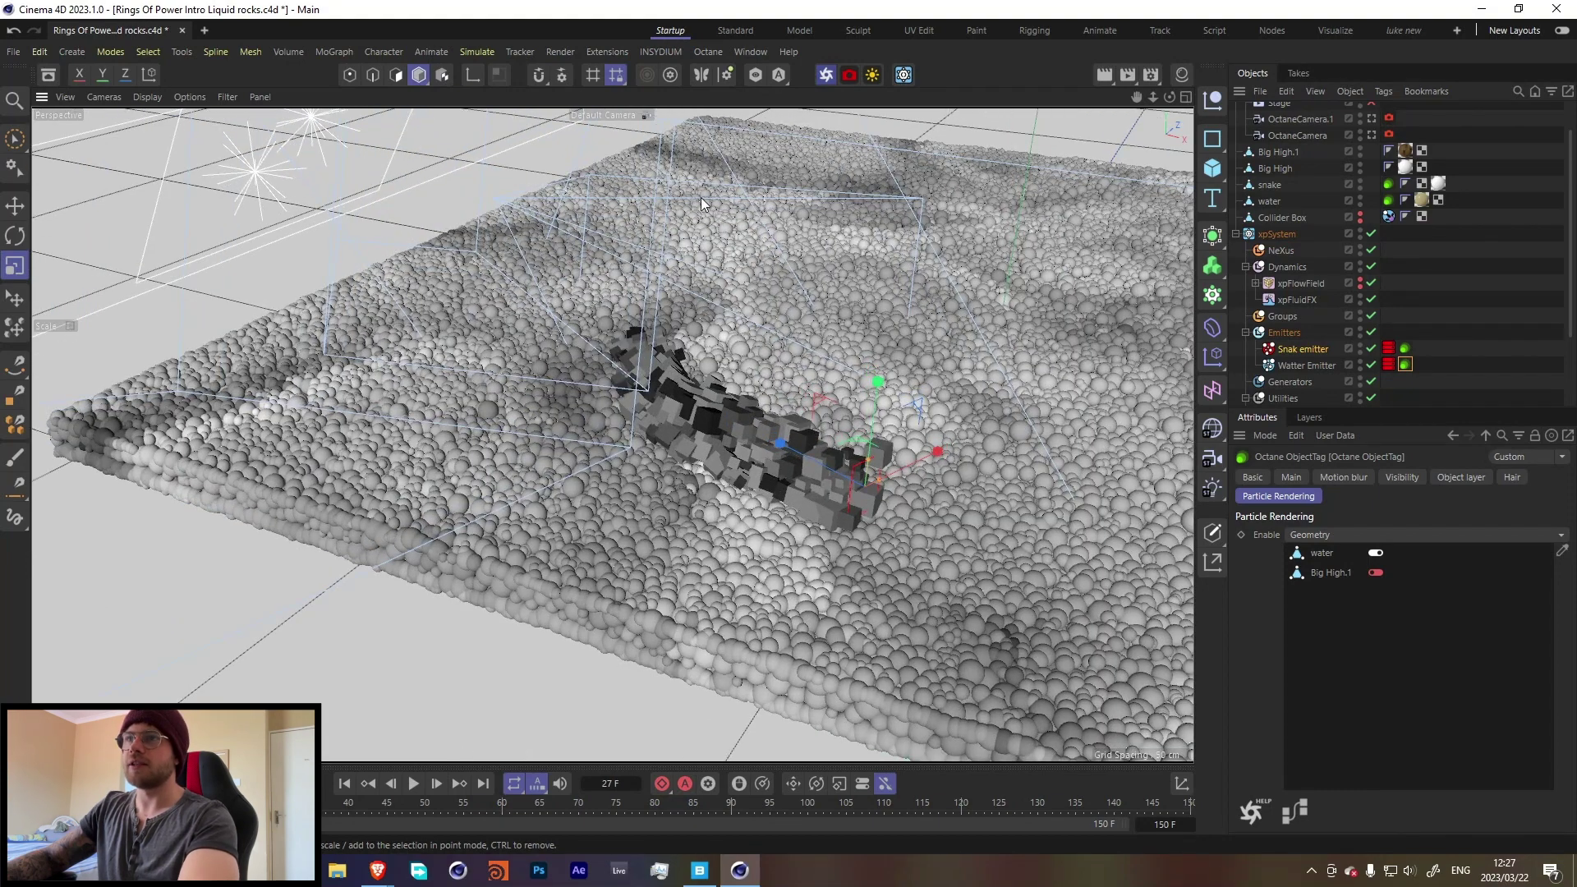
{"action": "left_click", "coordinate": [1182, 76]}
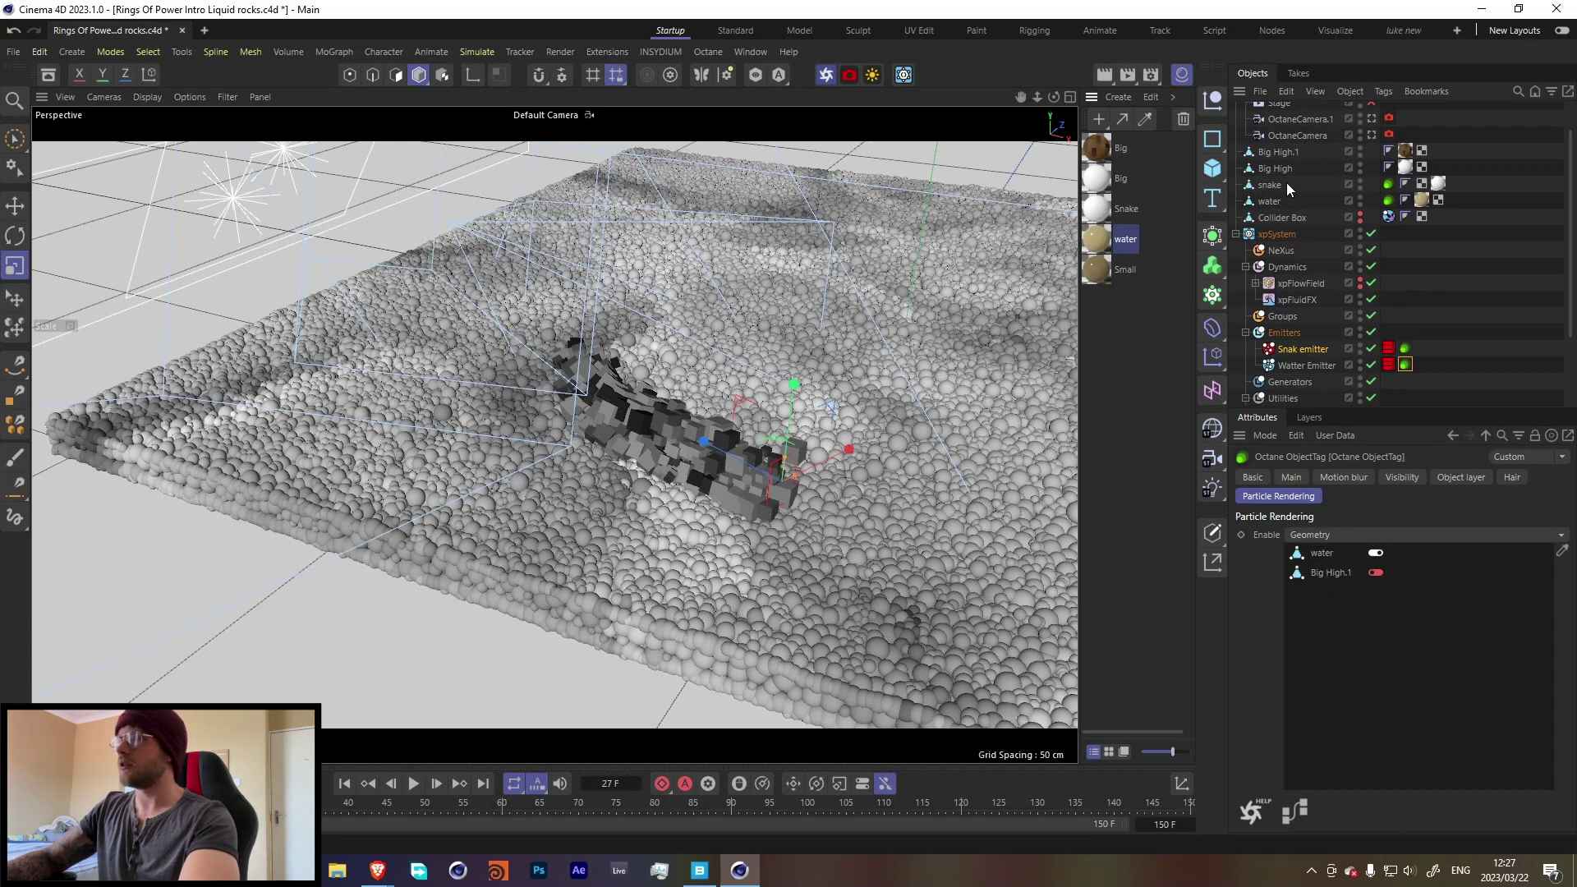
Open the Big material from Big High.1 in the Octane Node Editor
{"action": "left_click", "coordinate": [1402, 151]}
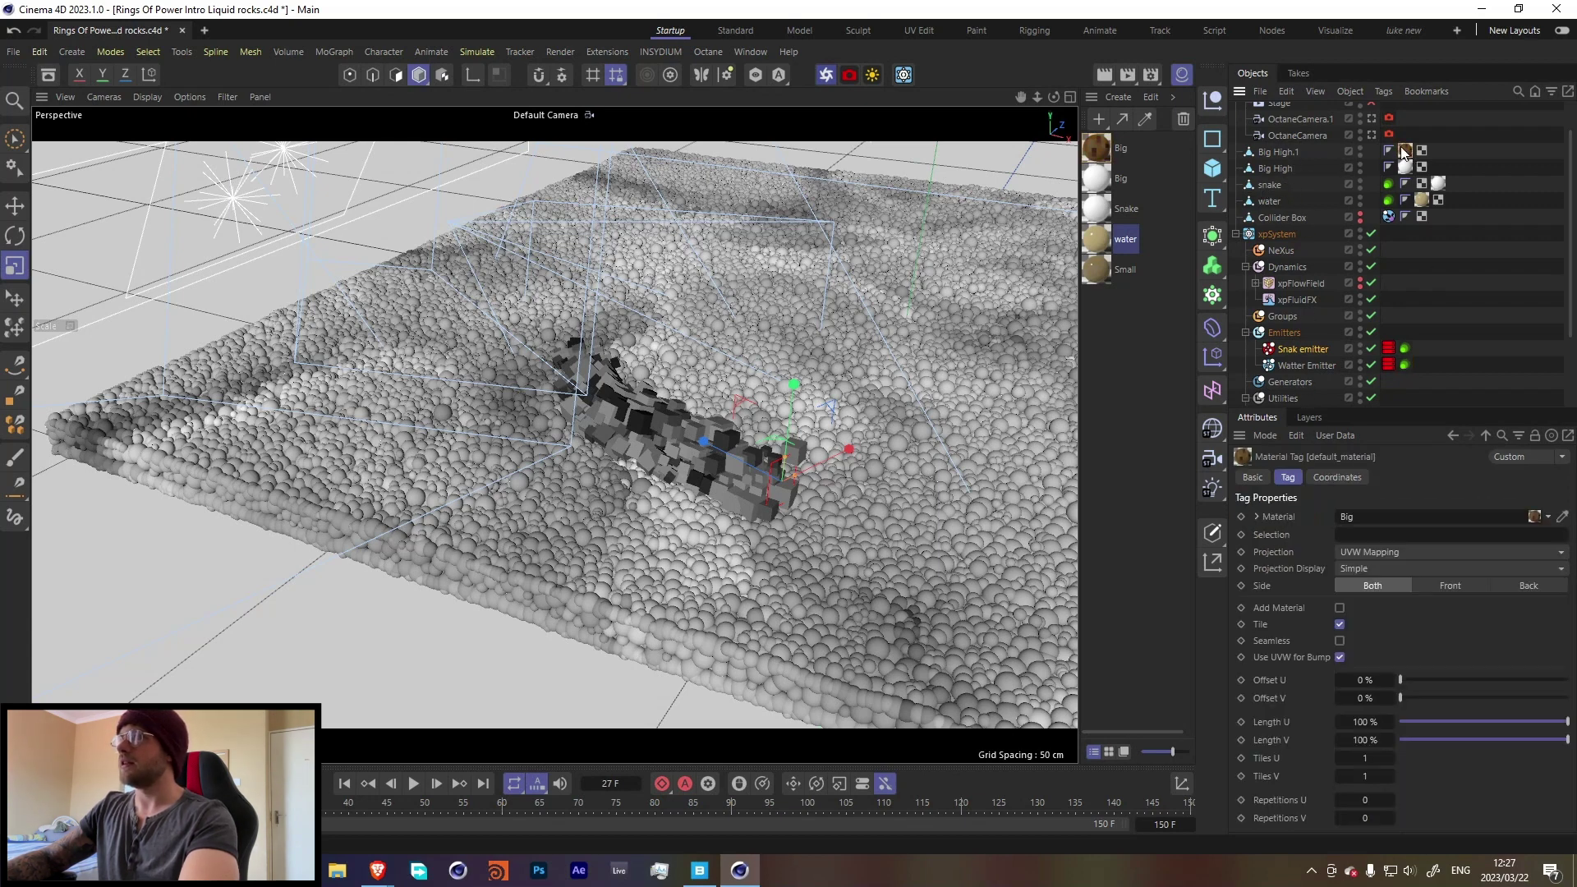
{"action": "double_click", "coordinate": [1099, 149]}
{"action": "left_click", "coordinate": [1071, 371]}
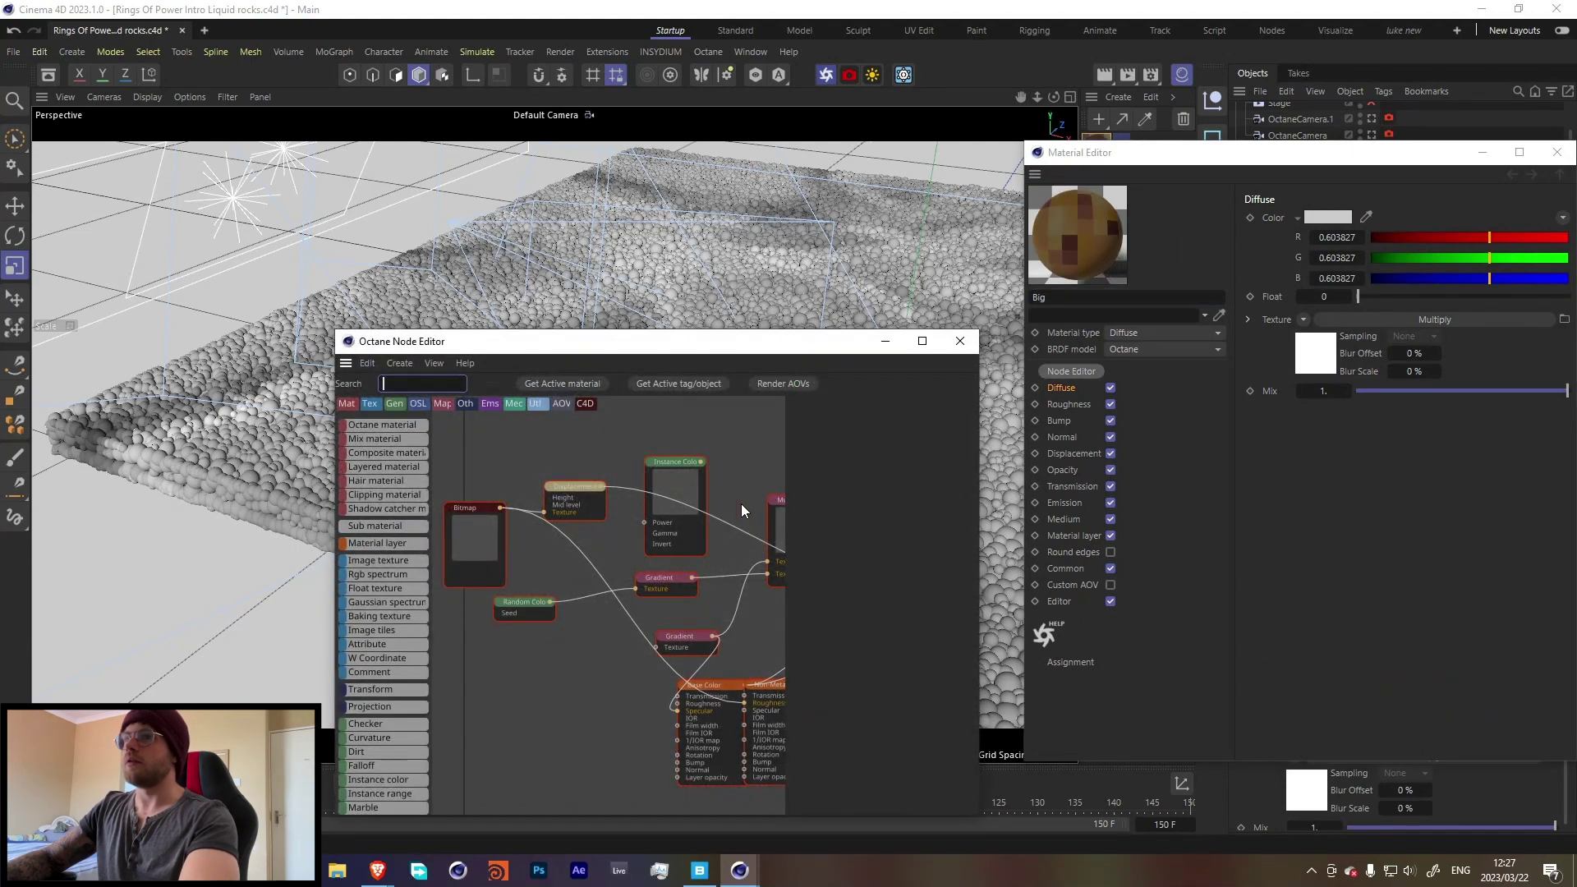
{"action": "type", "text": "1"}
{"action": "left_click_drag", "start_coordinate": [741, 504], "coordinate": [532, 531]}
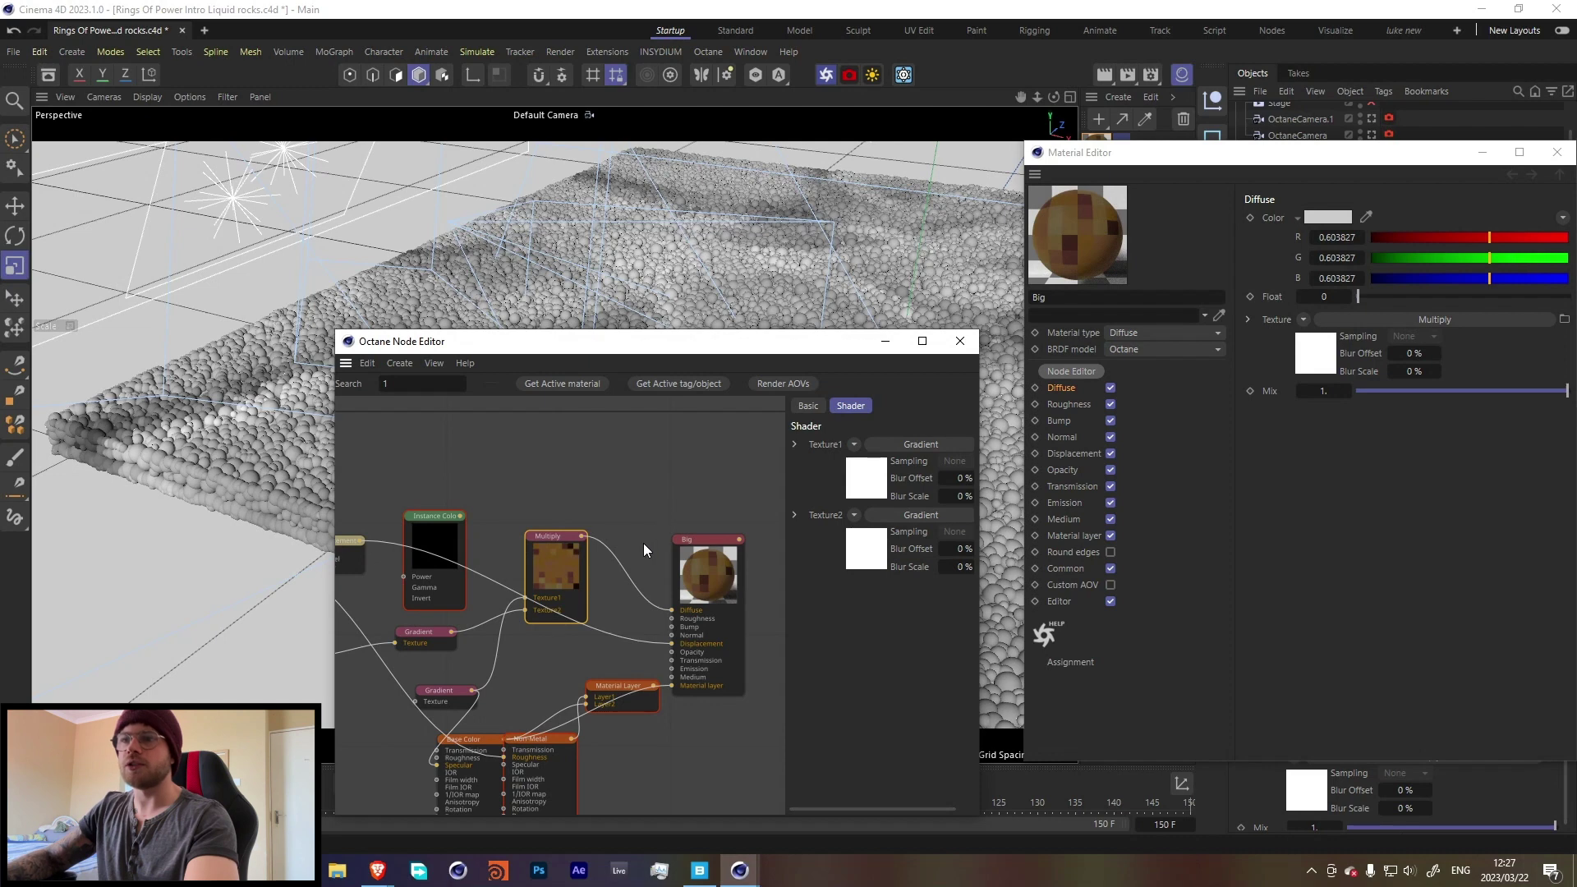
Add an Instance color node with Source set to Particle and Watter Emitter as colour source
{"action": "left_click", "coordinate": [355, 384]}
{"action": "type", "text": "in"}
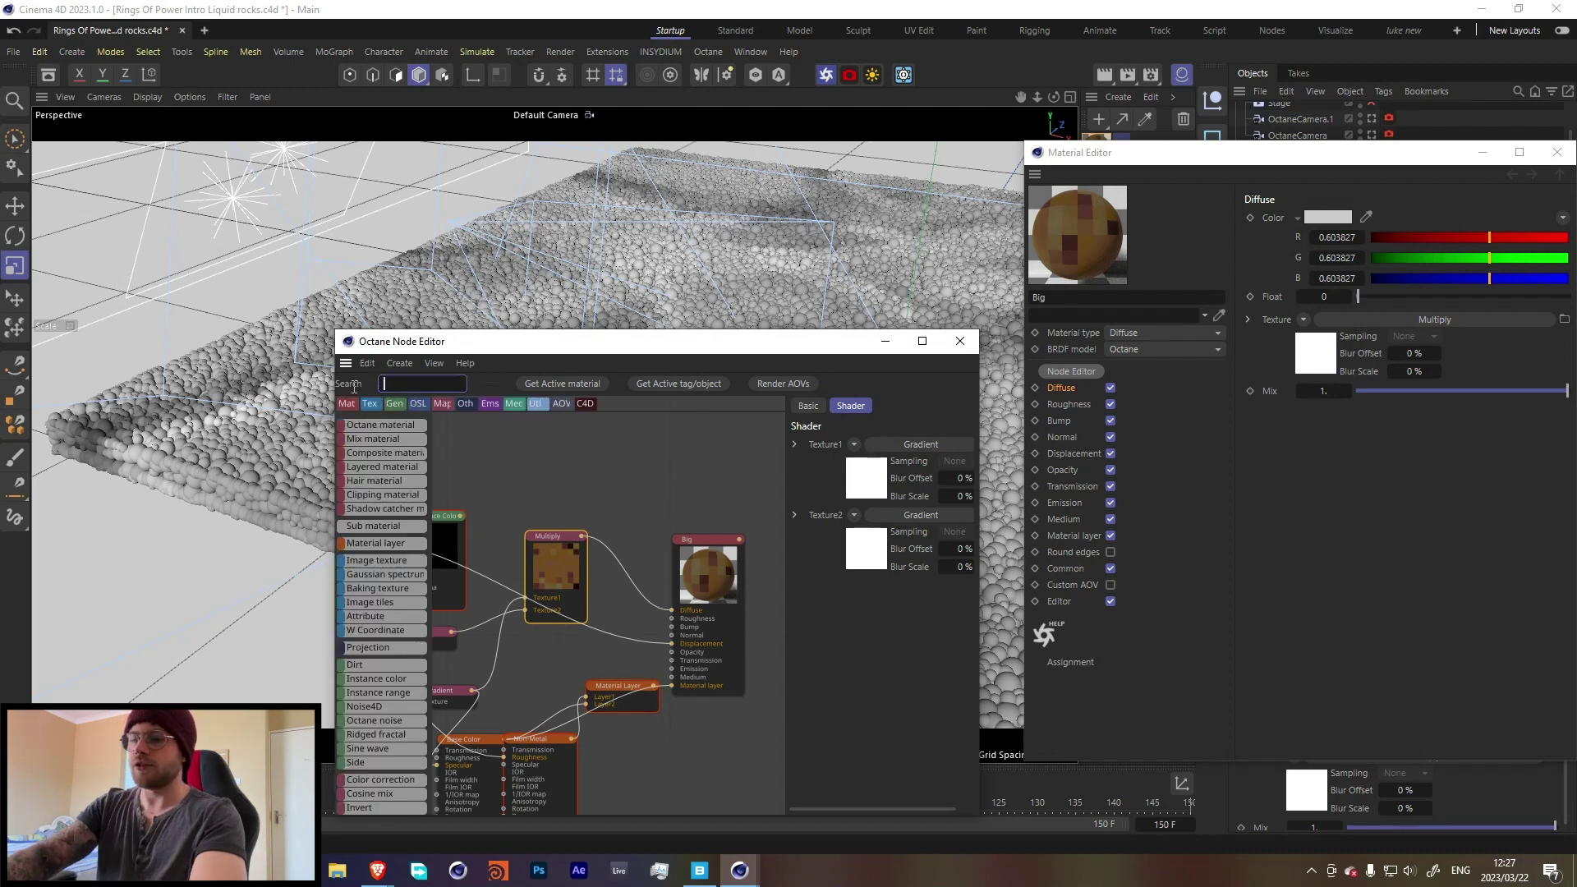
{"action": "left_click_drag", "start_coordinate": [376, 473], "coordinate": [584, 470]}
{"action": "left_click", "coordinate": [871, 444]}
{"action": "left_click", "coordinate": [867, 458]}
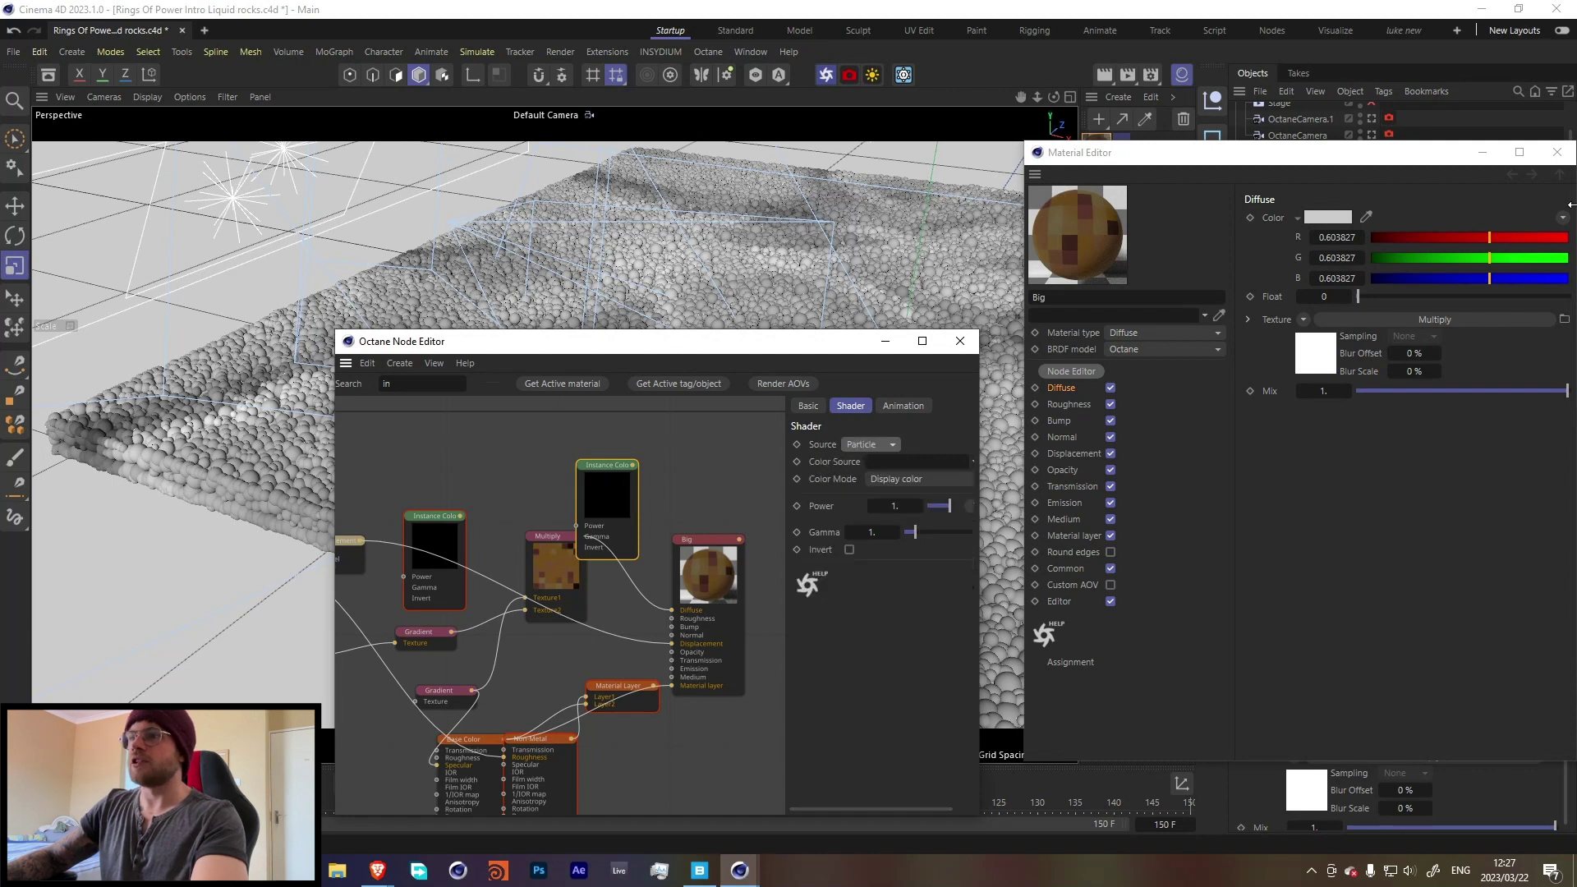
{"action": "left_click", "coordinate": [1556, 151]}
{"action": "left_click_drag", "start_coordinate": [1293, 365], "coordinate": [939, 464]}
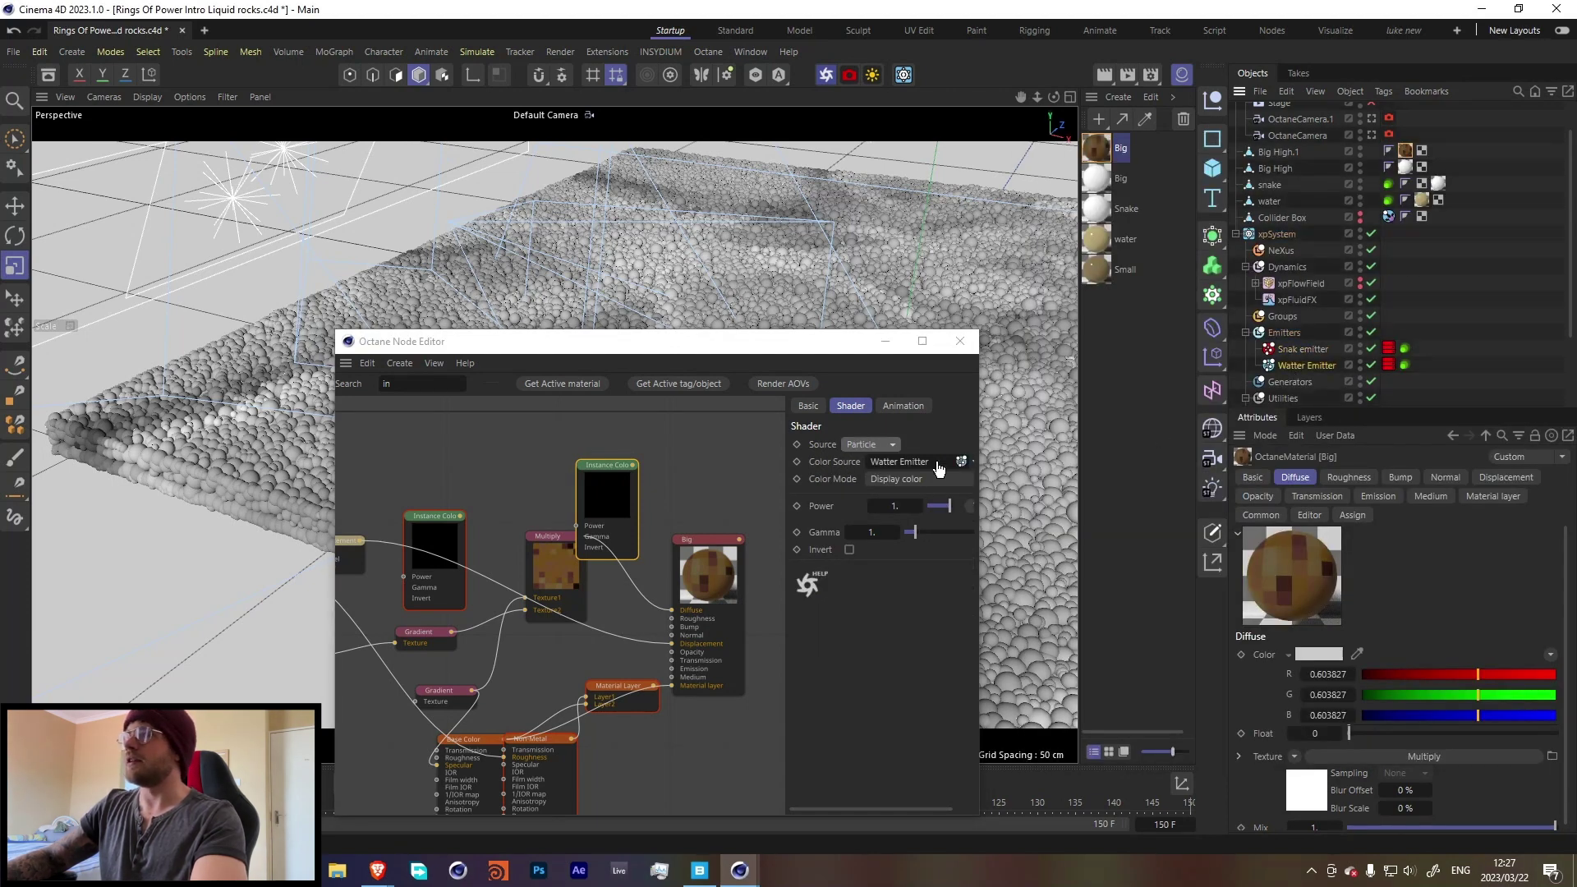
Add a Multiply node, connect Instance Color into its Texture1 input, and close the node editor
{"action": "left_click_drag", "start_coordinate": [932, 346], "coordinate": [813, 490]}
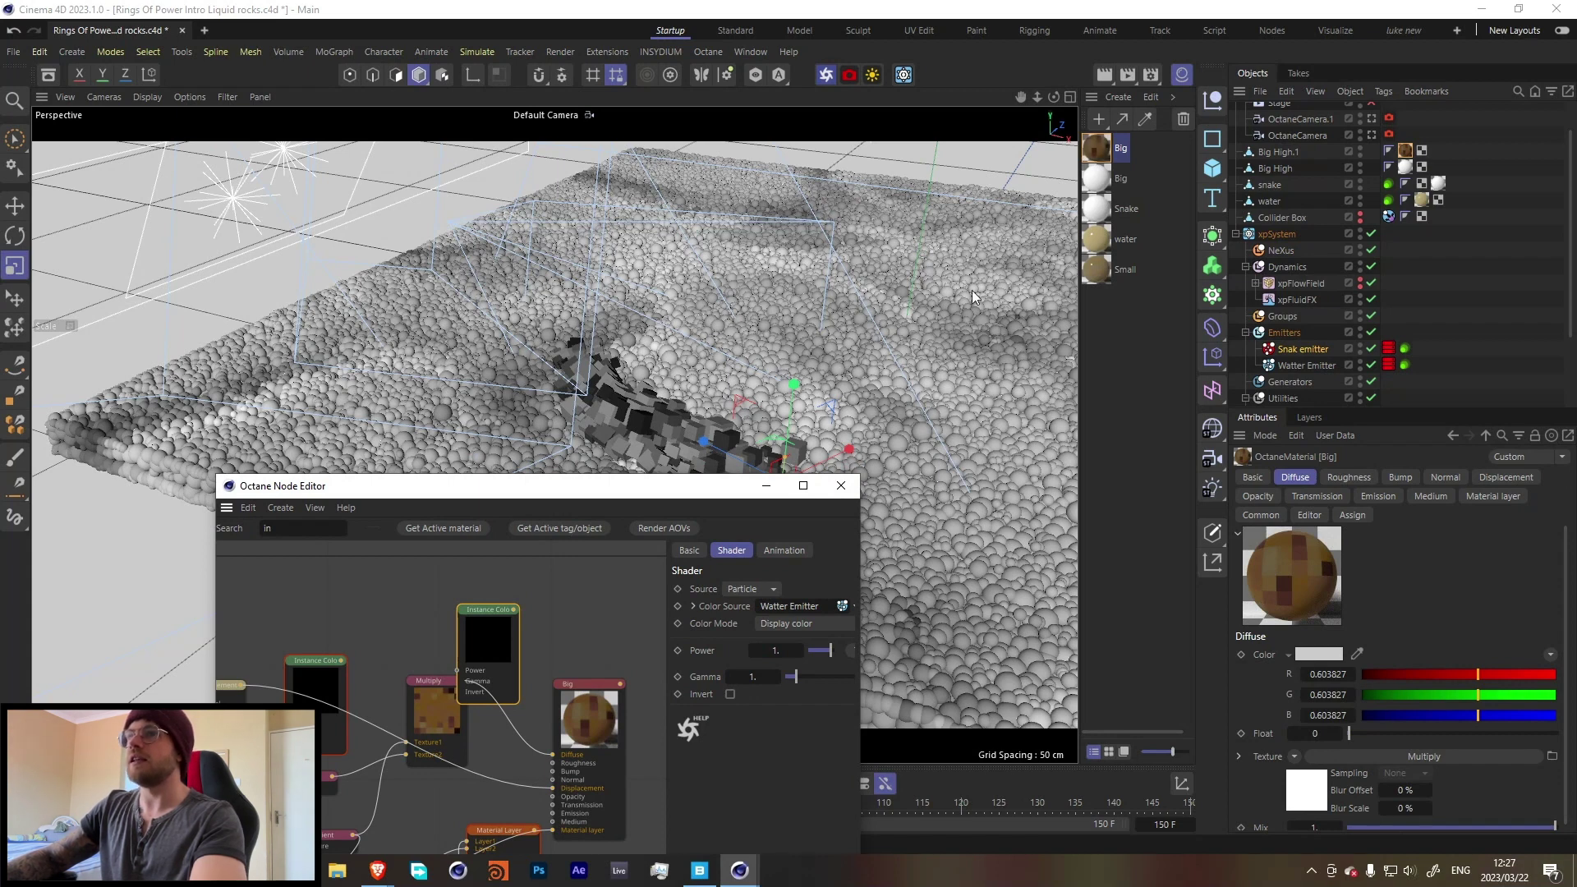
{"action": "left_click_drag", "start_coordinate": [628, 485], "coordinate": [768, 218]}
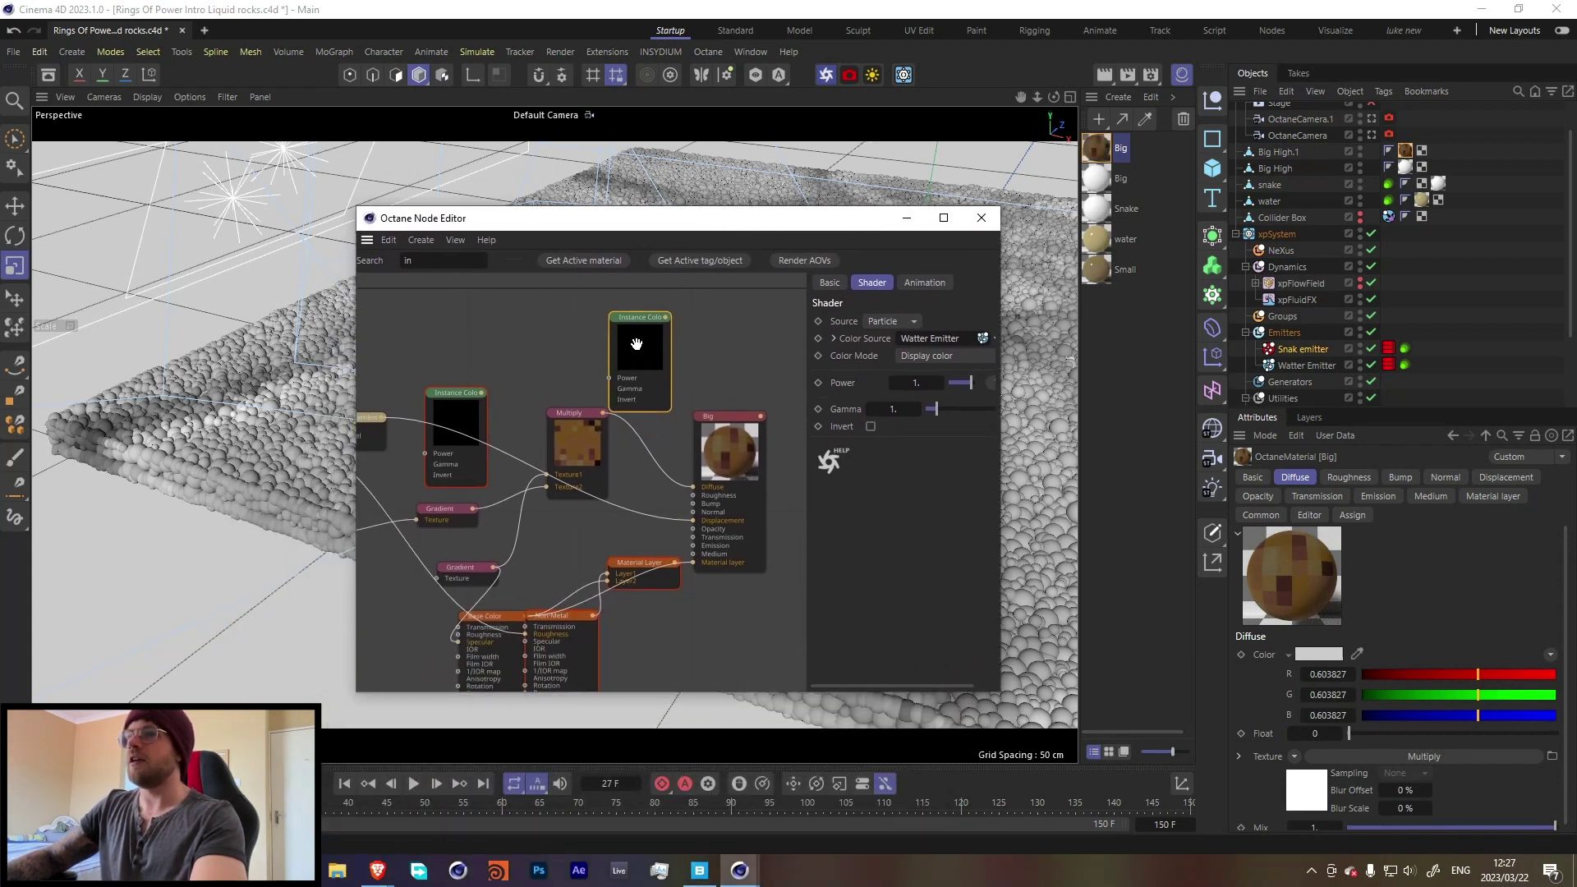
{"action": "left_click_drag", "start_coordinate": [636, 343], "coordinate": [612, 338]}
{"action": "left_click_drag", "start_coordinate": [575, 415], "coordinate": [517, 406]}
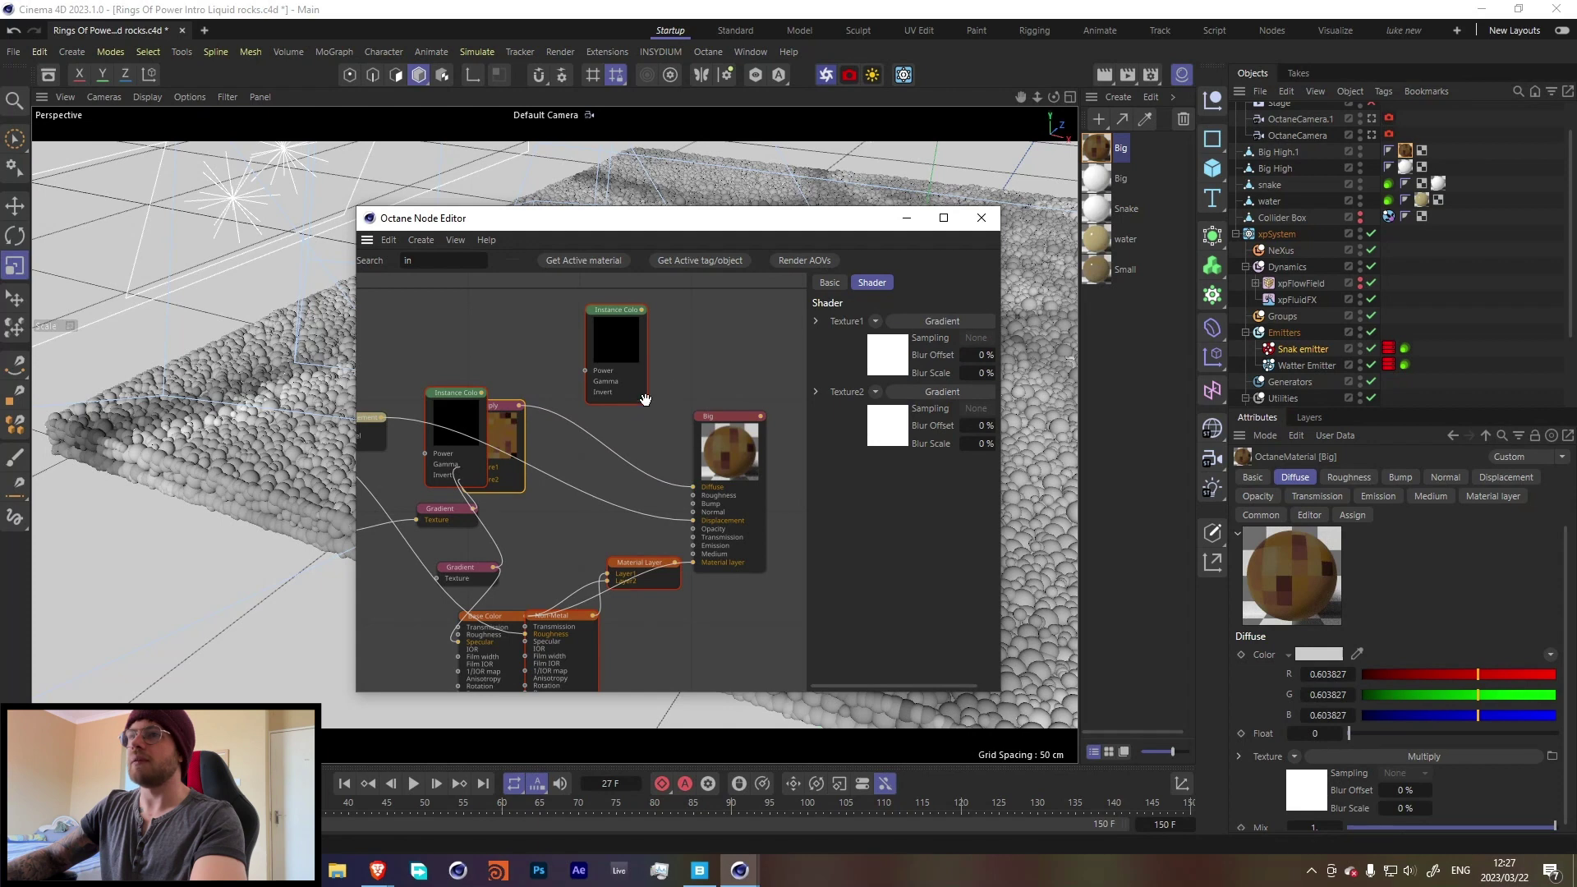
{"action": "left_click", "coordinate": [457, 284]}
{"action": "left_click", "coordinate": [433, 259]}
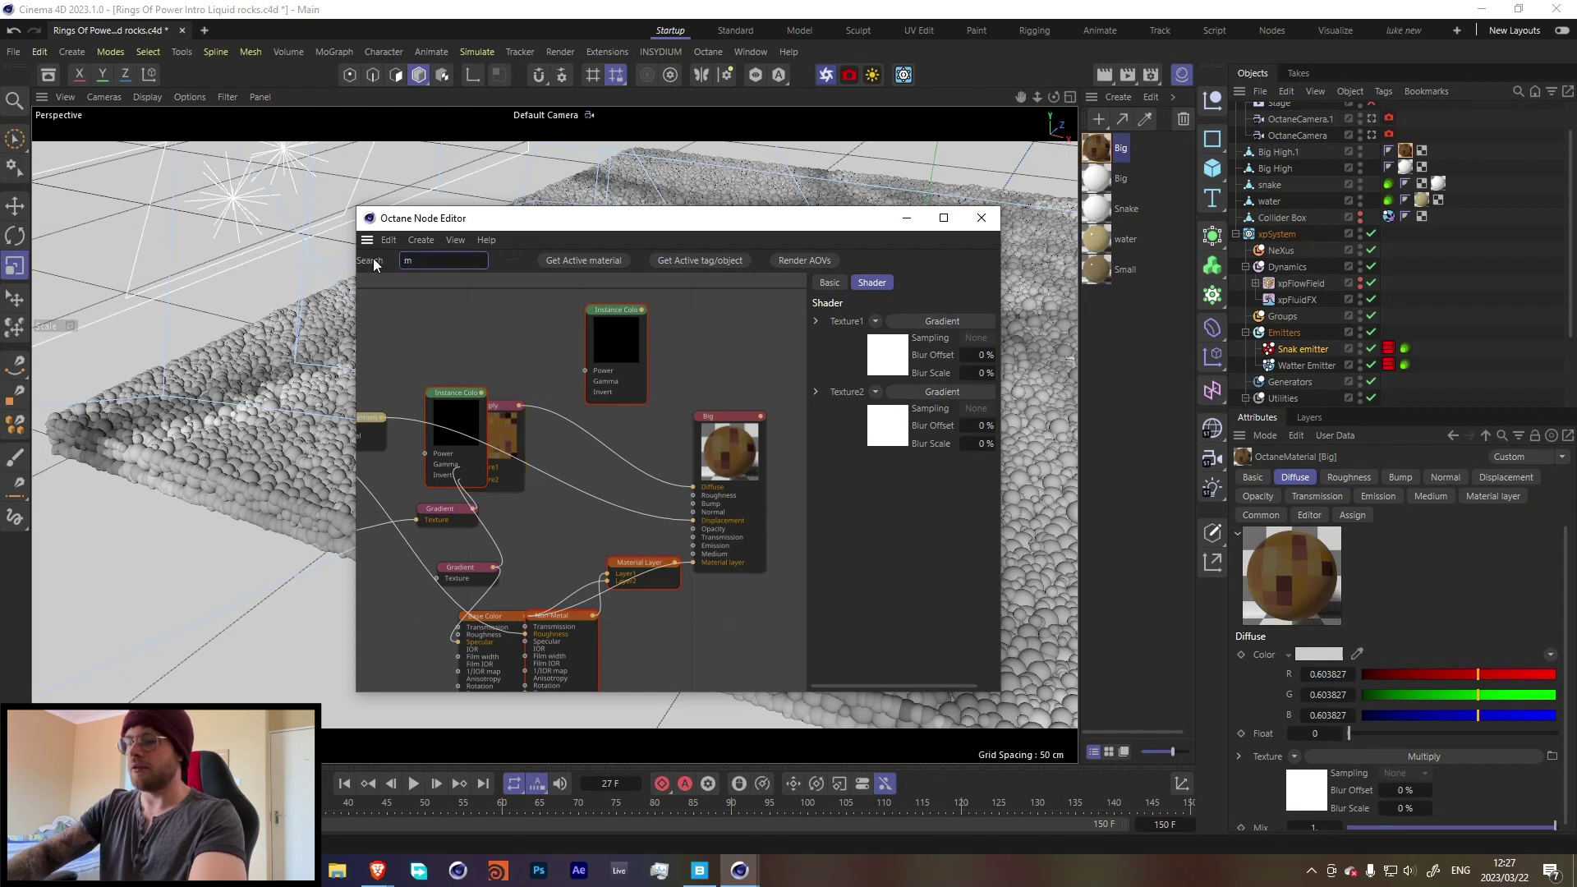
{"action": "type", "text": "mul"}
{"action": "left_click_drag", "start_coordinate": [387, 310], "coordinate": [662, 412]}
{"action": "left_click_drag", "start_coordinate": [555, 344], "coordinate": [585, 339]}
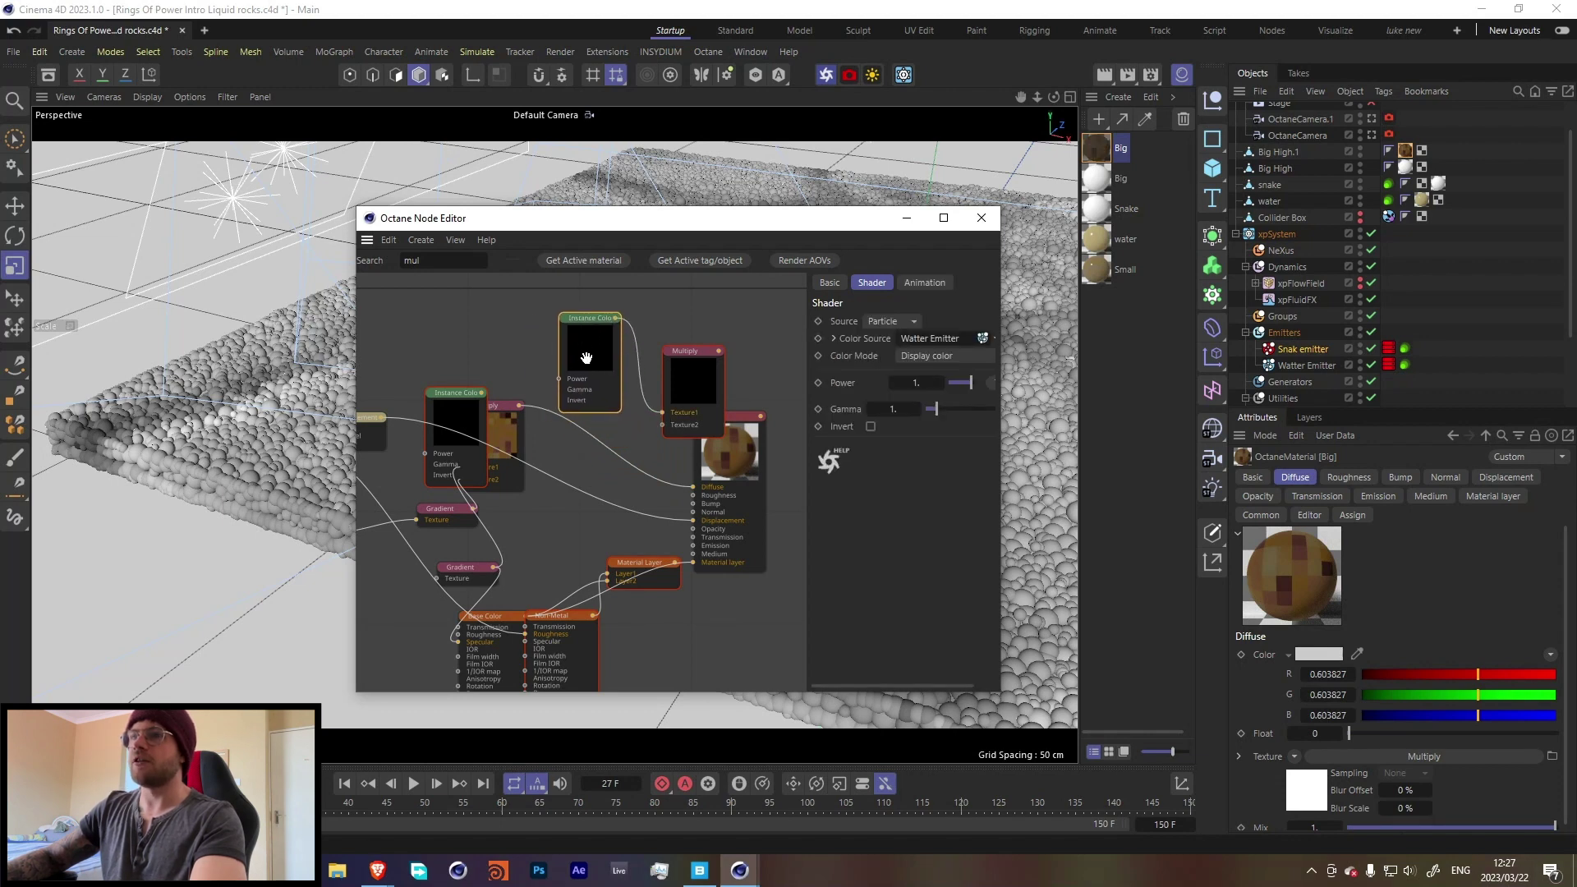
{"action": "mouse_move", "coordinate": [463, 503]}
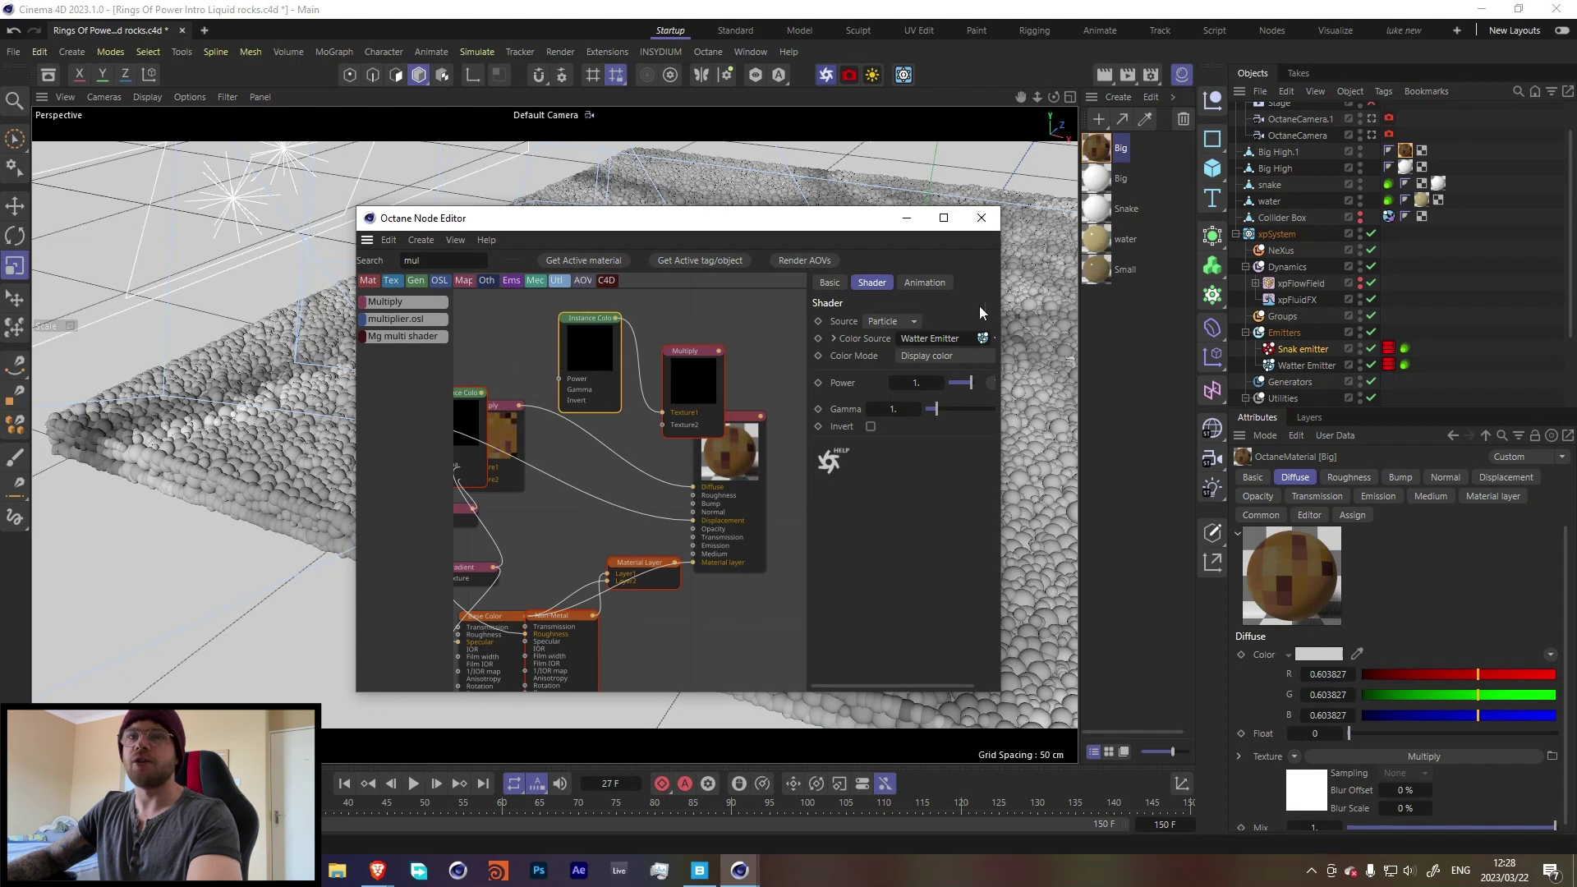
{"action": "left_click", "coordinate": [982, 218]}
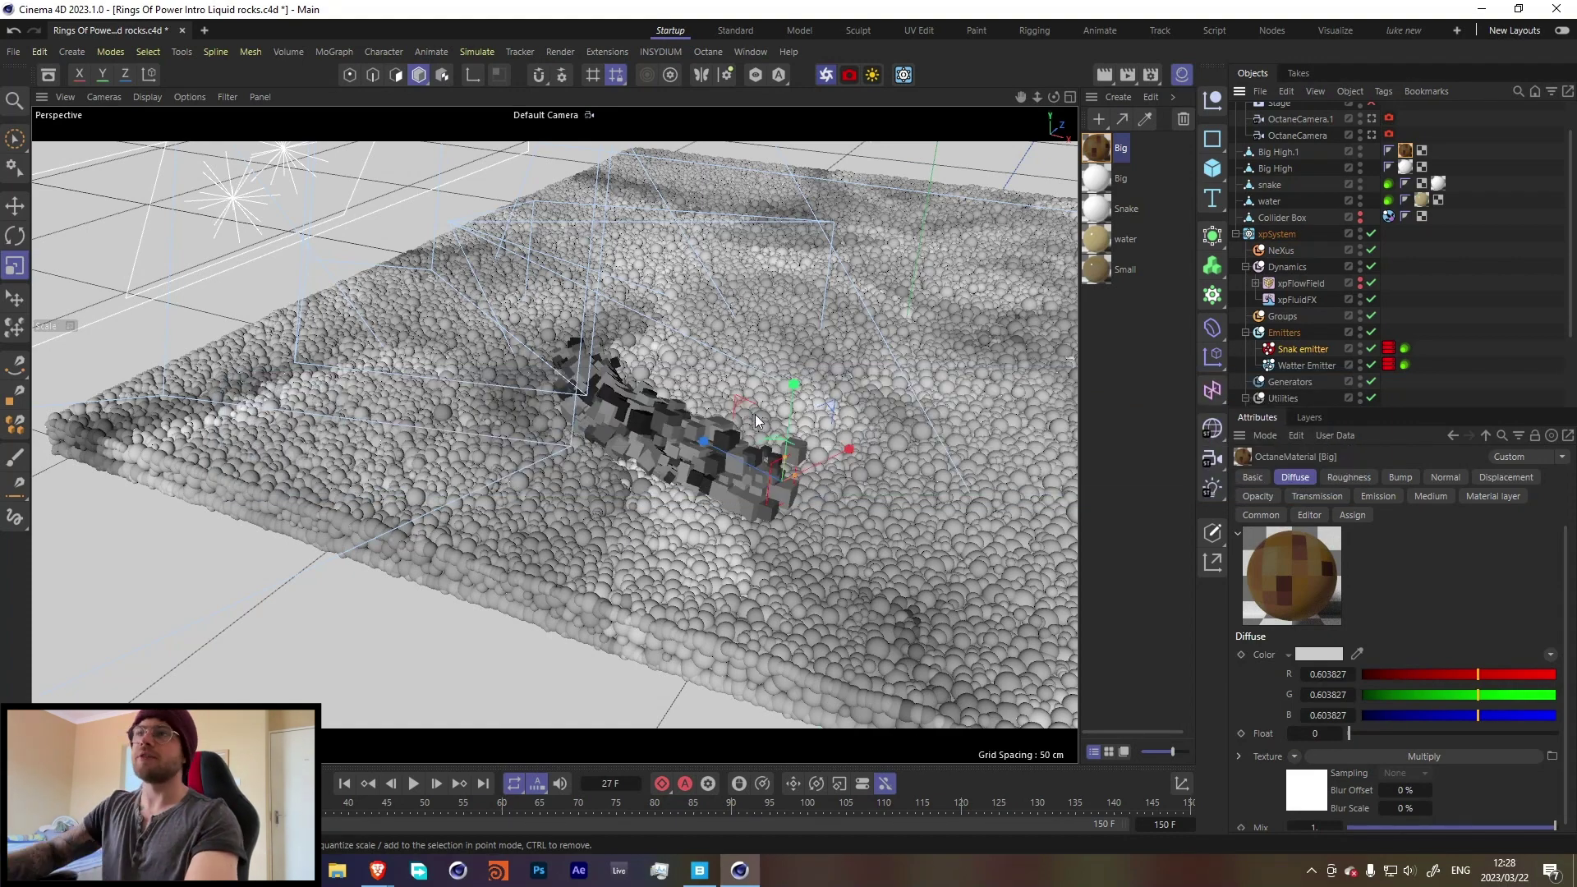
Open the Octane Live Viewer, enable the OctaneCamera, and jump to frame 68
{"action": "left_click", "coordinate": [826, 75]}
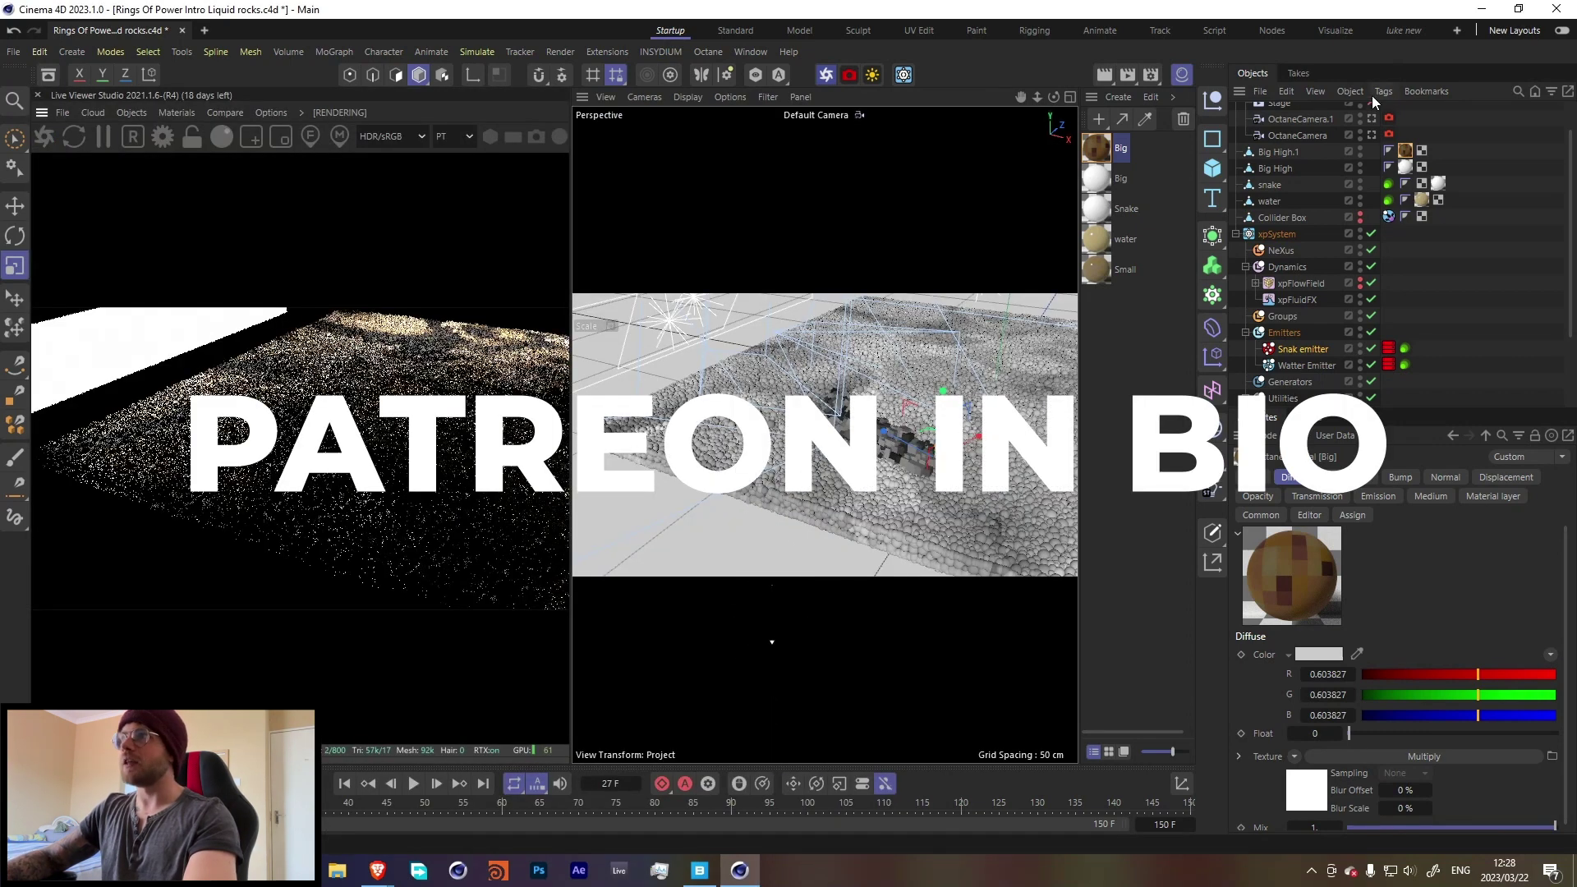
{"action": "left_click", "coordinate": [1371, 135]}
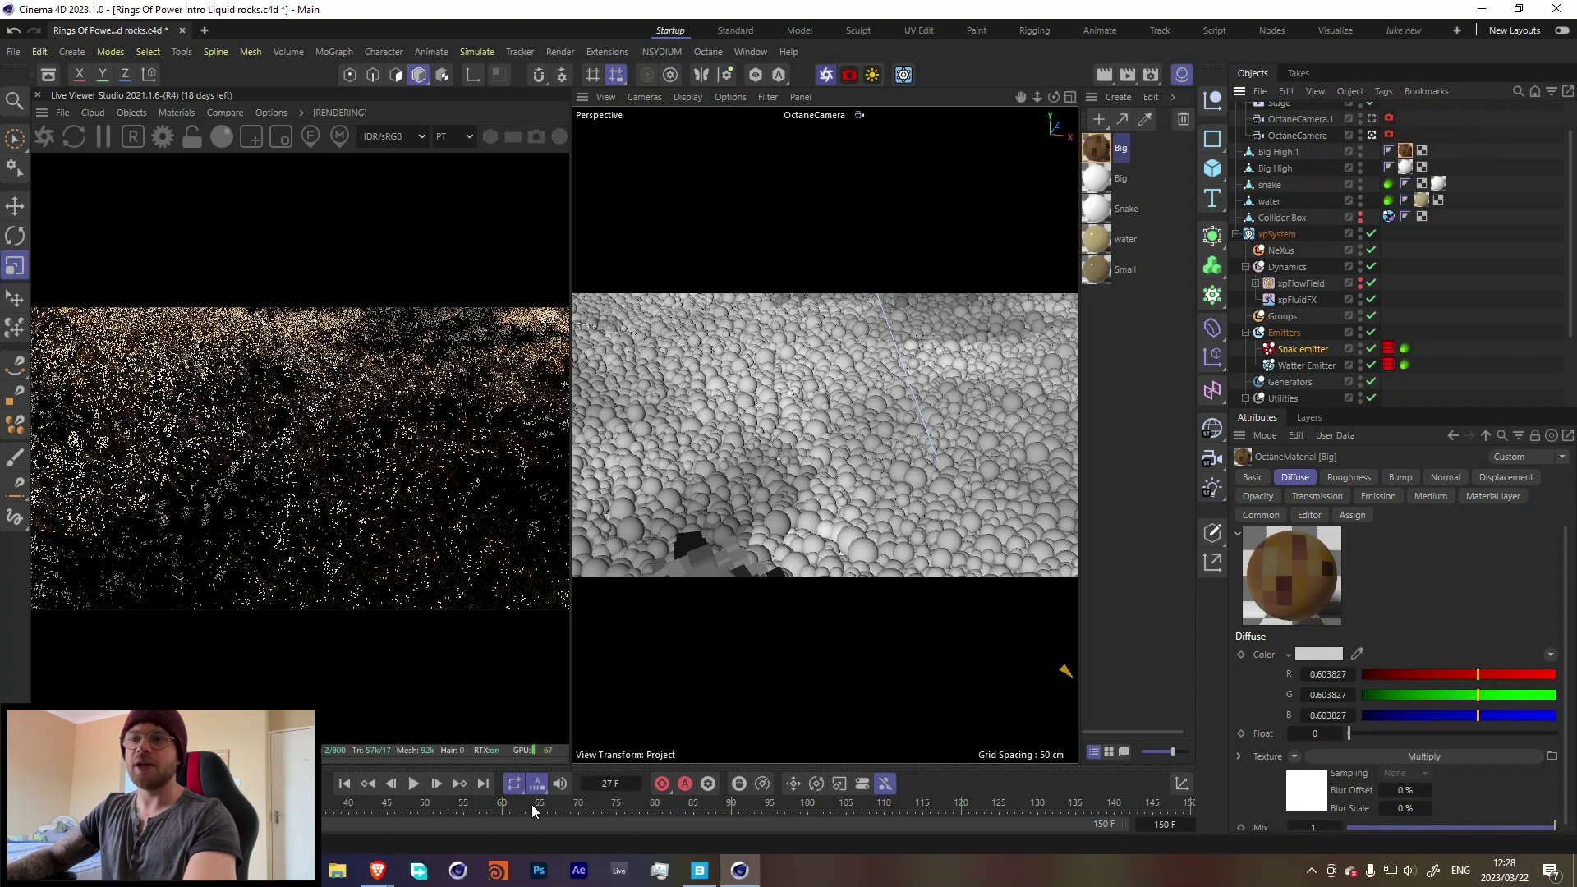
{"action": "left_click", "coordinate": [565, 804]}
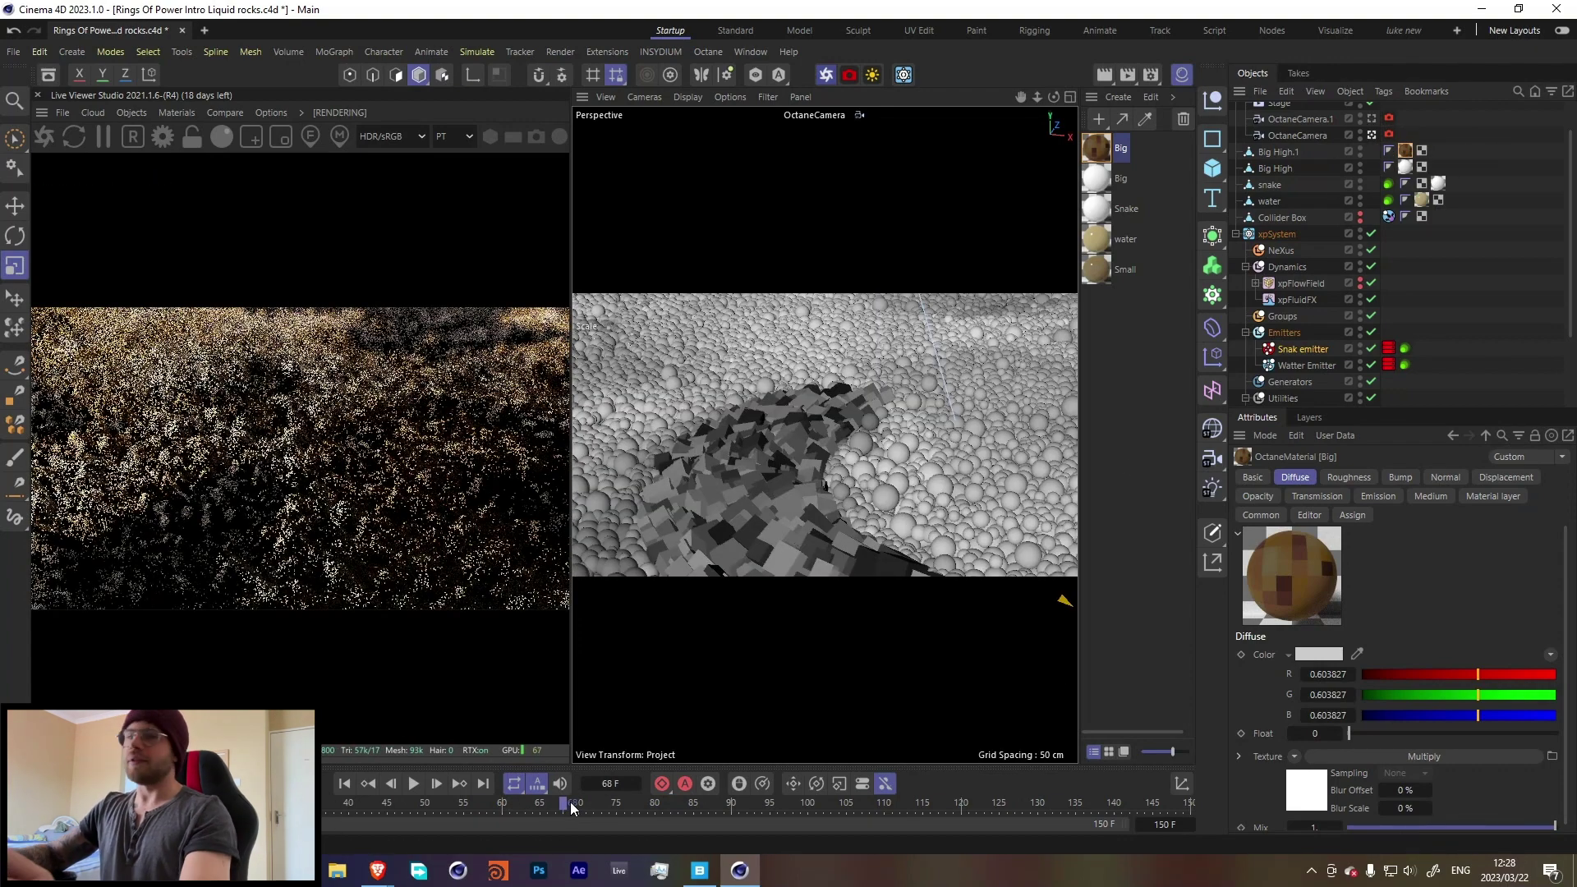